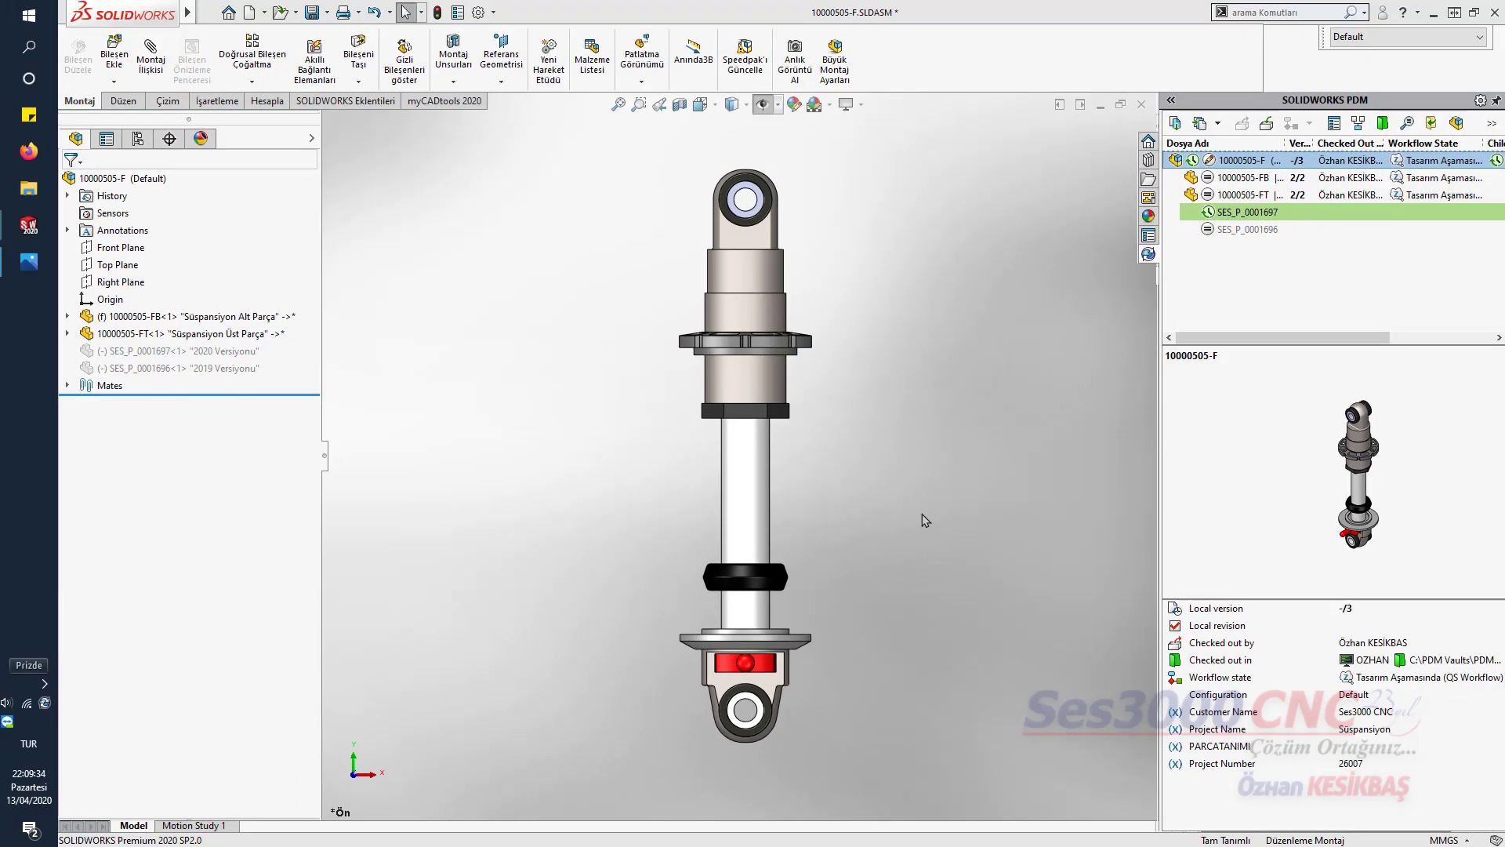
- Activate the assembly's 2020 configuration and move the upper suspension part along its axis to compress and extend the spring
{"action": "left_click", "coordinate": [1367, 37]}
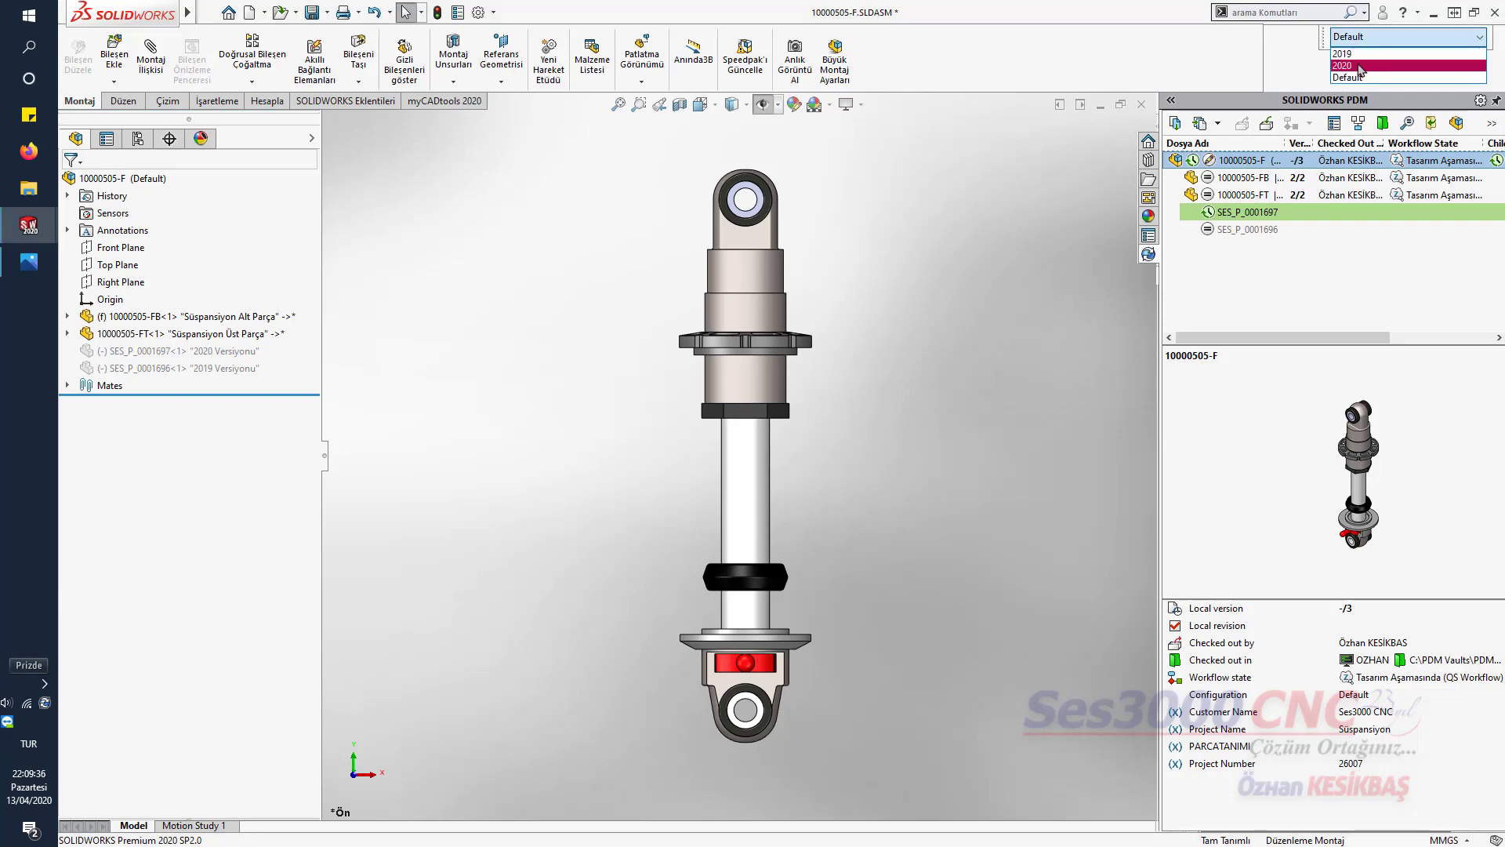
{"action": "left_click", "coordinate": [1352, 65]}
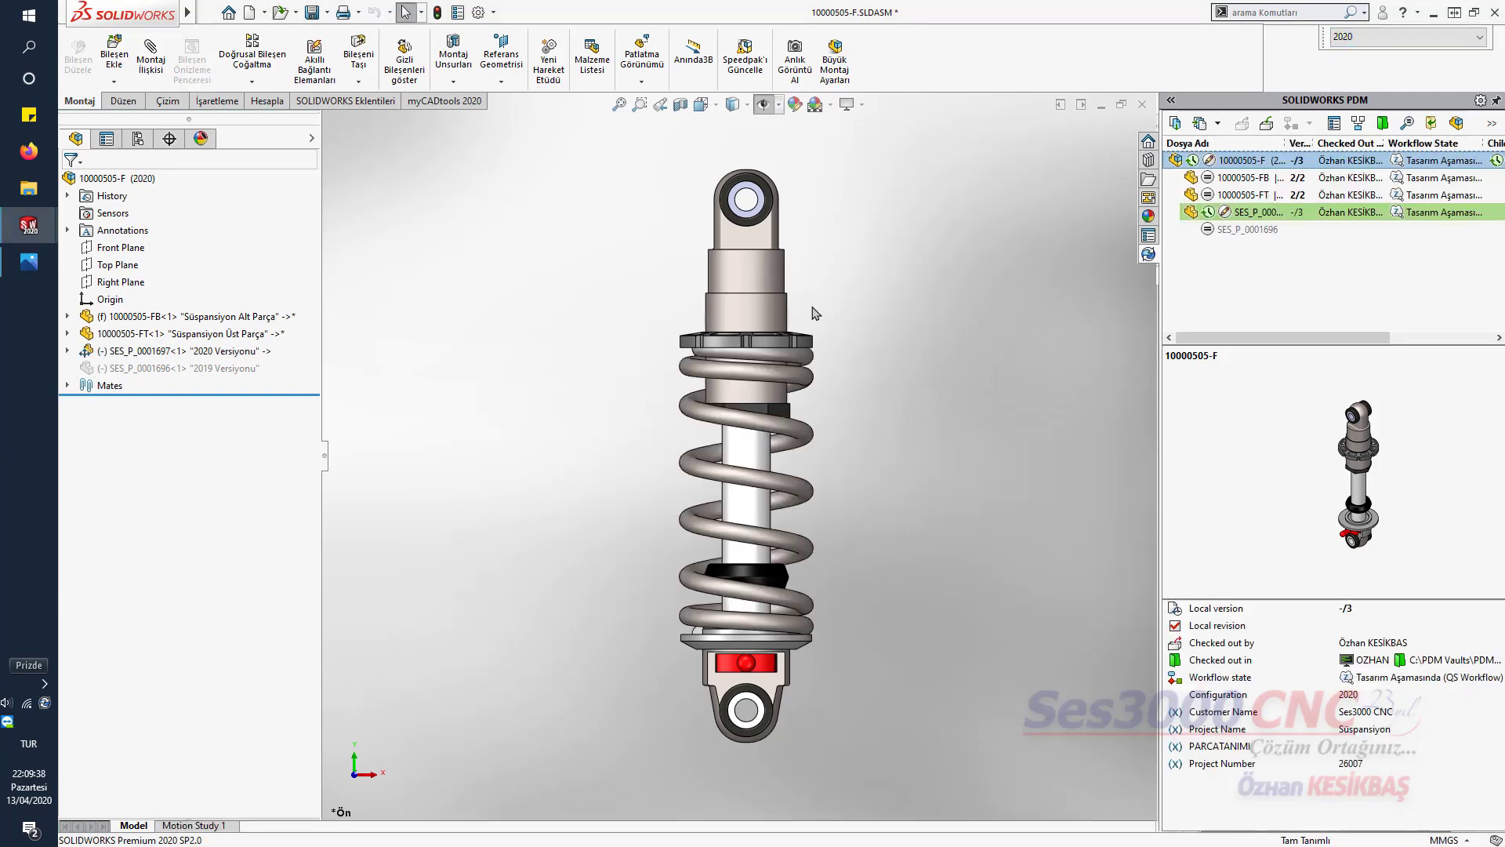
{"action": "left_click_drag", "start_coordinate": [759, 306], "coordinate": [757, 425]}
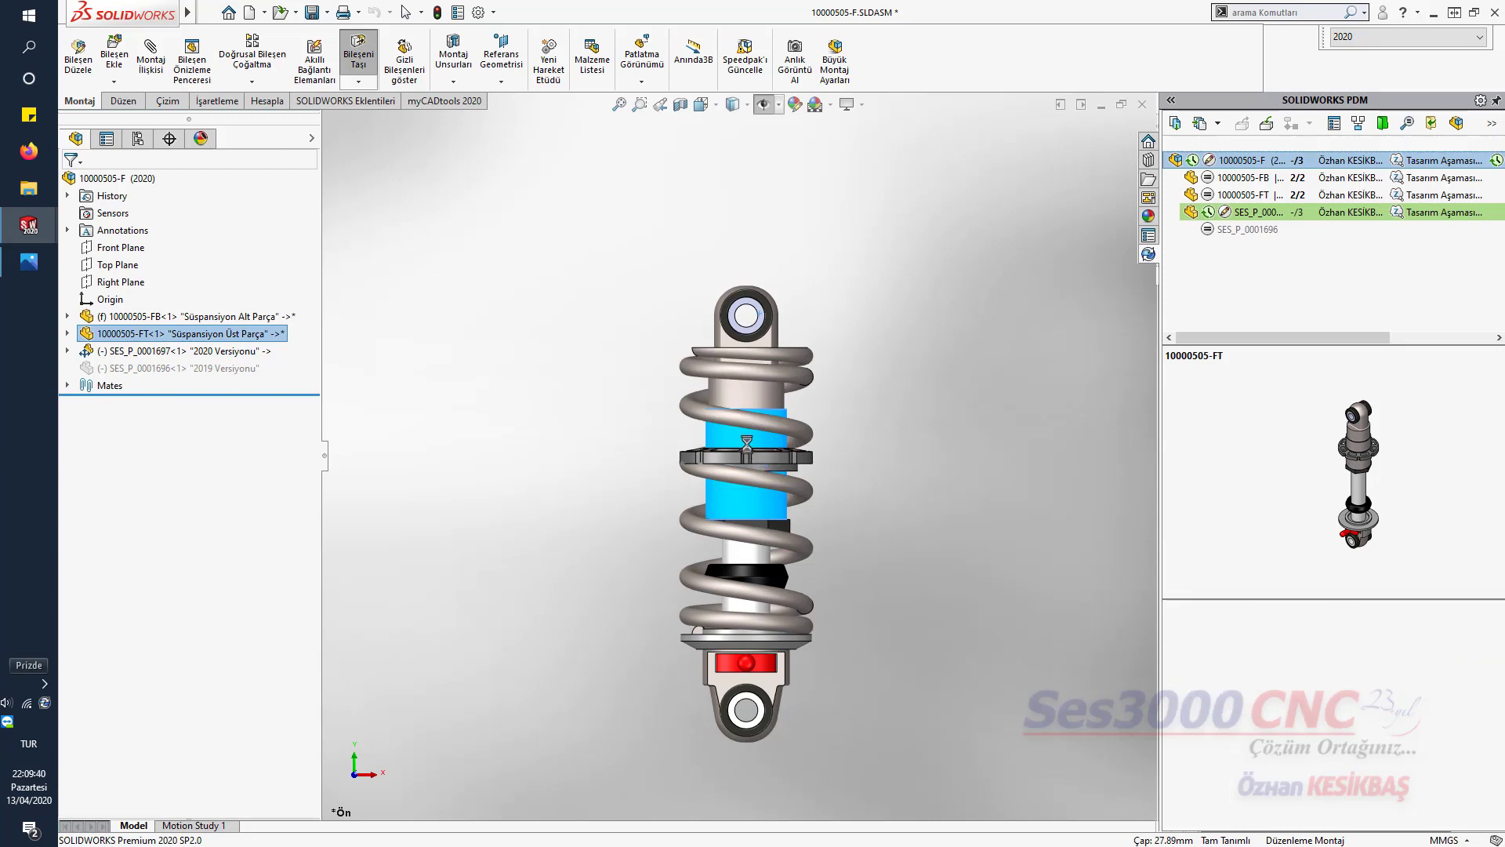
{"action": "mouse_move", "coordinate": [155, 361]}
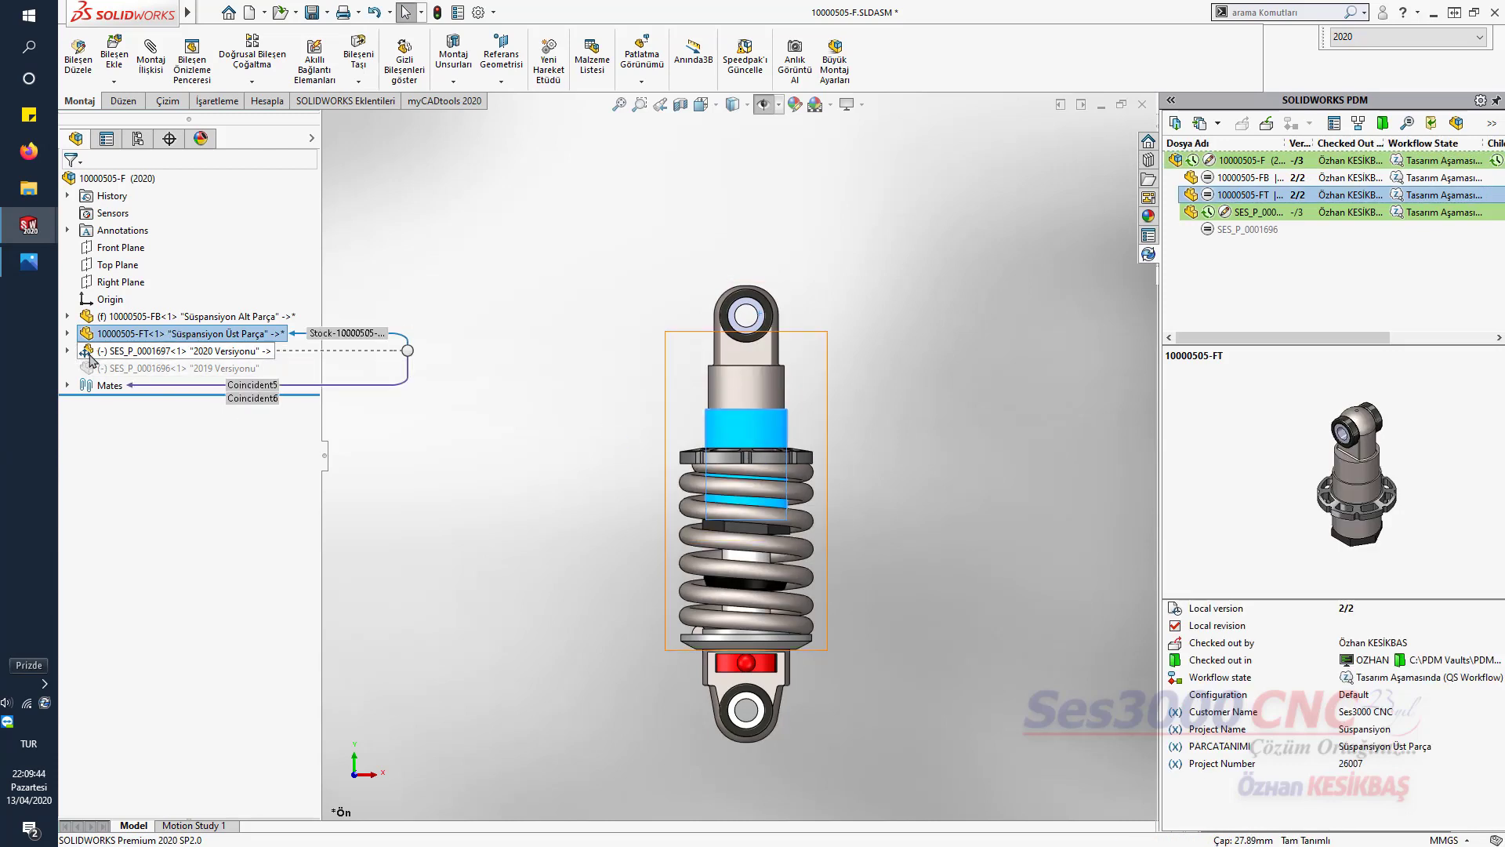
{"action": "mouse_move", "coordinate": [770, 418]}
{"action": "left_mouse_down"}
{"action": "mouse_move", "coordinate": [768, 271]}
{"action": "mouse_move", "coordinate": [758, 415]}
{"action": "left_mouse_up"}
{"action": "key", "text": "Escape"}
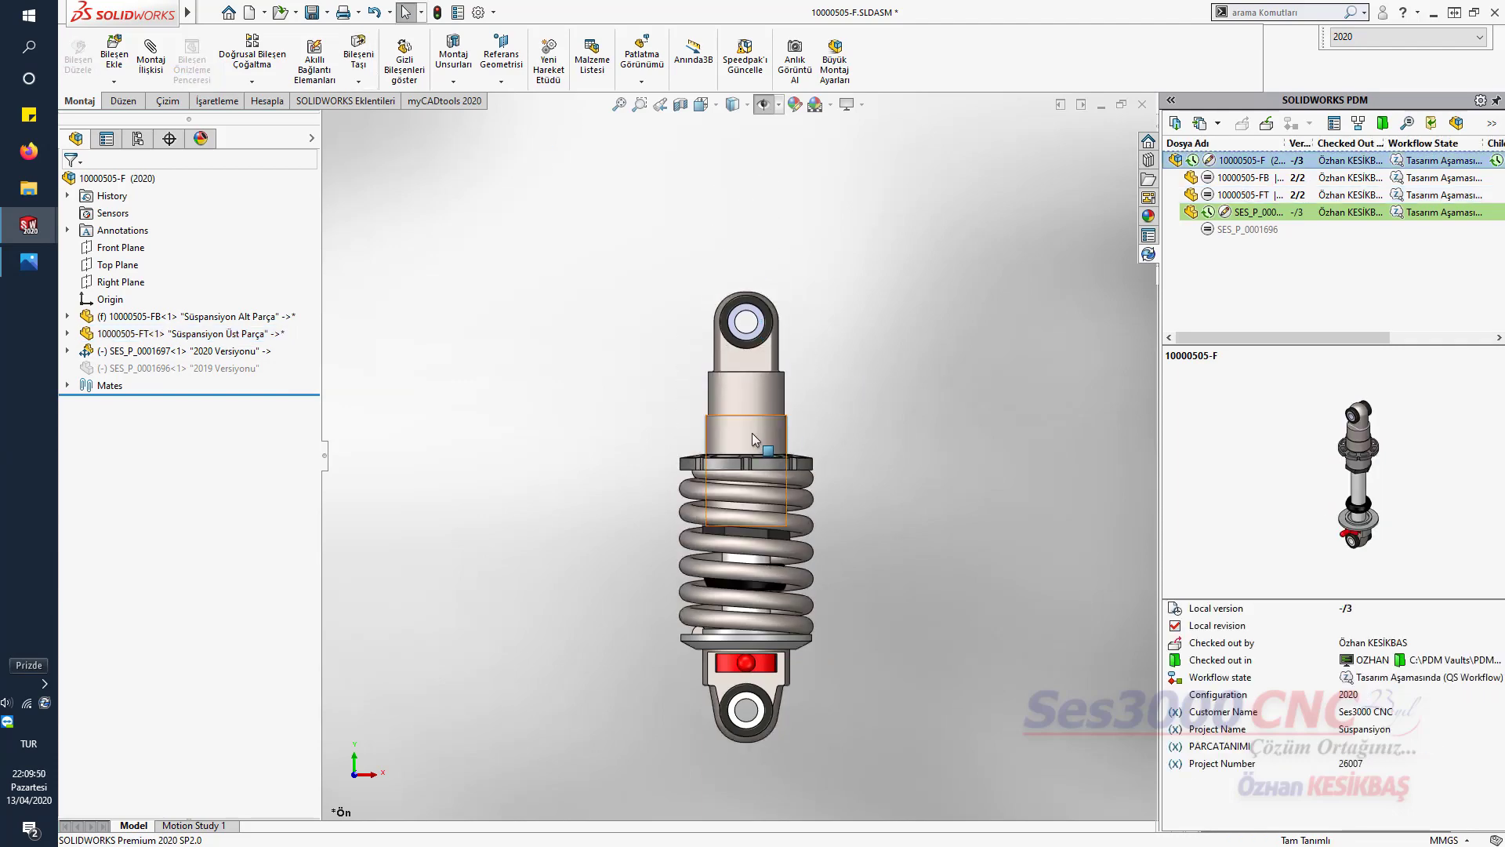
{"action": "left_click_drag", "start_coordinate": [751, 439], "coordinate": [741, 337]}
{"action": "left_click_drag", "start_coordinate": [749, 275], "coordinate": [776, 491]}
{"action": "left_click", "coordinate": [998, 436]}
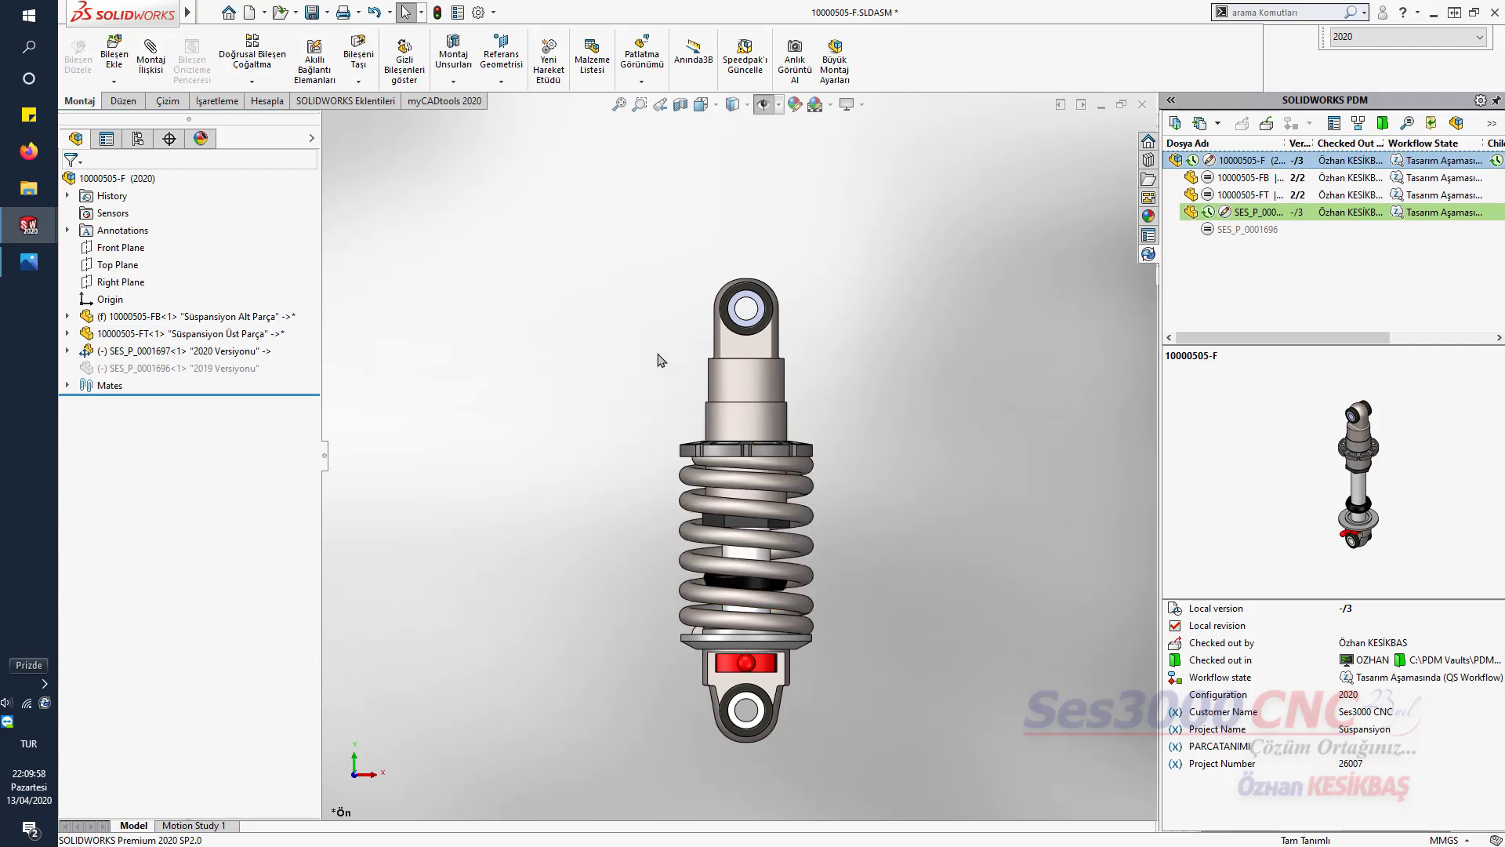
- Create a new part document and consult the spring design parameters image Yay Tasarım Parametrelier.png
{"action": "left_click", "coordinate": [249, 11]}
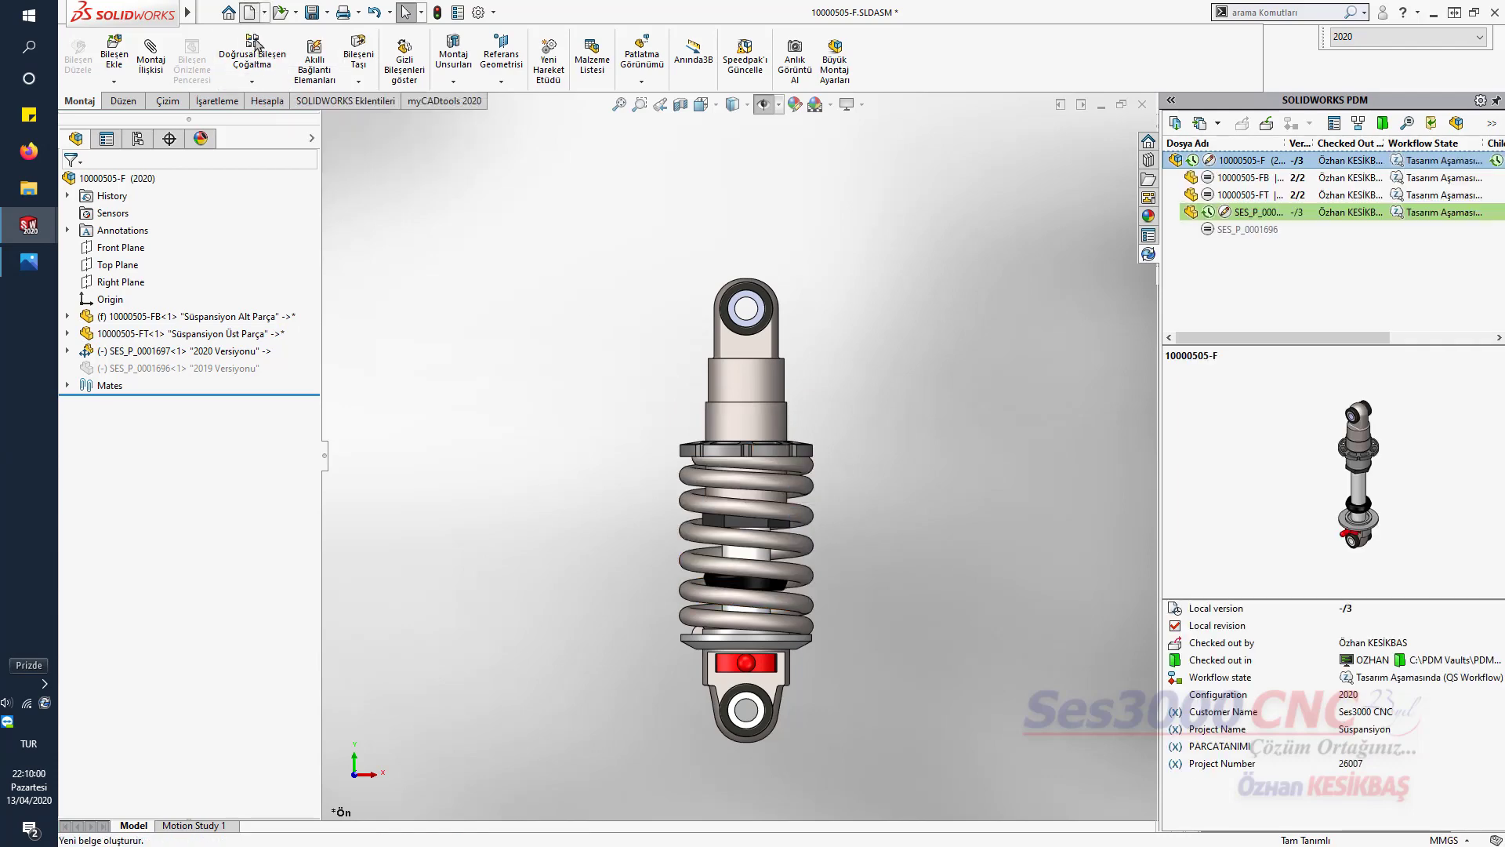
{"action": "double_click", "coordinate": [315, 187]}
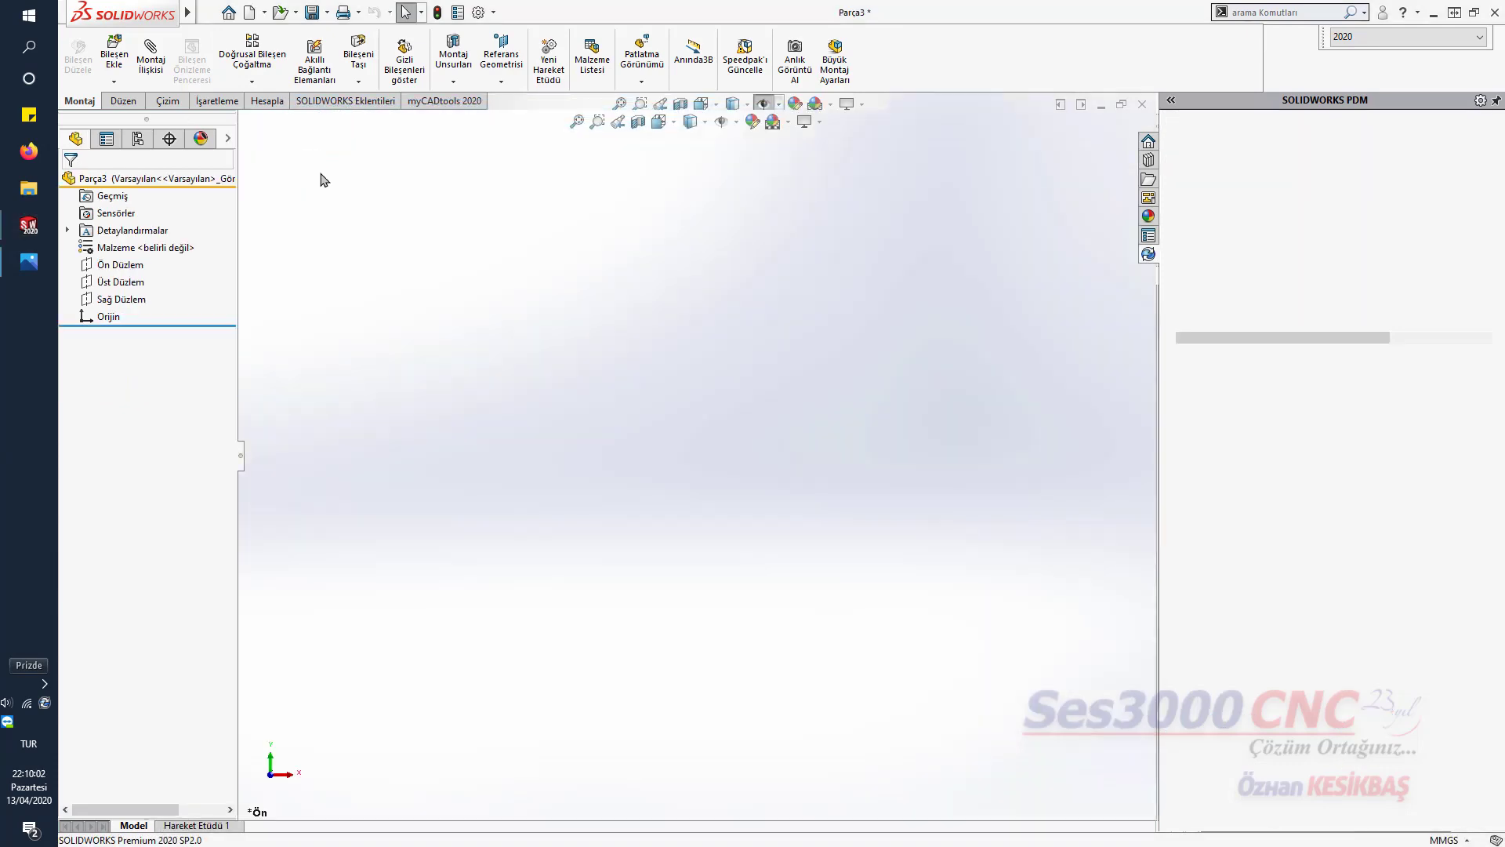
{"action": "left_click", "coordinate": [29, 261]}
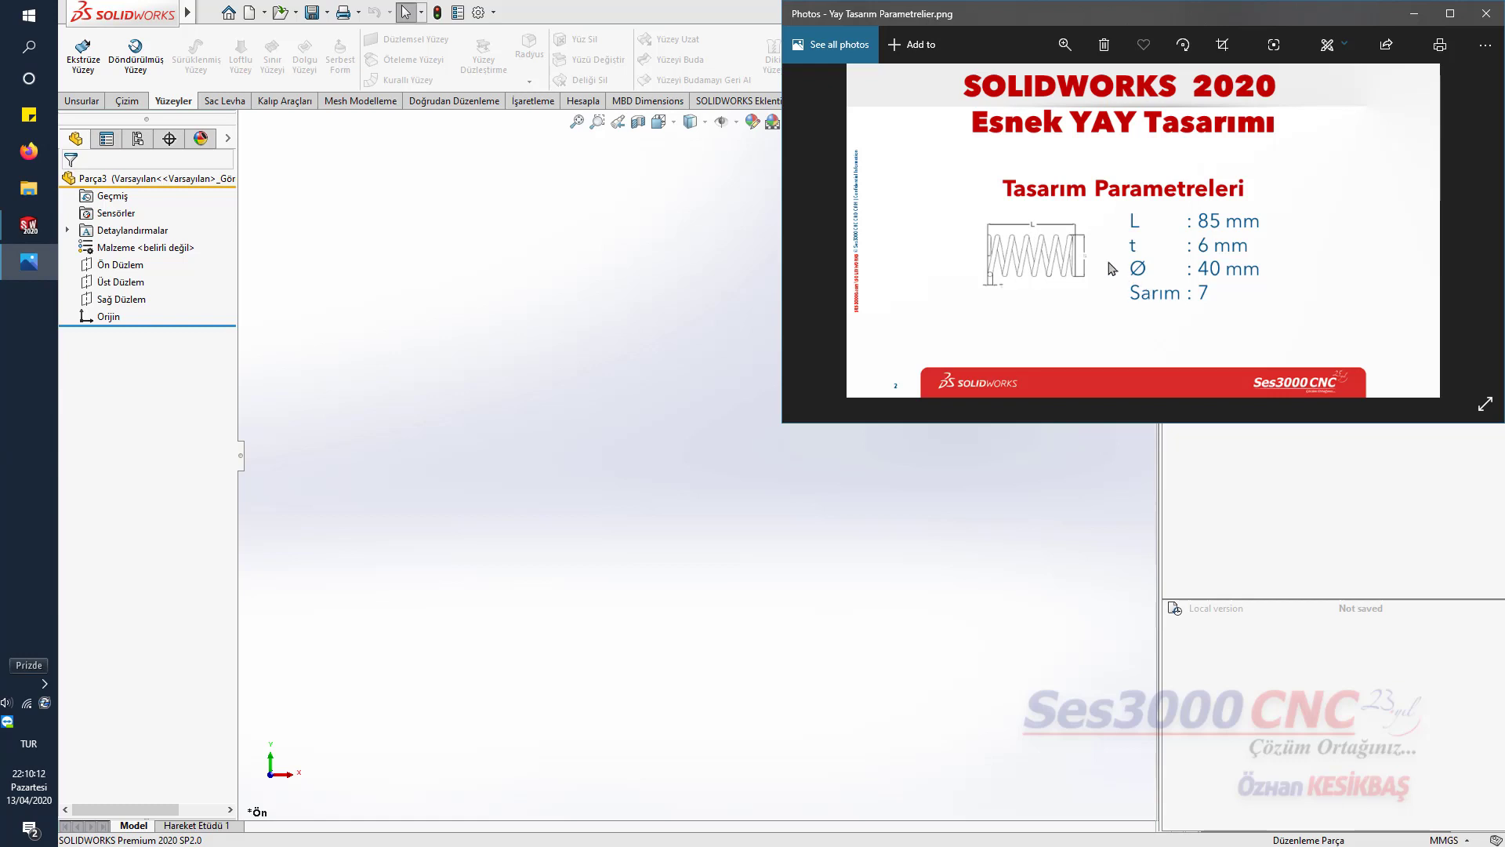
{"action": "left_click", "coordinate": [554, 268]}
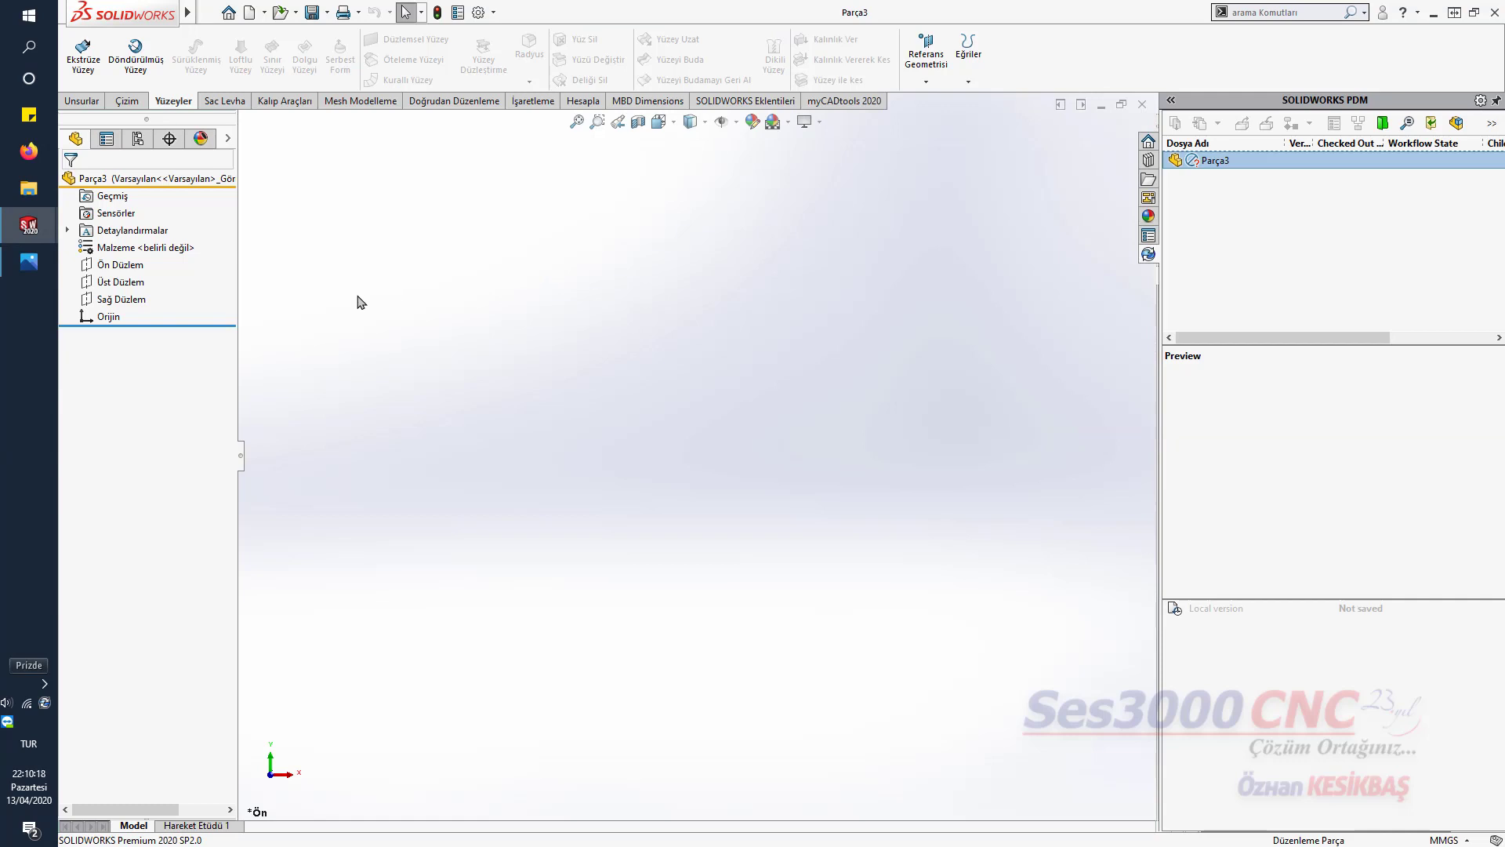
- Create a reference plane offset 85 mm above the Üst Düzlem
{"action": "left_click", "coordinate": [120, 281]}
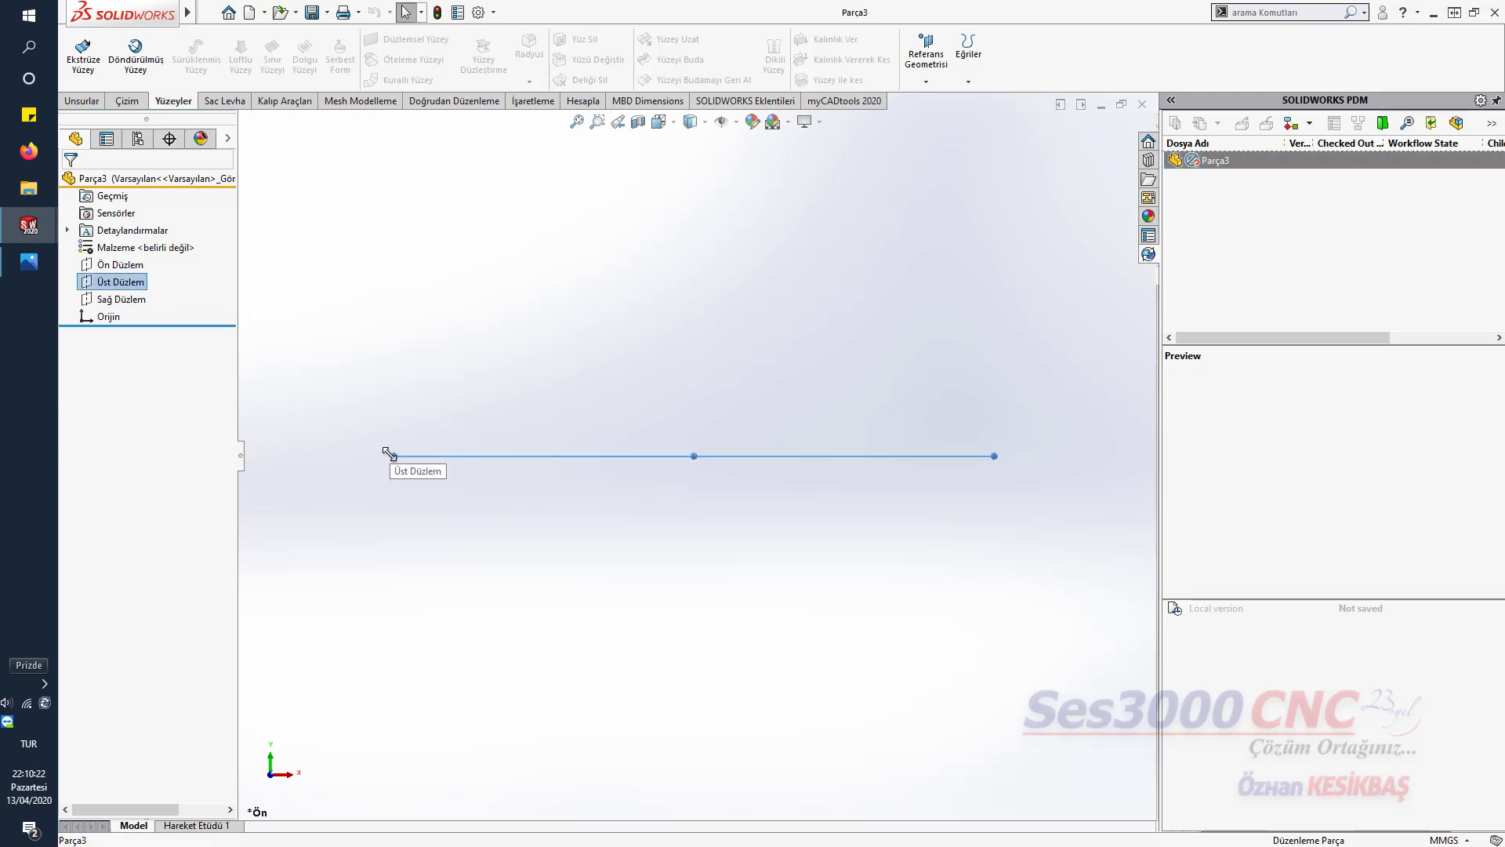
{"action": "left_click_drag", "start_coordinate": [388, 453], "coordinate": [420, 248], "text": "ctrl"}
{"action": "type", "text": "85"}
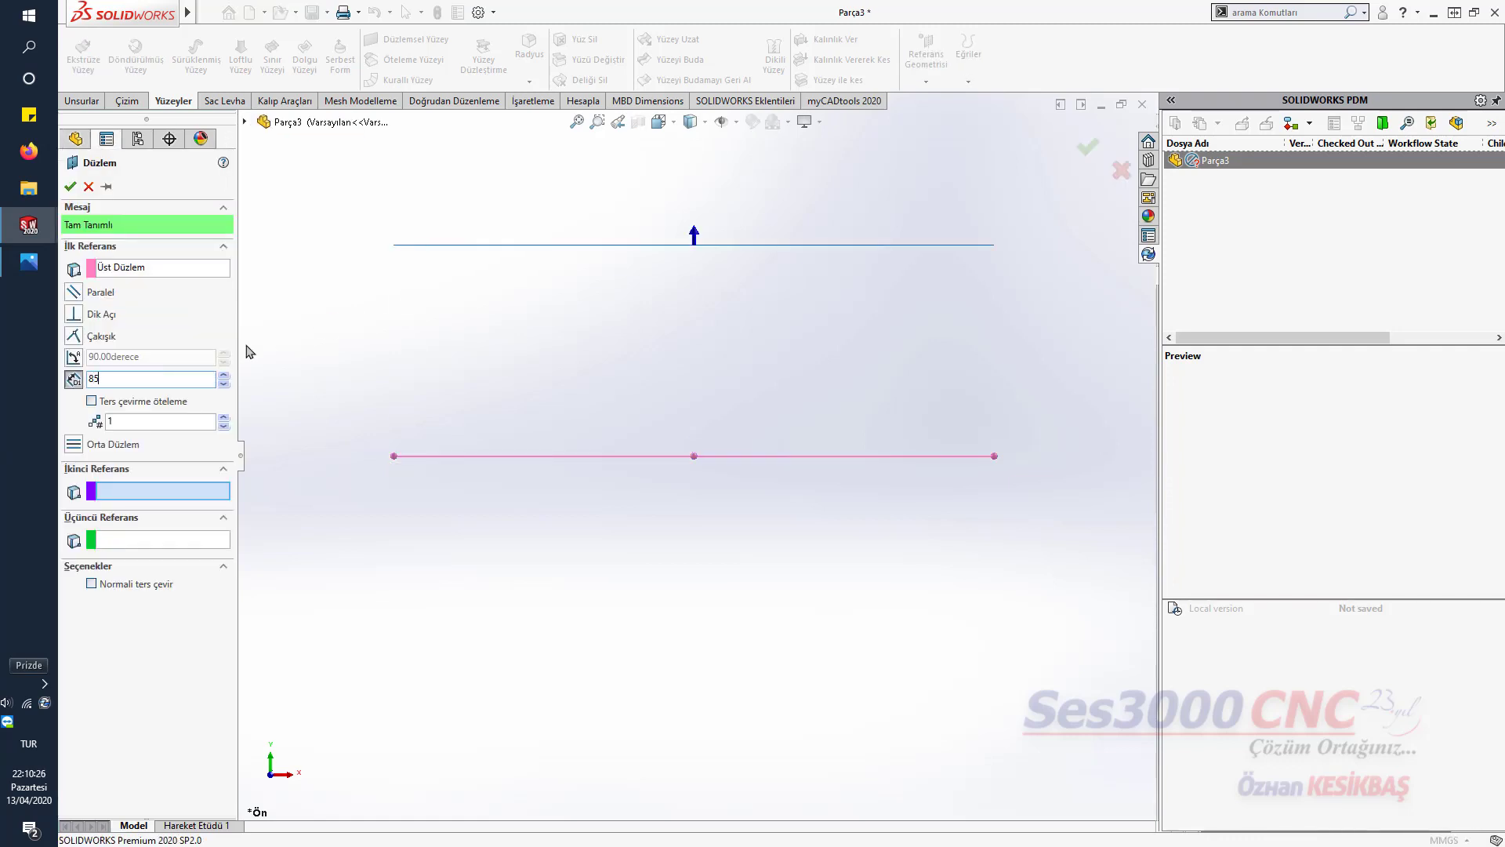
{"action": "left_click", "coordinate": [69, 186]}
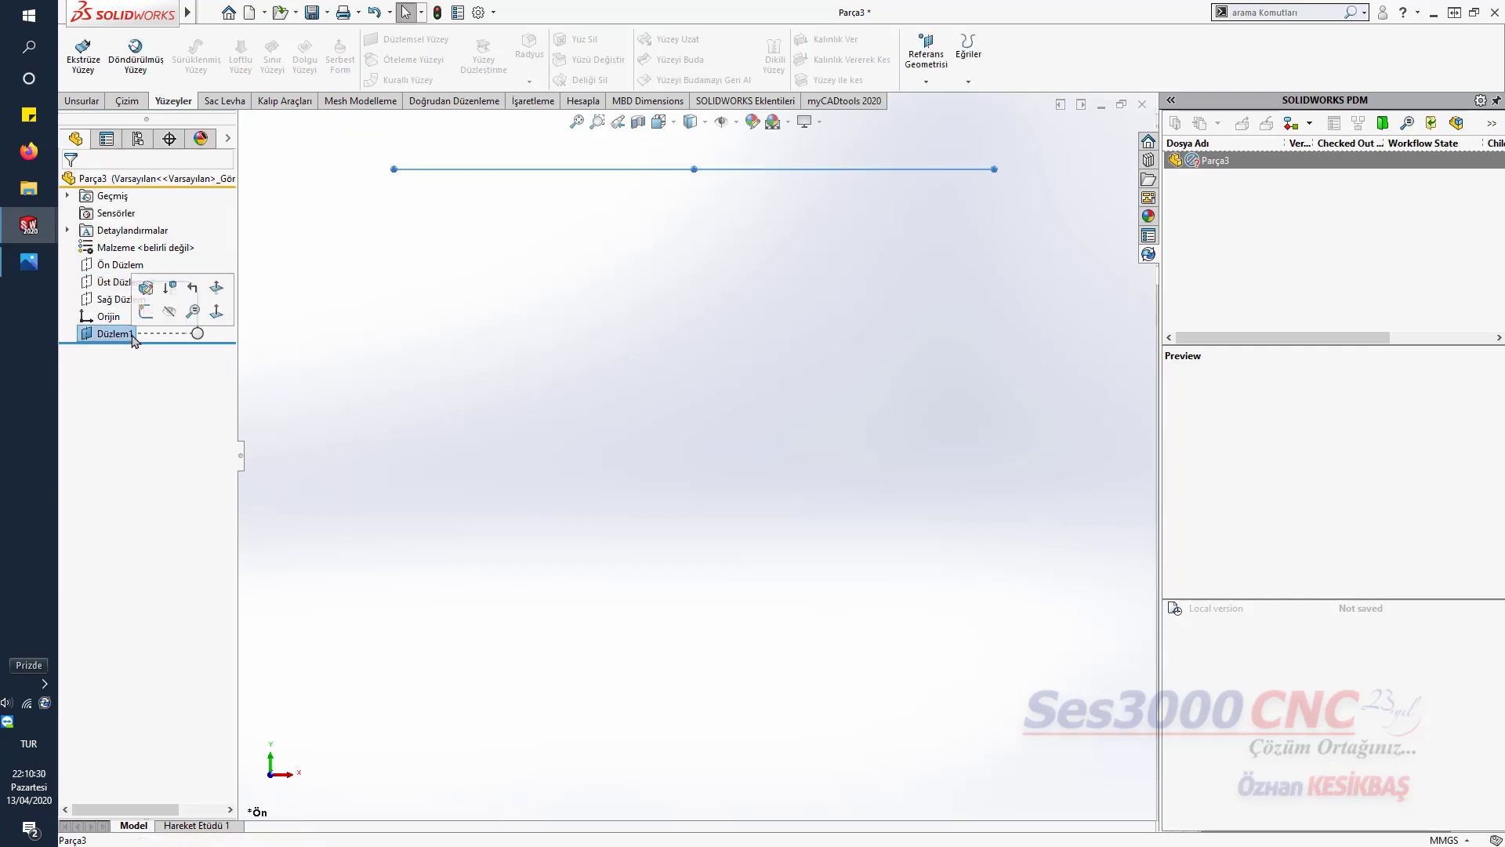
- Rename the new offset plane as Tepe Noktası
{"action": "left_click", "coordinate": [116, 333]}
{"action": "type", "text": "TEpe"}
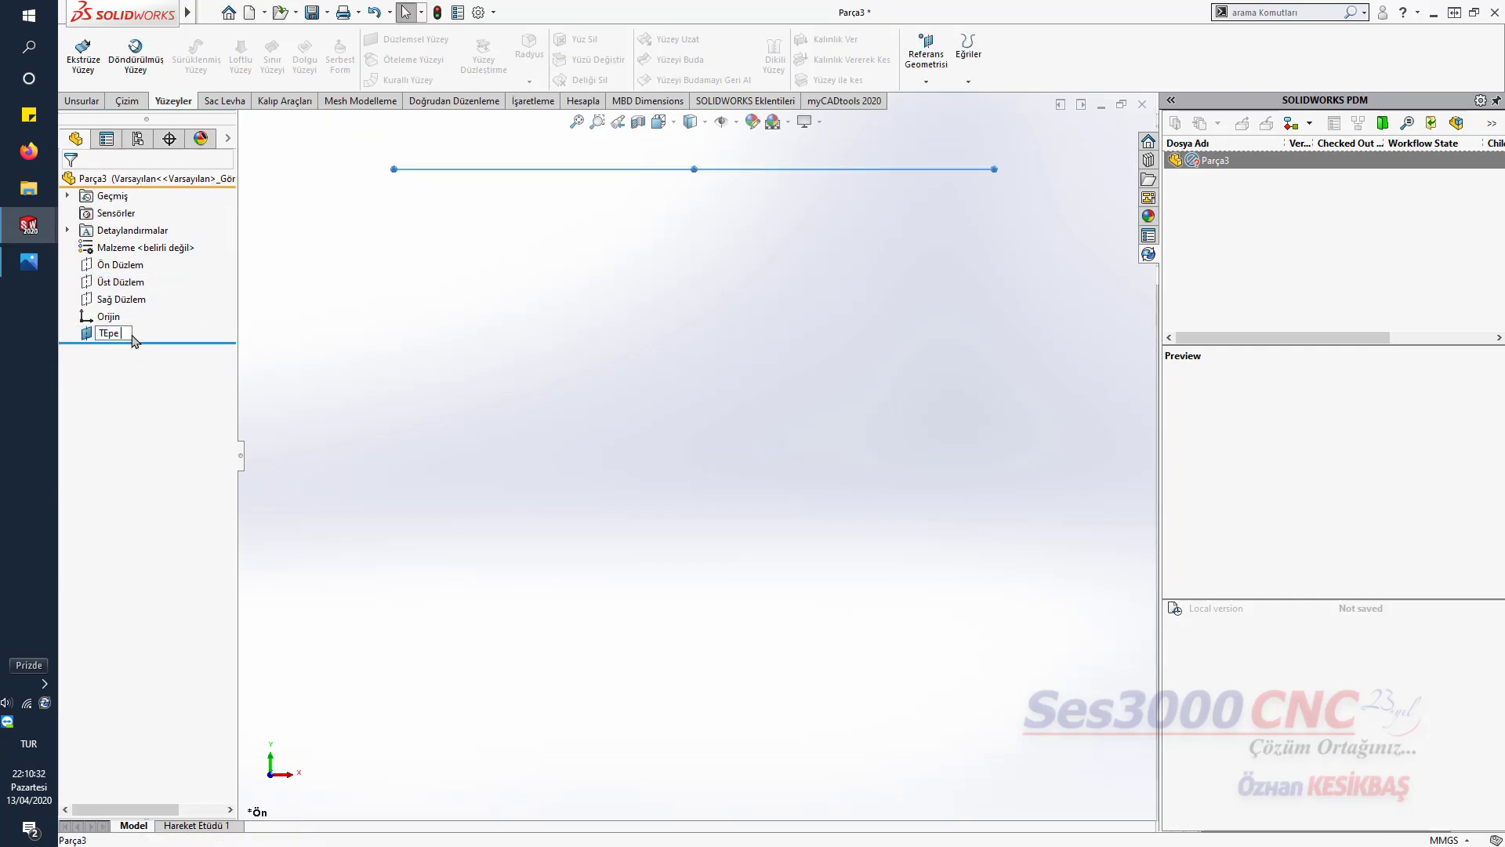
{"action": "key", "text": "BackSpace"}
{"action": "key", "text": "BackSpace"}
{"action": "key", "text": "BackSpace"}
{"action": "type", "text": "epe No"}
{"action": "key", "text": "Return"}
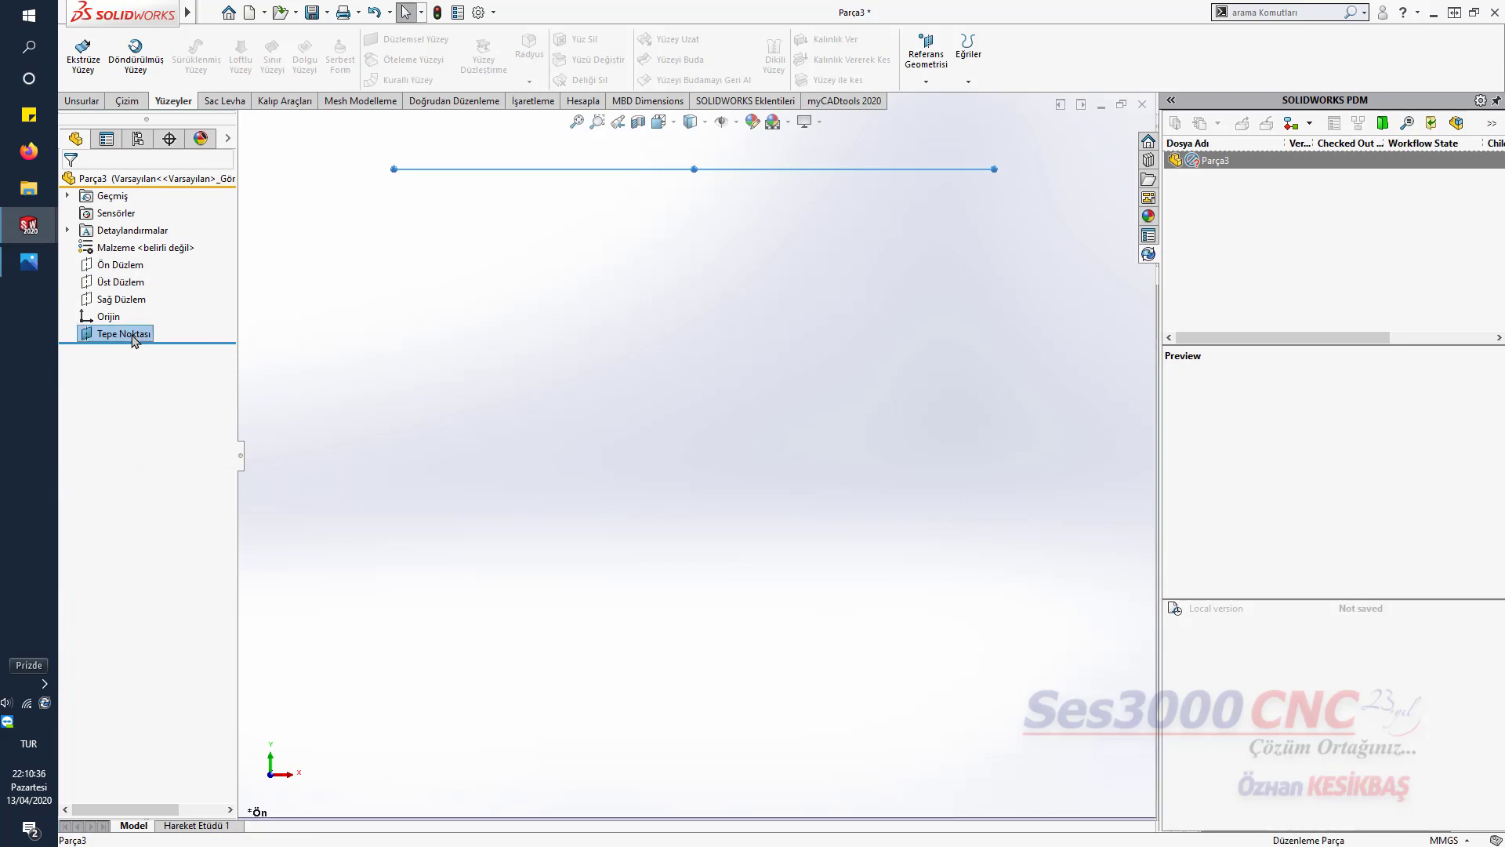
{"action": "left_click", "coordinate": [389, 398]}
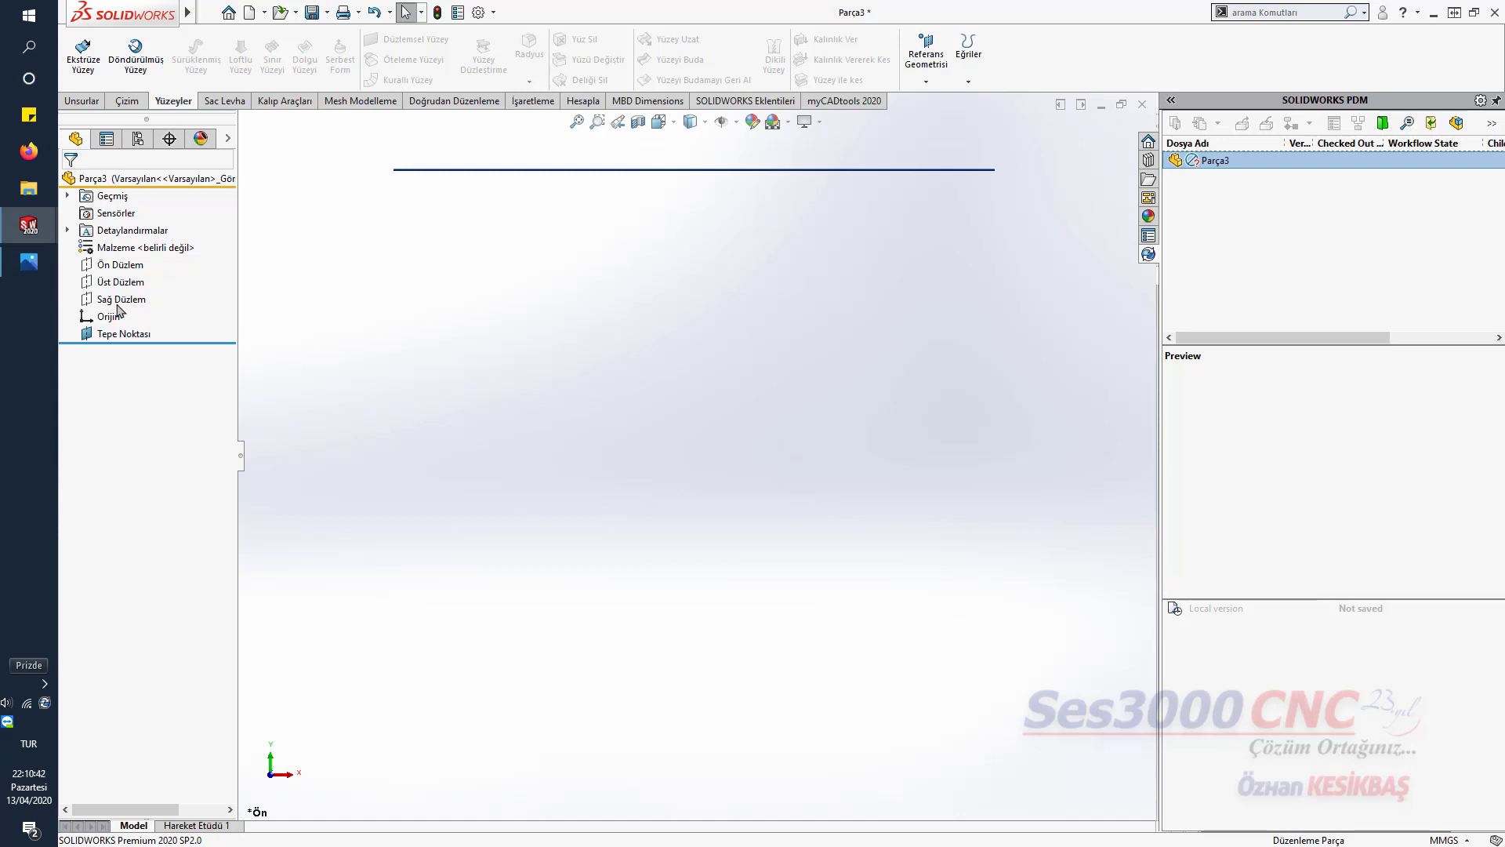
- On the Ön Düzlem, sketch a corner rectangle 40 mm wide from the Tepe Noktası plane down to the origin's level
{"action": "left_click", "coordinate": [120, 281]}
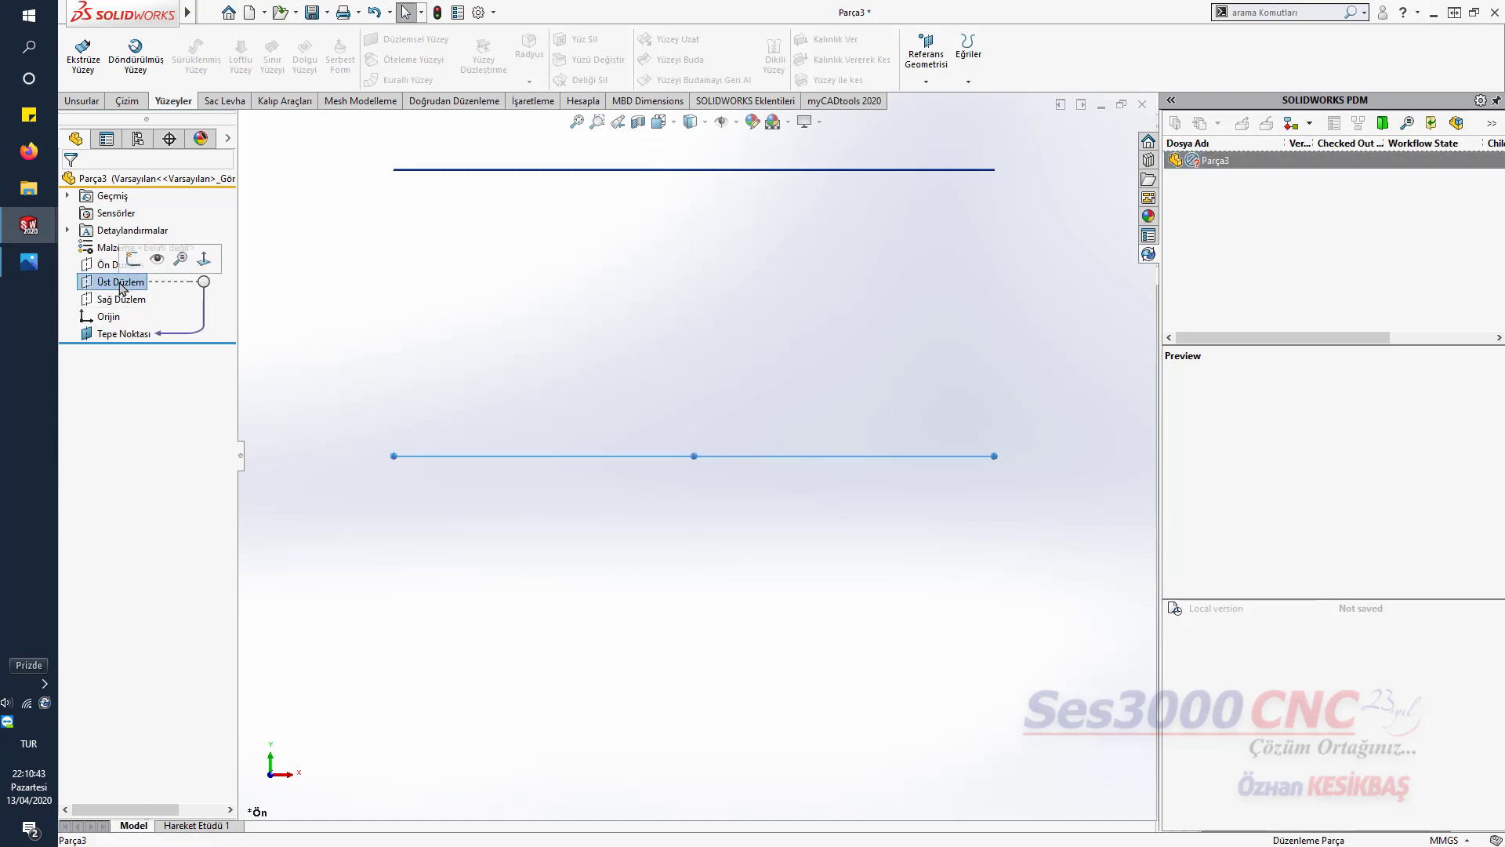
{"action": "left_click", "coordinate": [93, 337]}
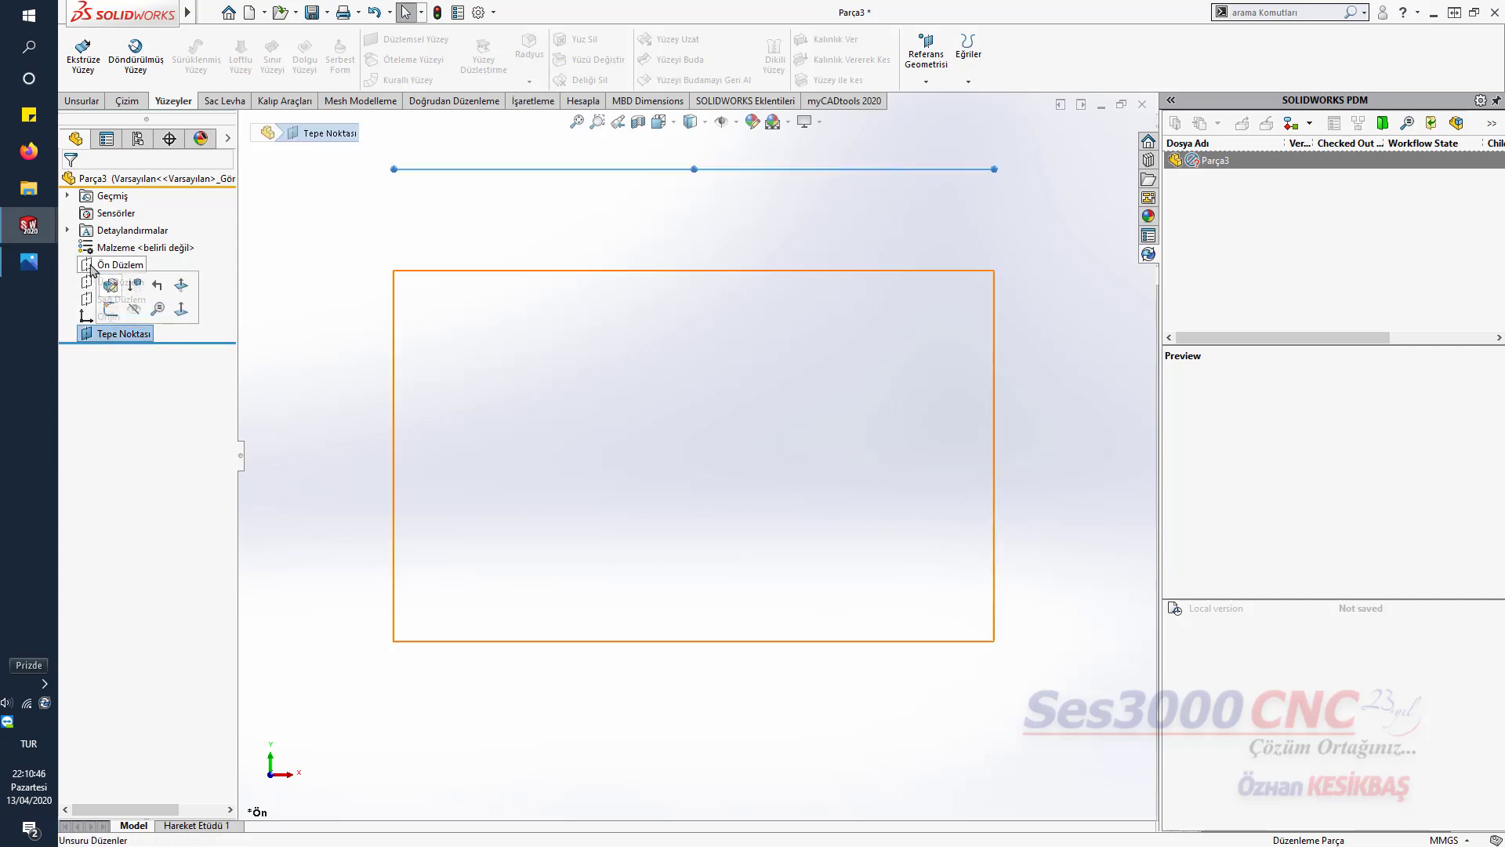
{"action": "left_click", "coordinate": [93, 267]}
{"action": "left_click", "coordinate": [116, 250]}
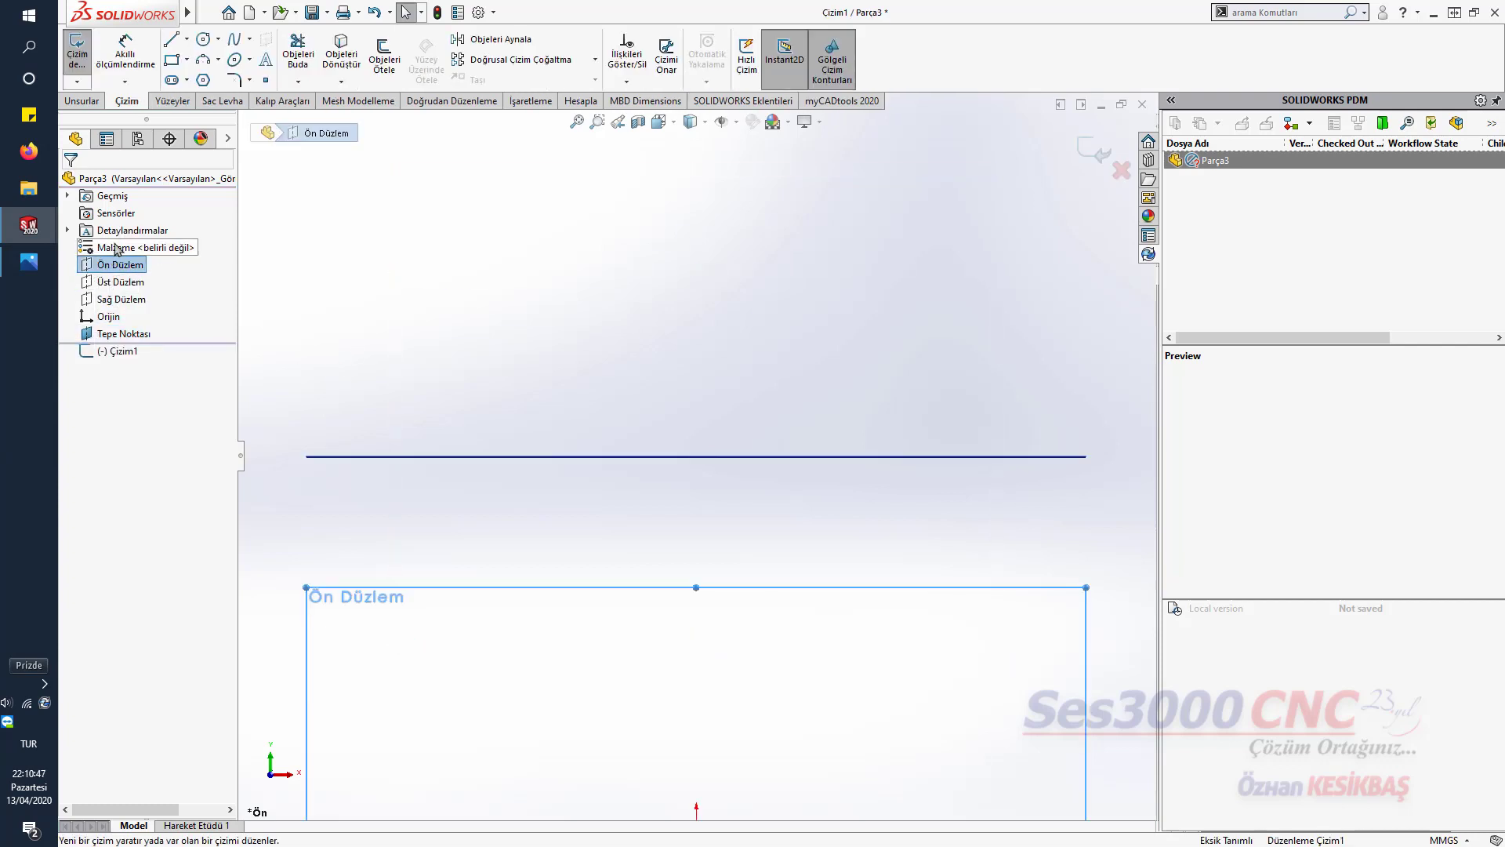
{"action": "left_click", "coordinate": [172, 60]}
{"action": "scroll", "coordinate": [605, 474], "scroll_direction": "up", "scroll_amount": 2}
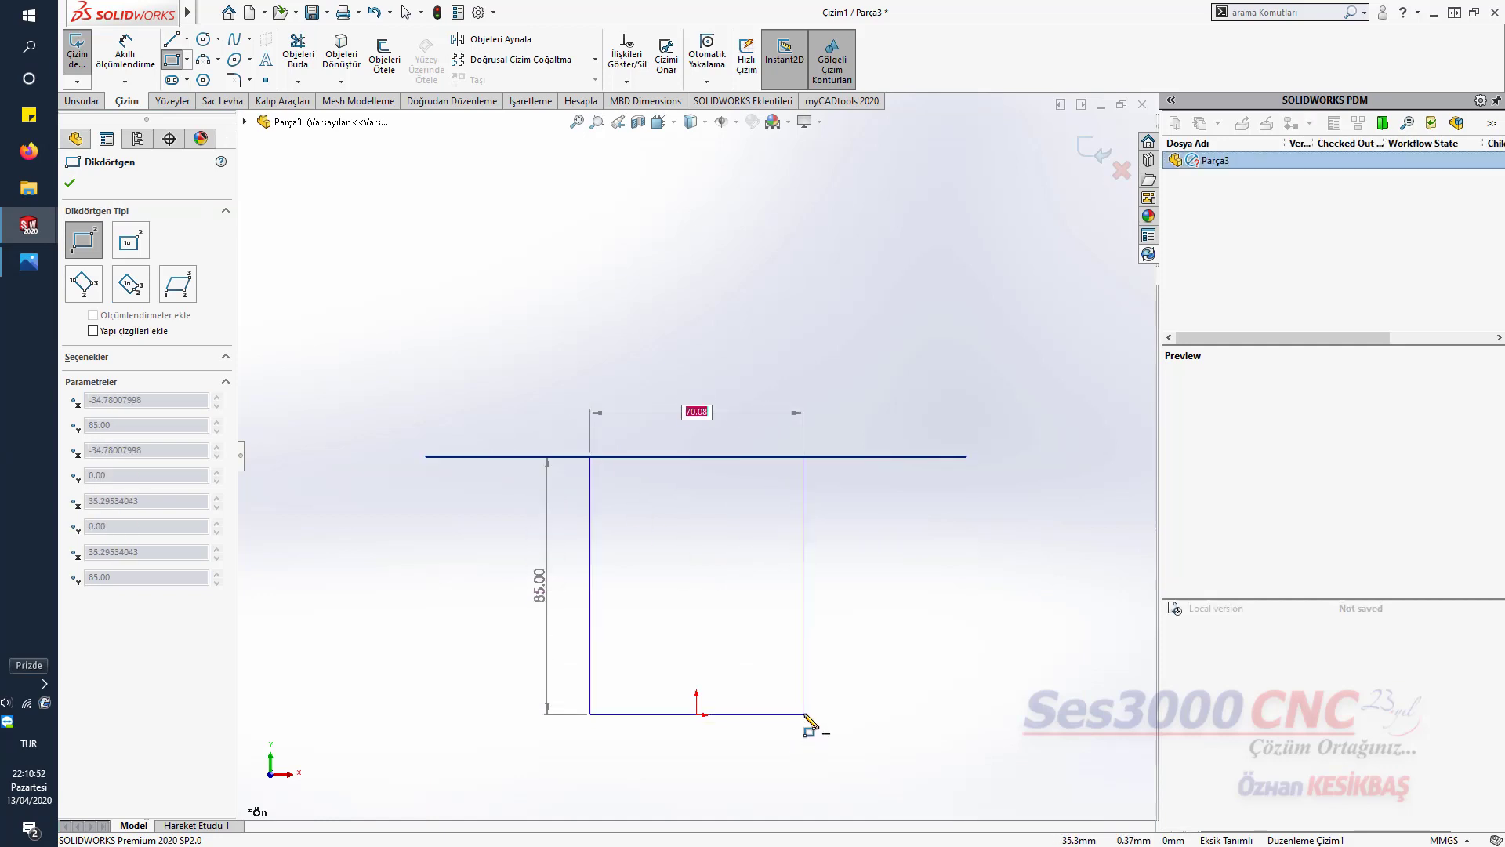
{"action": "key", "text": "Return"}
{"action": "key", "text": "Escape"}
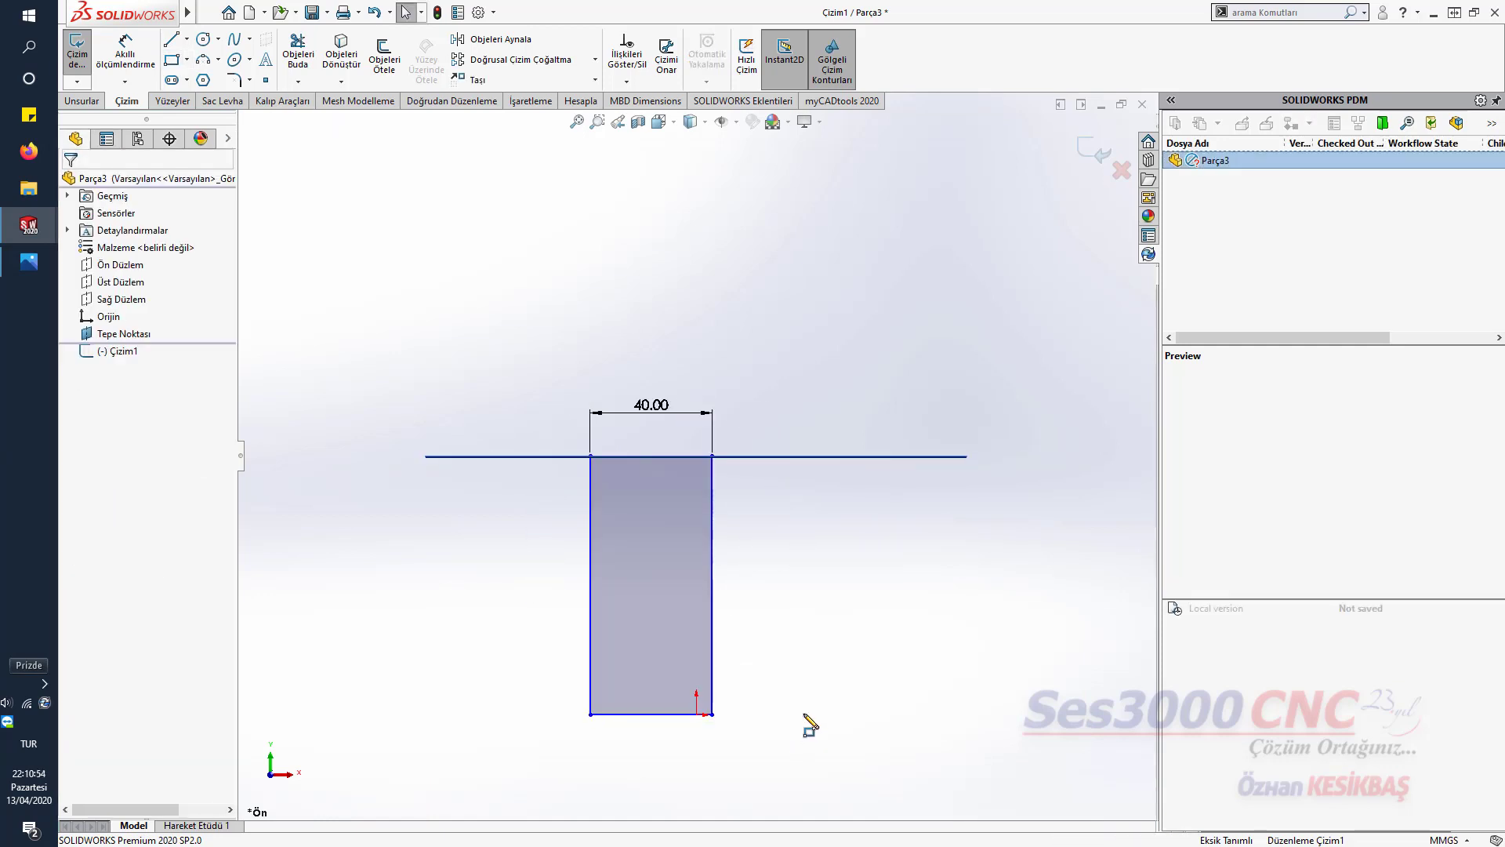
- Centre the rectangle by making the midpoint of its lower edge coincide with the origin, and finish the sketch
{"action": "right_click", "coordinate": [662, 716]}
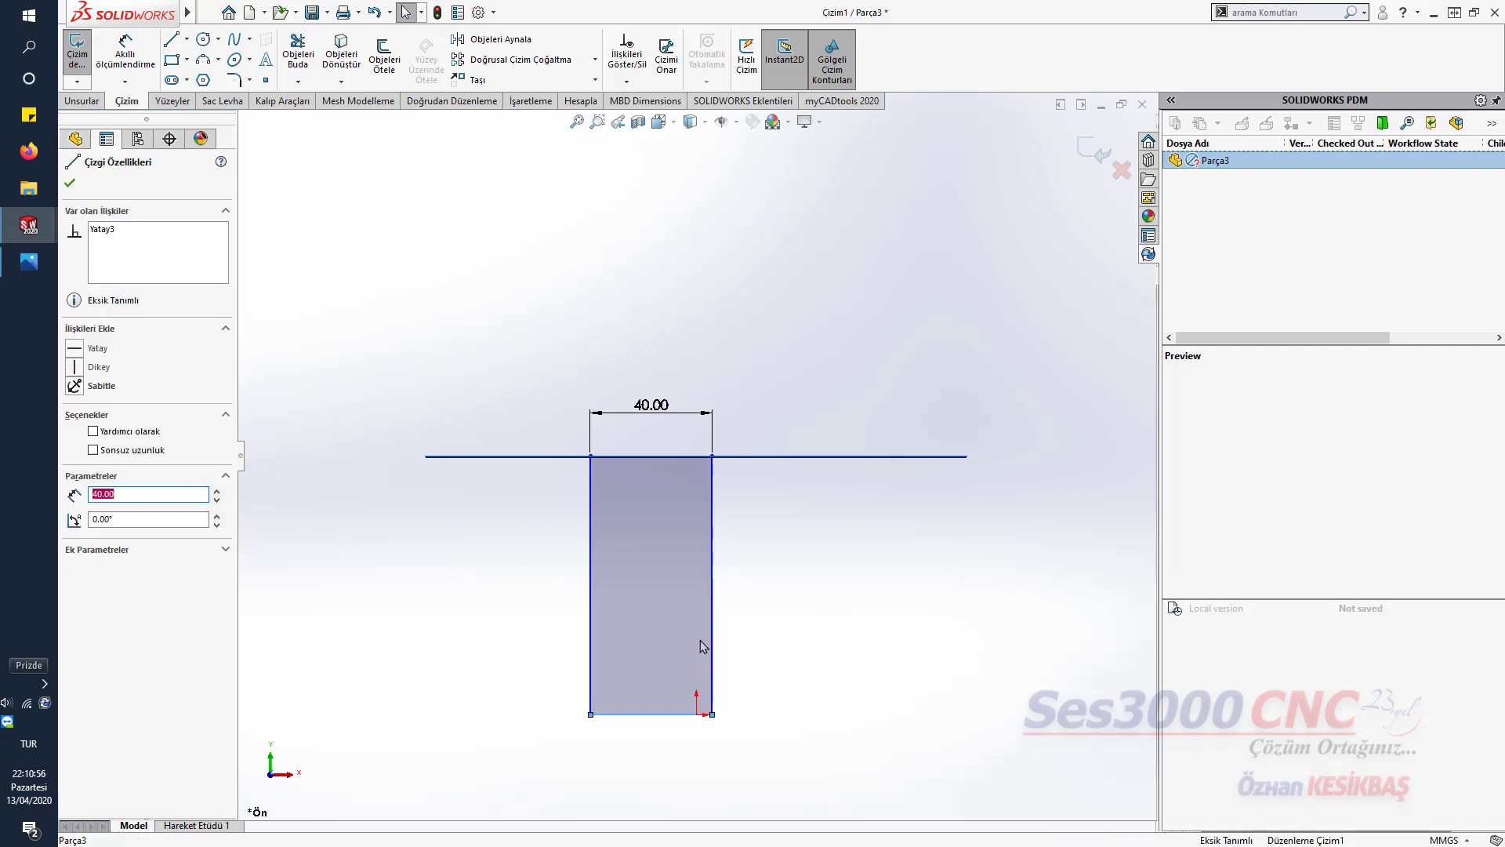
{"action": "left_click", "coordinate": [716, 575]}
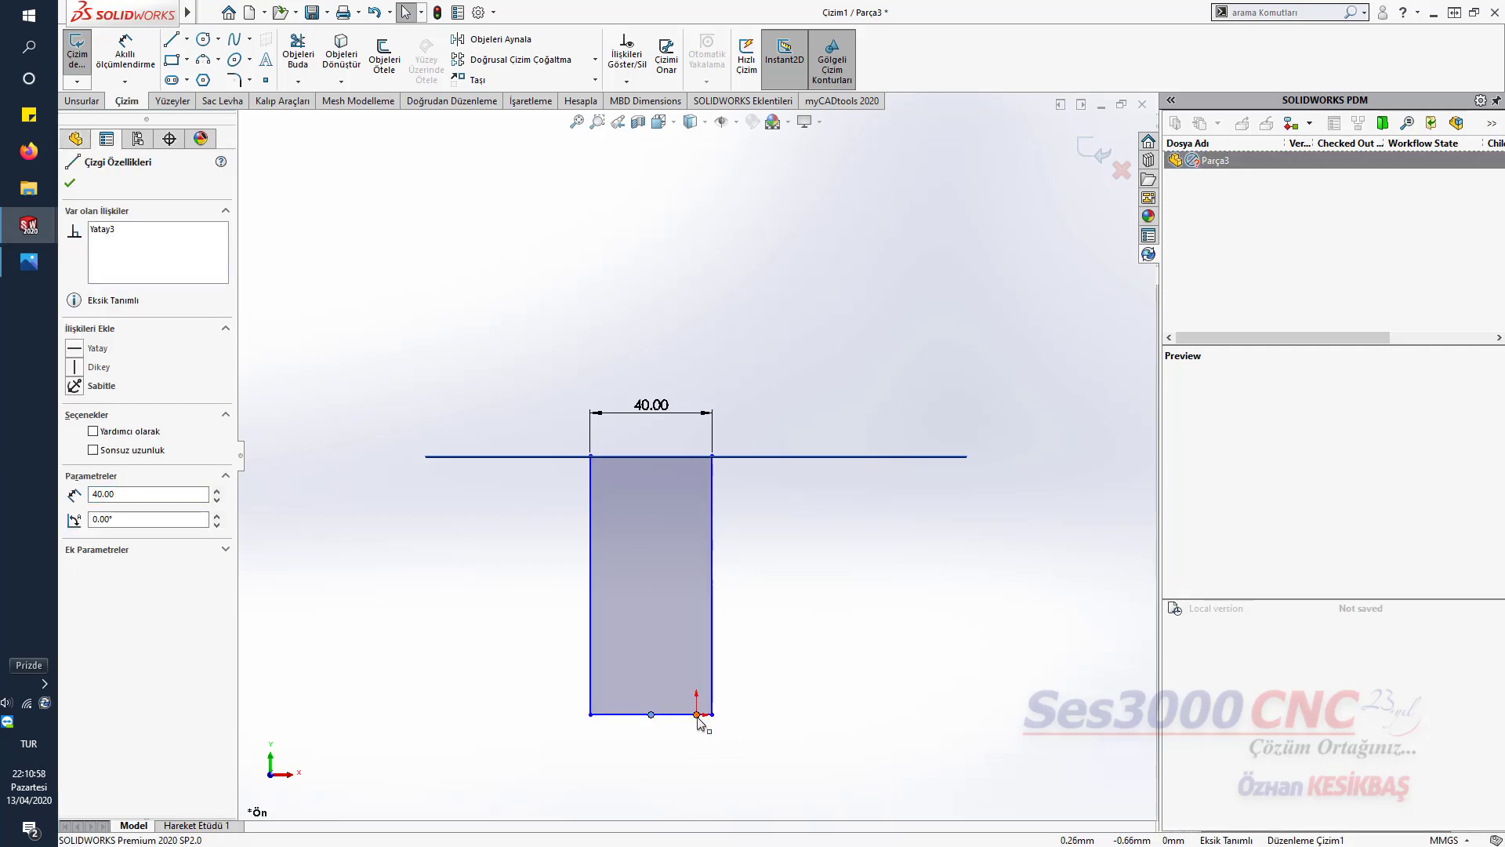
{"action": "left_click", "coordinate": [651, 714]}
{"action": "left_click", "coordinate": [696, 714], "text": "ctrl"}
{"action": "left_click", "coordinate": [792, 646]}
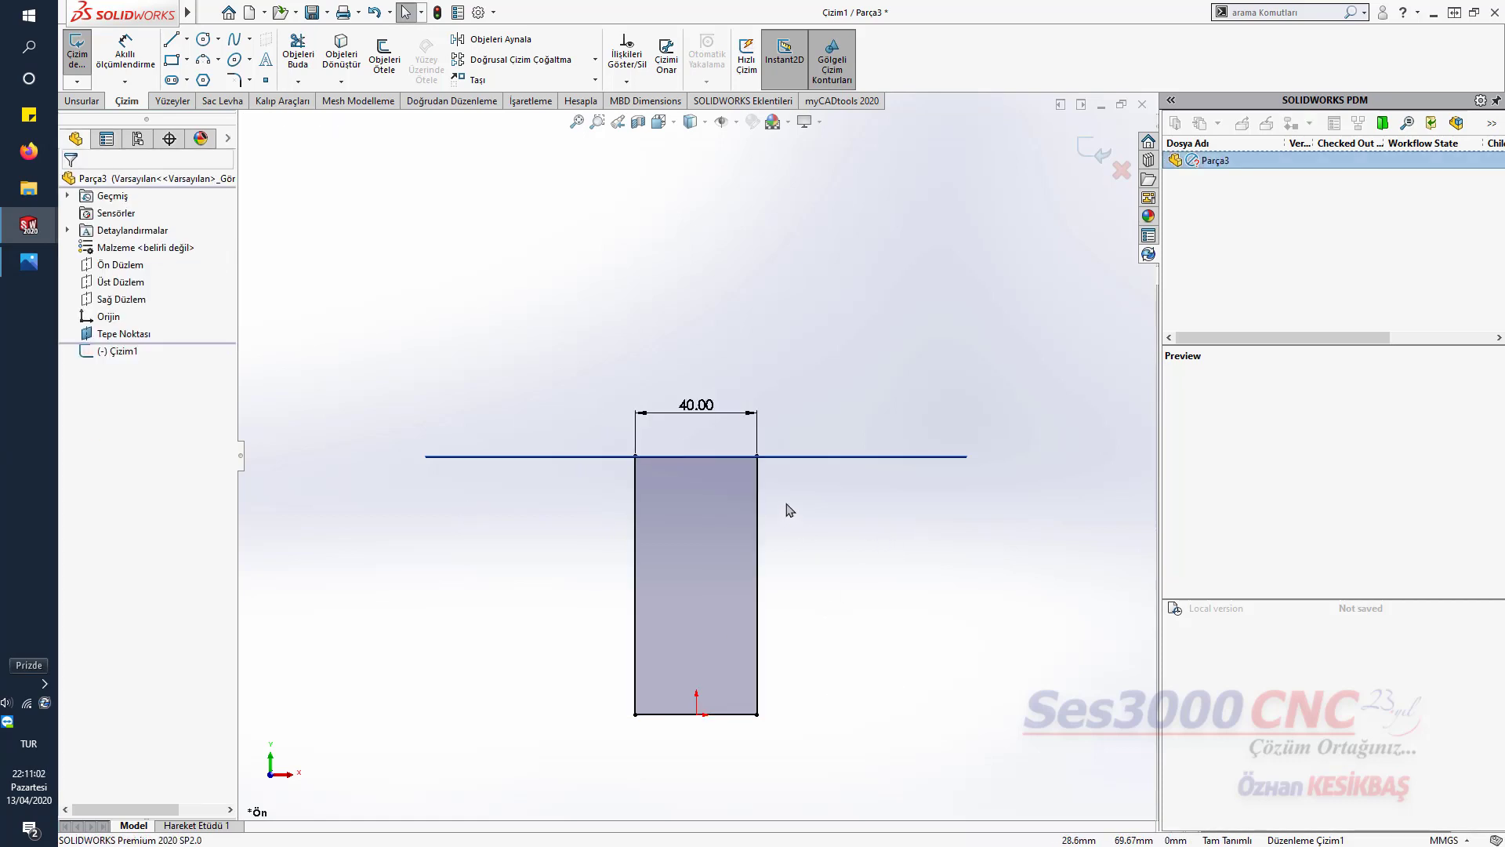
{"action": "key", "text": "d"}
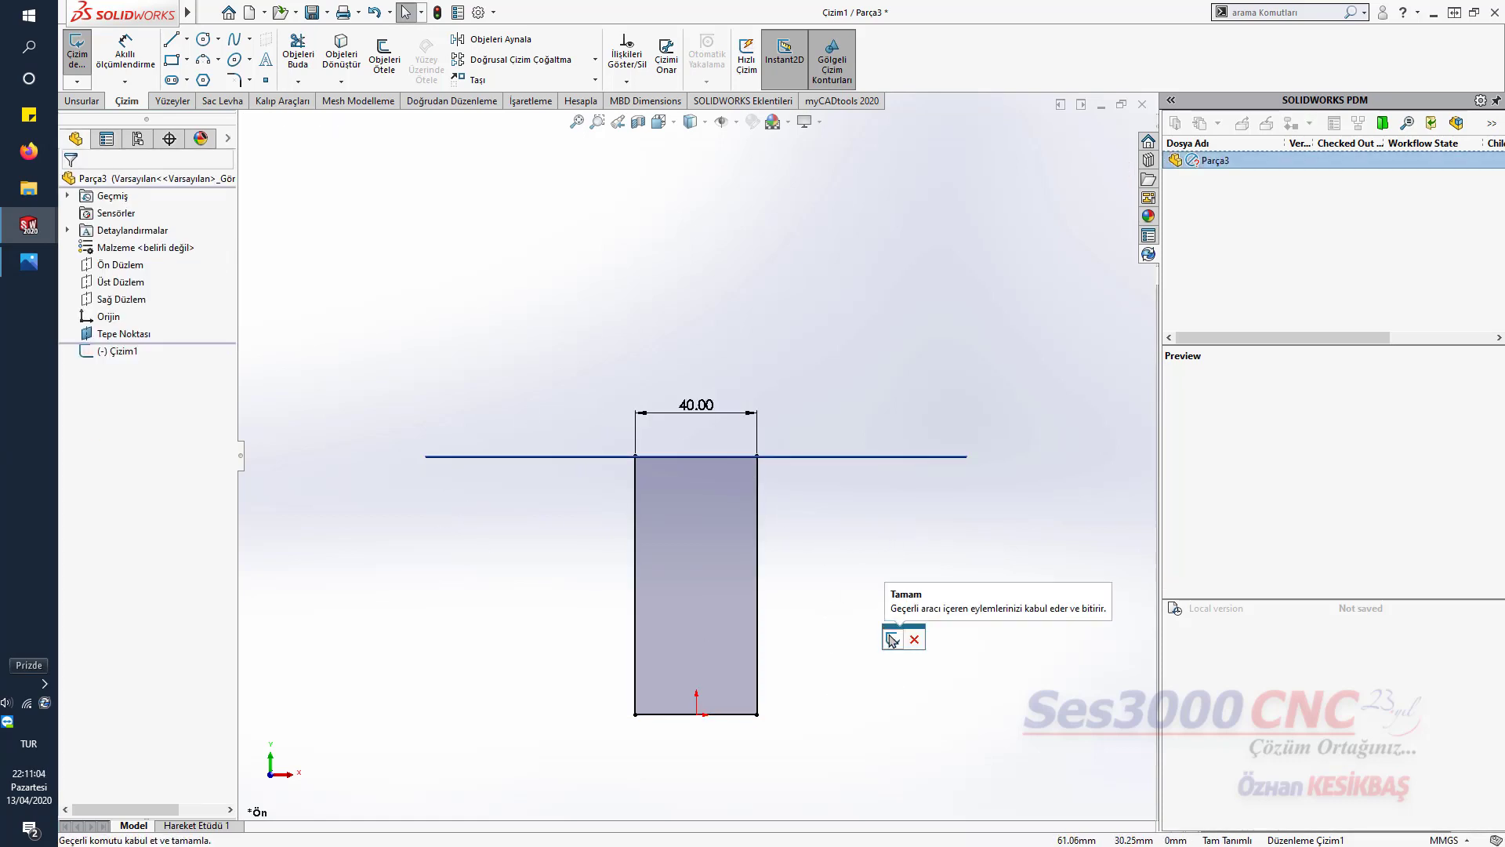
{"action": "left_click", "coordinate": [892, 638]}
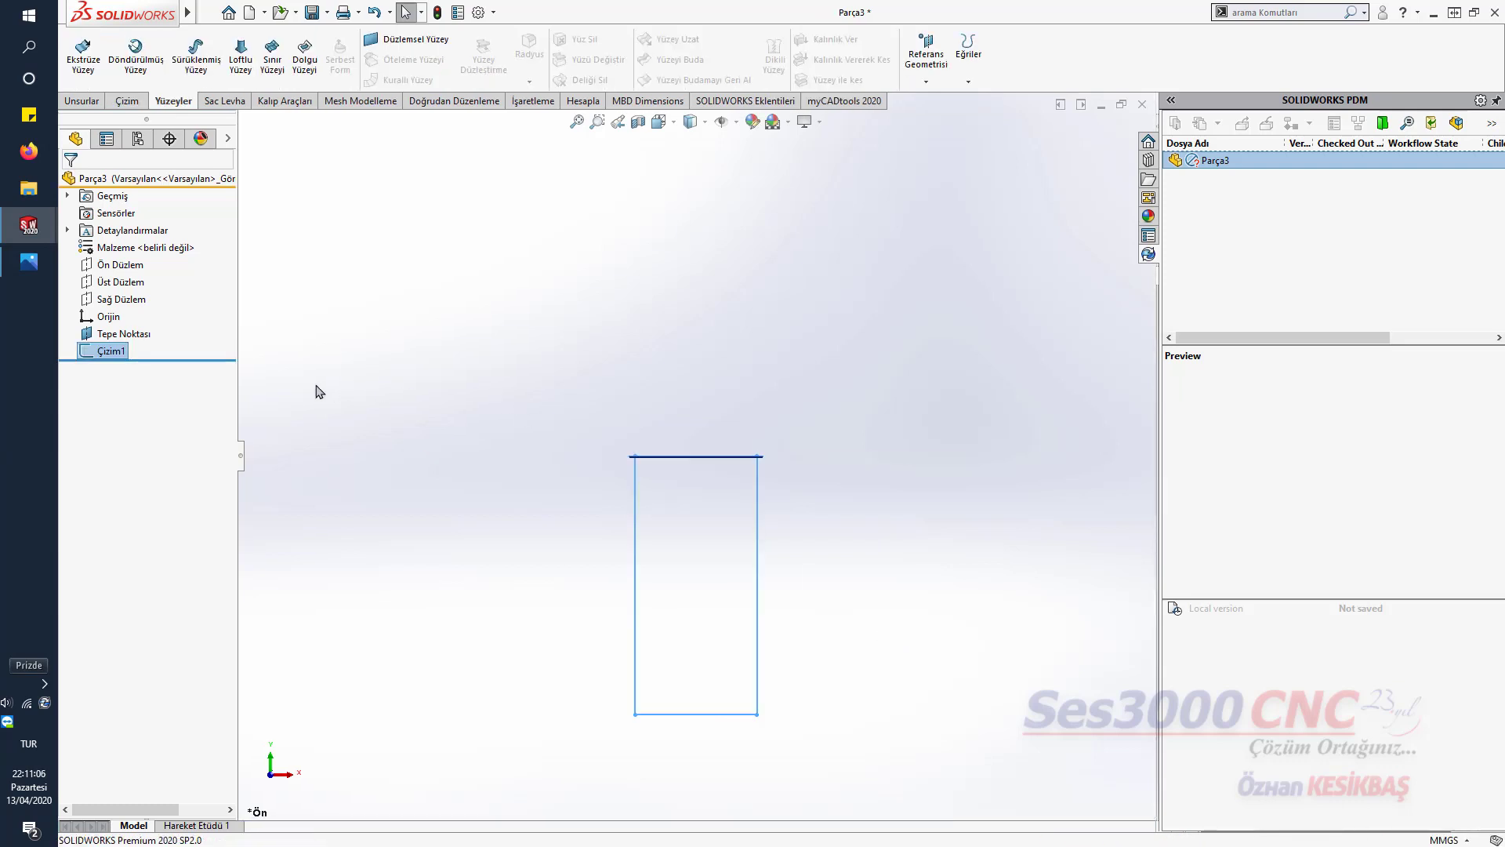
- Rename the rectangle sketch as Sınır Kutusu
{"action": "left_click", "coordinate": [108, 350]}
{"action": "left_click", "coordinate": [126, 352]}
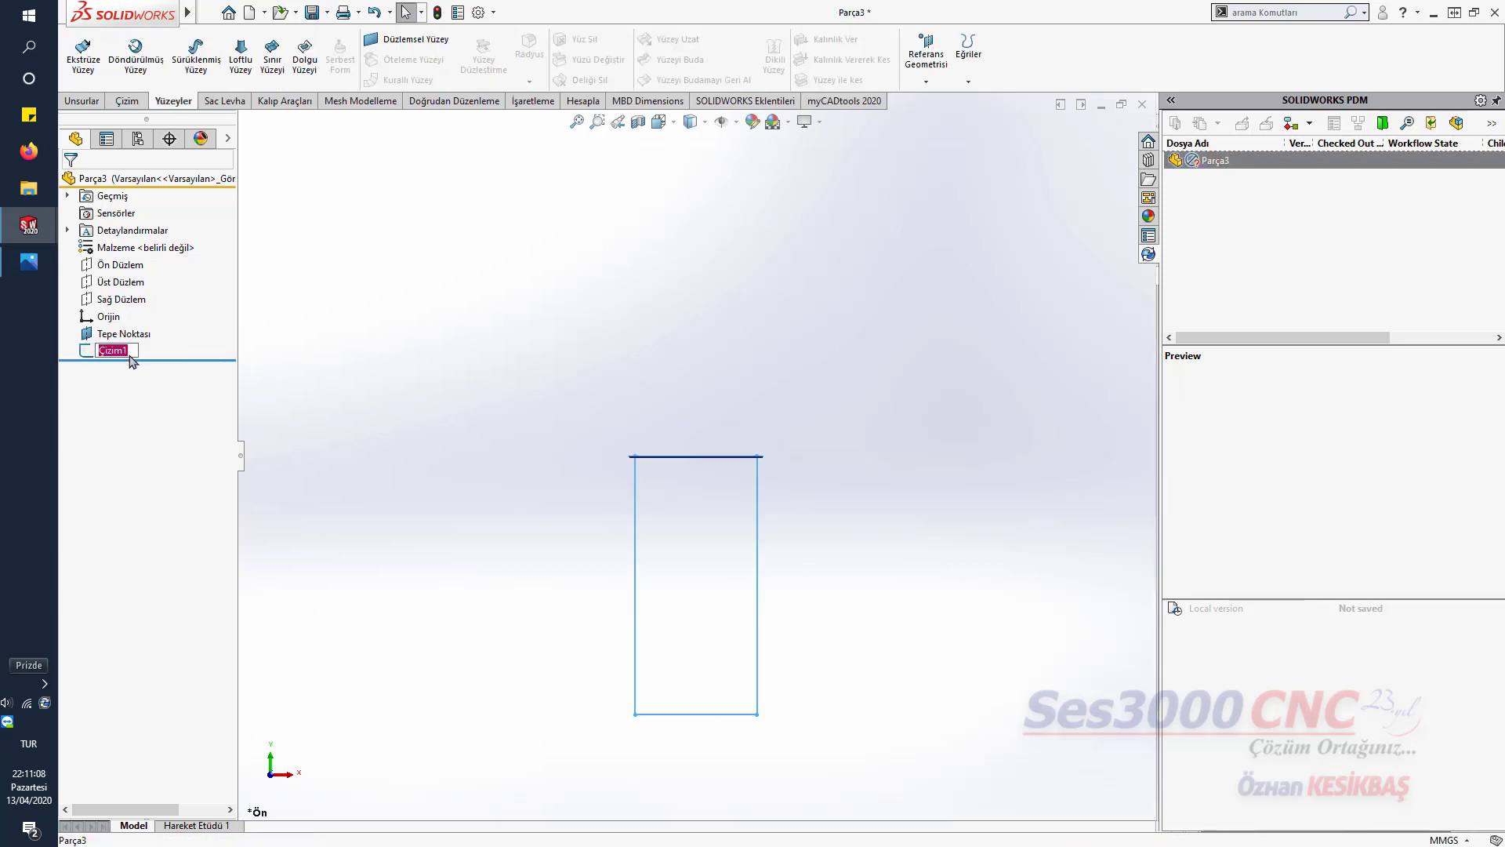
{"action": "type", "text": "Sınır Kutusu"}
{"action": "key", "text": "Return"}
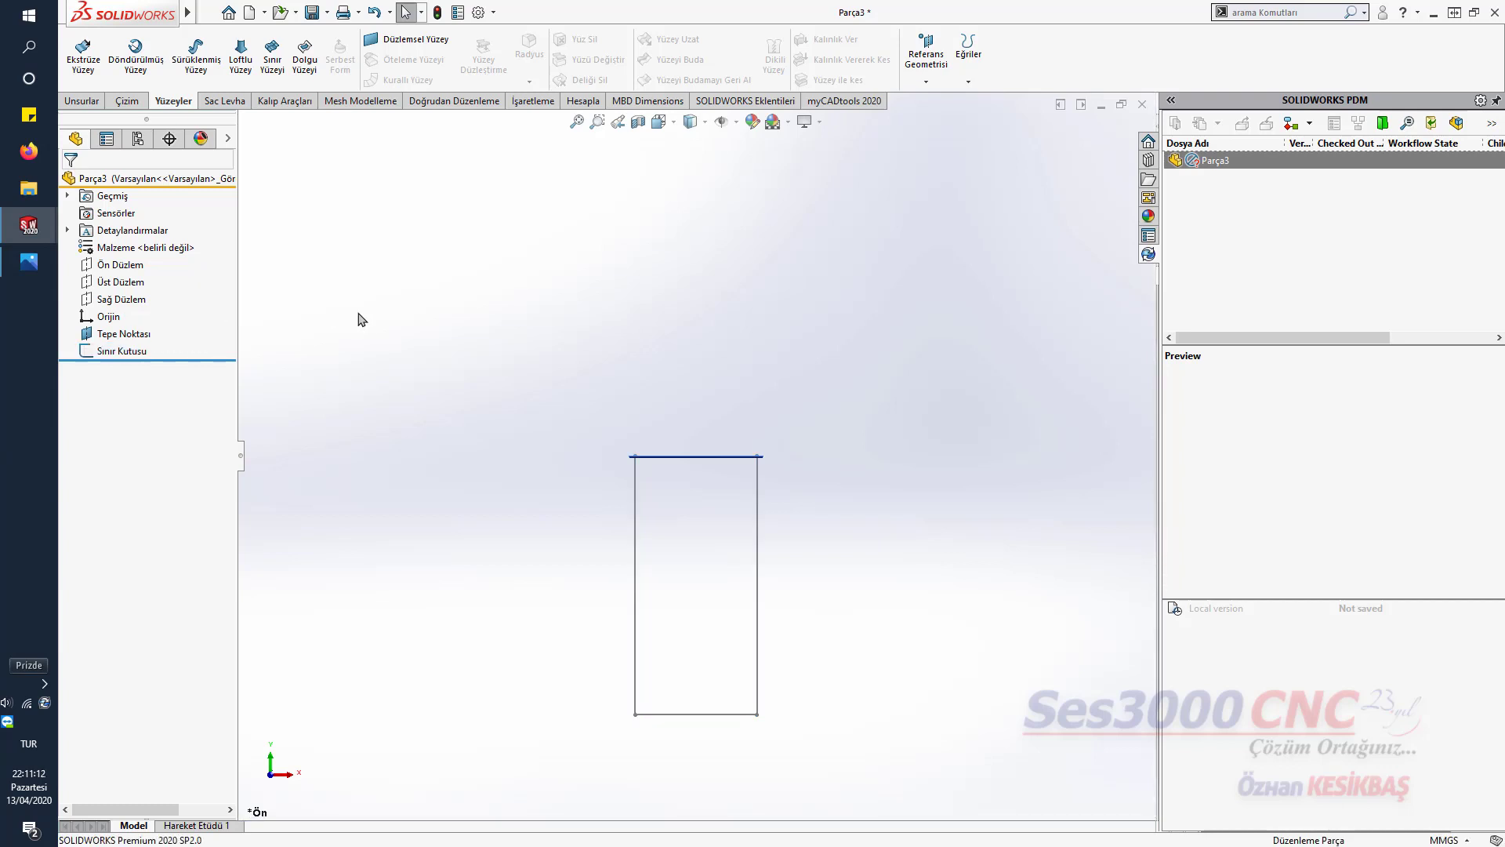
- In a new sketch on the Ön Düzlem, draw a 10 mm vertical line down from the midpoint of the rectangle's top edge
{"action": "scroll", "coordinate": [745, 698], "scroll_direction": "down", "scroll_amount": 5}
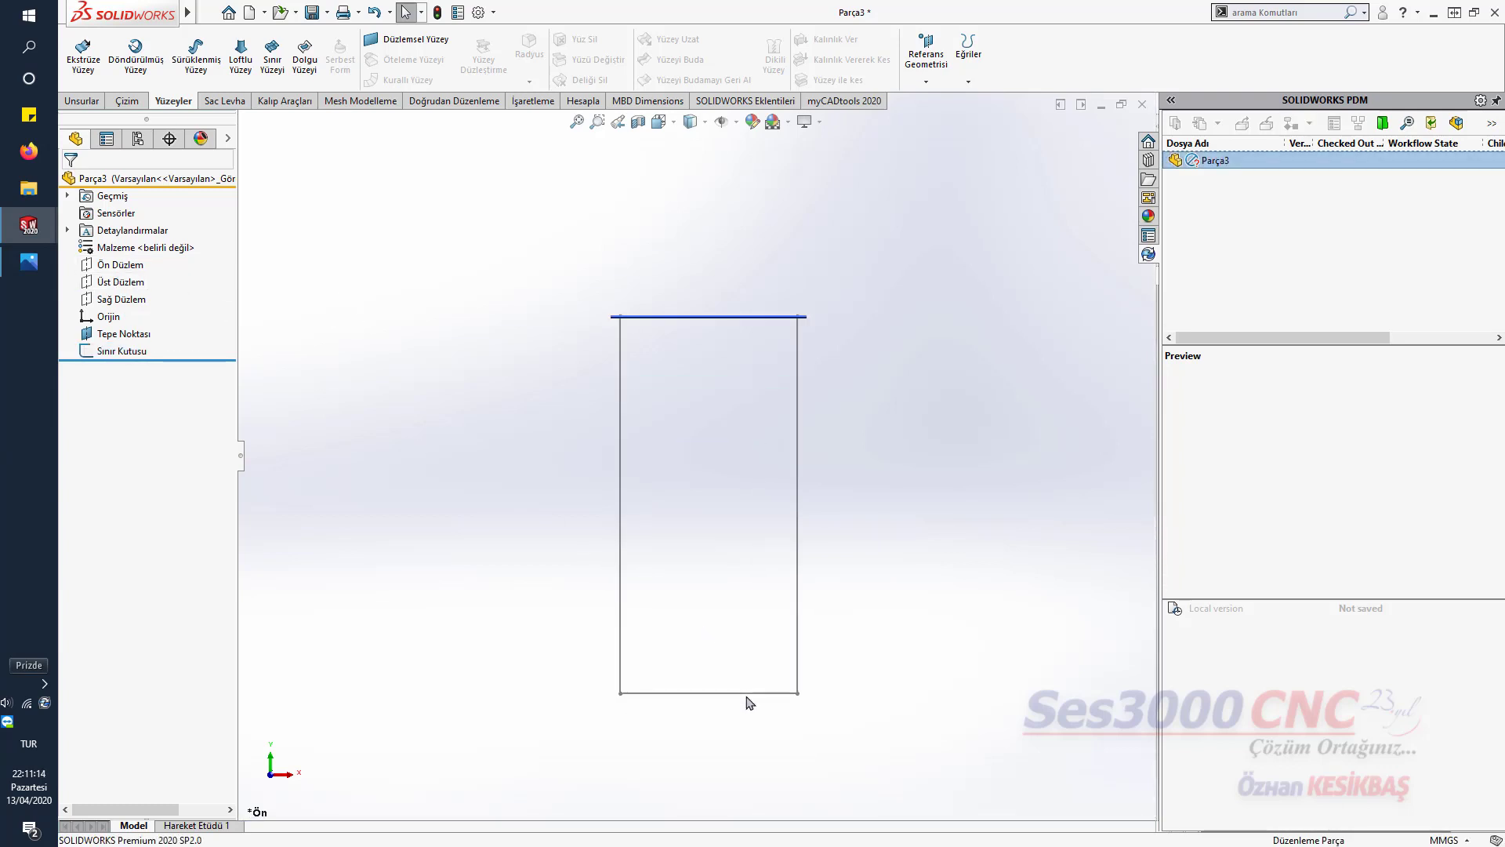
{"action": "left_click", "coordinate": [125, 265]}
{"action": "left_click", "coordinate": [144, 244]}
{"action": "key", "text": "s"}
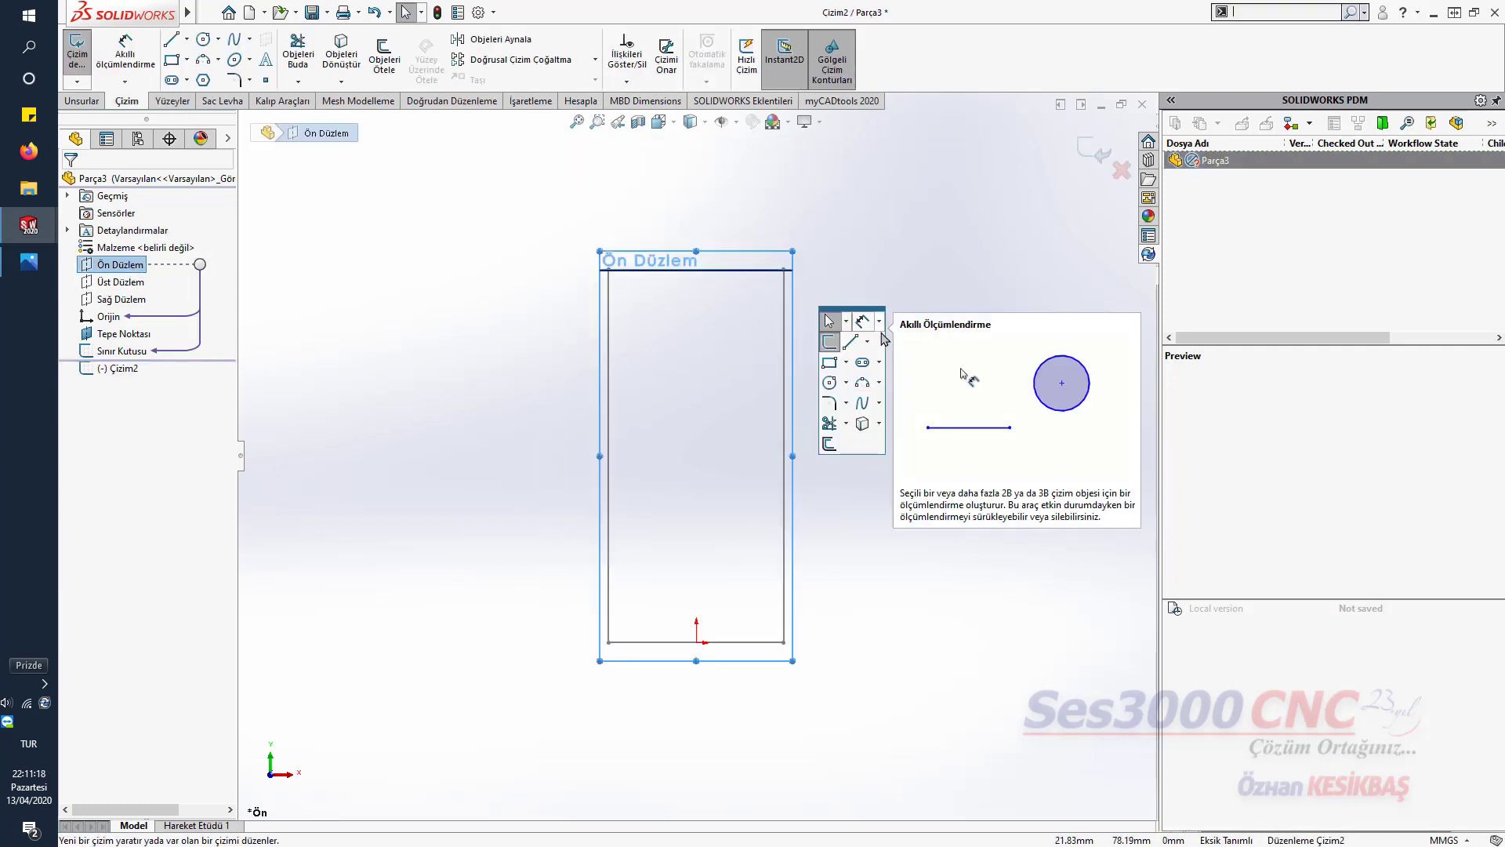
{"action": "left_click", "coordinate": [868, 342]}
{"action": "left_click", "coordinate": [884, 364]}
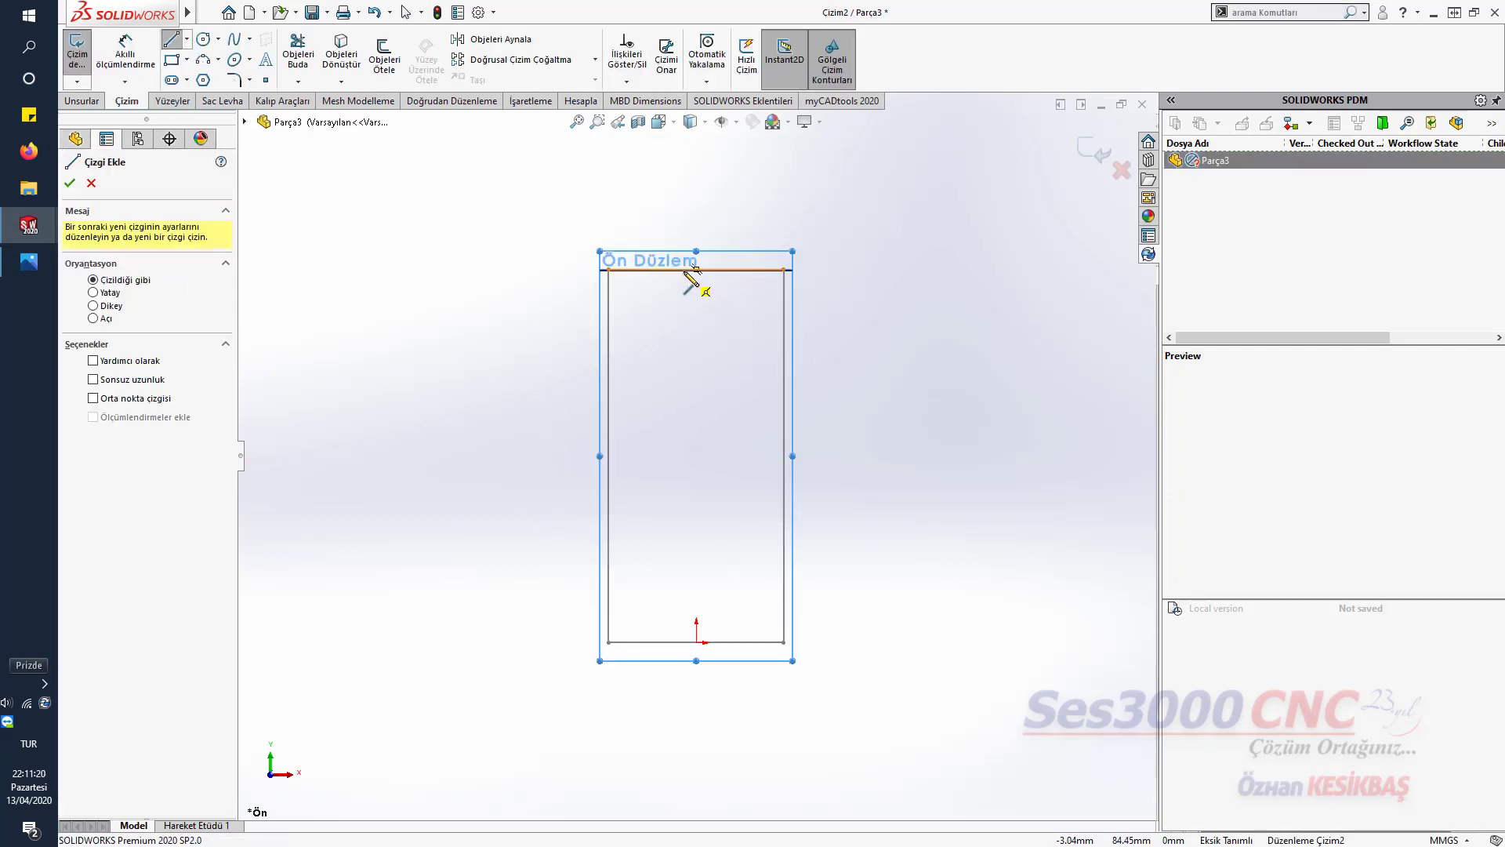
{"action": "left_click", "coordinate": [696, 271]}
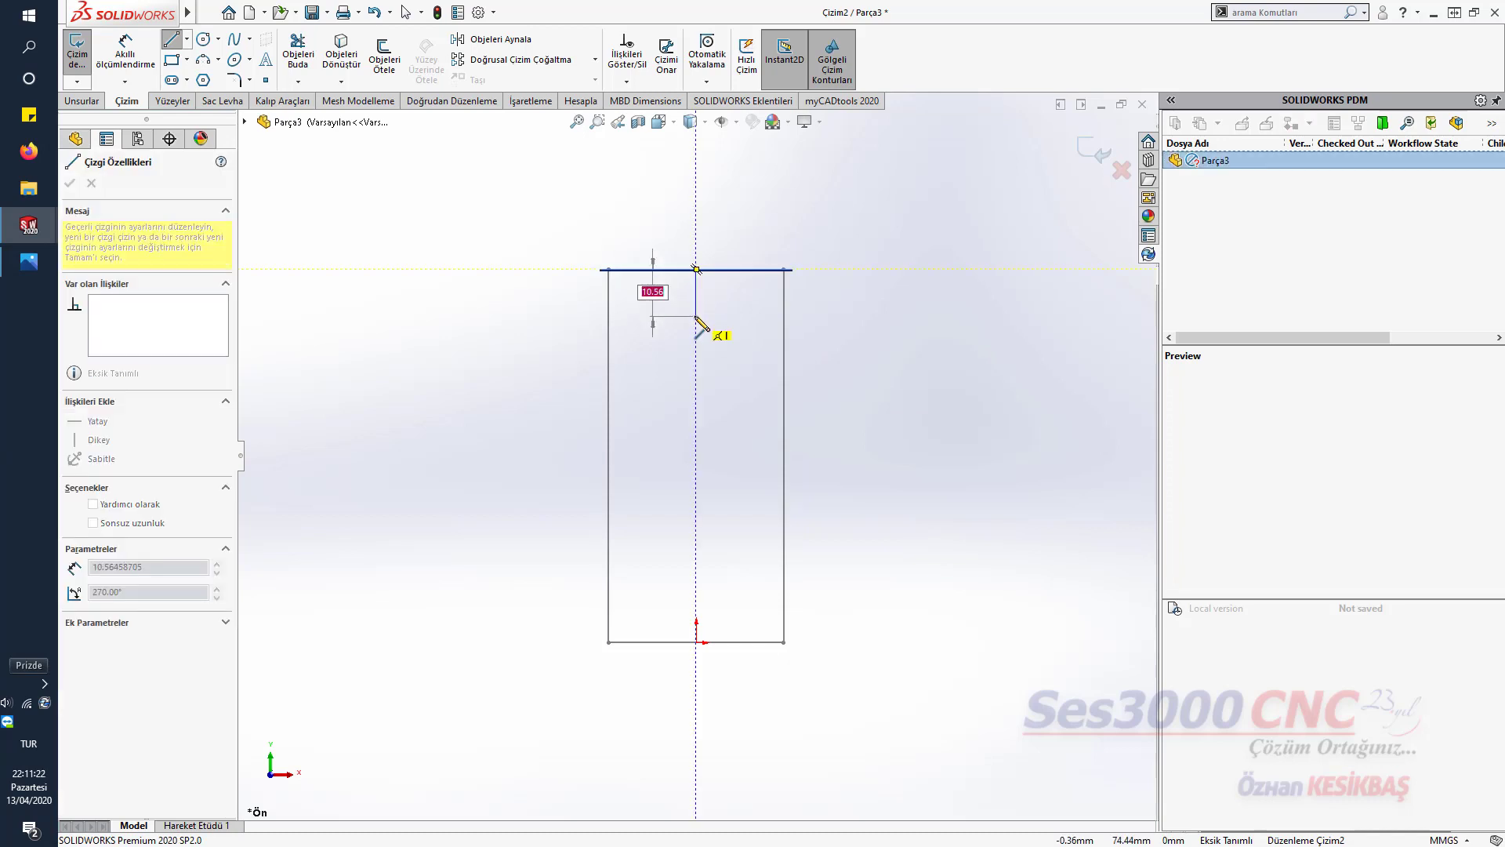
{"action": "type", "text": "10"}
{"action": "key", "text": "Return"}
{"action": "key", "text": "Escape"}
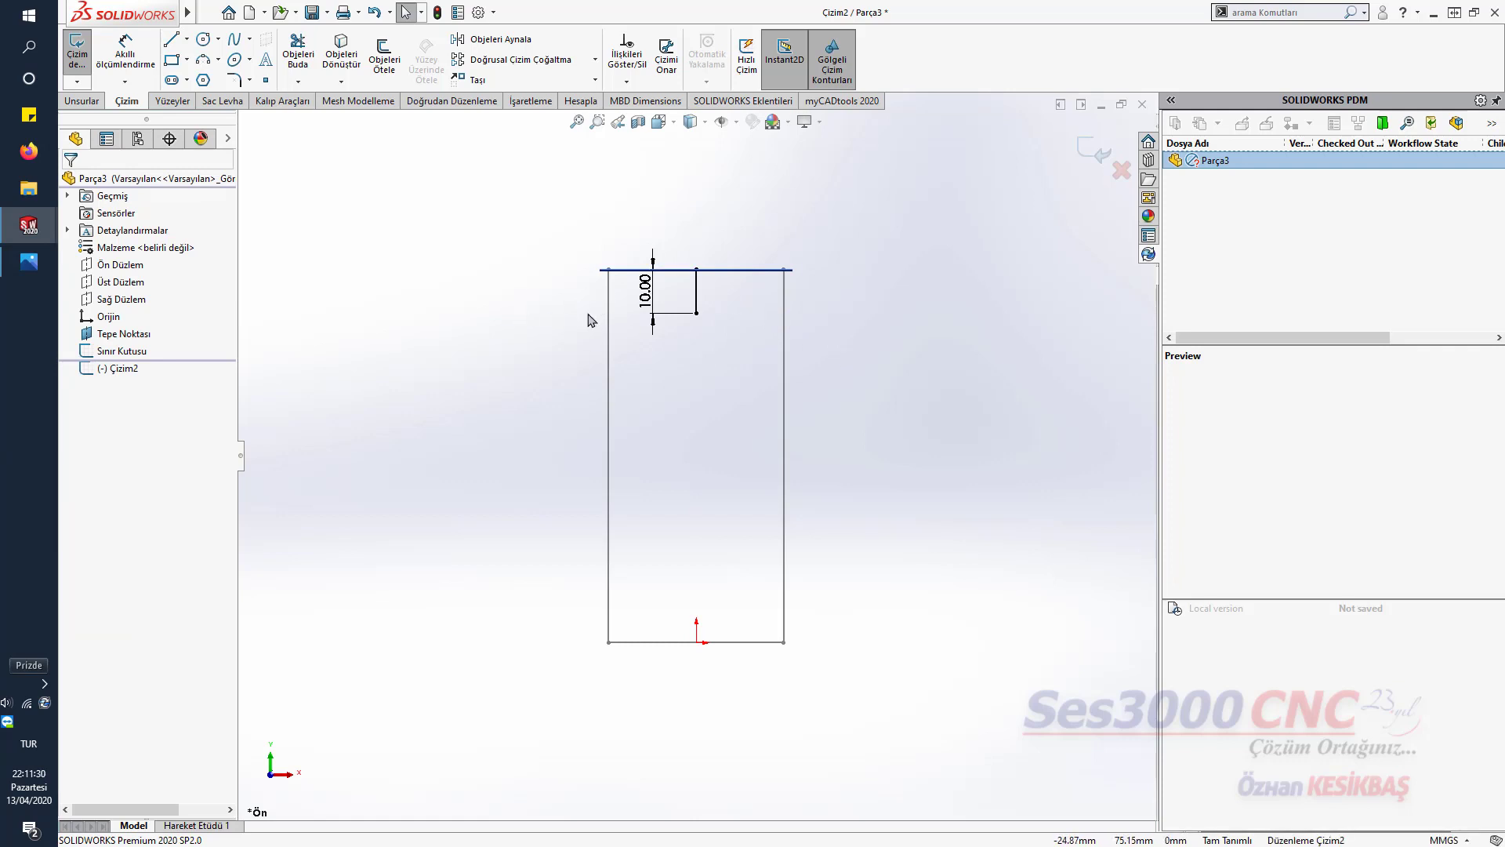
{"action": "left_click", "coordinate": [1092, 155]}
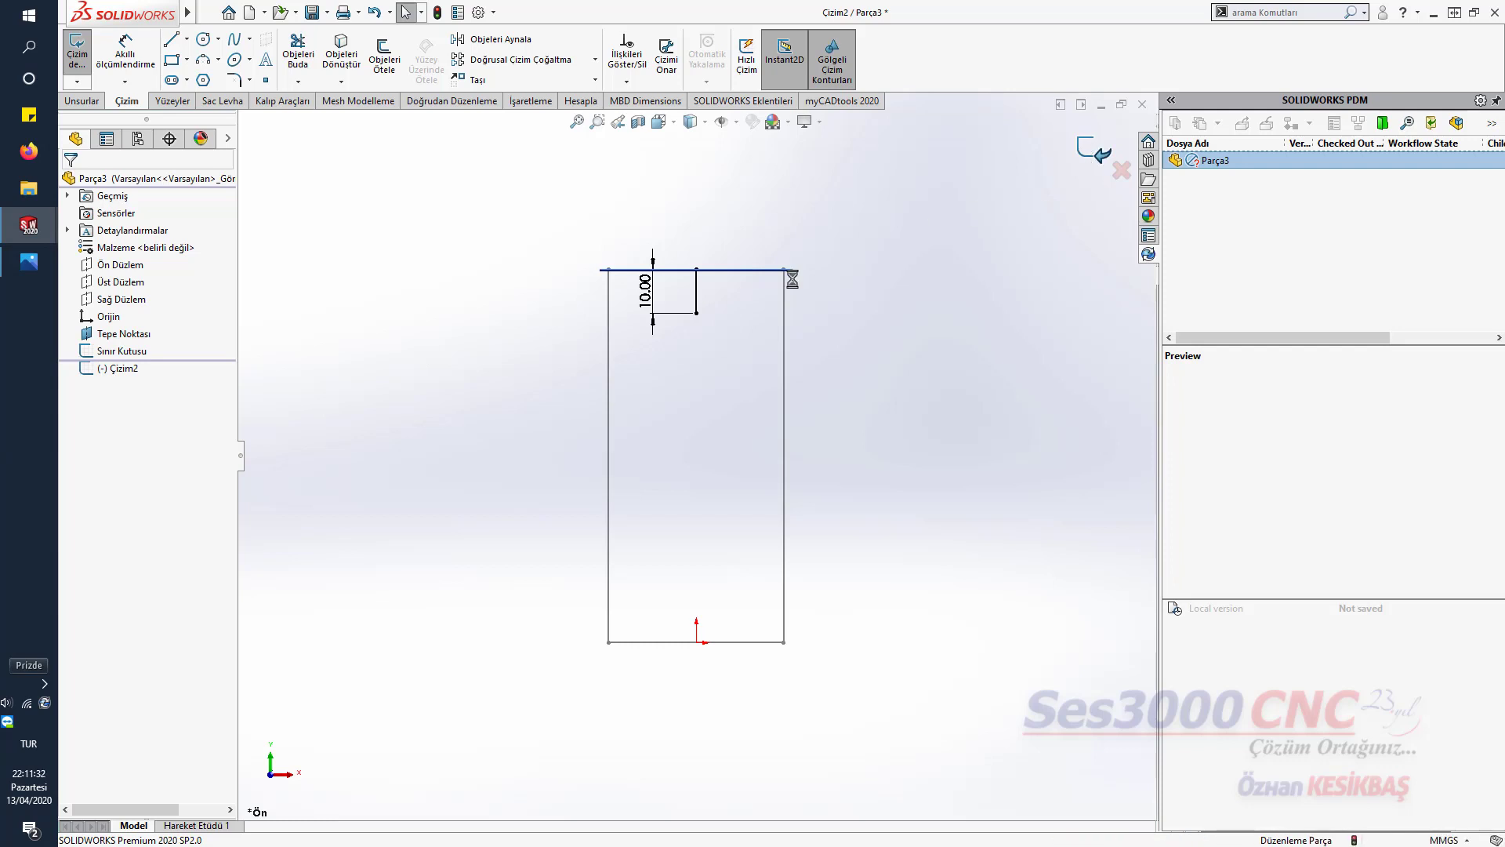
- Rename the newest sketch, containing the 10 mm line at the rectangle's top edge, as Yayın Başı
{"action": "left_click", "coordinate": [111, 368]}
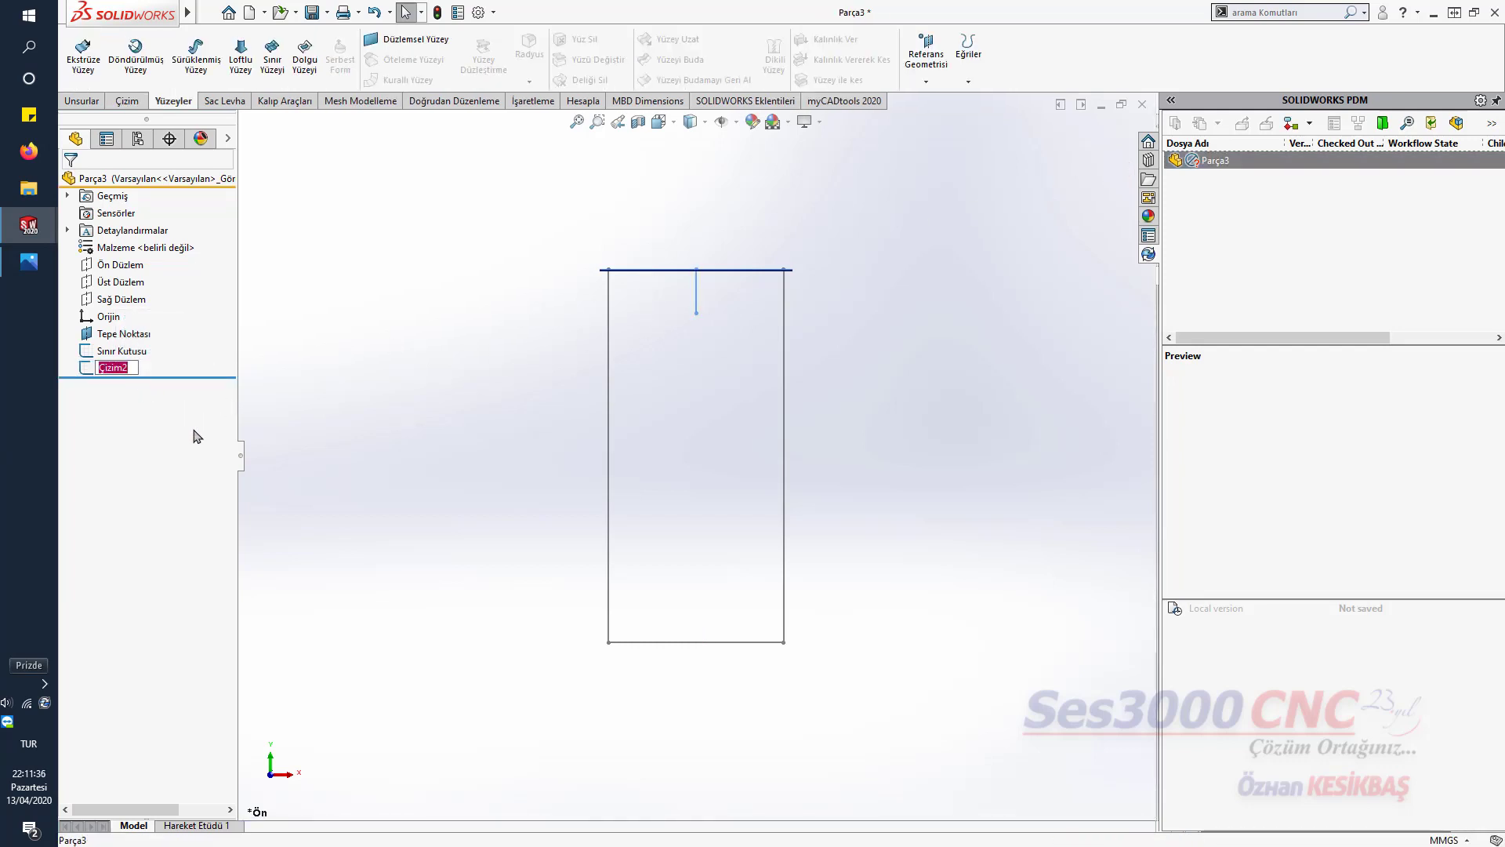
{"action": "type", "text": "Yayın Başı"}
{"action": "key", "text": "Return"}
{"action": "left_click", "coordinate": [545, 326]}
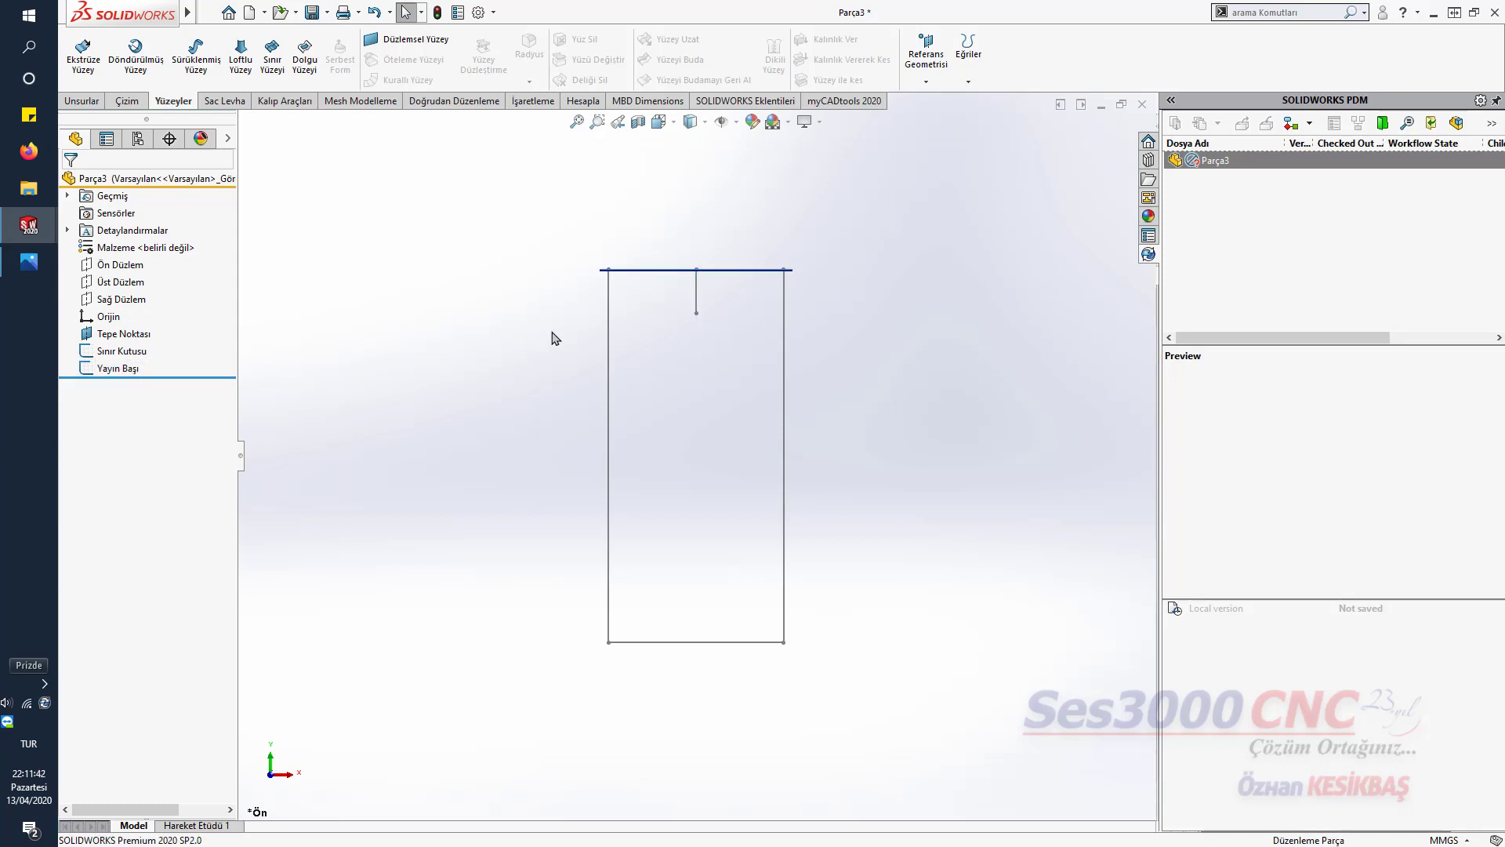
- In a new sketch on the Ön Düzlem, draw a 10 mm vertical line up from the origin, and finish the sketch
{"action": "left_click", "coordinate": [109, 267]}
{"action": "left_click", "coordinate": [123, 239]}
{"action": "key", "text": "s"}
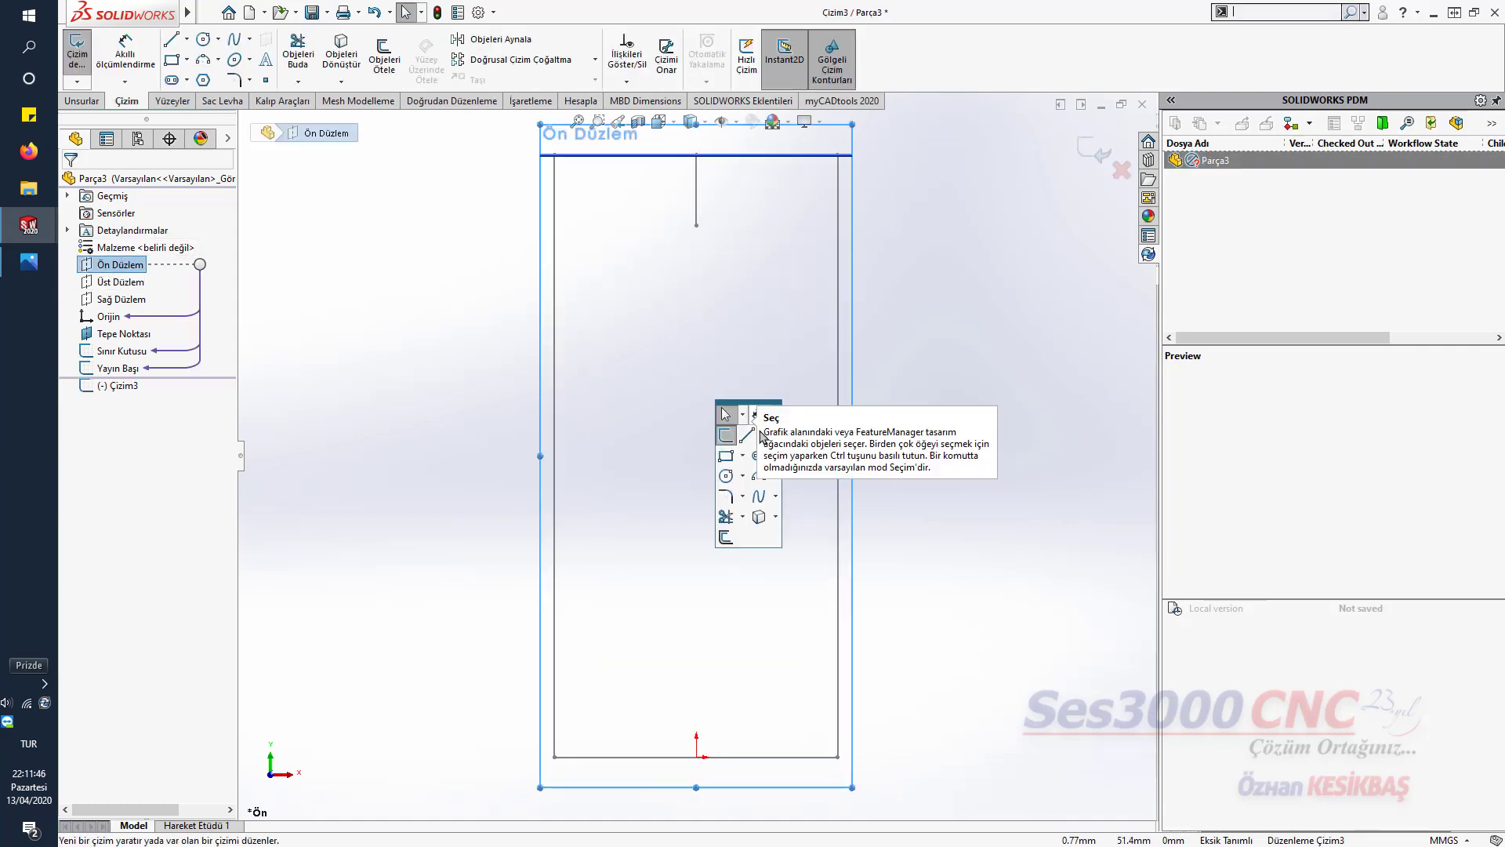
{"action": "left_click", "coordinate": [747, 434]}
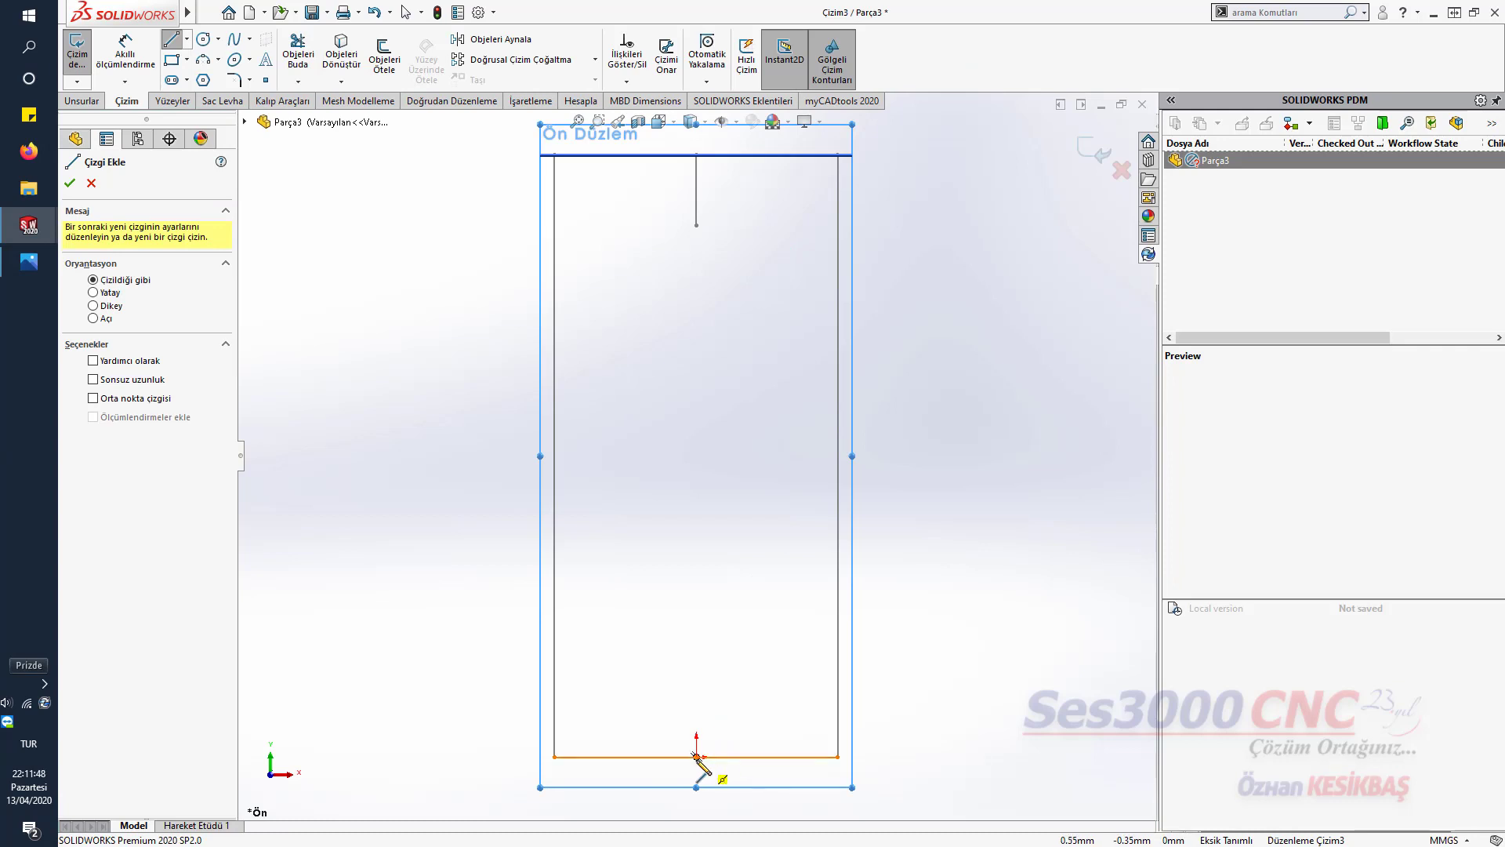
{"action": "left_click", "coordinate": [696, 757]}
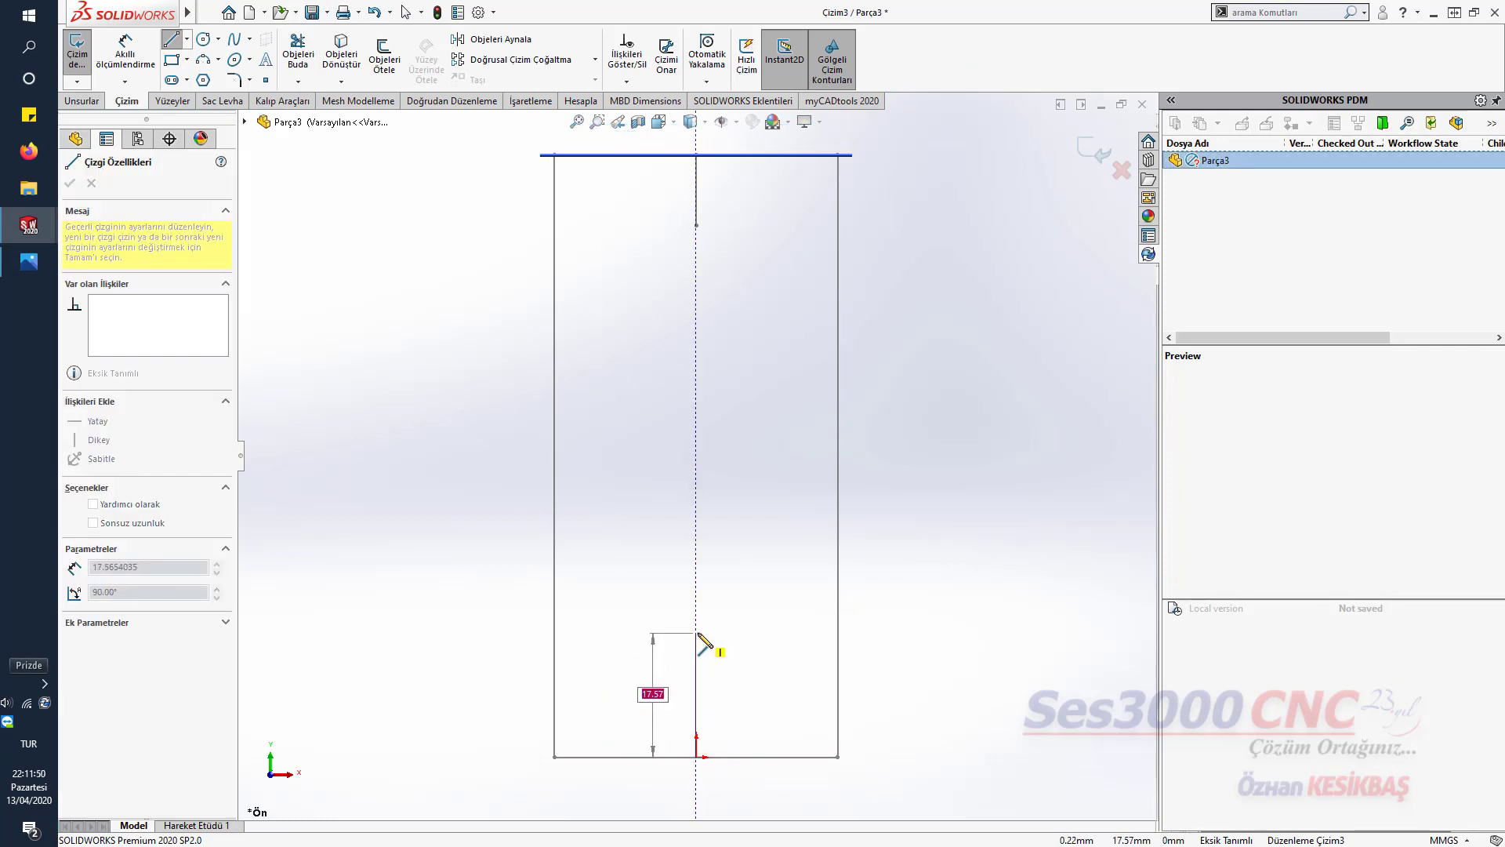
{"action": "type", "text": "10"}
{"action": "key", "text": "Return"}
{"action": "key", "text": "Escape"}
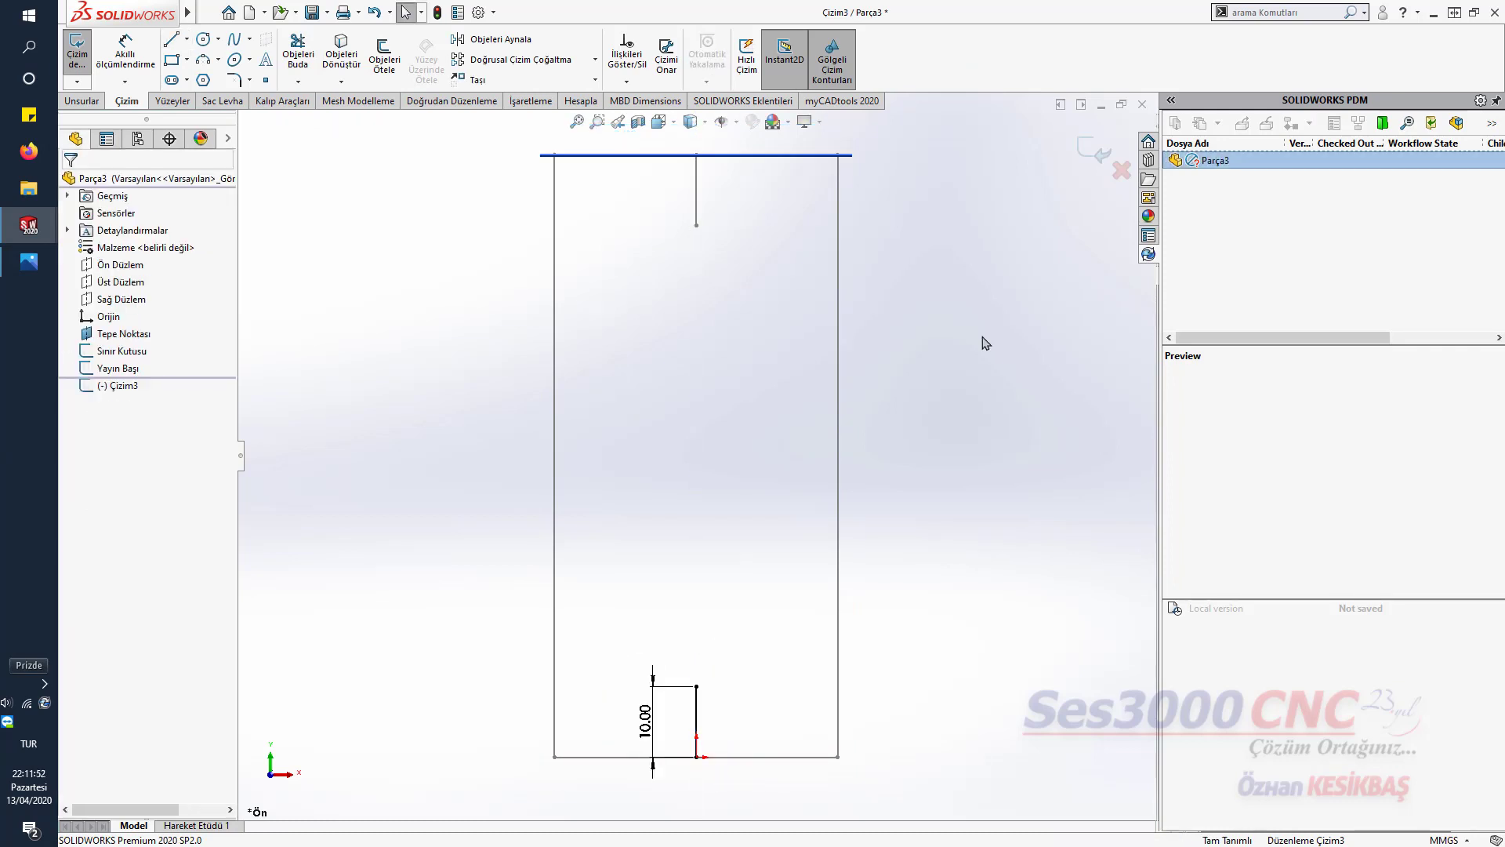
{"action": "left_click", "coordinate": [1092, 151]}
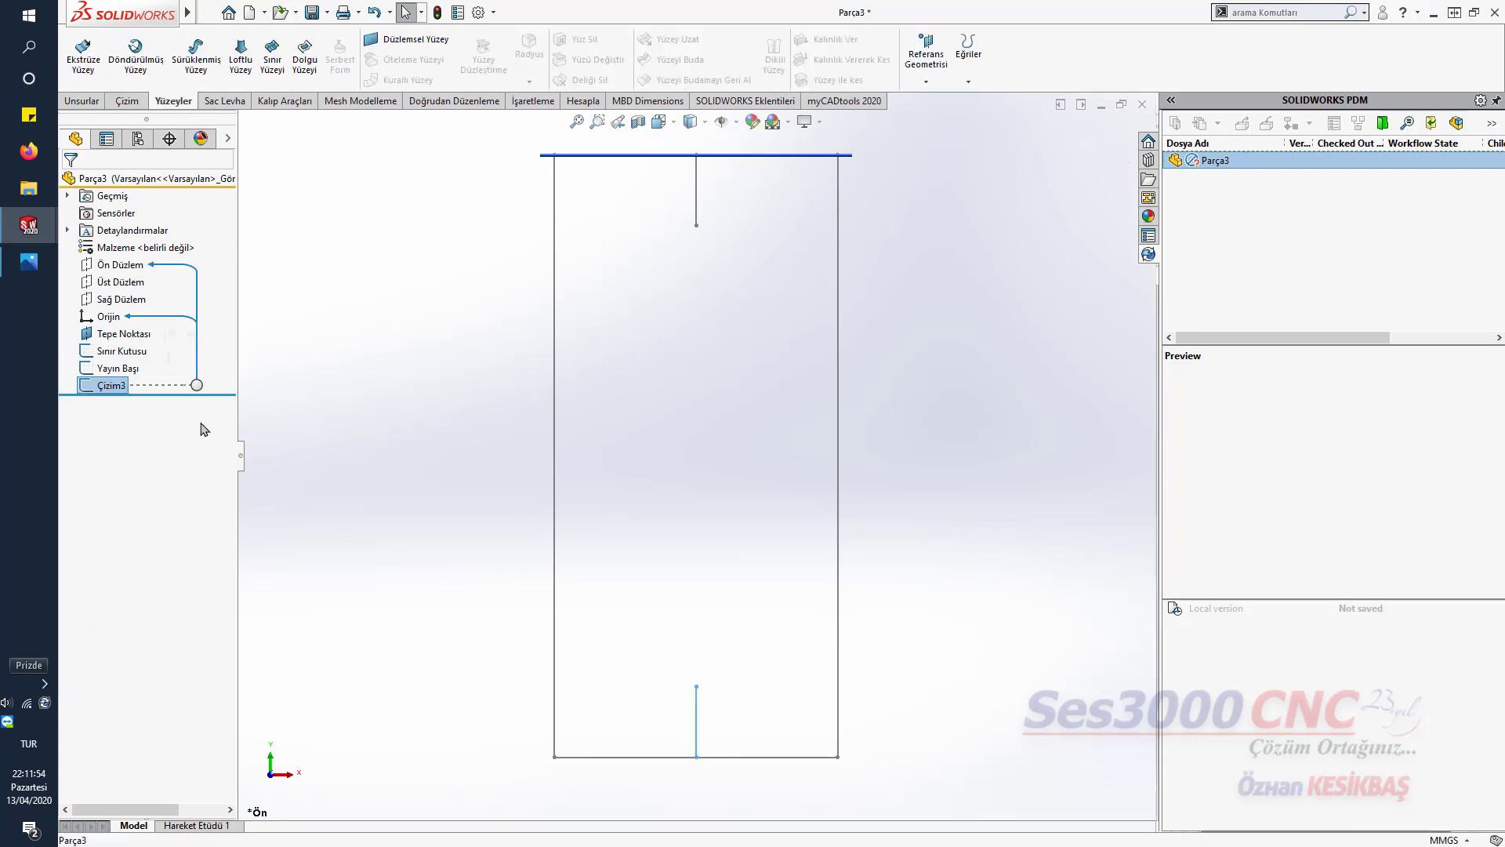
- Rename the sketch of the line rising from the origin as Yayın Sonu
{"action": "key", "text": "F2"}
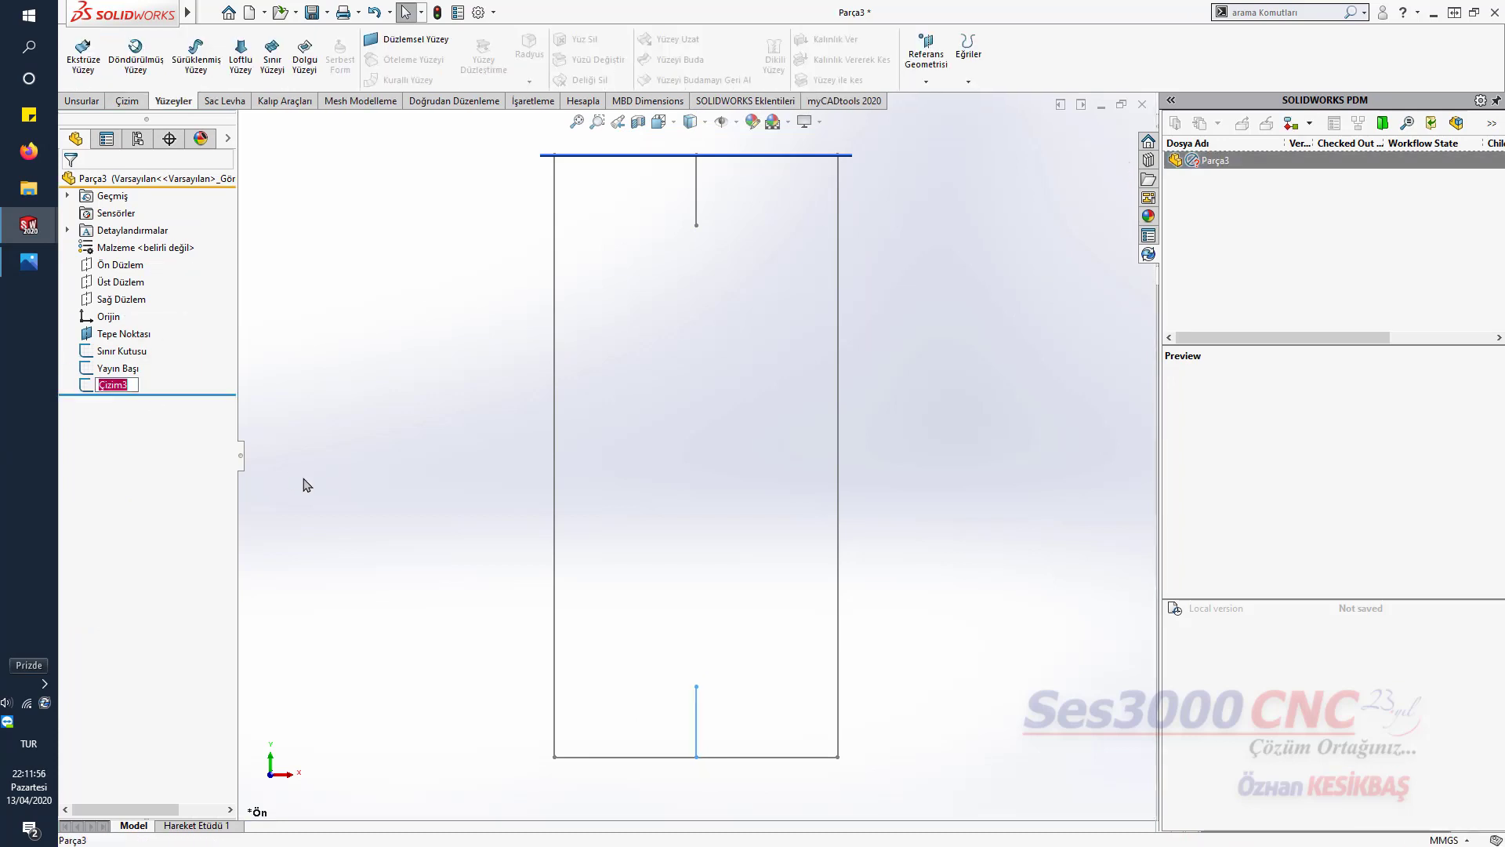
{"action": "type", "text": "Yayın Sonu"}
{"action": "key", "text": "Return"}
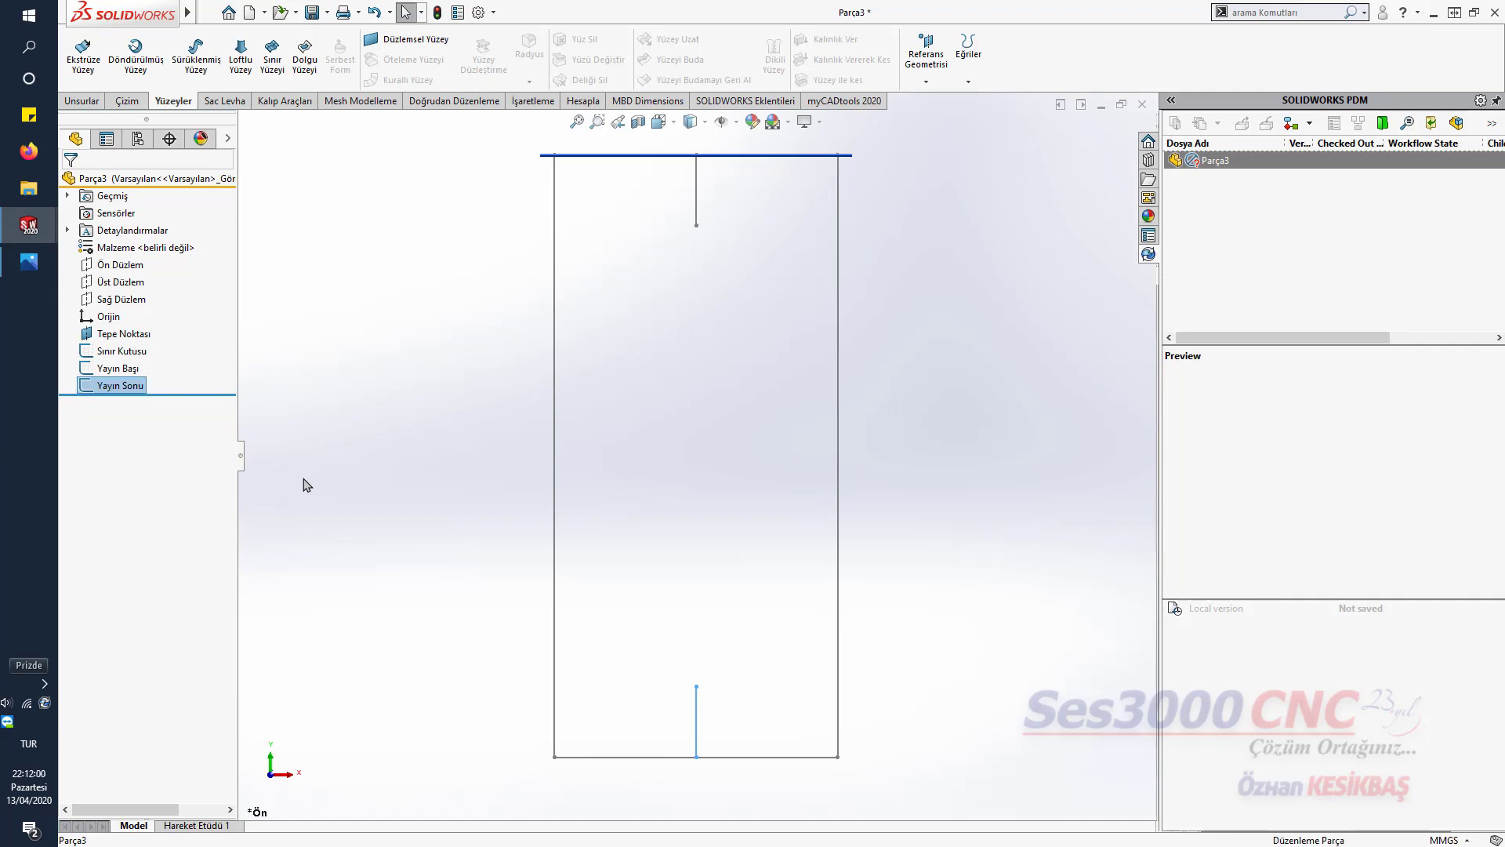
{"action": "left_click", "coordinate": [473, 436]}
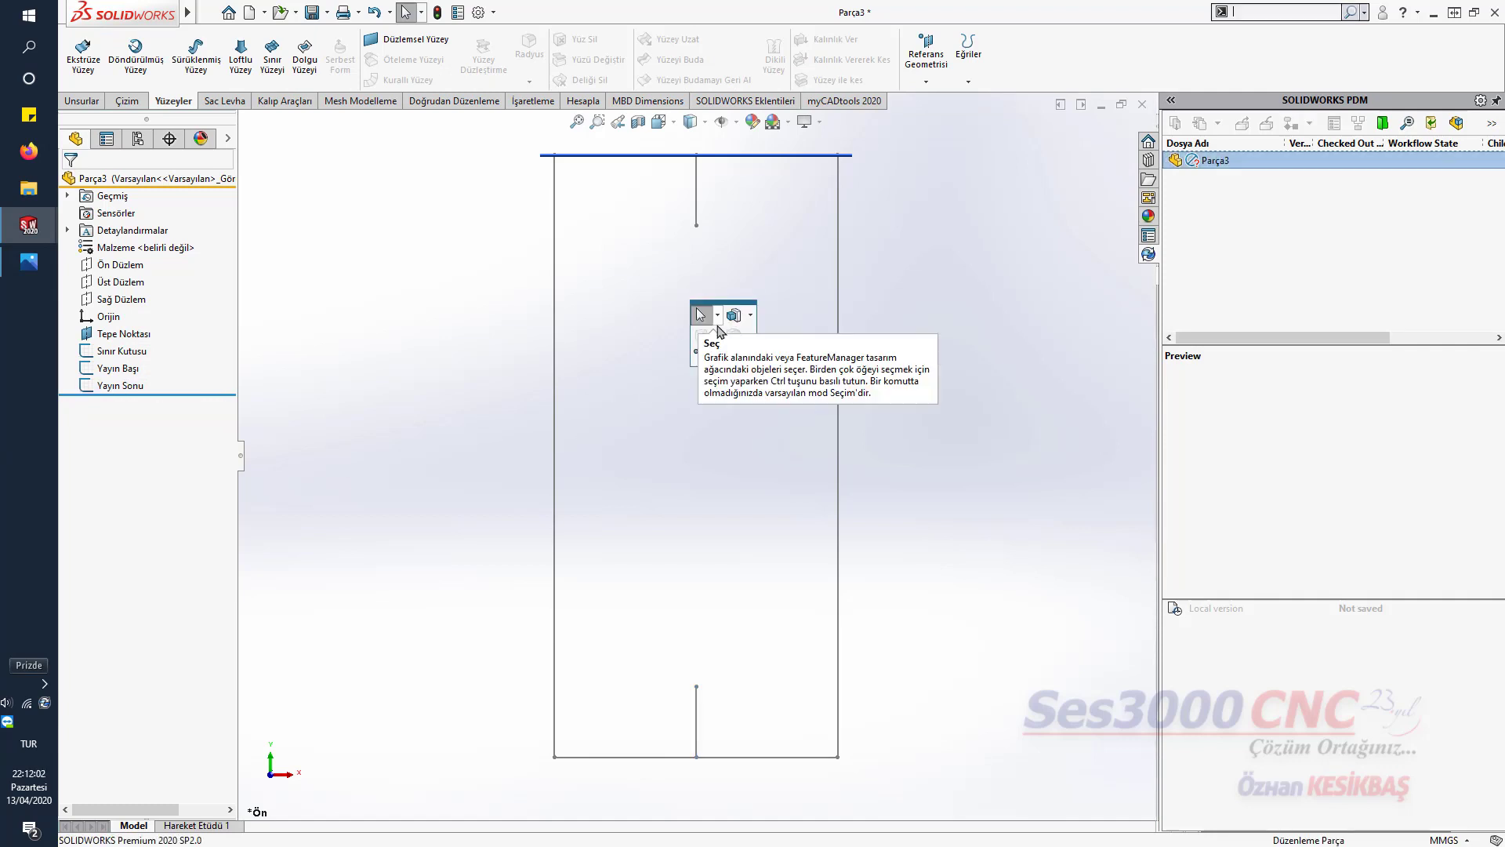
- In a new sketch on the Ön Düzlem, connect the free ends of the two 10 mm lines with a vertical line, and finish the sketch
{"action": "left_click", "coordinate": [117, 265]}
{"action": "left_click", "coordinate": [143, 241]}
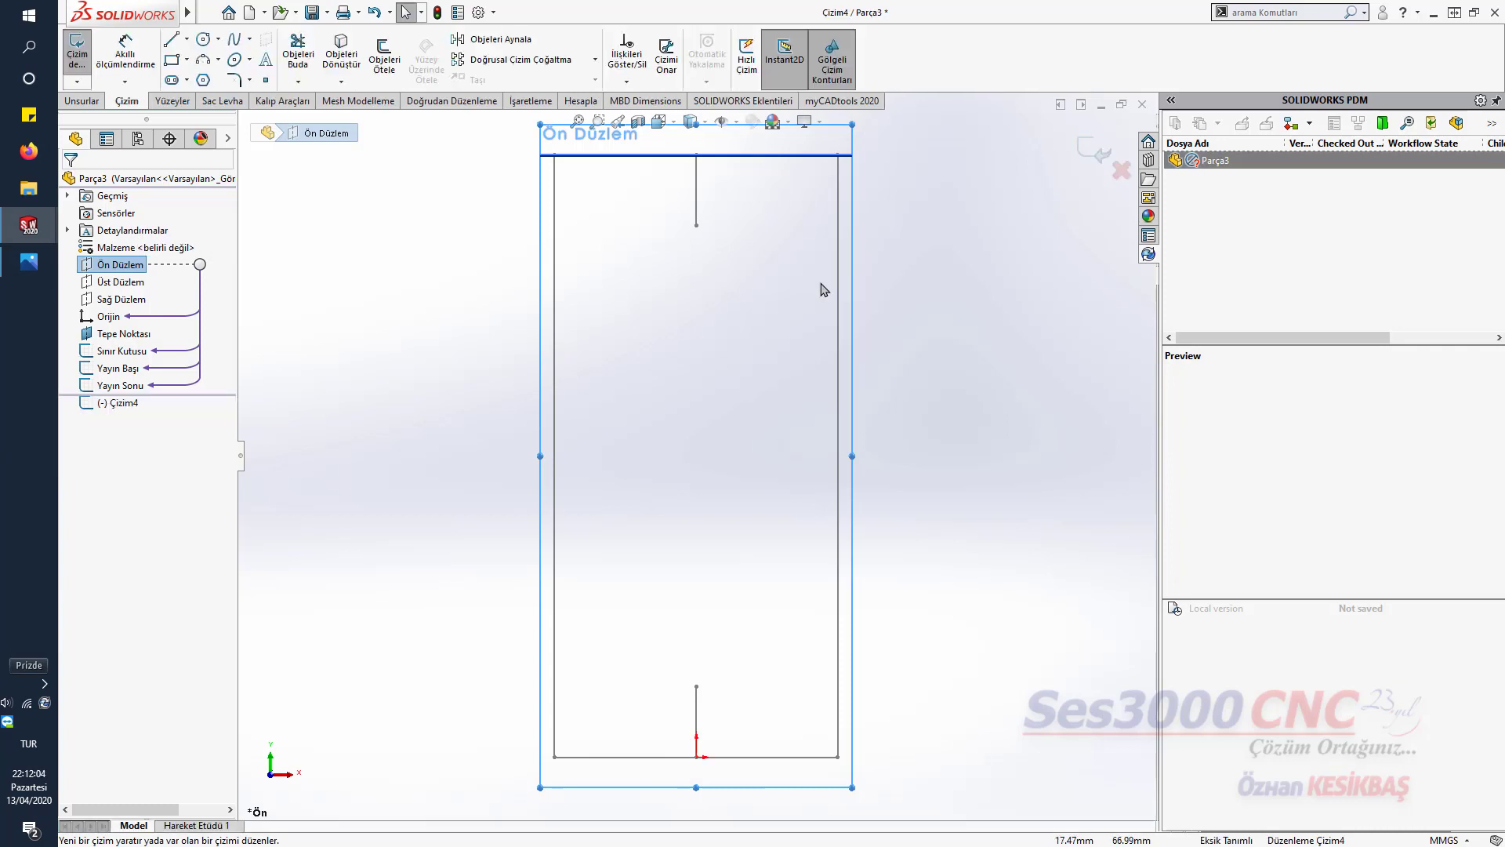
{"action": "key", "text": "s"}
{"action": "left_click", "coordinate": [854, 318]}
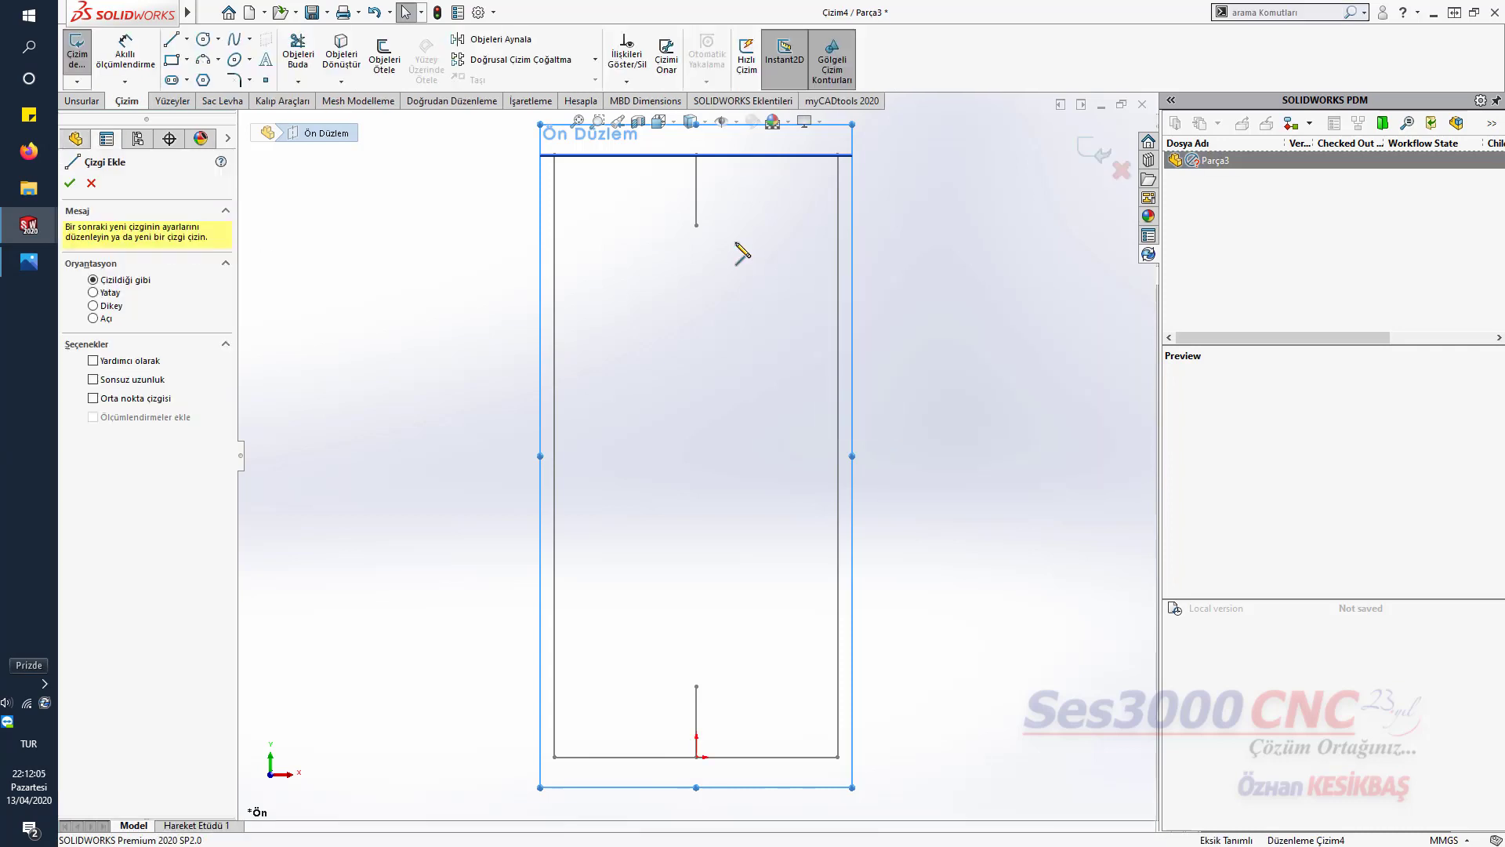
{"action": "left_click", "coordinate": [696, 225]}
{"action": "left_click", "coordinate": [696, 686]}
{"action": "key", "text": "Escape"}
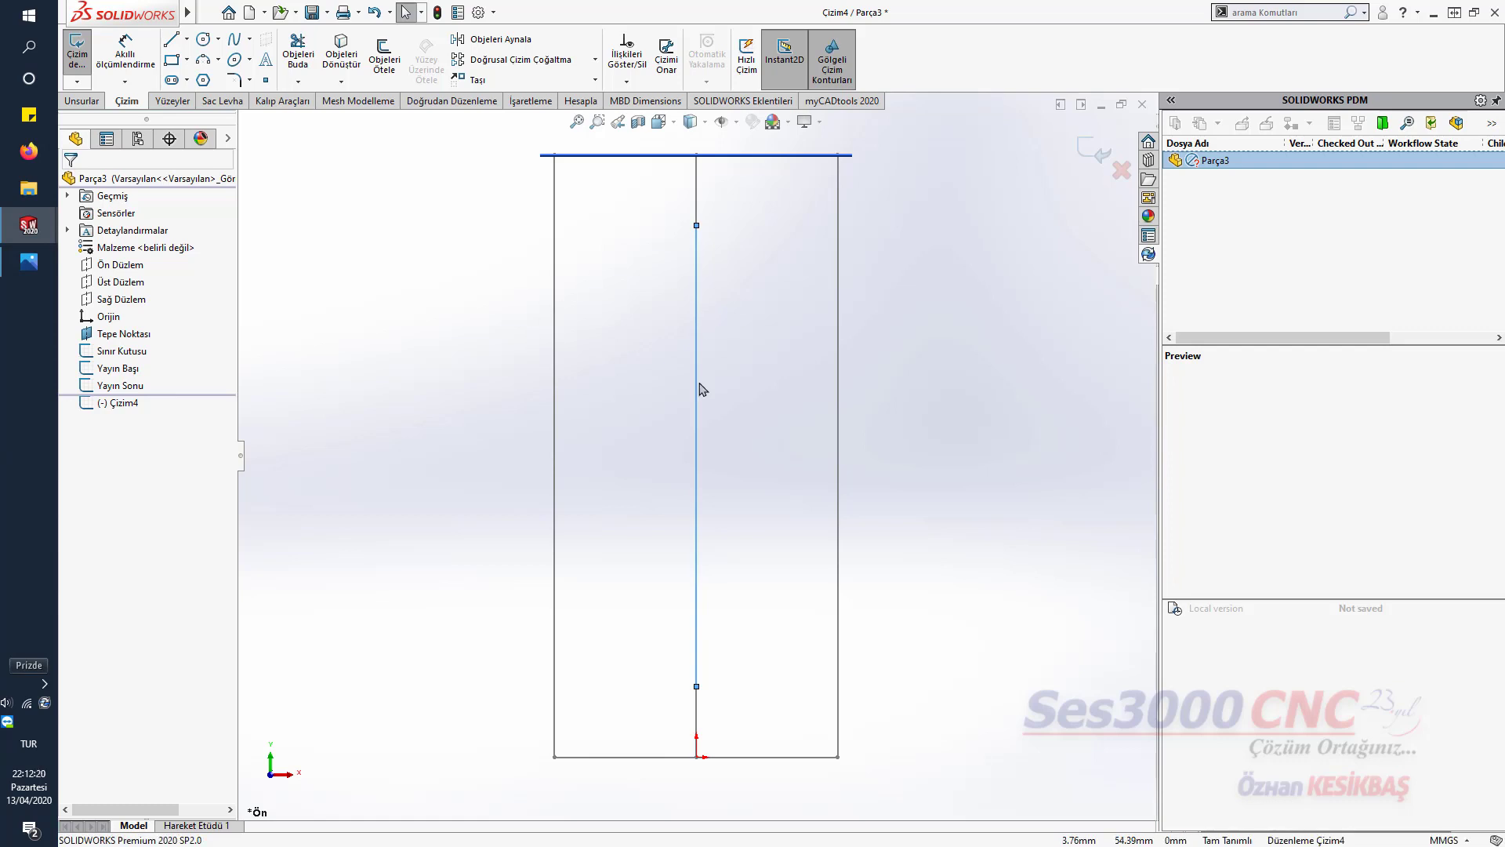
{"action": "left_click", "coordinate": [1092, 155]}
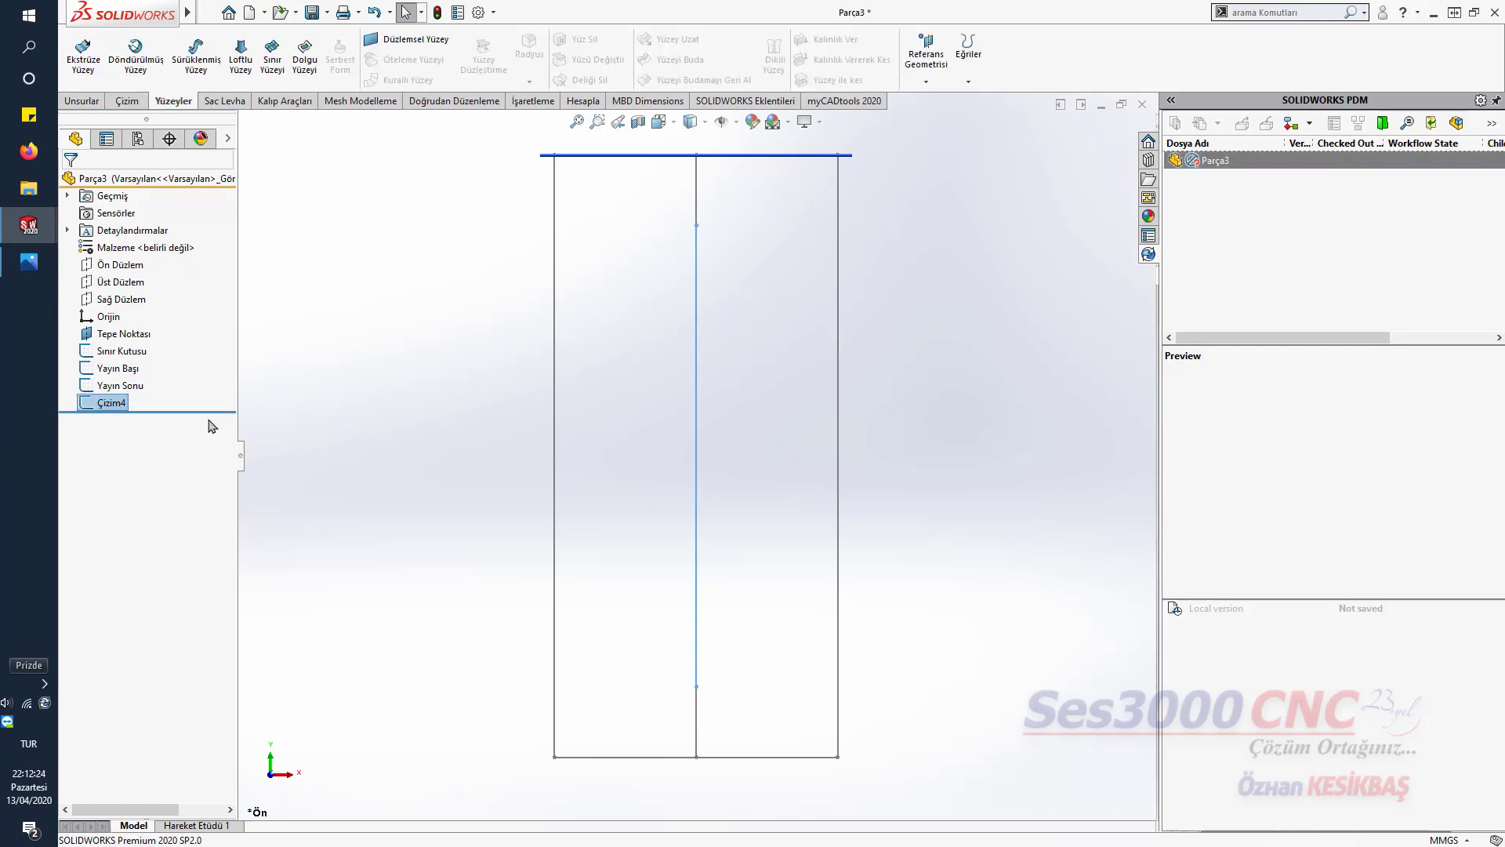
- Rename the sketch of the connecting middle line as yayın Ortası
{"action": "mouse_move", "coordinate": [108, 414]}
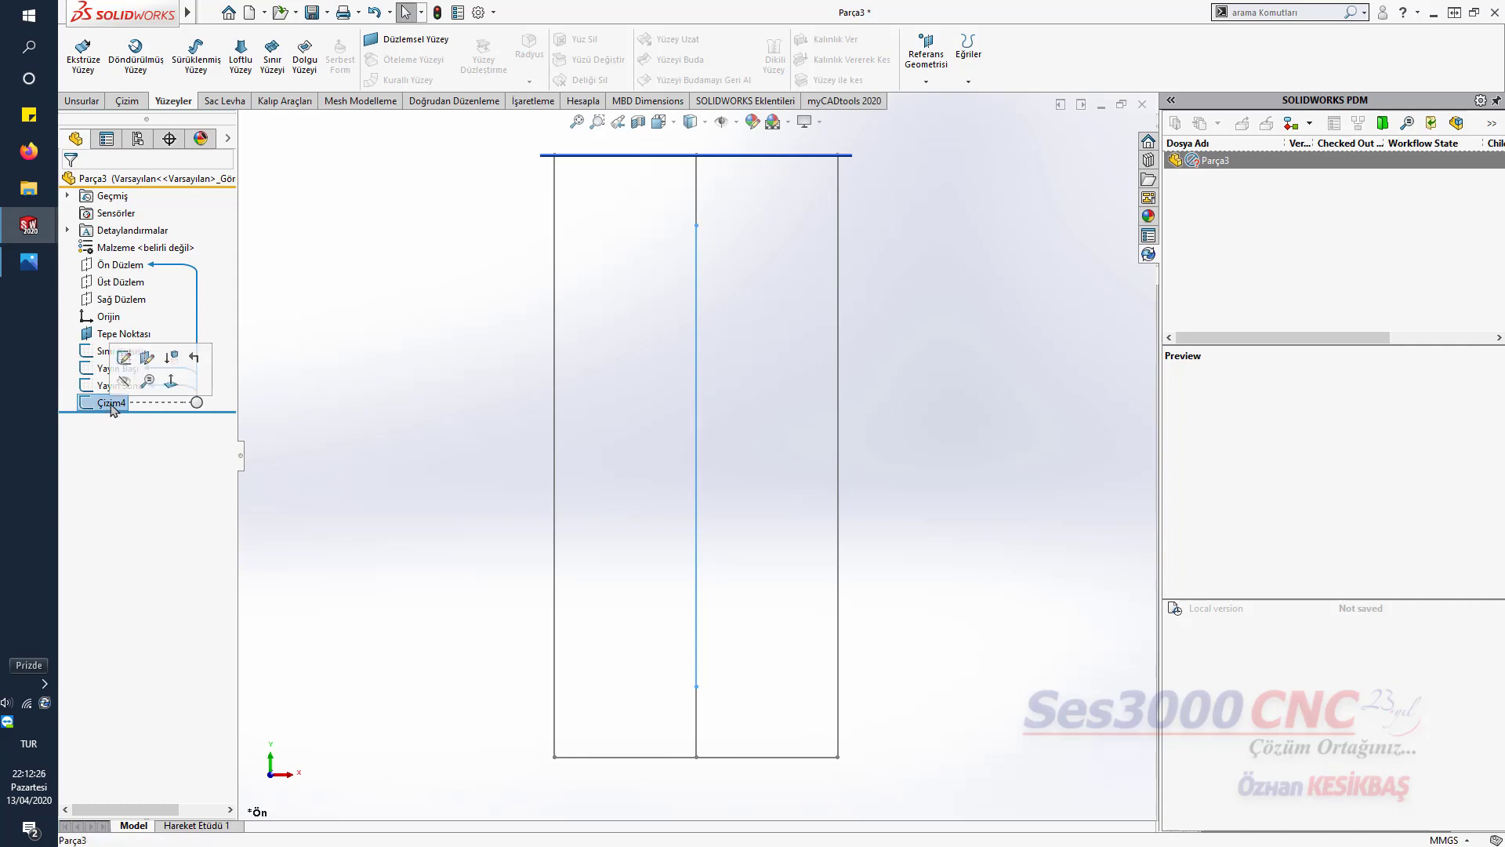
{"action": "left_click", "coordinate": [120, 405]}
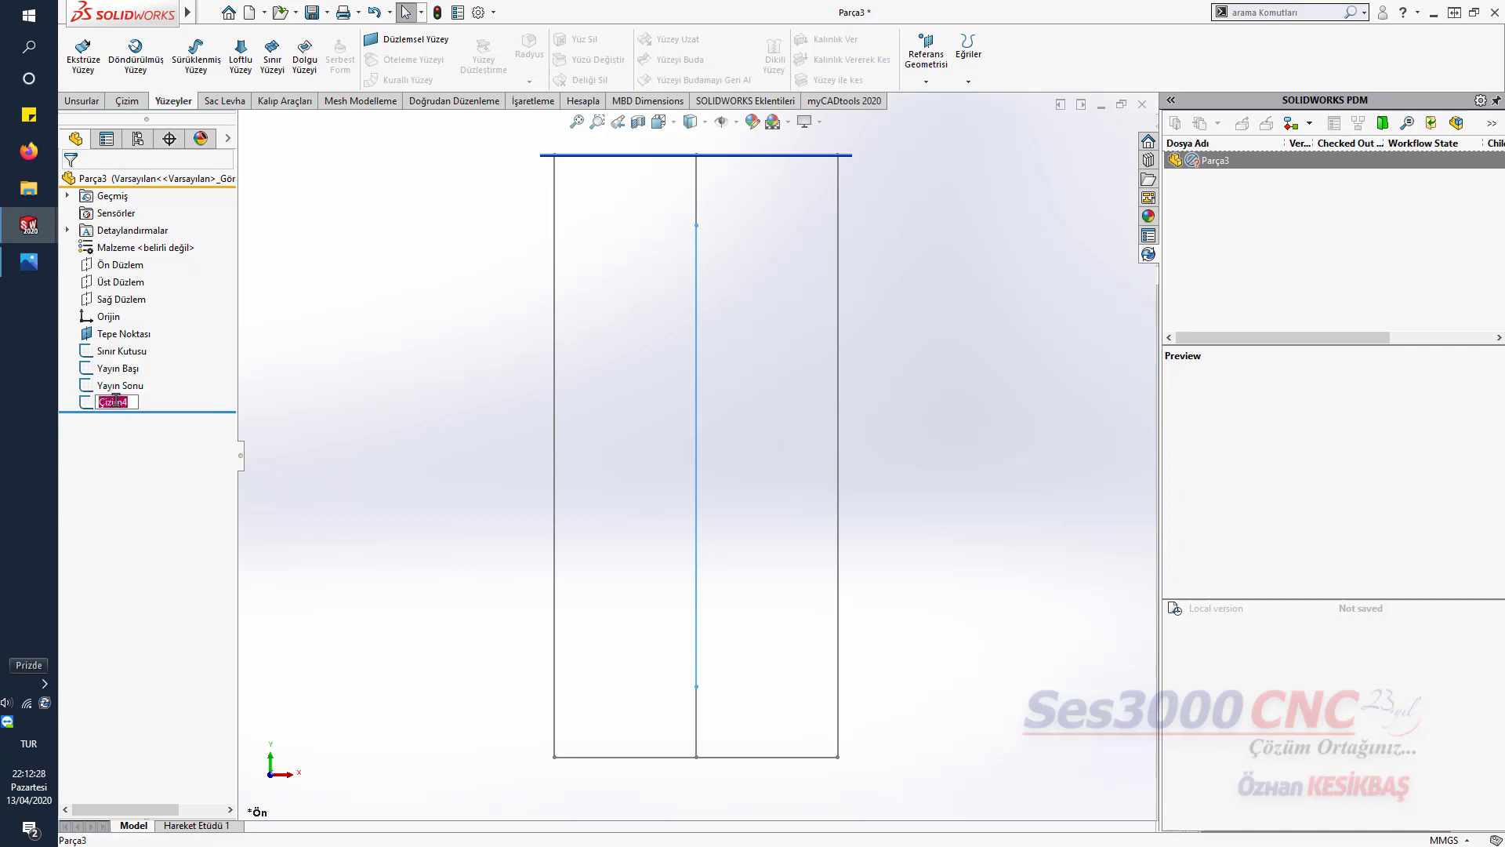
{"action": "type", "text": "yayın Ortası"}
{"action": "key", "text": "Return"}
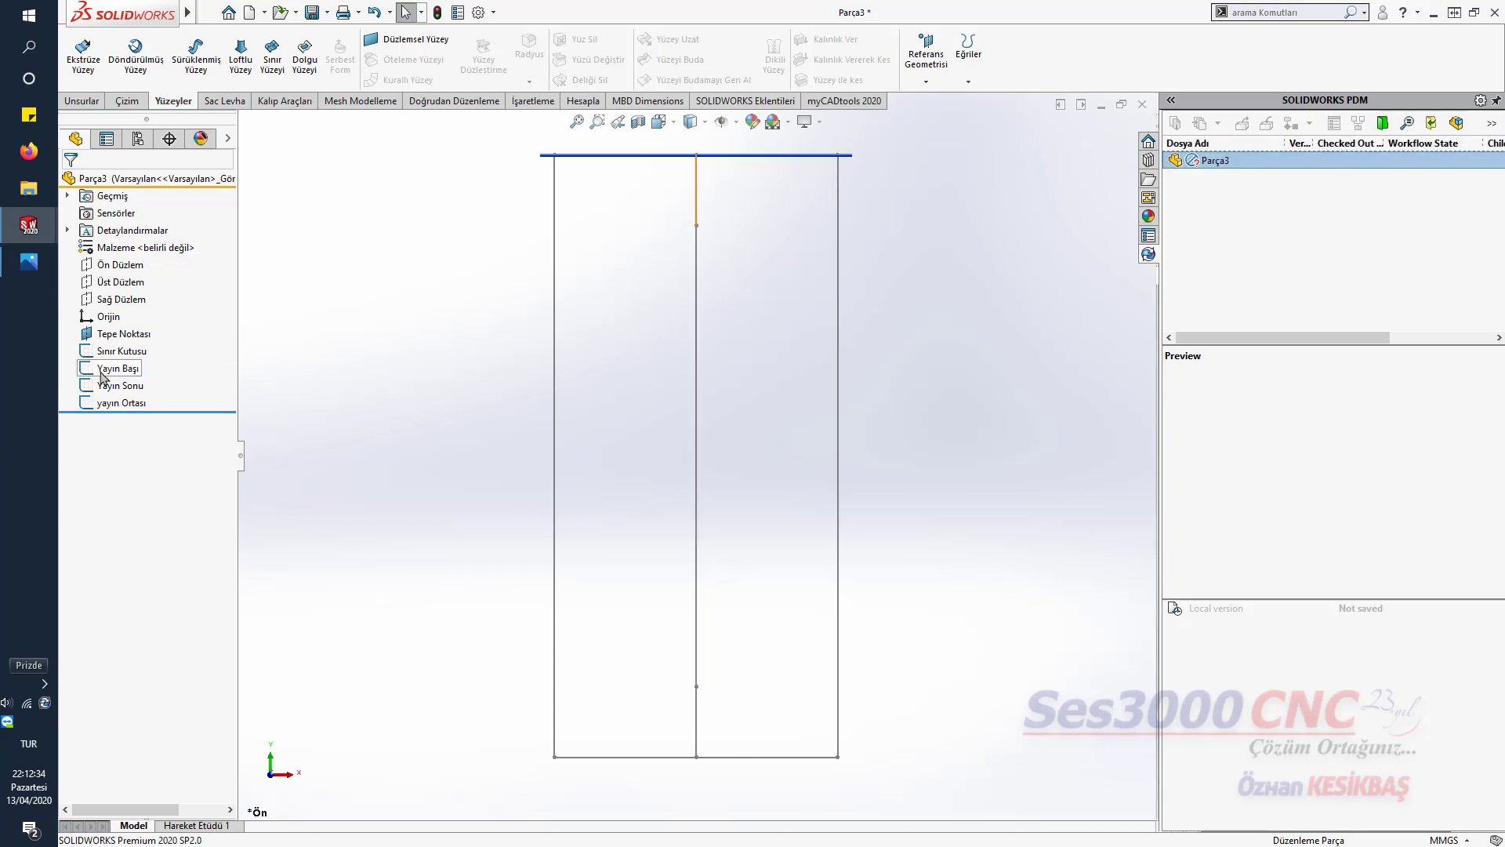
- In a new sketch on the Ön Düzlem, draw a horizontal centerline from the lower end of the Yayın Başı line to the rectangle's right edge
{"action": "left_click", "coordinate": [116, 264]}
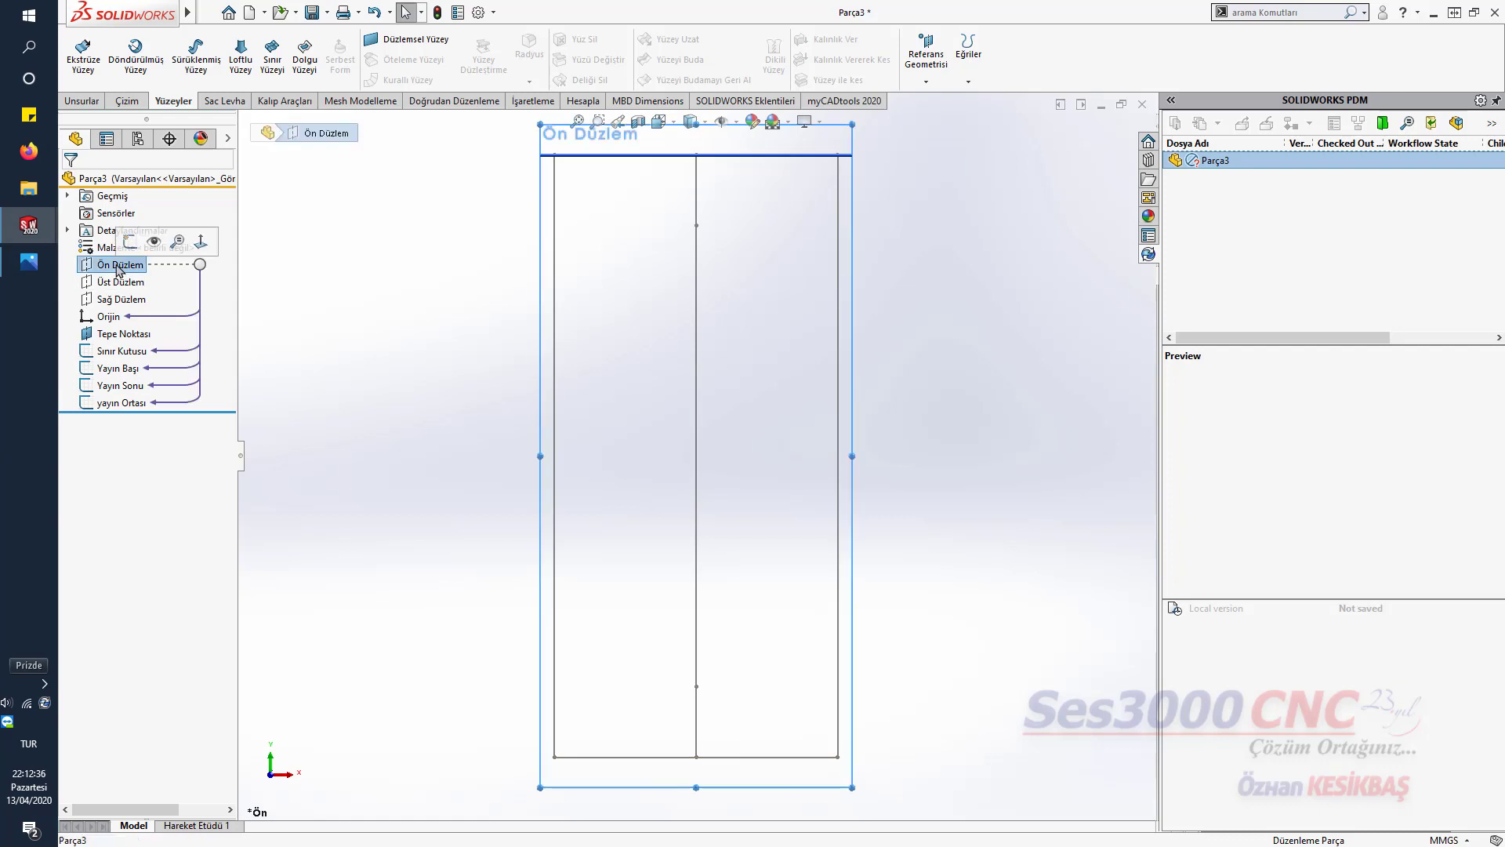
{"action": "left_click", "coordinate": [251, 234]}
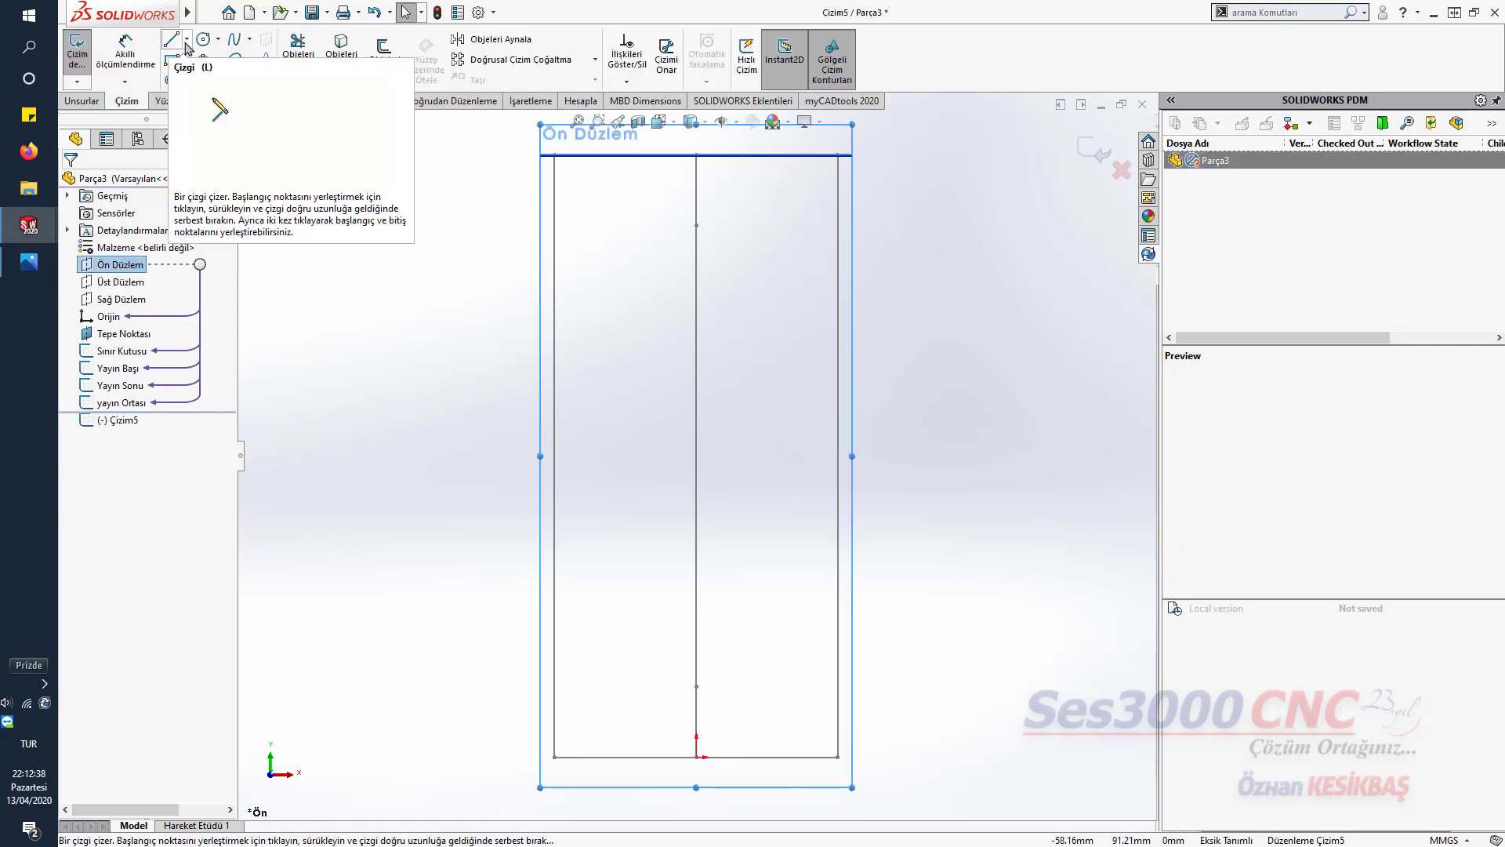
{"action": "left_click", "coordinate": [187, 39]}
{"action": "left_click", "coordinate": [198, 77]}
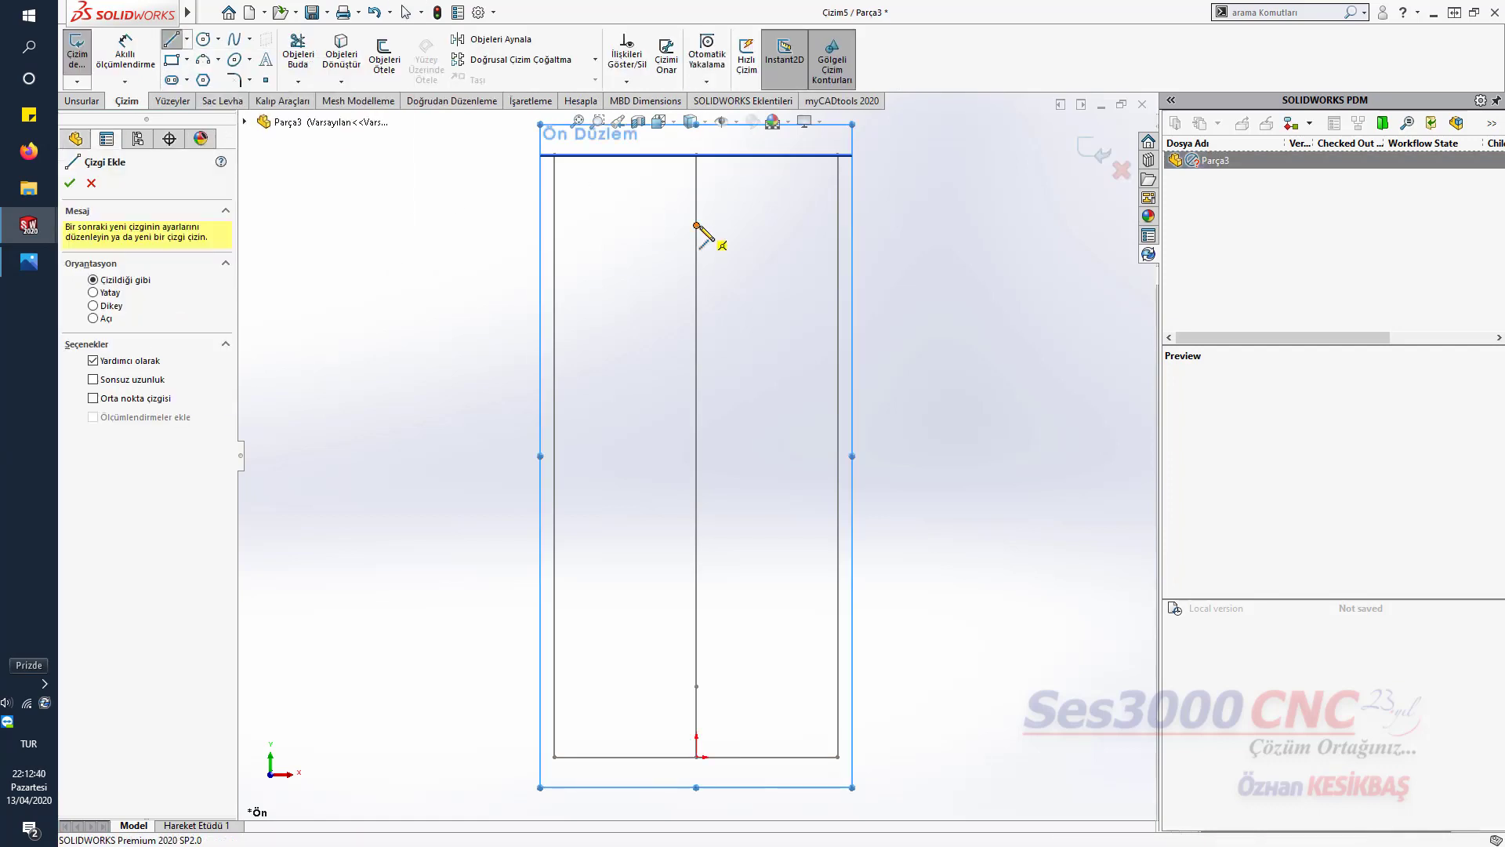
{"action": "left_click", "coordinate": [696, 224]}
{"action": "left_click", "coordinate": [838, 225]}
{"action": "key", "text": "Escape"}
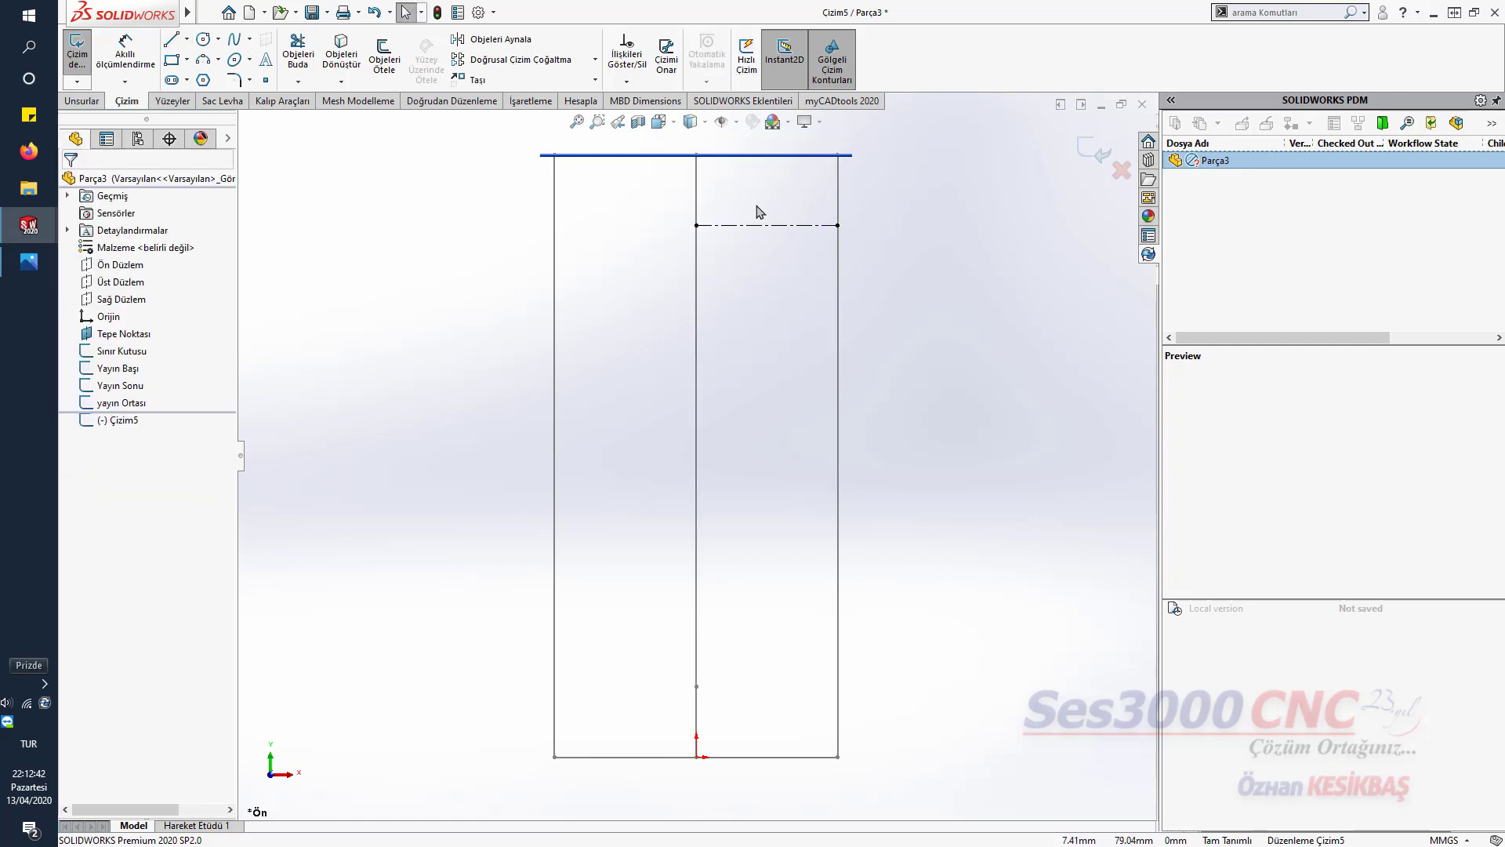
- Draw a 6 mm diameter circle centred on the upper centerline's right end, and finish the sketch
{"action": "key", "text": "s"}
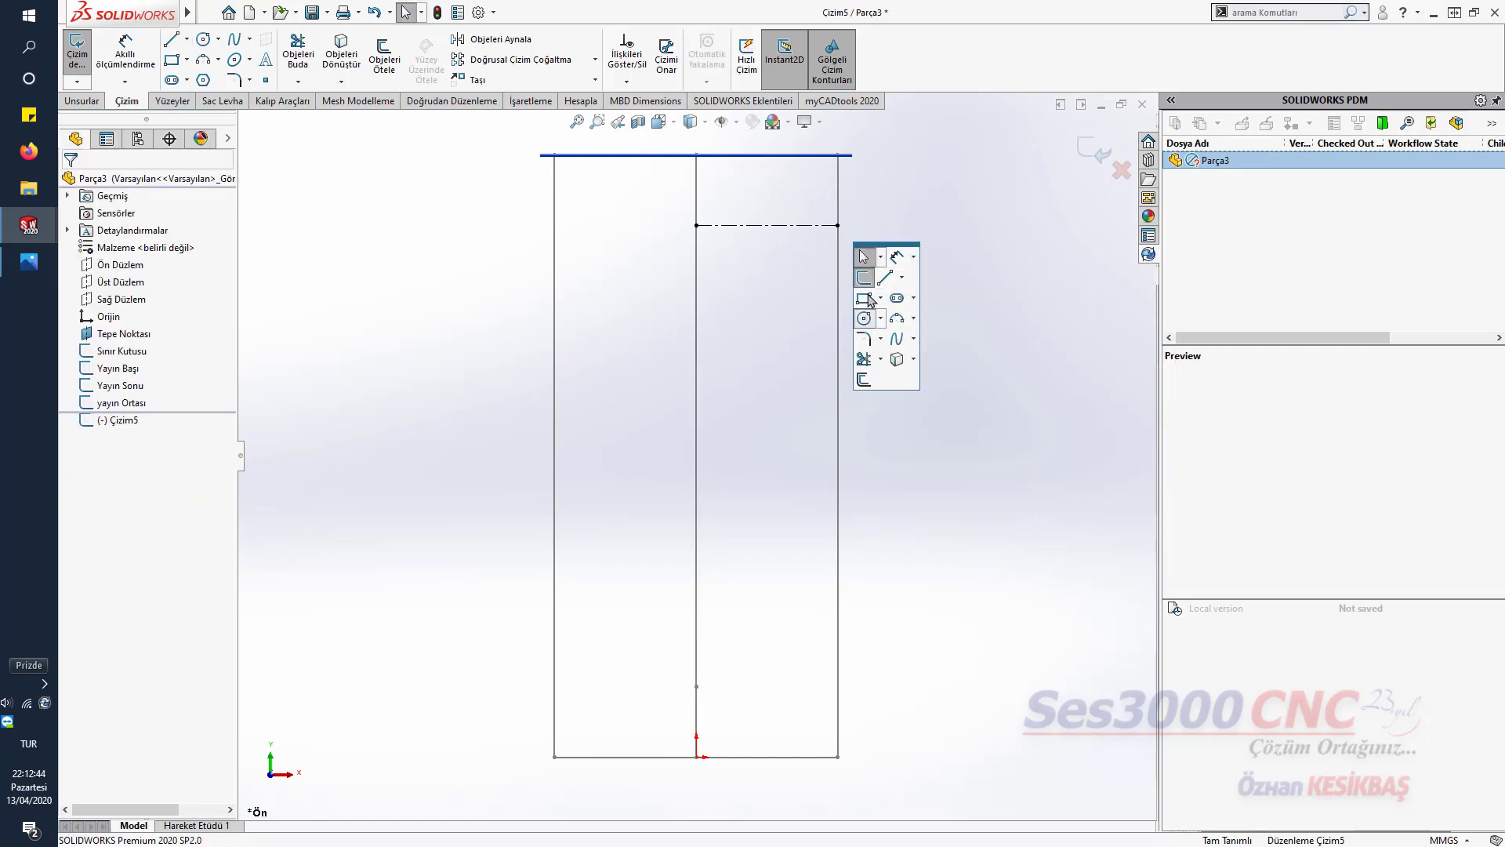
{"action": "left_click", "coordinate": [863, 317]}
{"action": "left_click", "coordinate": [837, 225]}
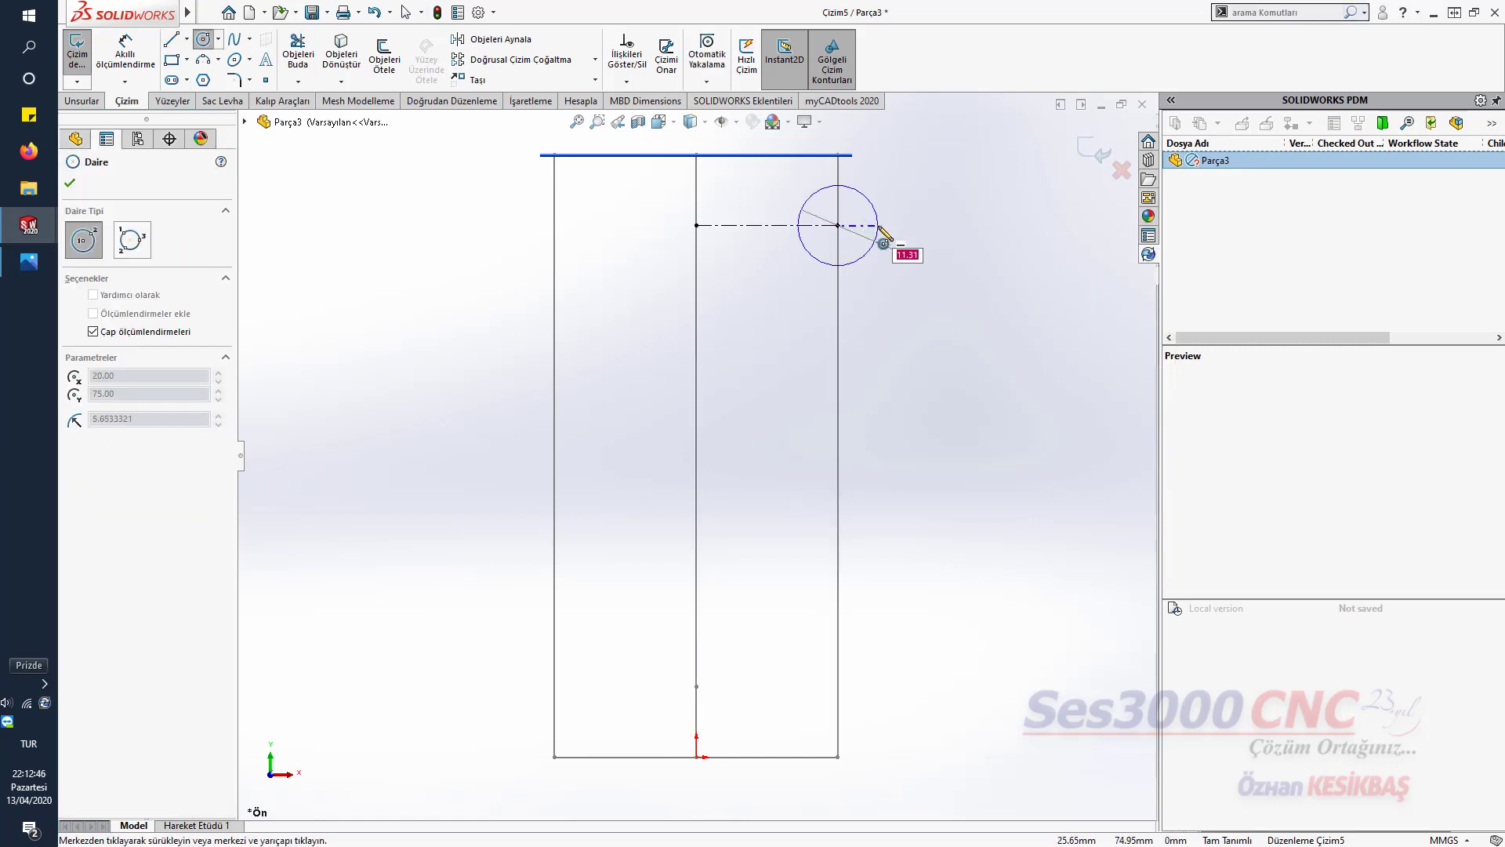
{"action": "left_click", "coordinate": [858, 234]}
{"action": "key", "text": "Escape"}
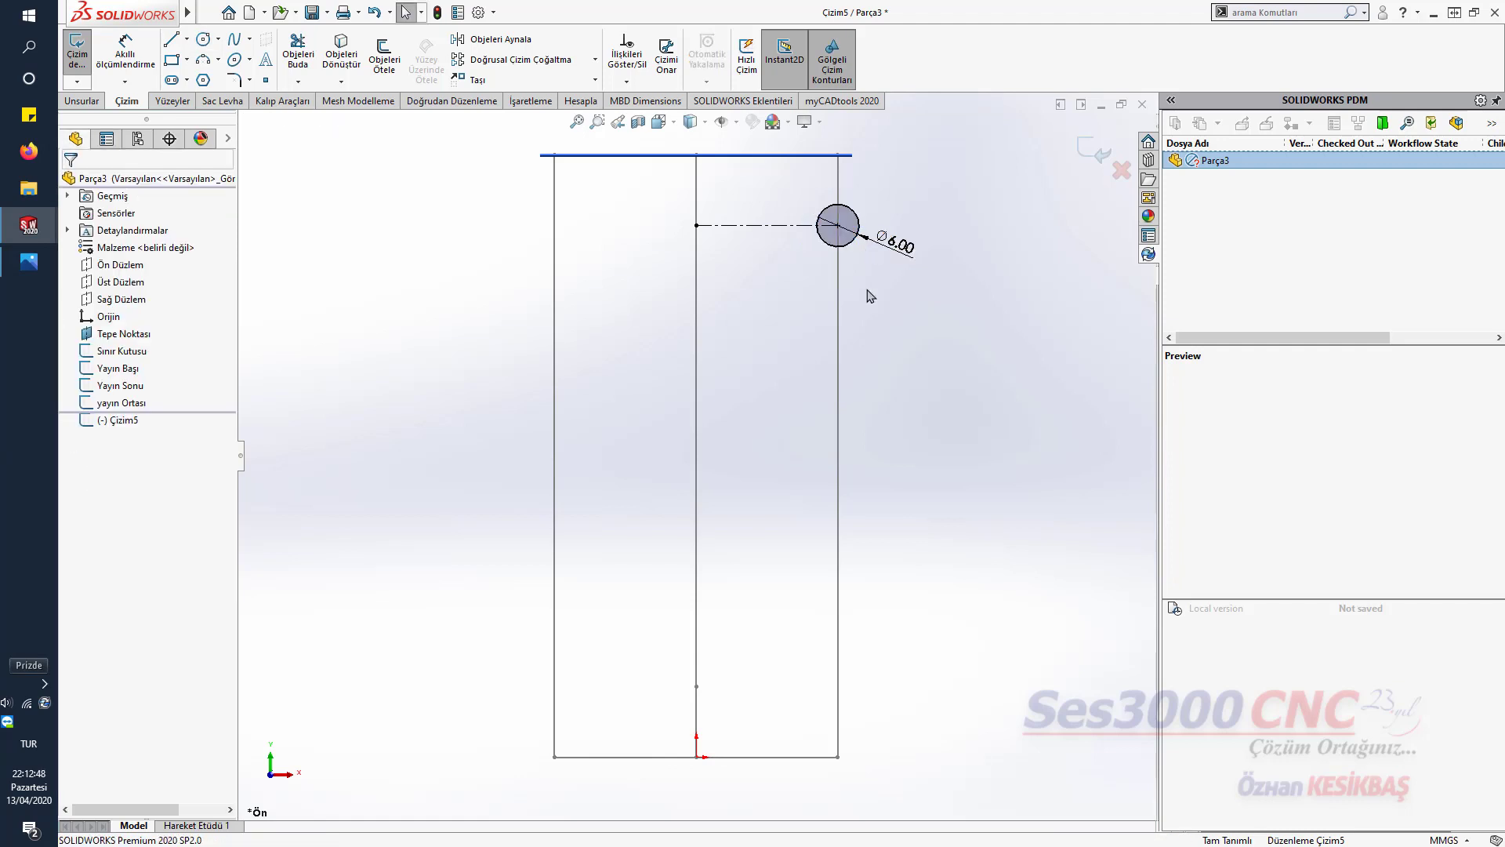
{"action": "left_click", "coordinate": [1093, 150]}
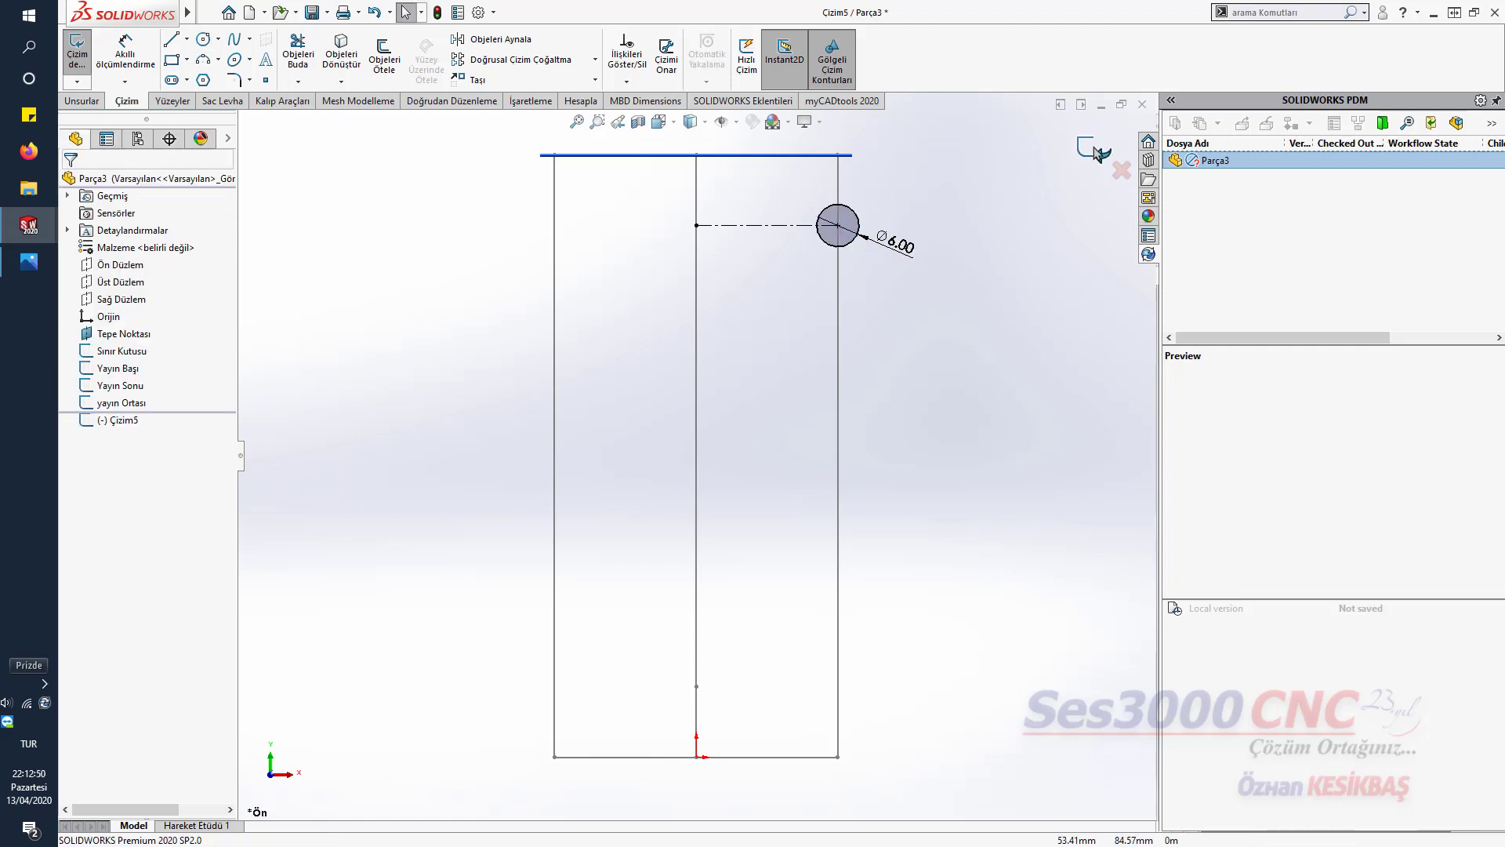
- Rename the sketch with the upper 6 mm circle as Baş Profil
{"action": "left_click", "coordinate": [122, 420]}
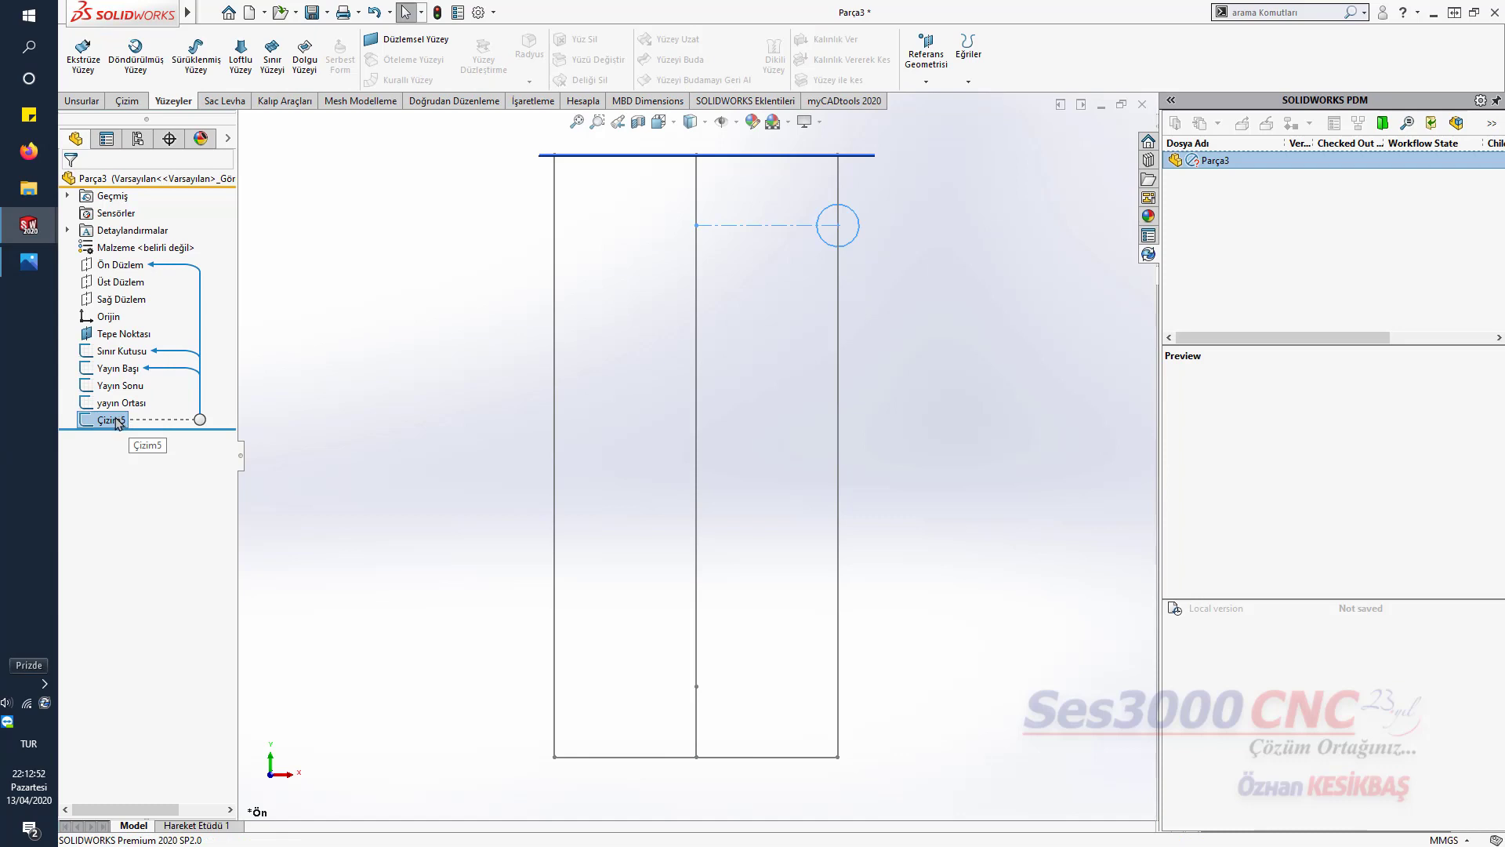
{"action": "left_click", "coordinate": [118, 422]}
{"action": "type", "text": "B"}
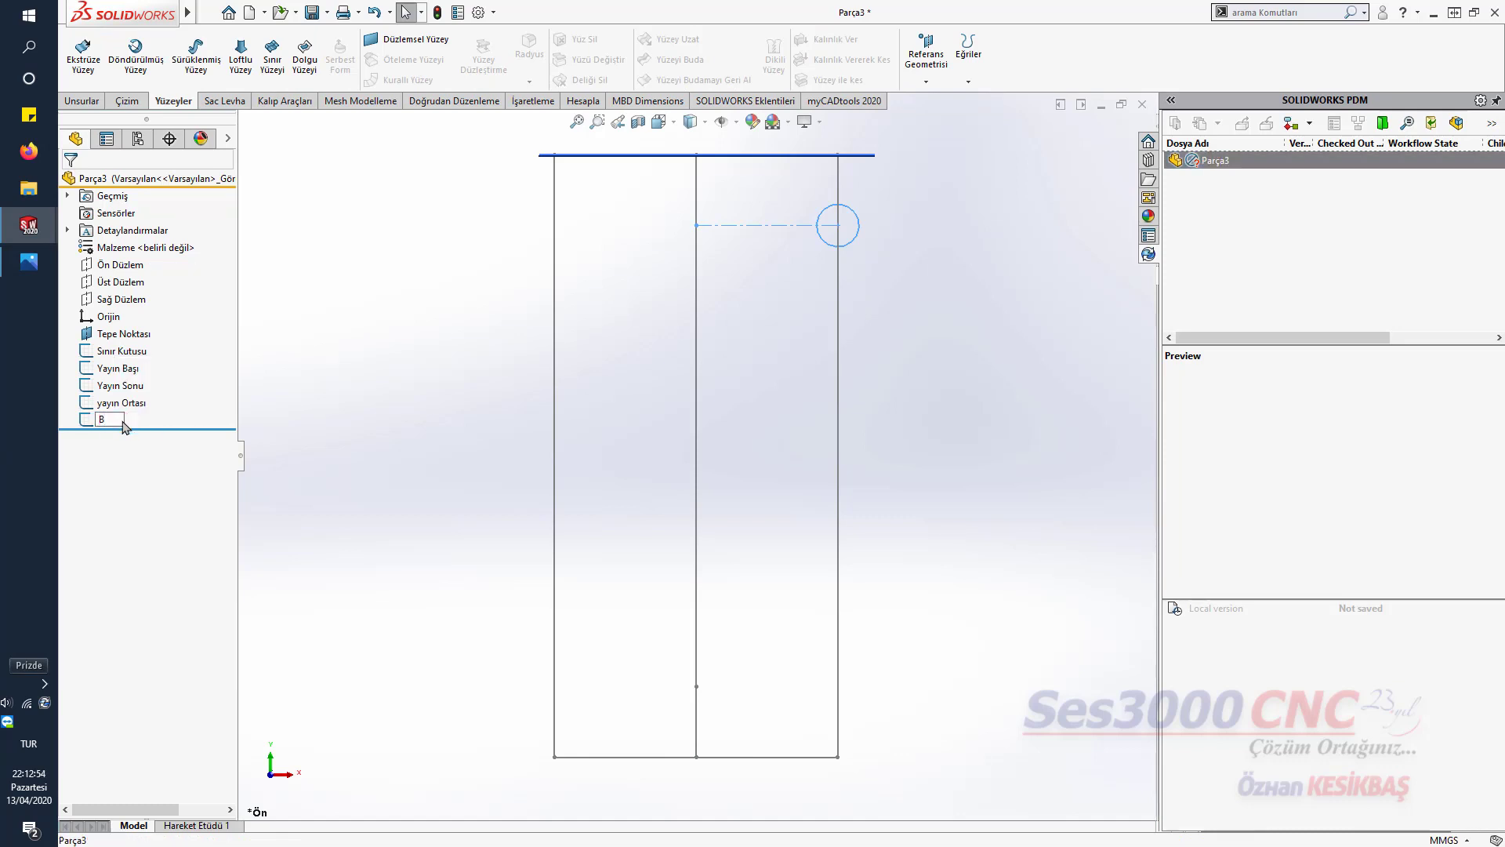
{"action": "type", "text": "aş Profil"}
{"action": "key", "text": "Return"}
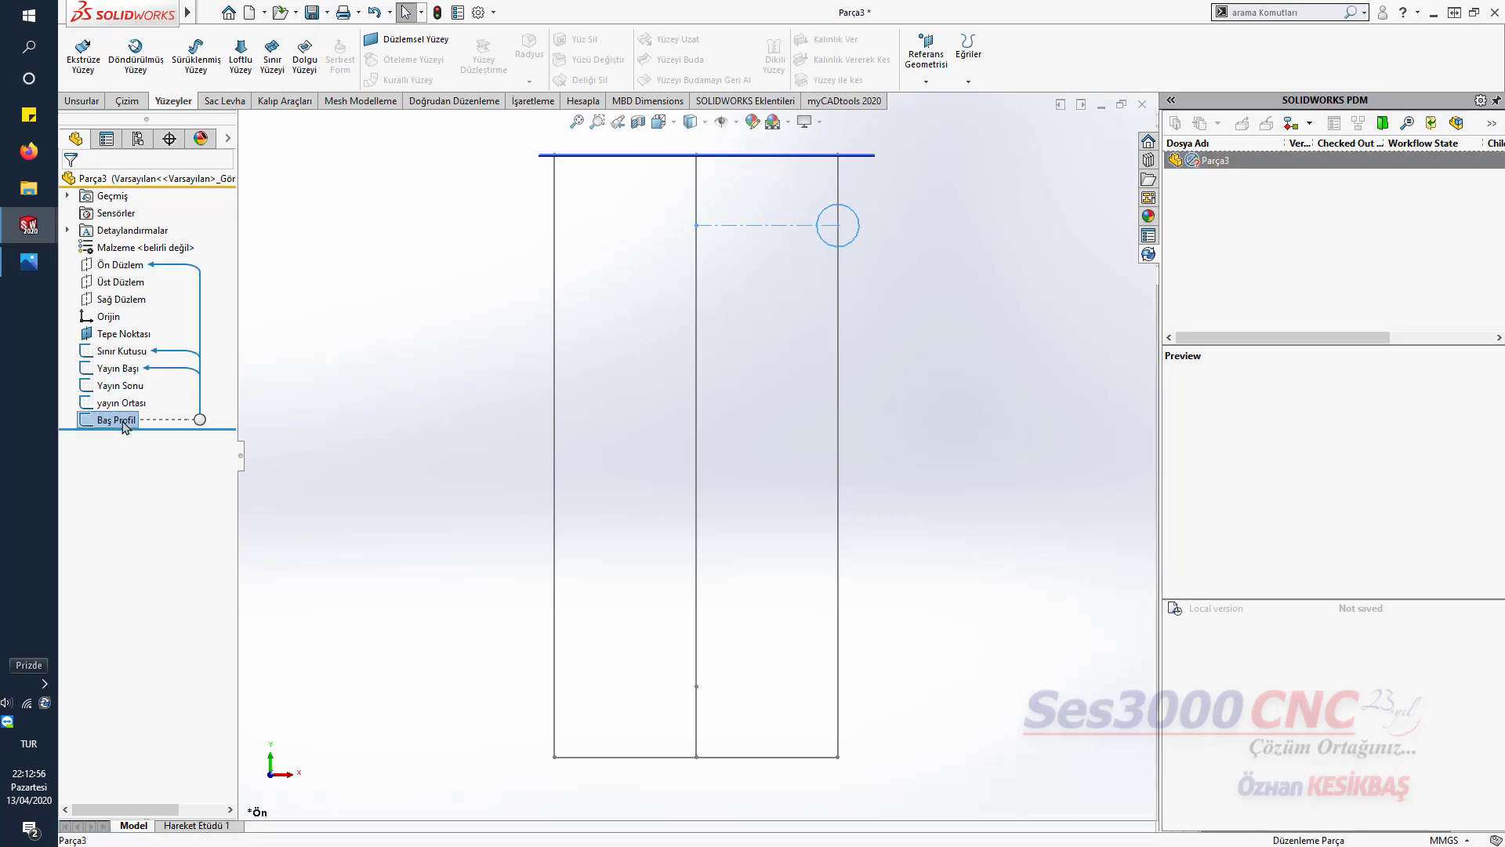
{"action": "left_click", "coordinate": [838, 608]}
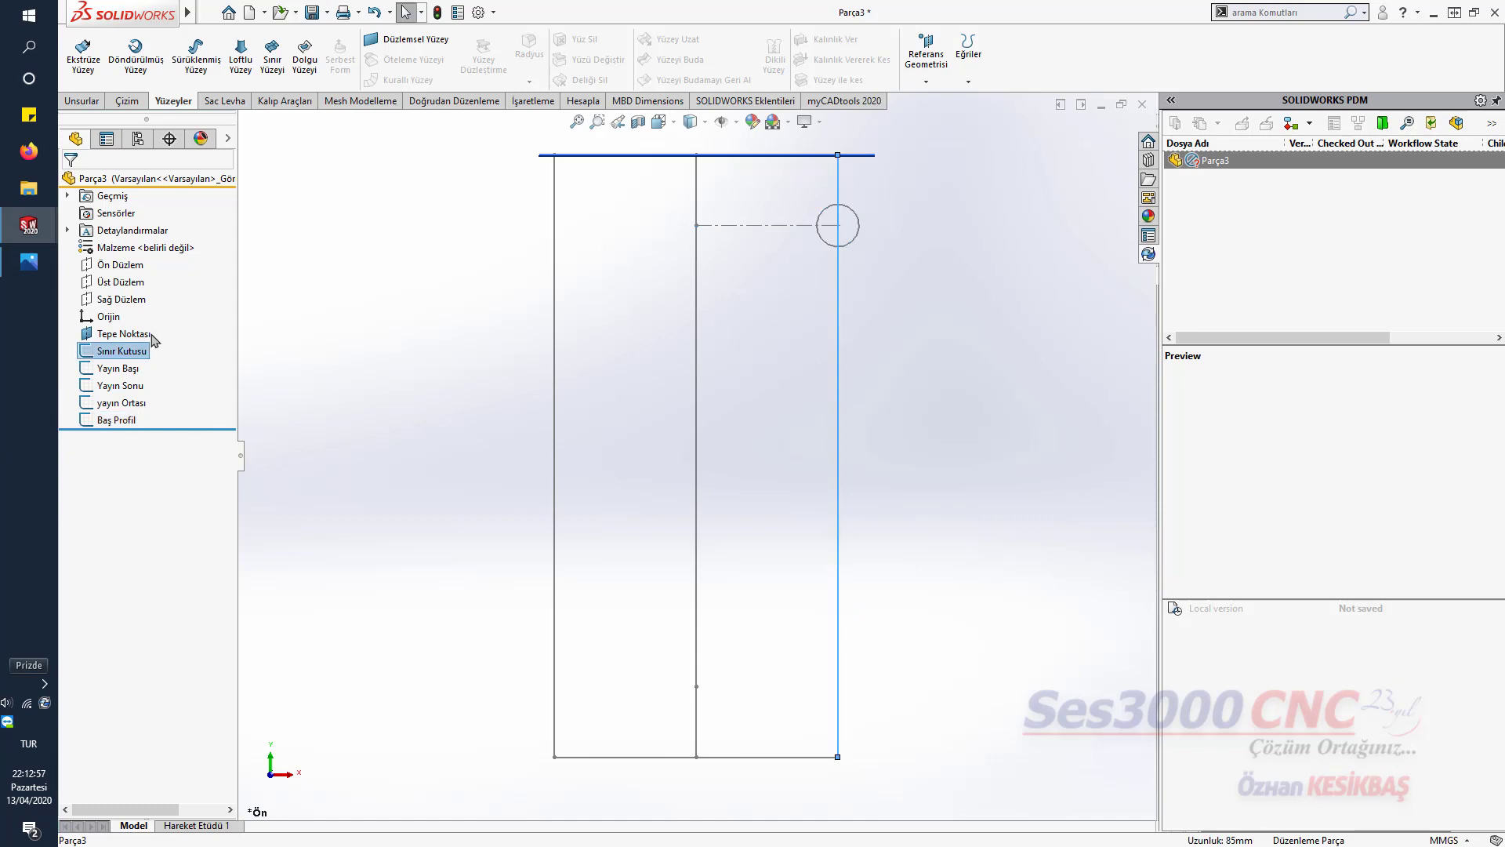
- In a new sketch on the Ön Düzlem, draw a horizontal centerline from the upper end of the Yayın Sonu line to the rectangle's right edge
{"action": "left_click", "coordinate": [120, 264]}
{"action": "left_click", "coordinate": [136, 246]}
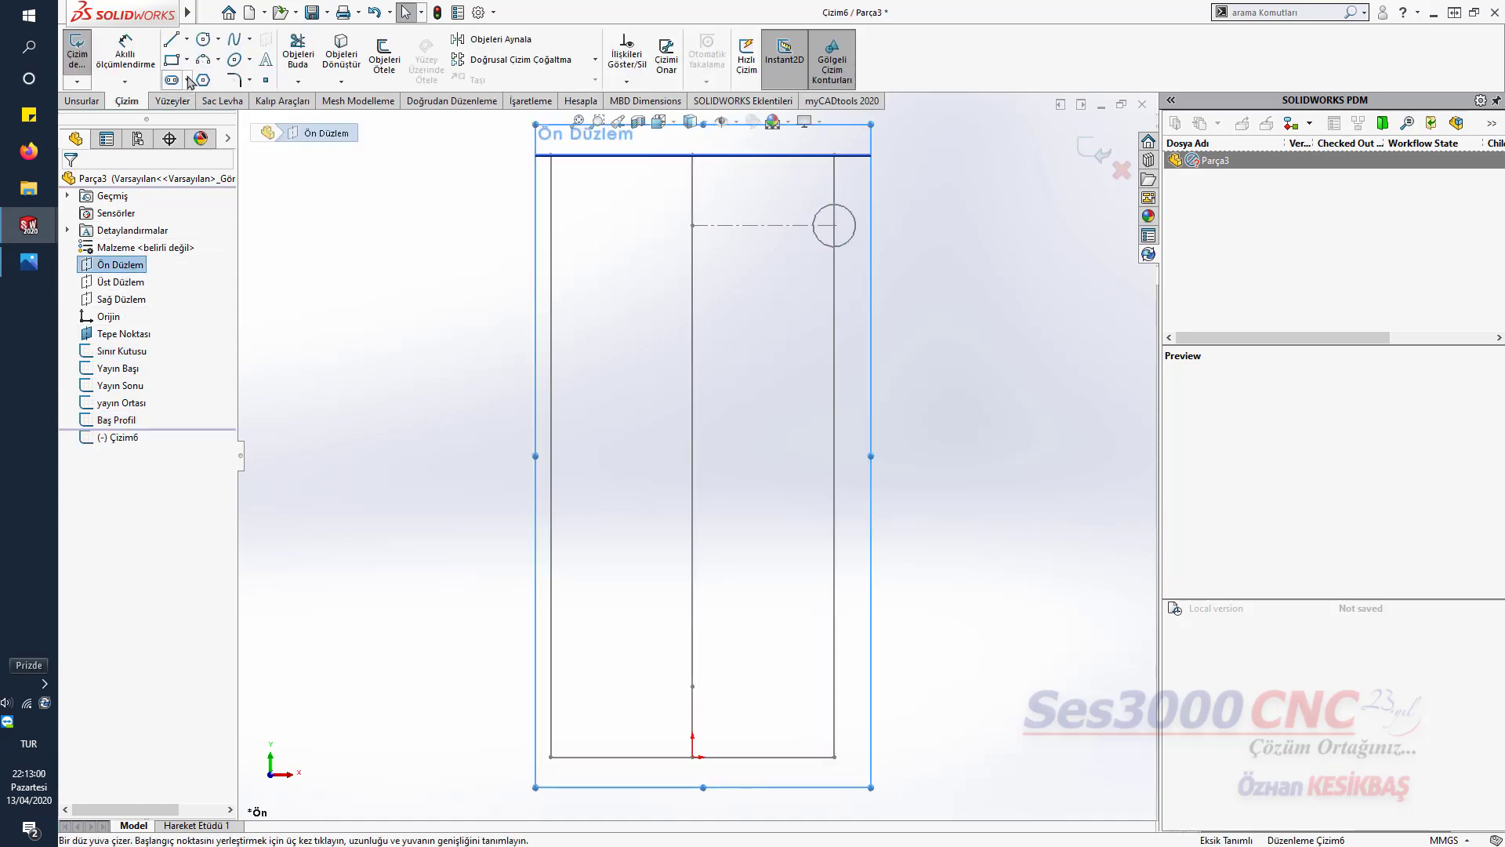
{"action": "left_click", "coordinate": [187, 38]}
{"action": "left_click", "coordinate": [191, 79]}
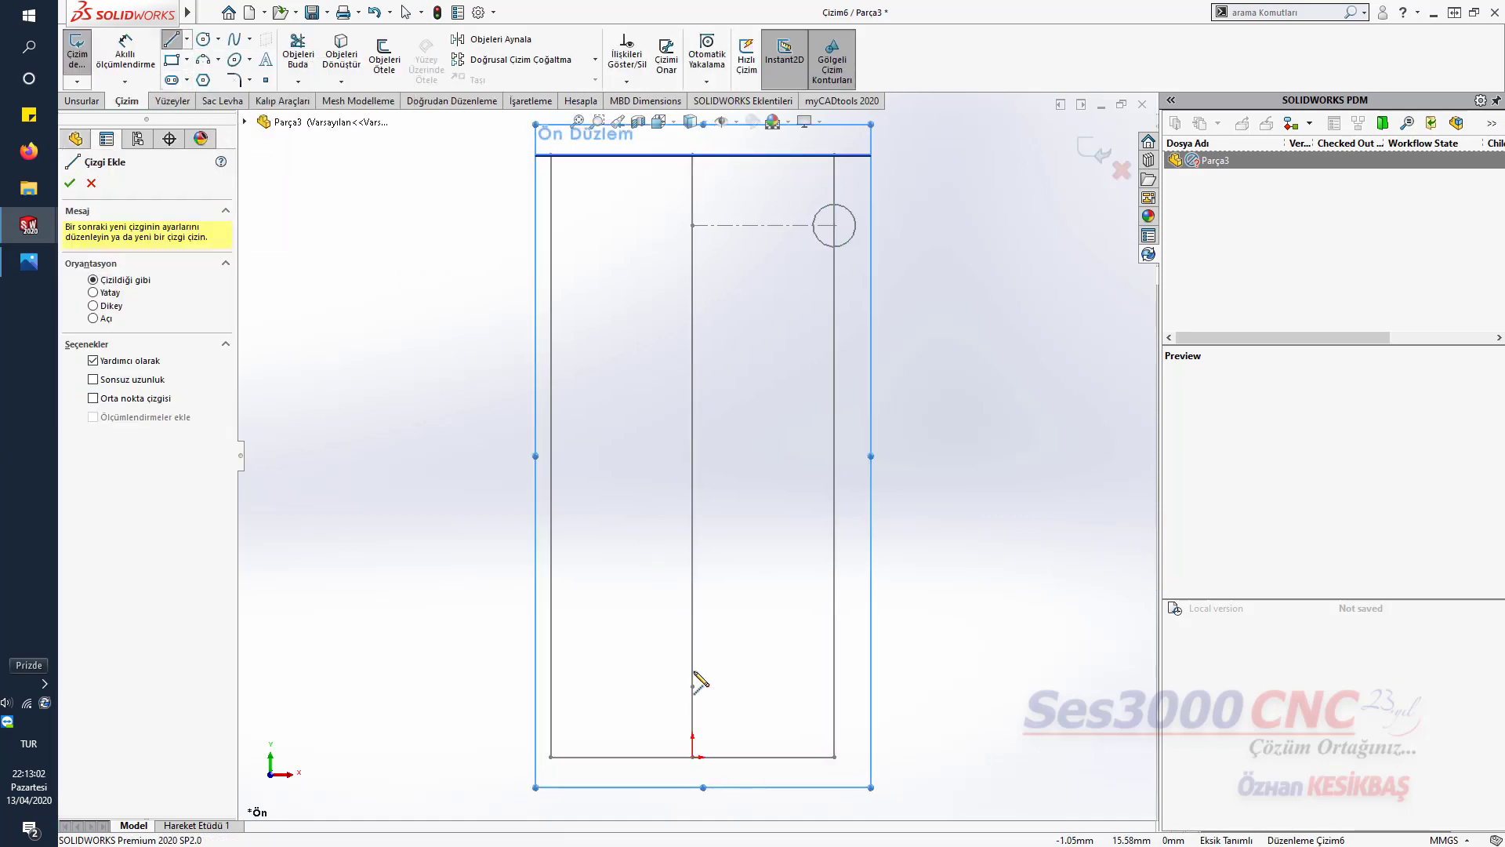
{"action": "left_click", "coordinate": [692, 686]}
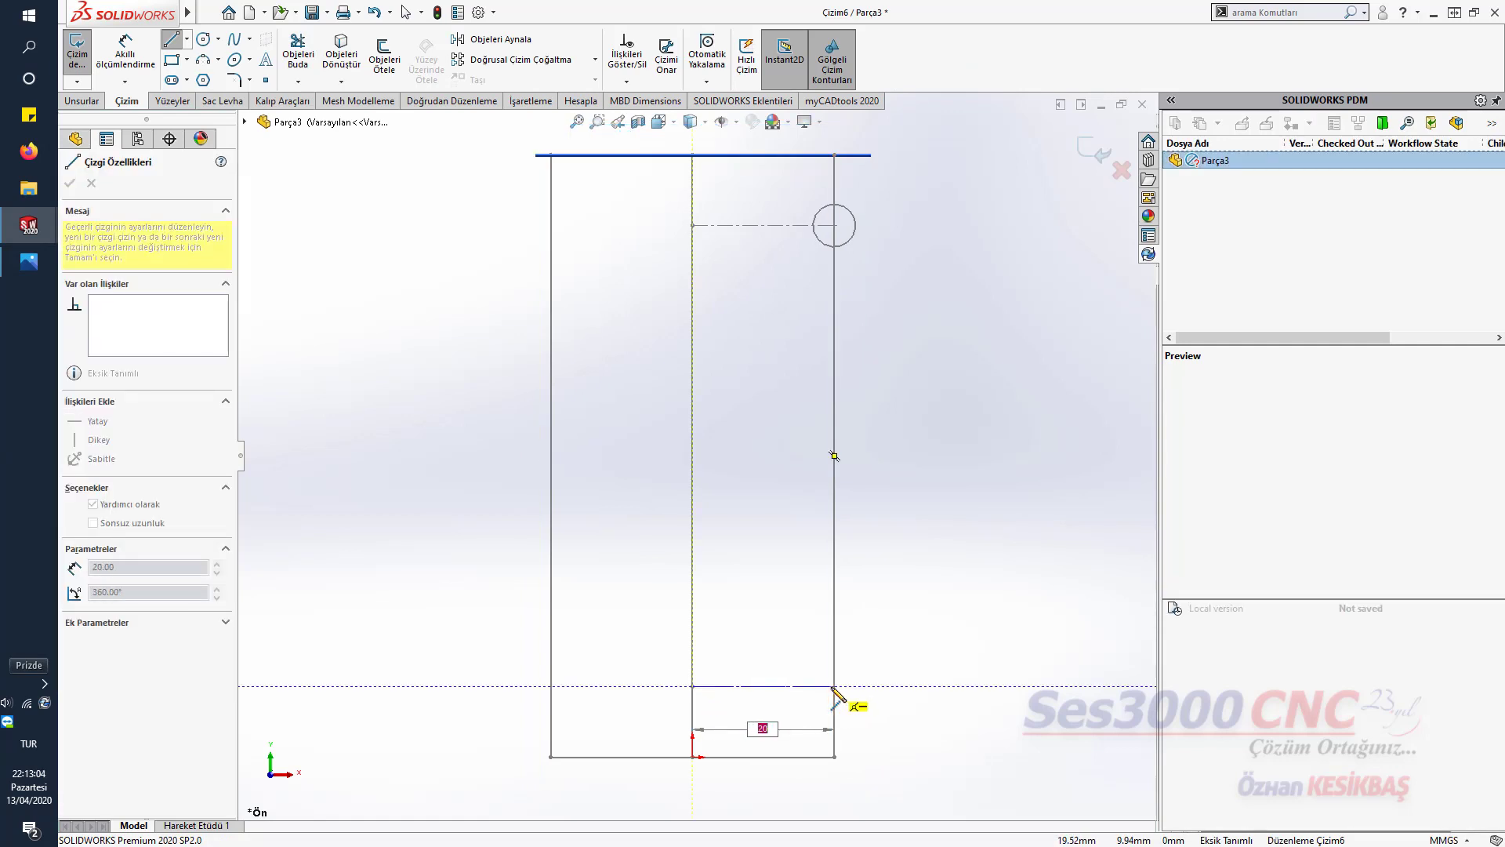
{"action": "left_click", "coordinate": [834, 687]}
{"action": "key", "text": "Escape"}
- Draw a 6 mm diameter circle centred on the lower centerline's right end
{"action": "key", "text": "s"}
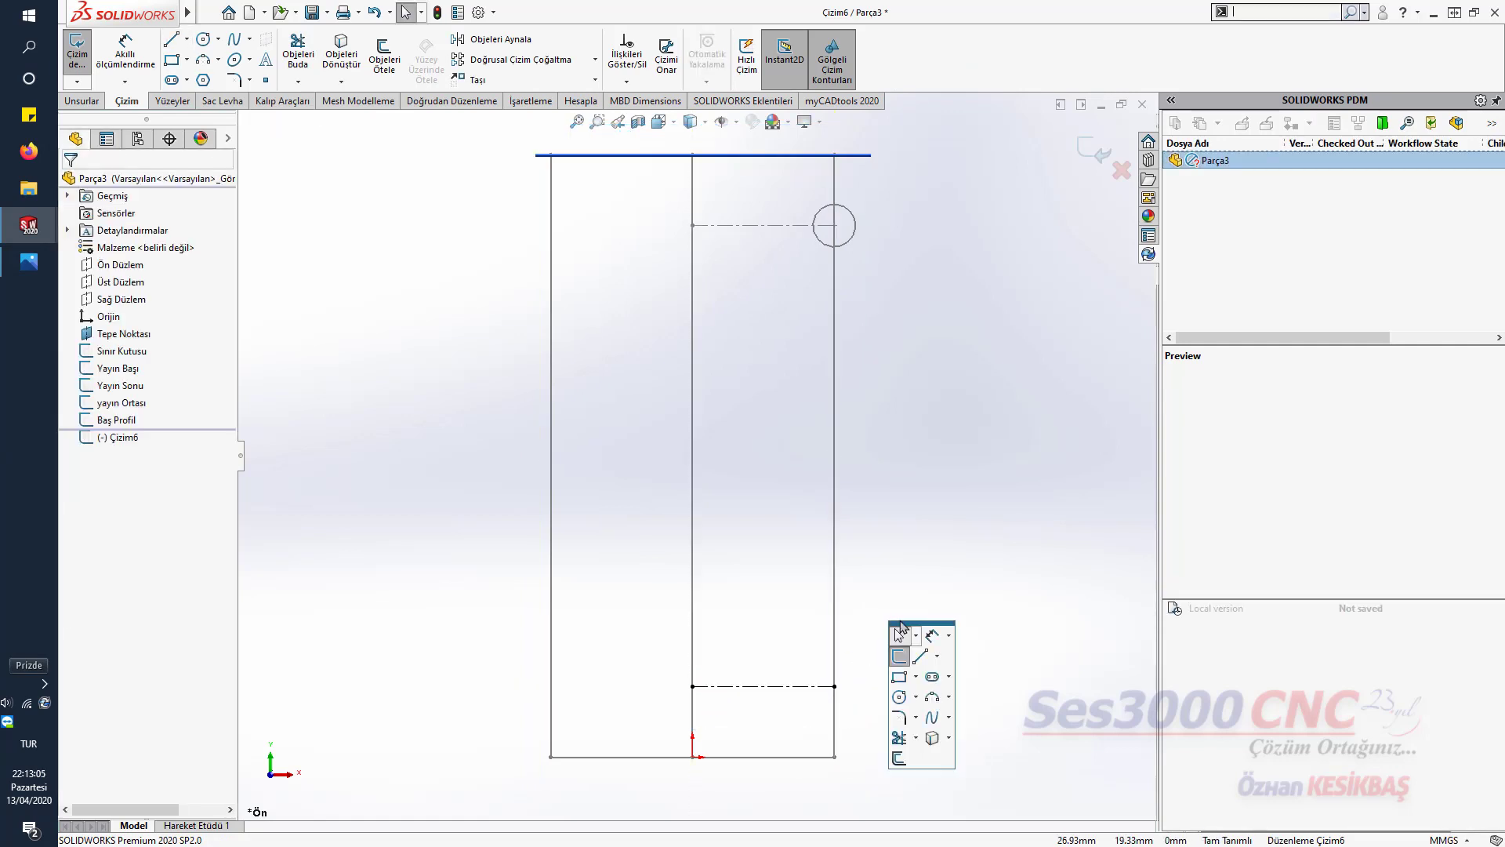
{"action": "left_click", "coordinate": [899, 697]}
{"action": "left_click", "coordinate": [833, 686]}
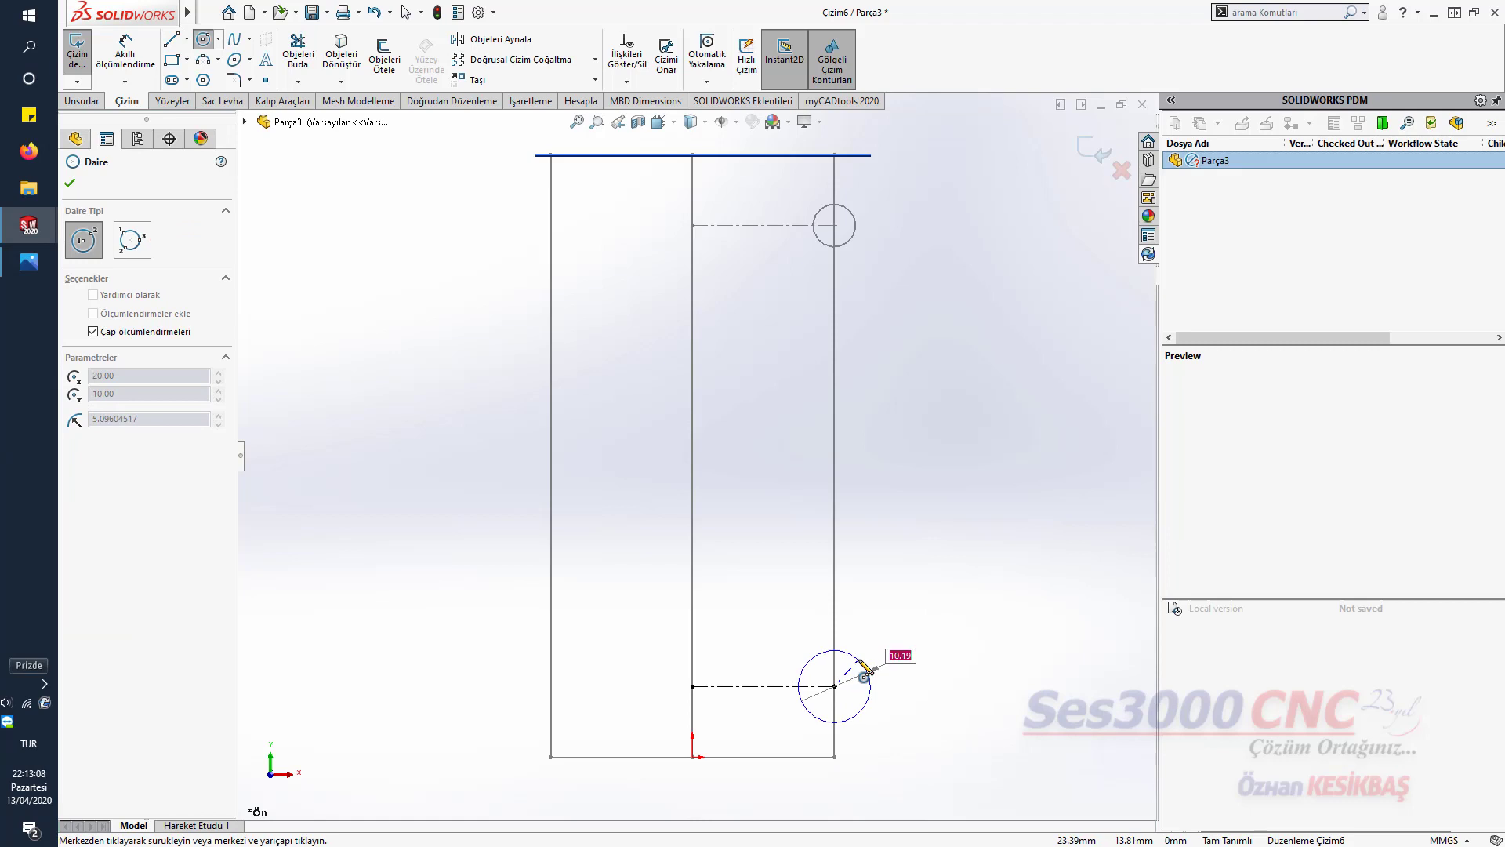
{"action": "left_click", "coordinate": [852, 675]}
{"action": "key", "text": "Escape"}
{"action": "key", "text": "d"}
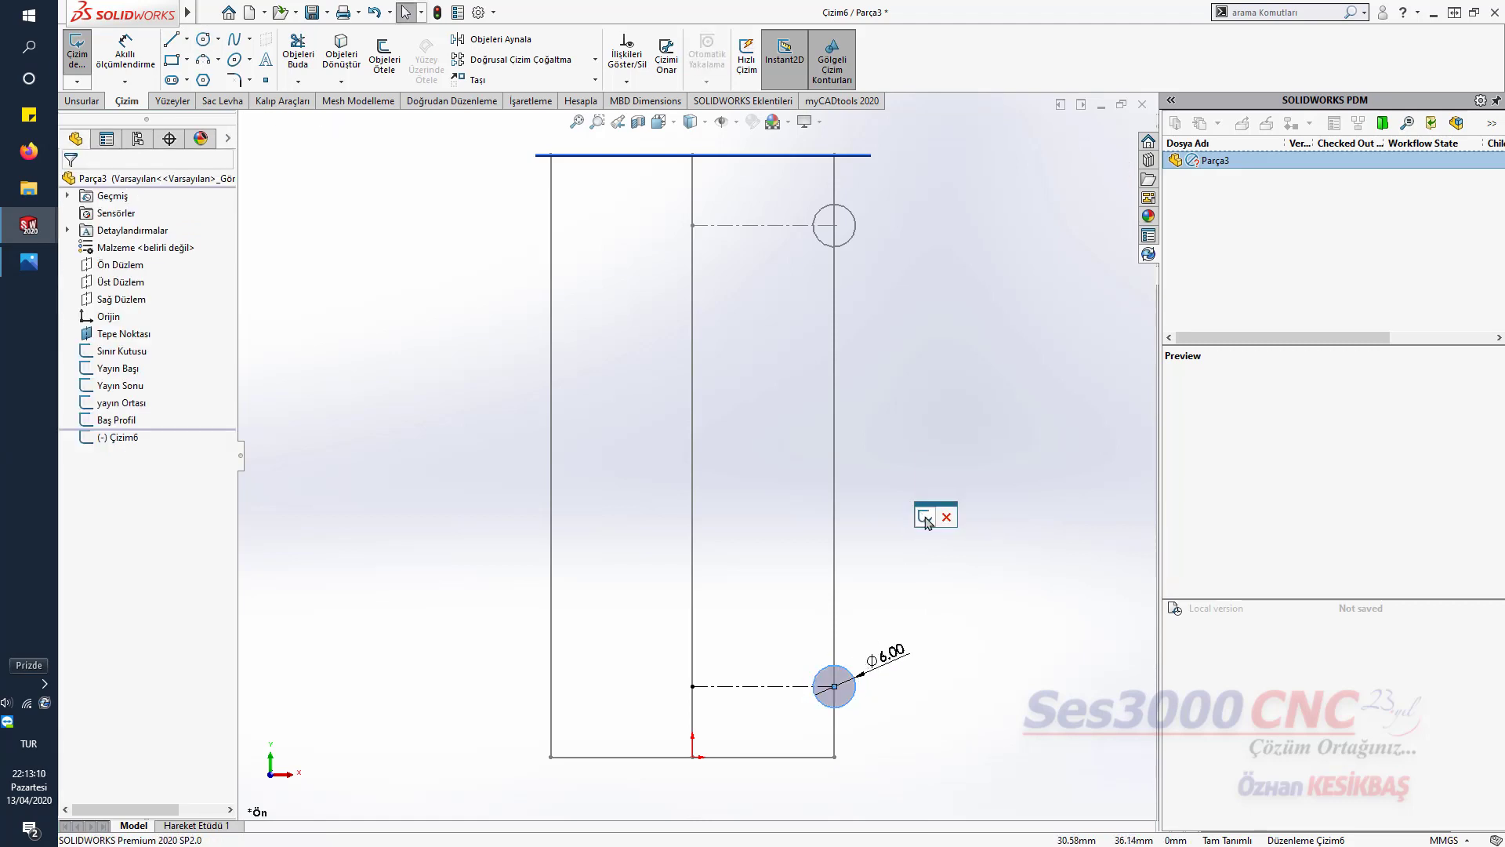
- Finish the lower circle sketch and rename it as Son Proifl
{"action": "left_click", "coordinate": [922, 514]}
{"action": "key", "text": "z"}
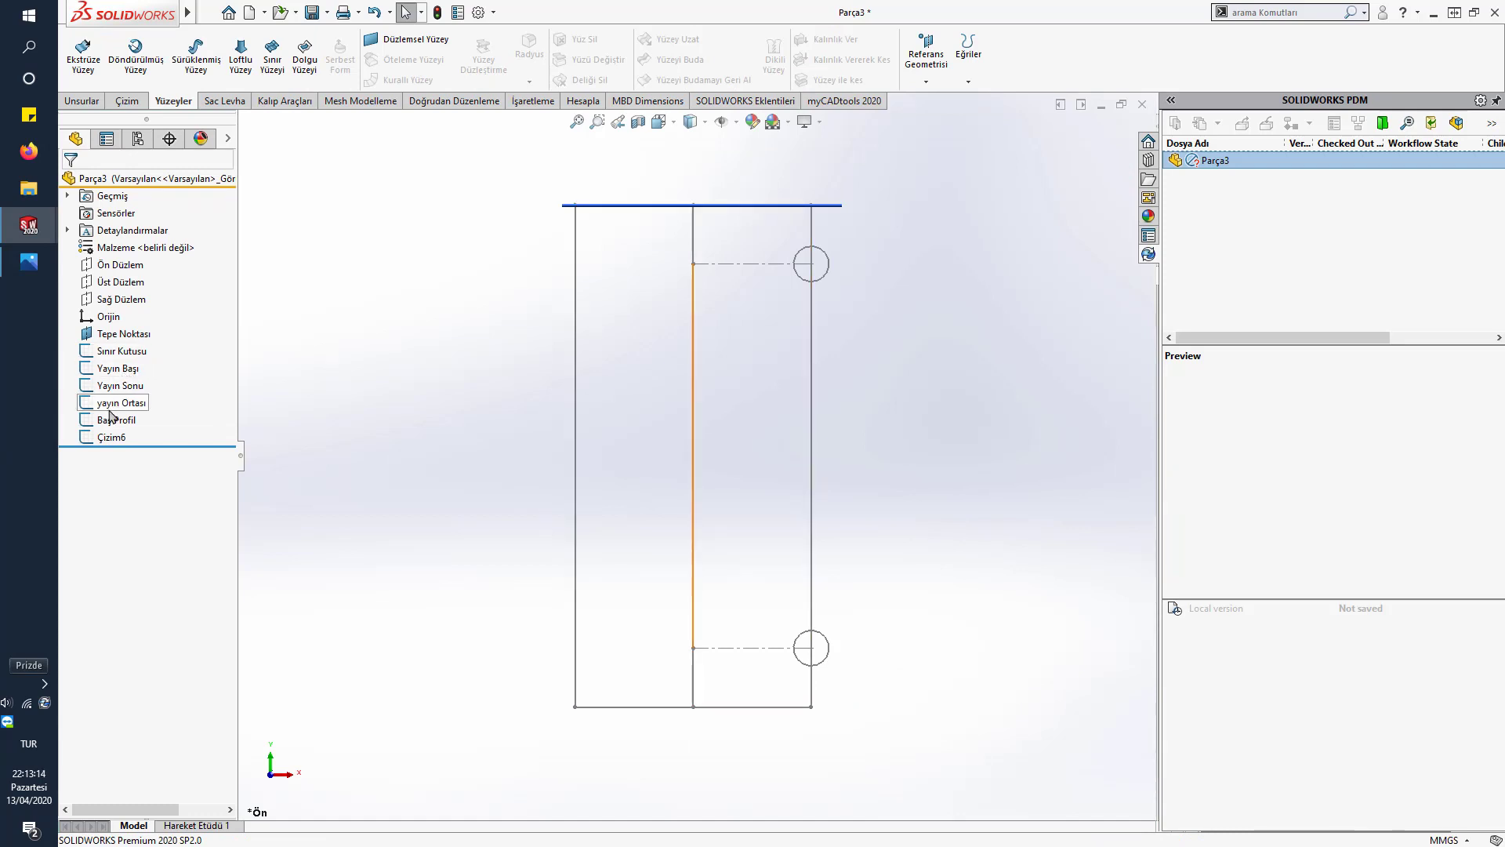
{"action": "left_click", "coordinate": [105, 438]}
{"action": "left_click", "coordinate": [113, 437]}
{"action": "type", "text": "So"}
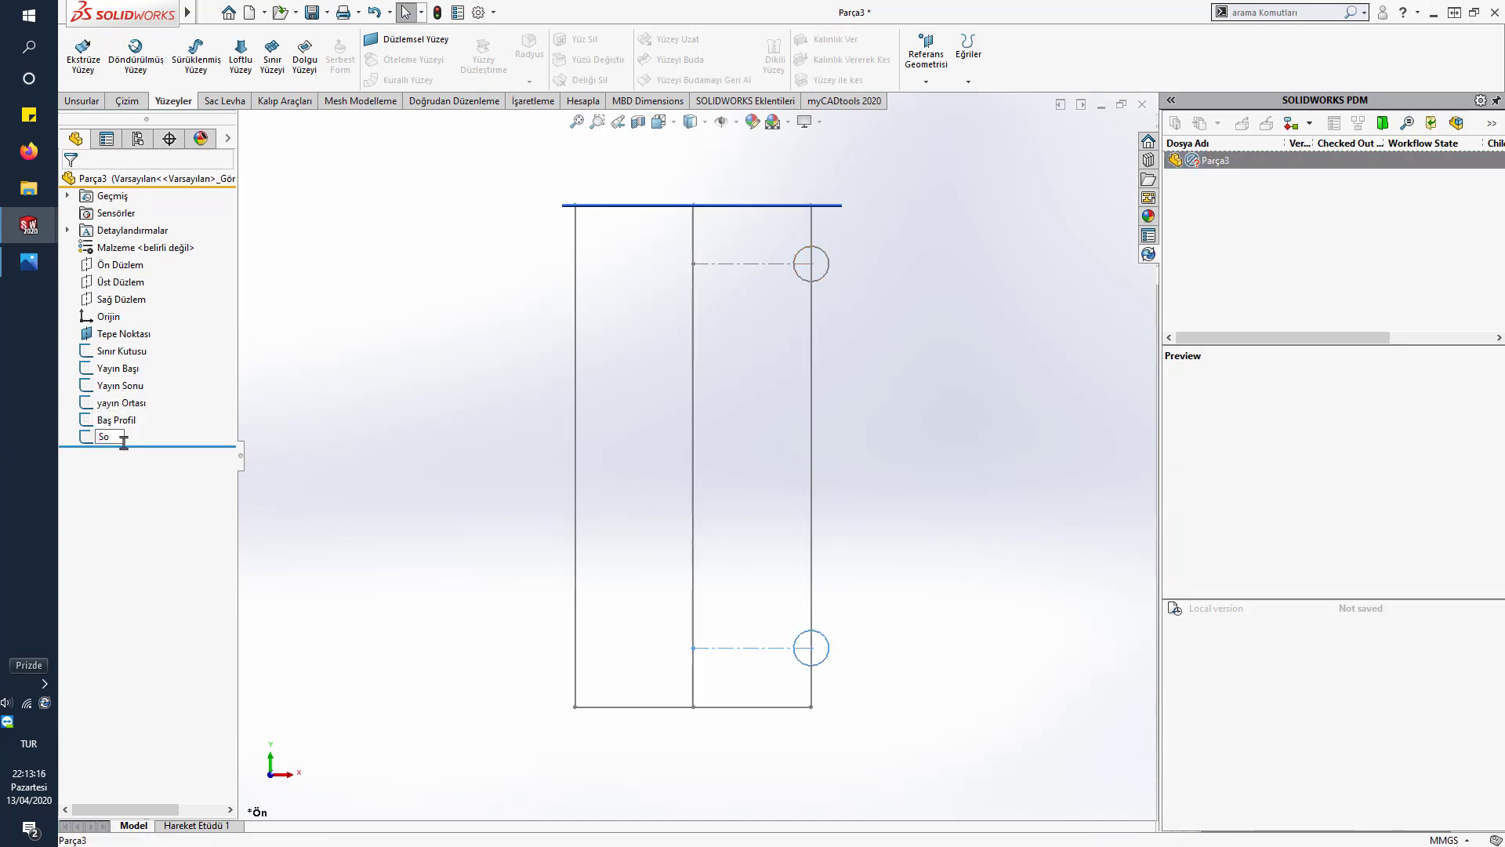
{"action": "type", "text": "n Proifl"}
{"action": "key", "text": "Return"}
{"action": "left_click", "coordinate": [419, 409]}
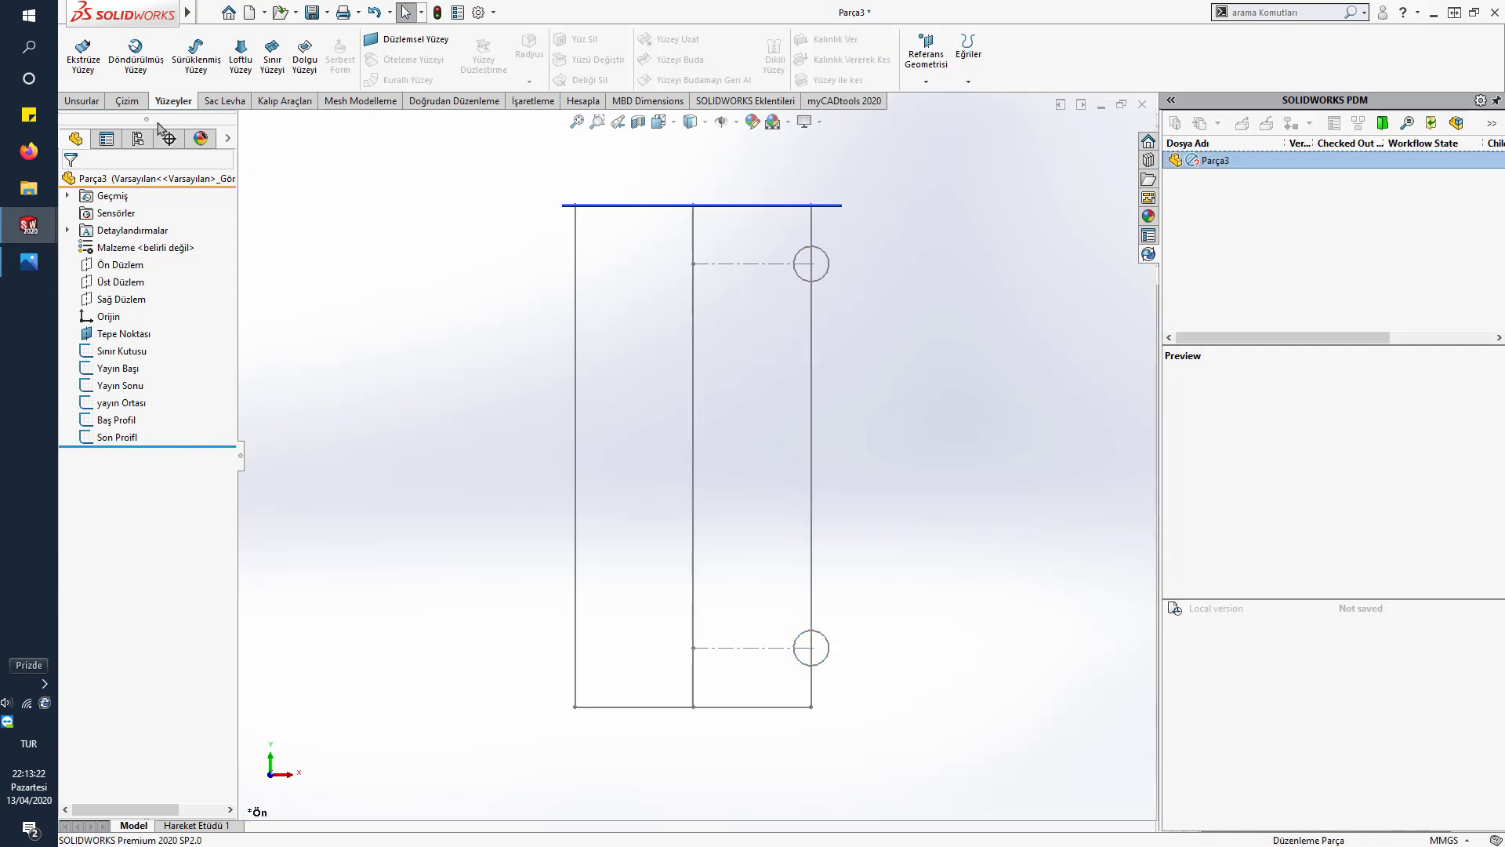
- Sweep the Baş Profil circle along the Yayın Başı line with a specified twist of 1.40 revolutions
{"action": "left_click", "coordinate": [81, 100]}
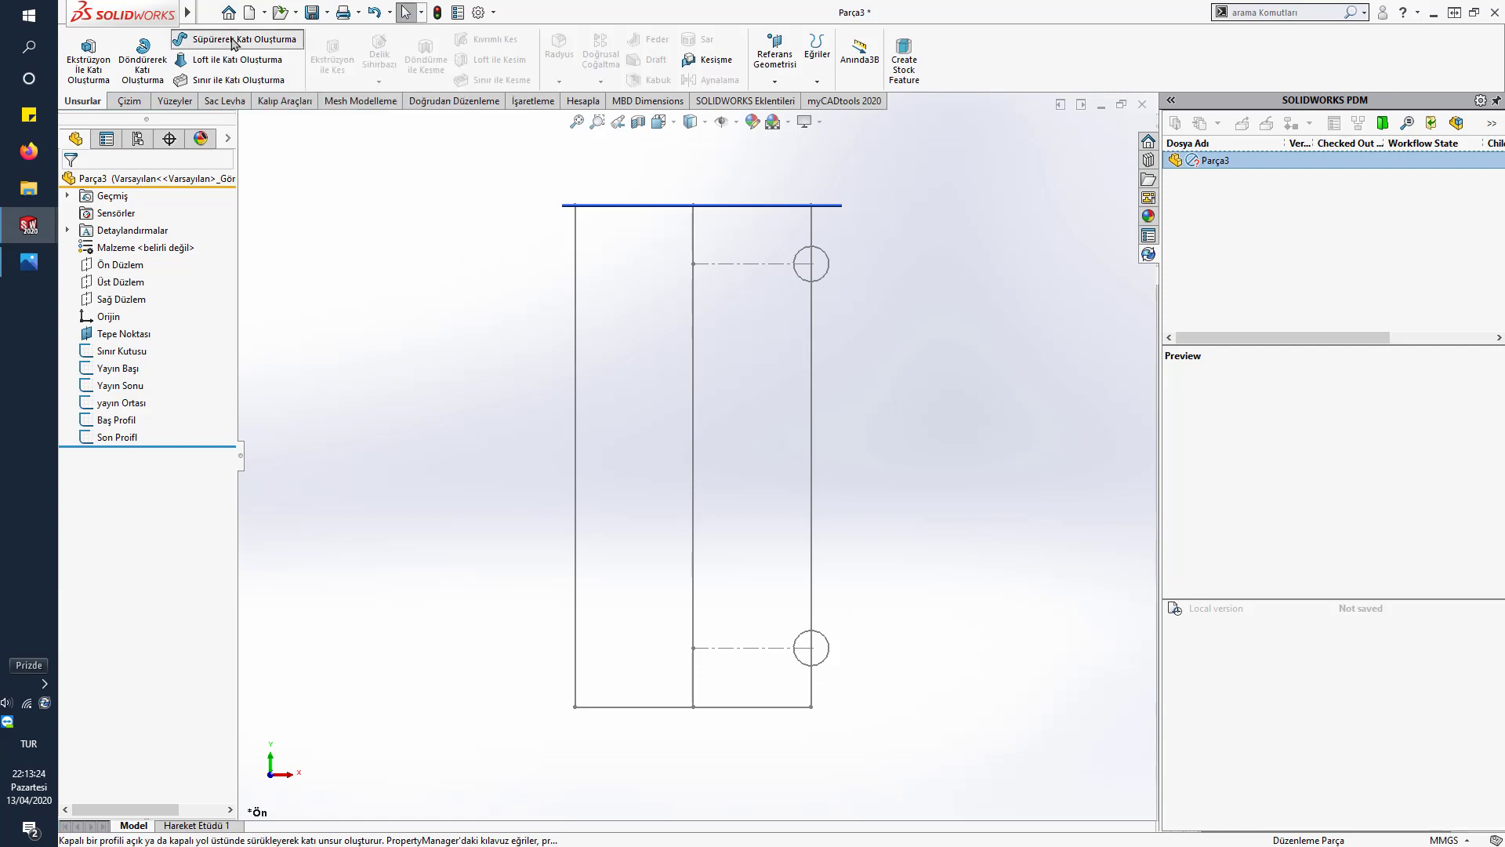
{"action": "left_click", "coordinate": [233, 41]}
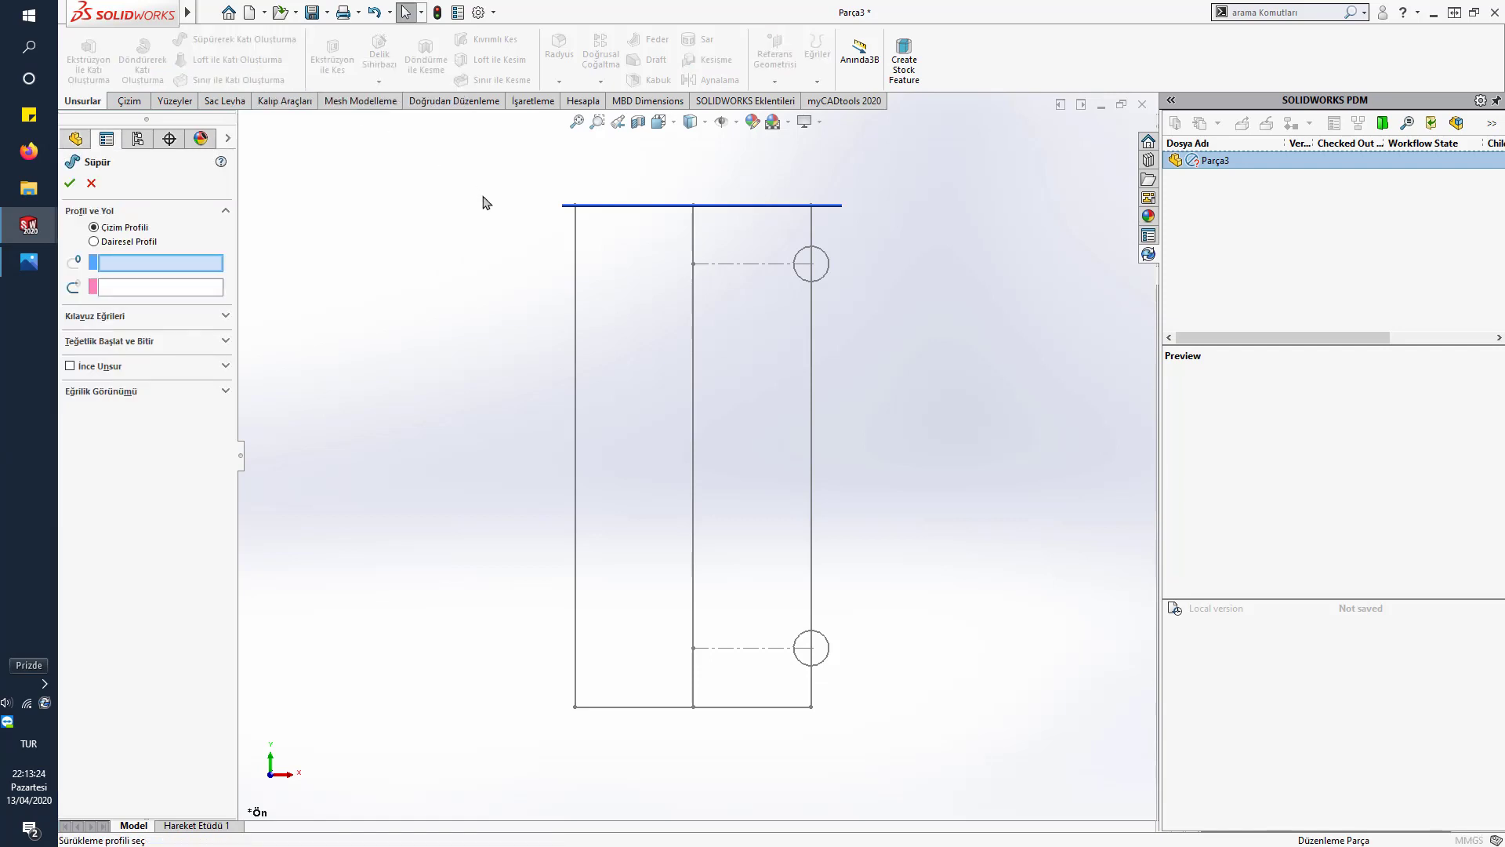
{"action": "left_click", "coordinate": [829, 272]}
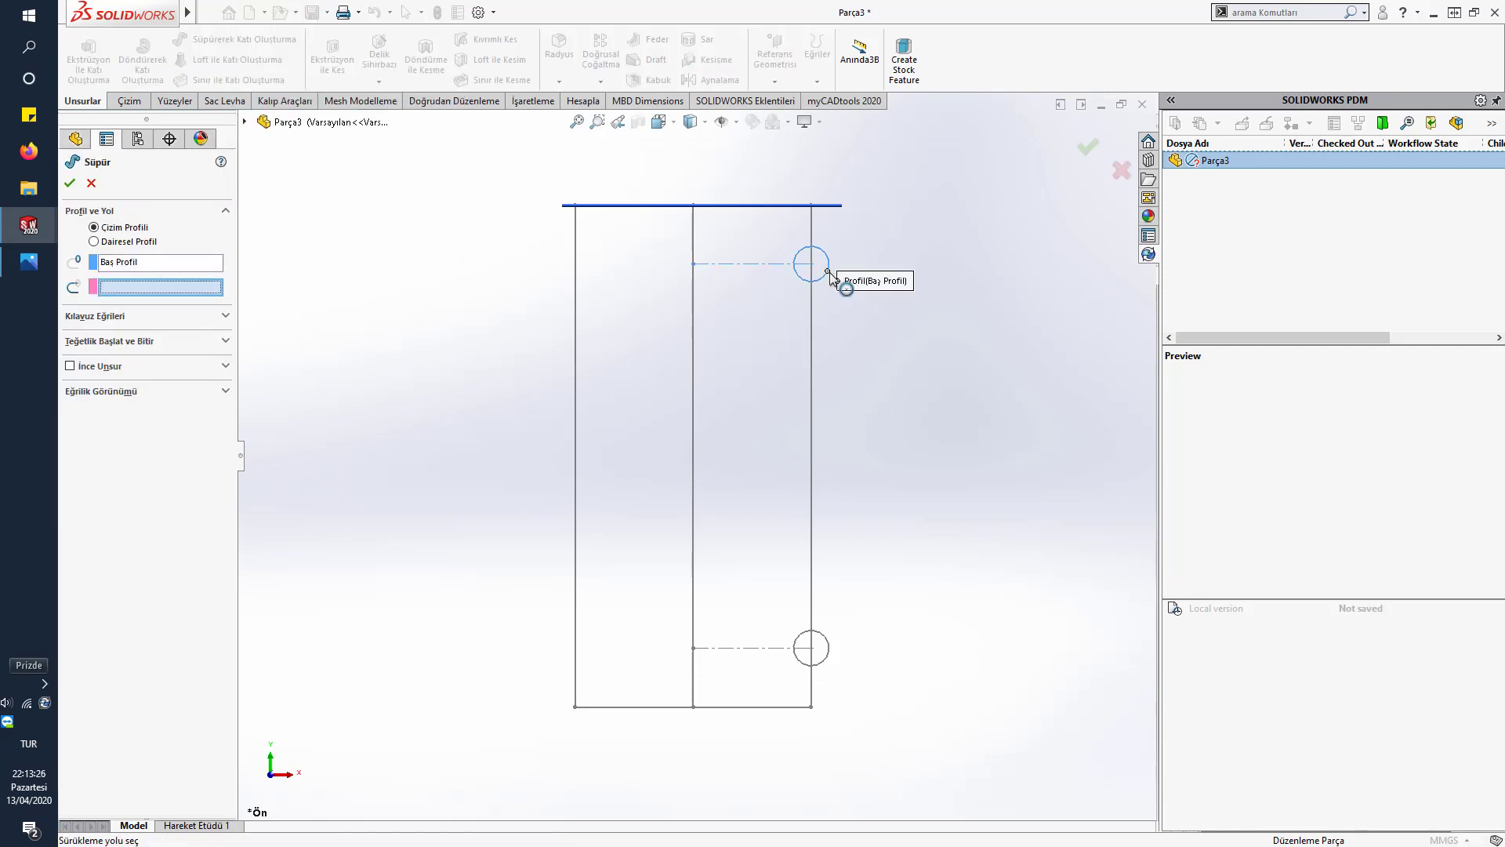
{"action": "left_click", "coordinate": [694, 232]}
{"action": "left_click", "coordinate": [120, 342]}
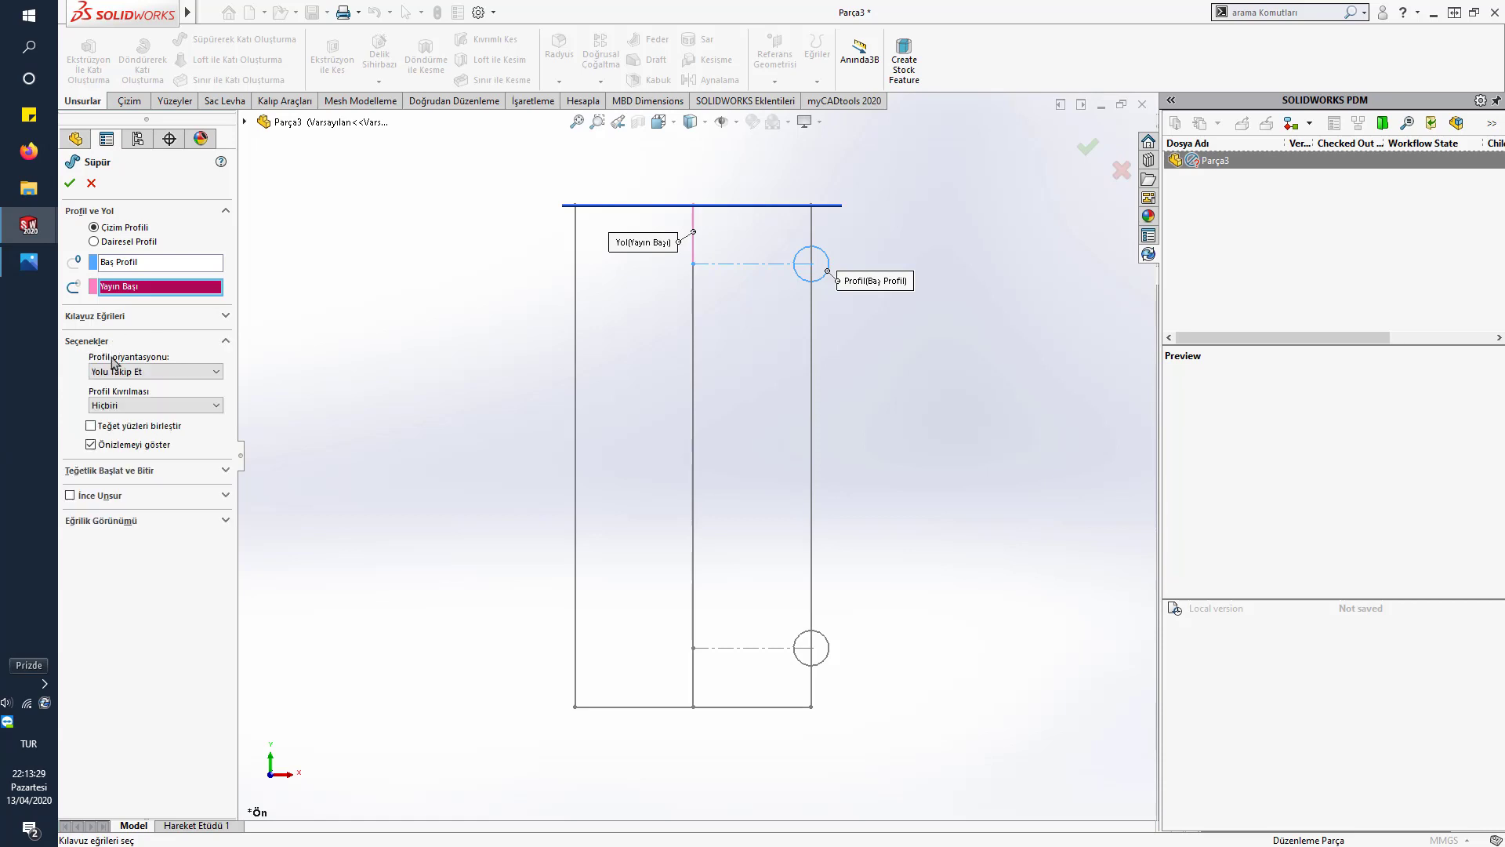
{"action": "left_click", "coordinate": [112, 405]}
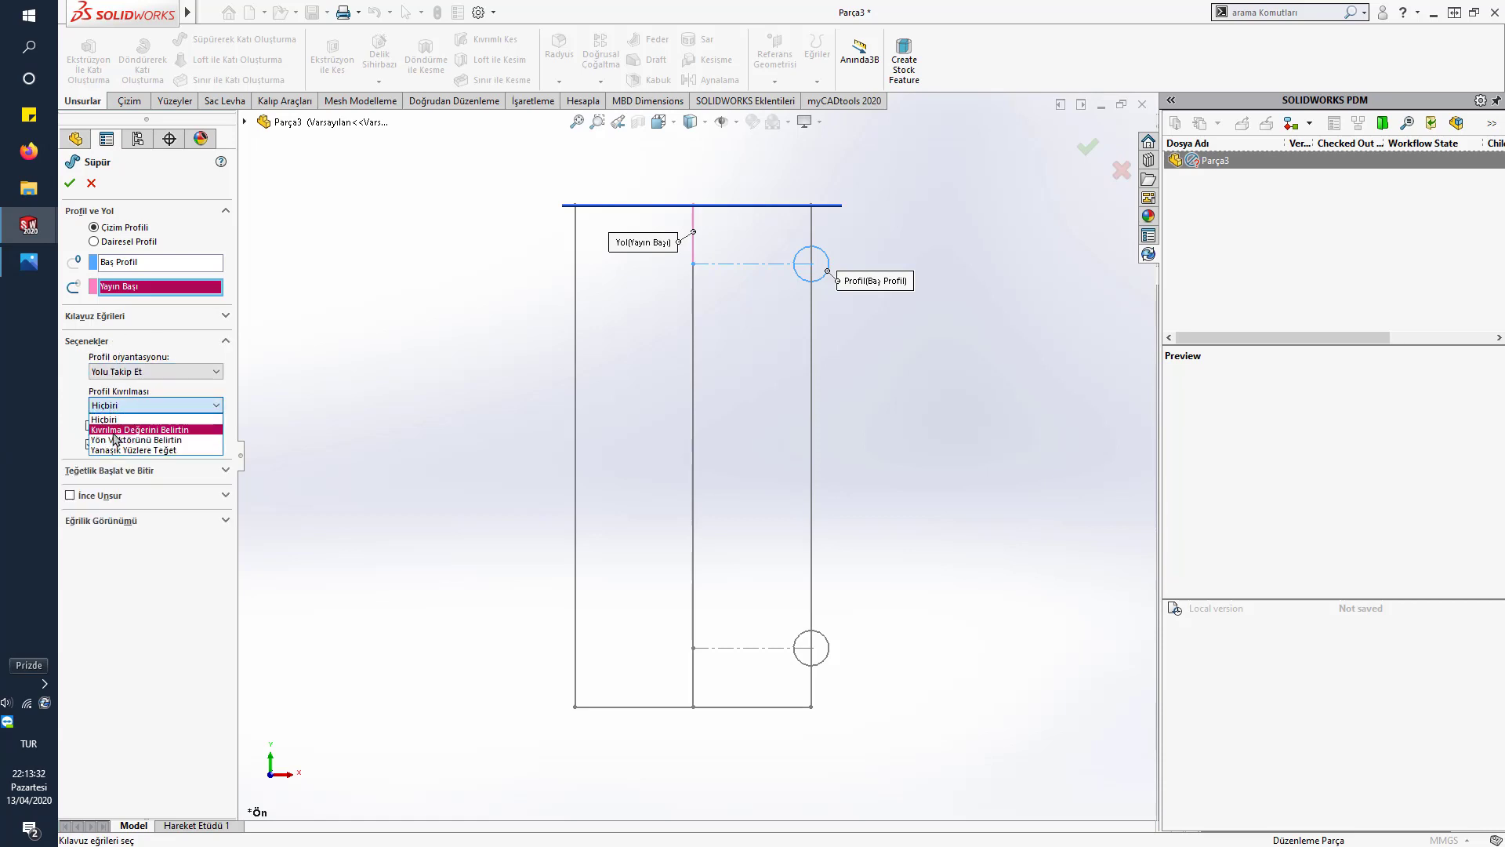
{"action": "left_click", "coordinate": [126, 429]}
{"action": "left_click", "coordinate": [142, 416]}
{"action": "left_click", "coordinate": [117, 437]}
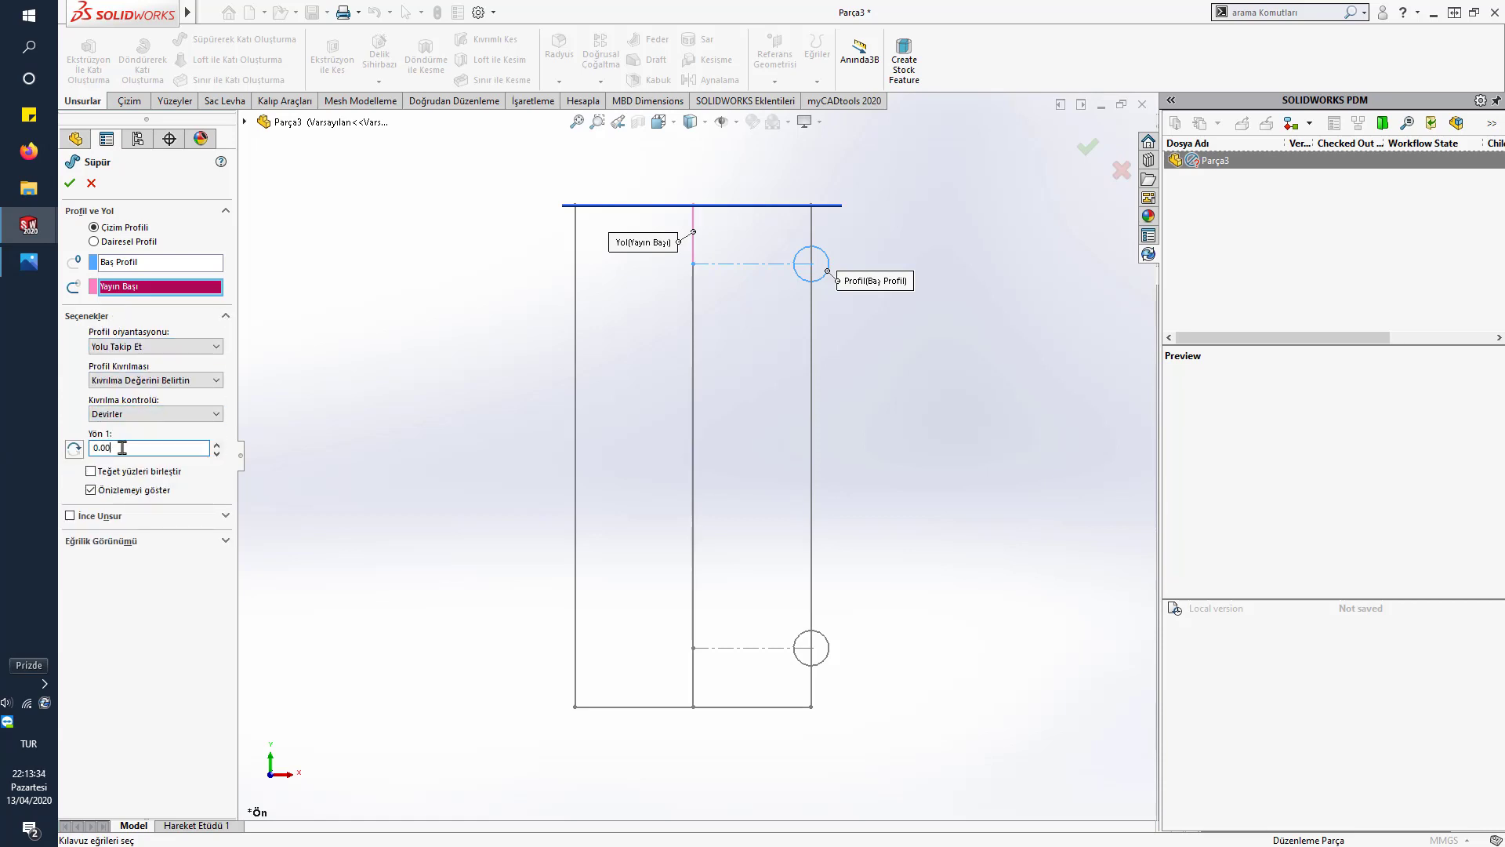
{"action": "key", "text": "Return"}
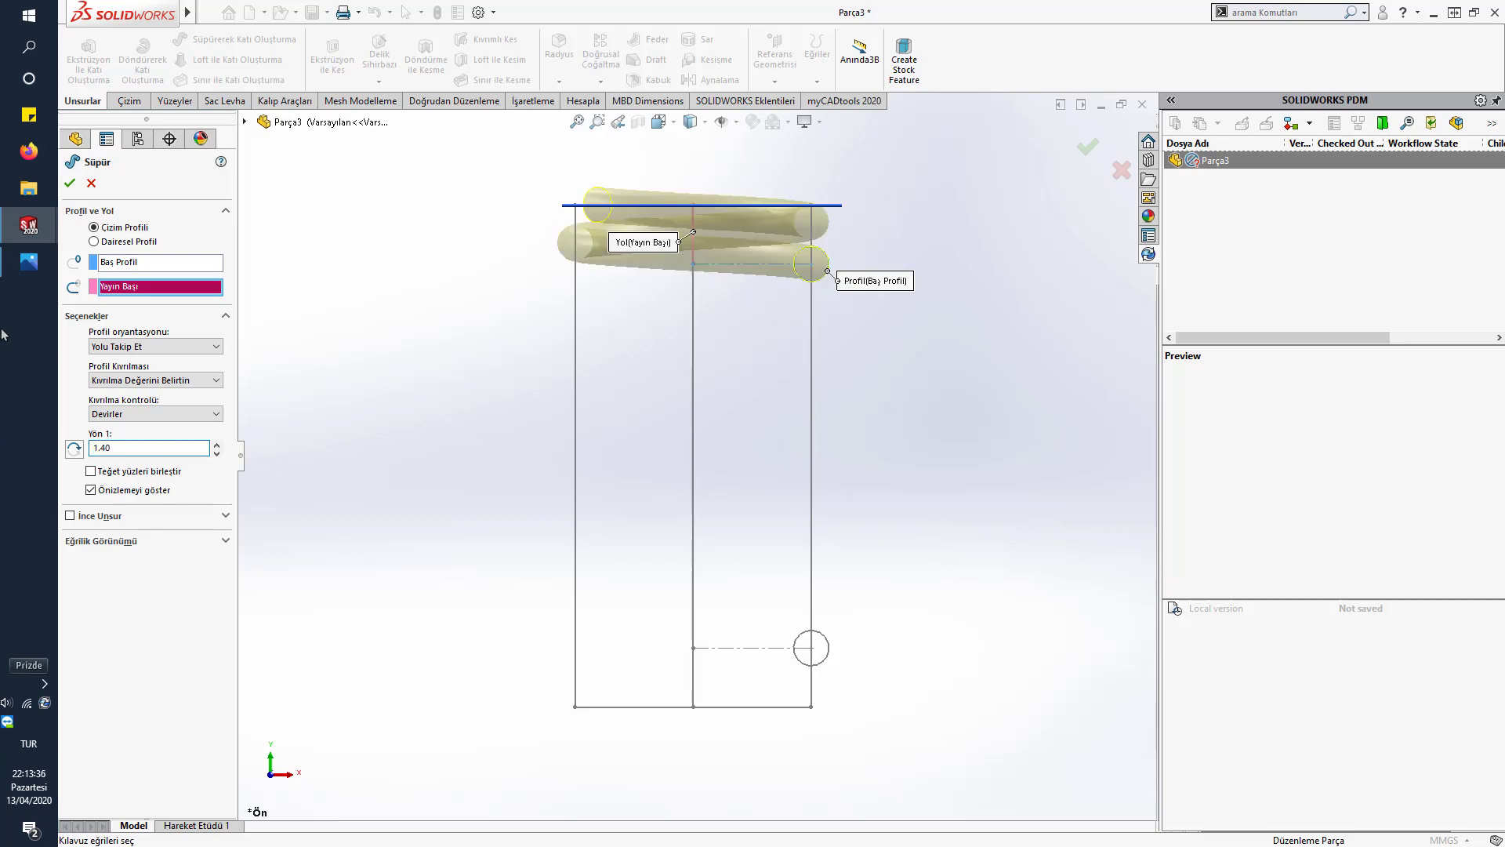
{"action": "left_click", "coordinate": [70, 183]}
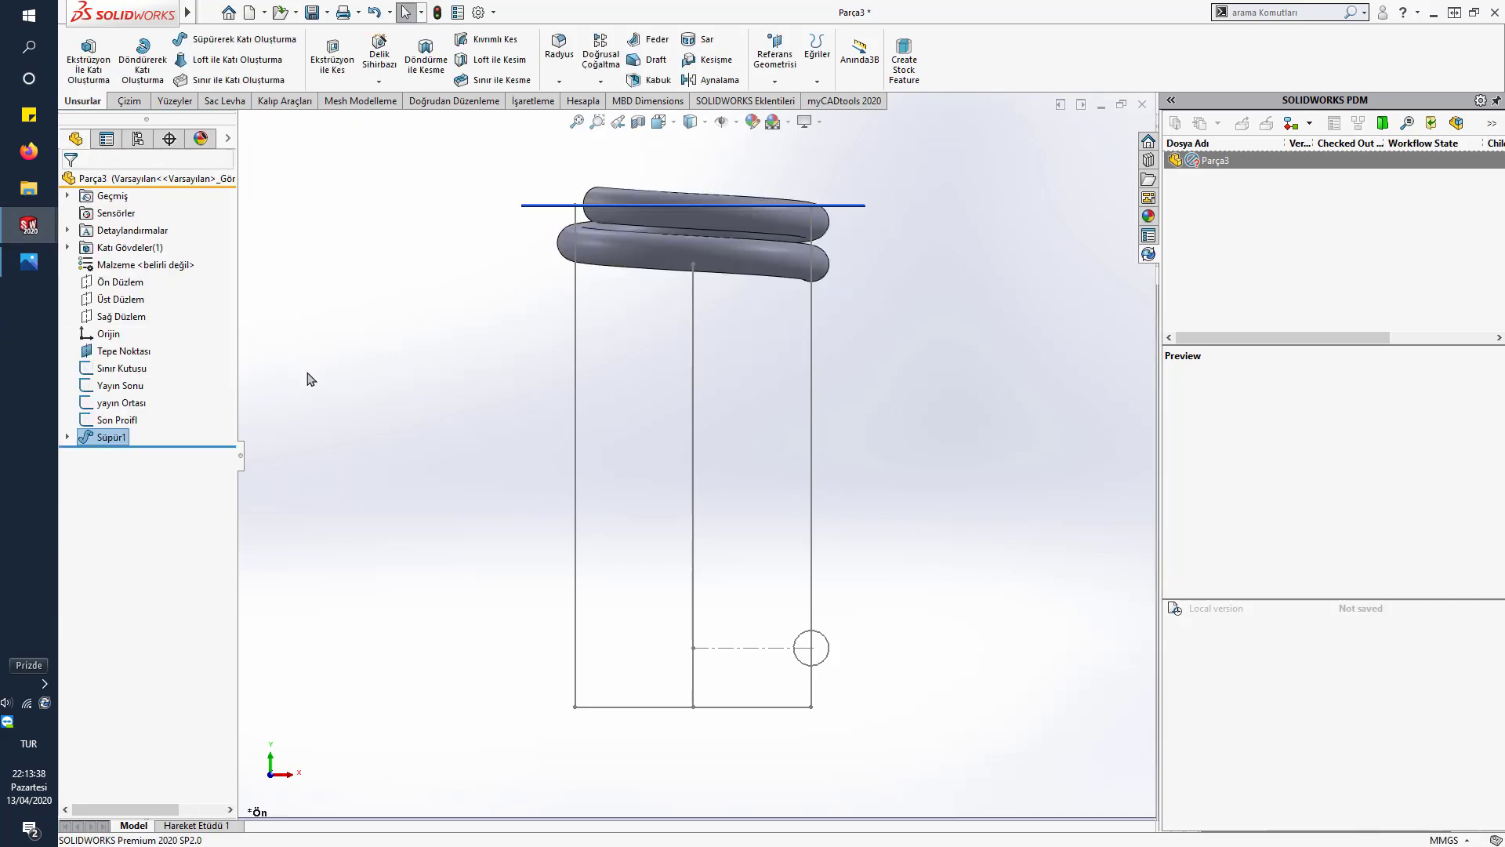
- Rename the upper end-coil sweep as Yayın Başlangıcı
{"action": "right_click", "coordinate": [117, 444]}
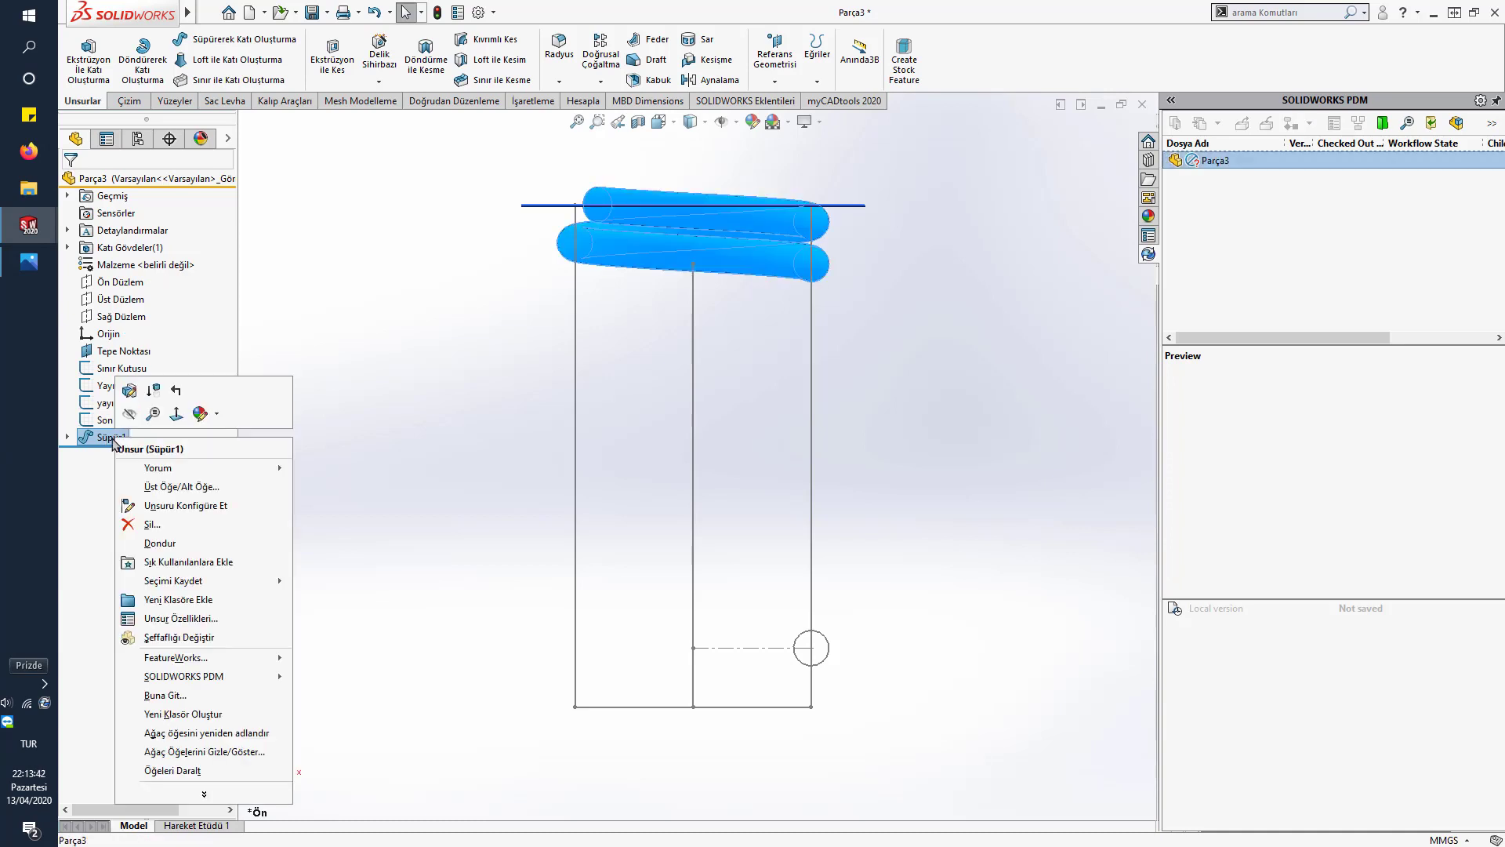
{"action": "left_click", "coordinate": [112, 439]}
{"action": "left_click", "coordinate": [108, 439]}
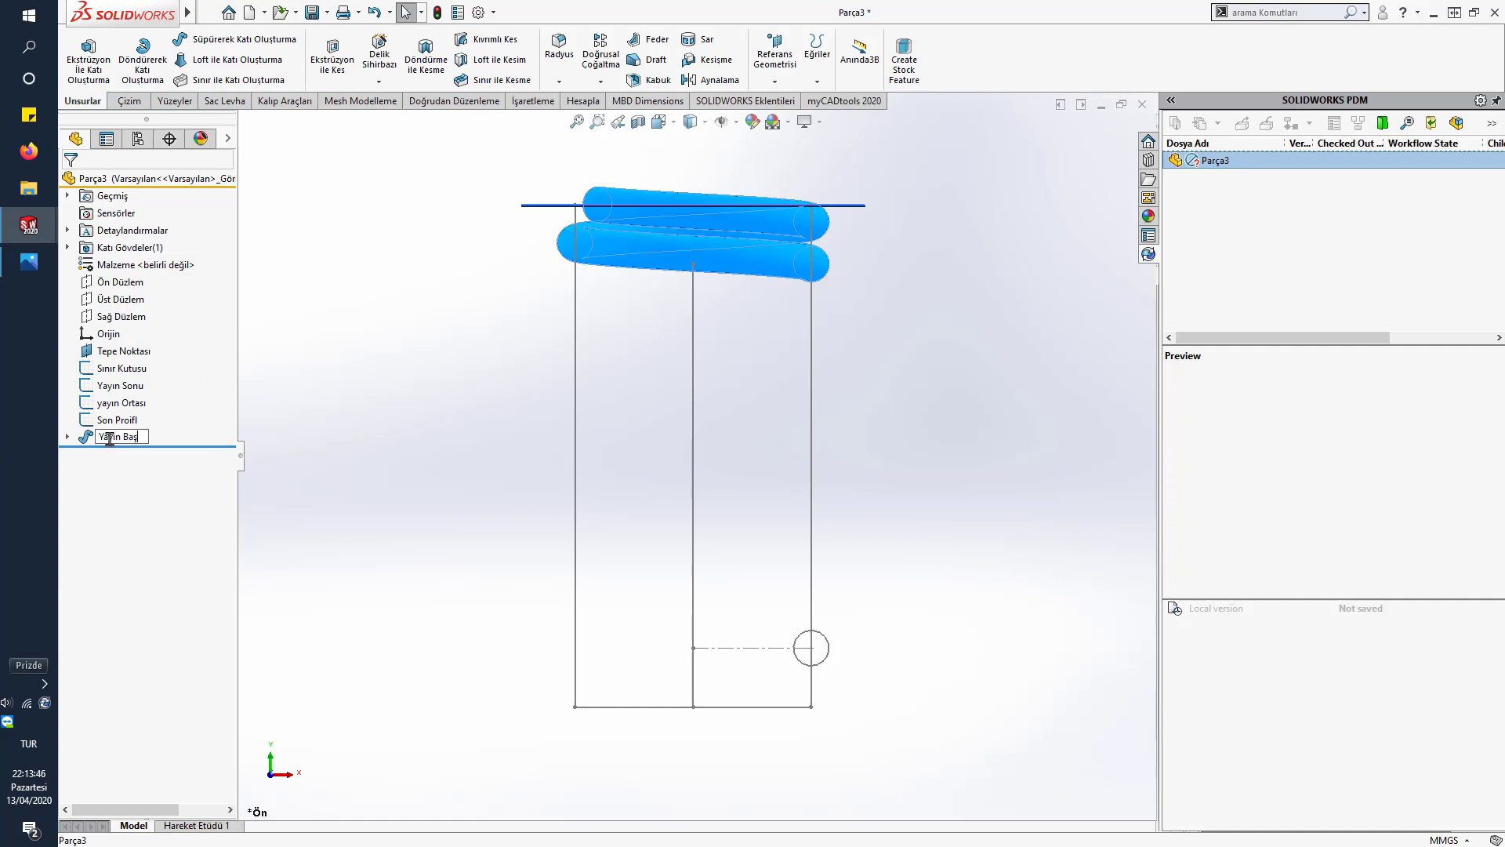
{"action": "key", "text": "Return"}
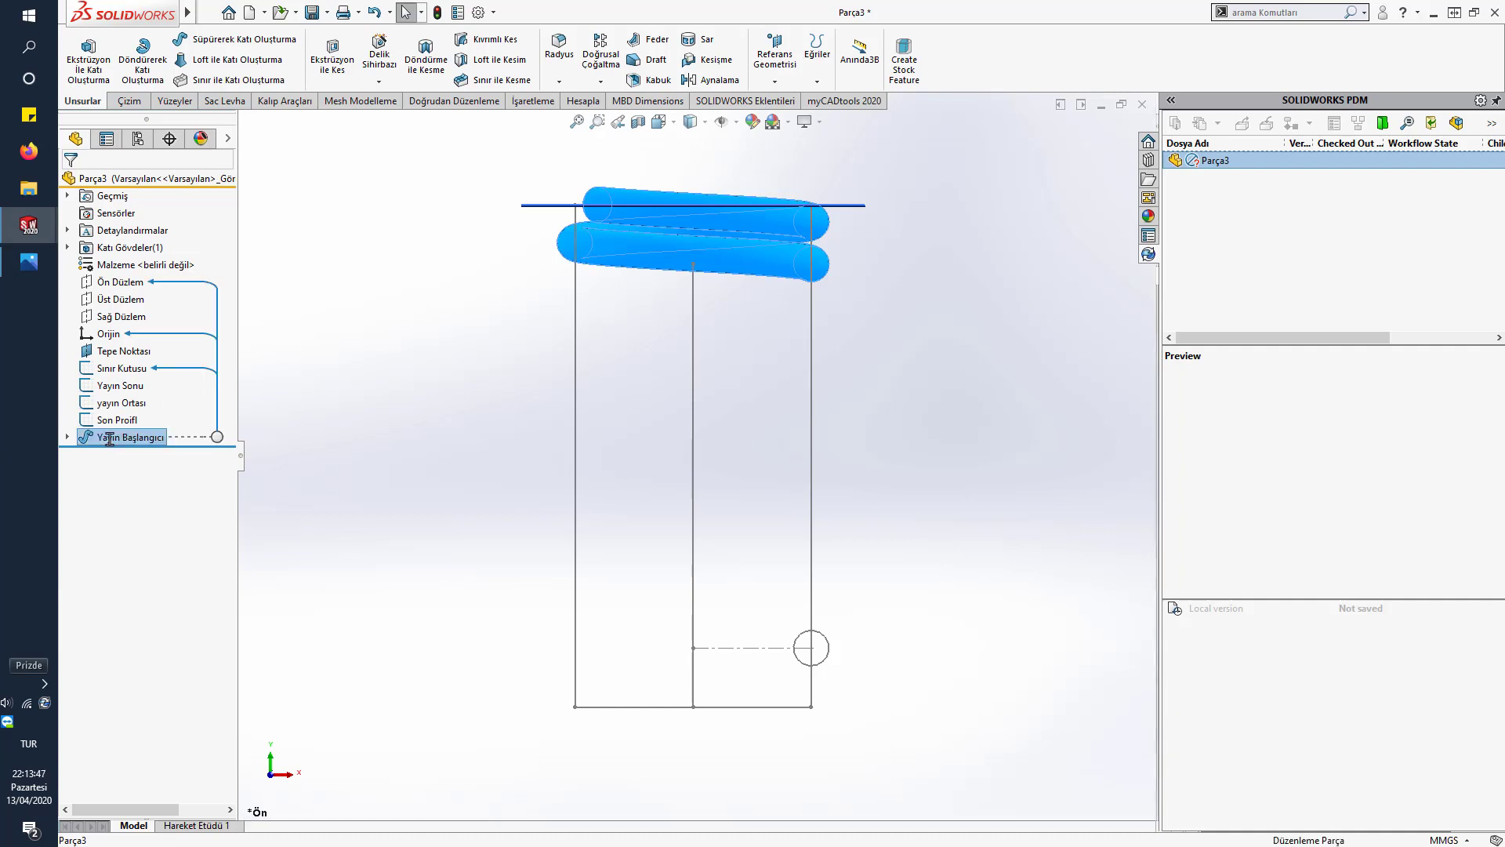
{"action": "left_click", "coordinate": [411, 473]}
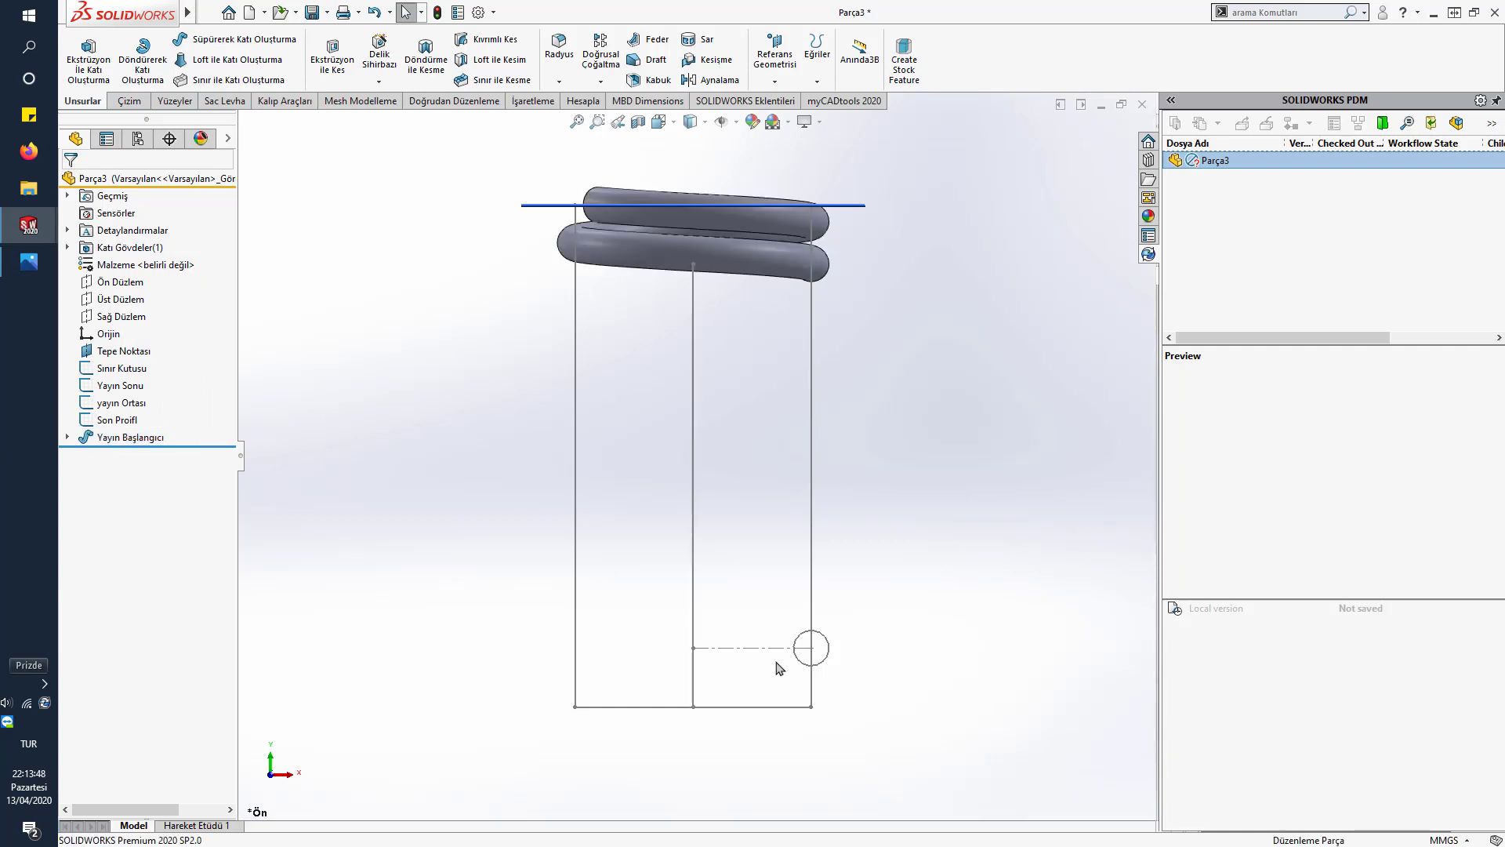
- Sweep the Son Proifl circle along the Yayın Sonu line with a specified twist of 1.40 revolutions
{"action": "left_click", "coordinate": [235, 39]}
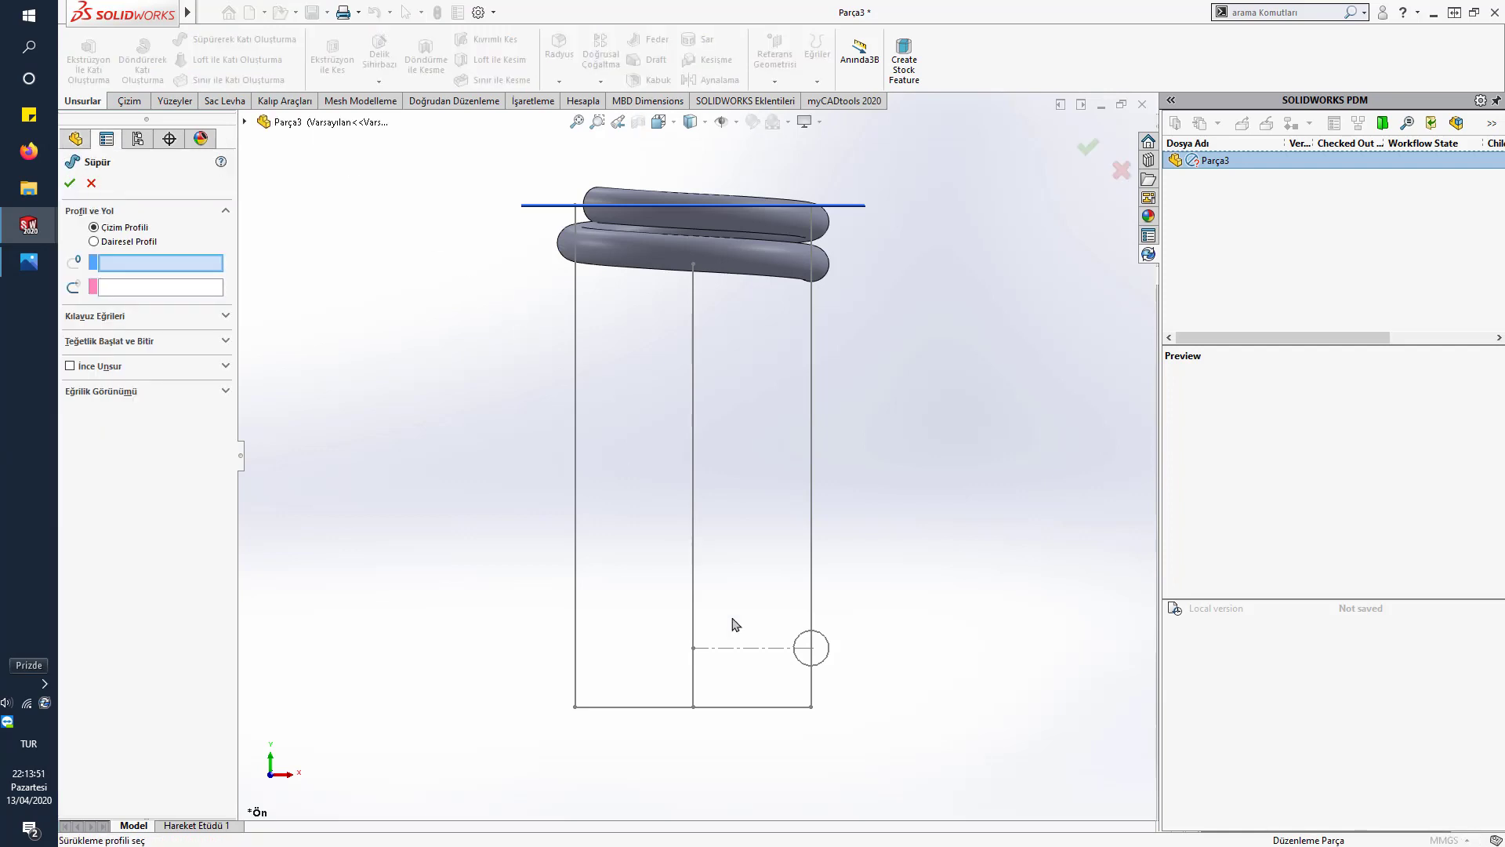
{"action": "left_click", "coordinate": [831, 657]}
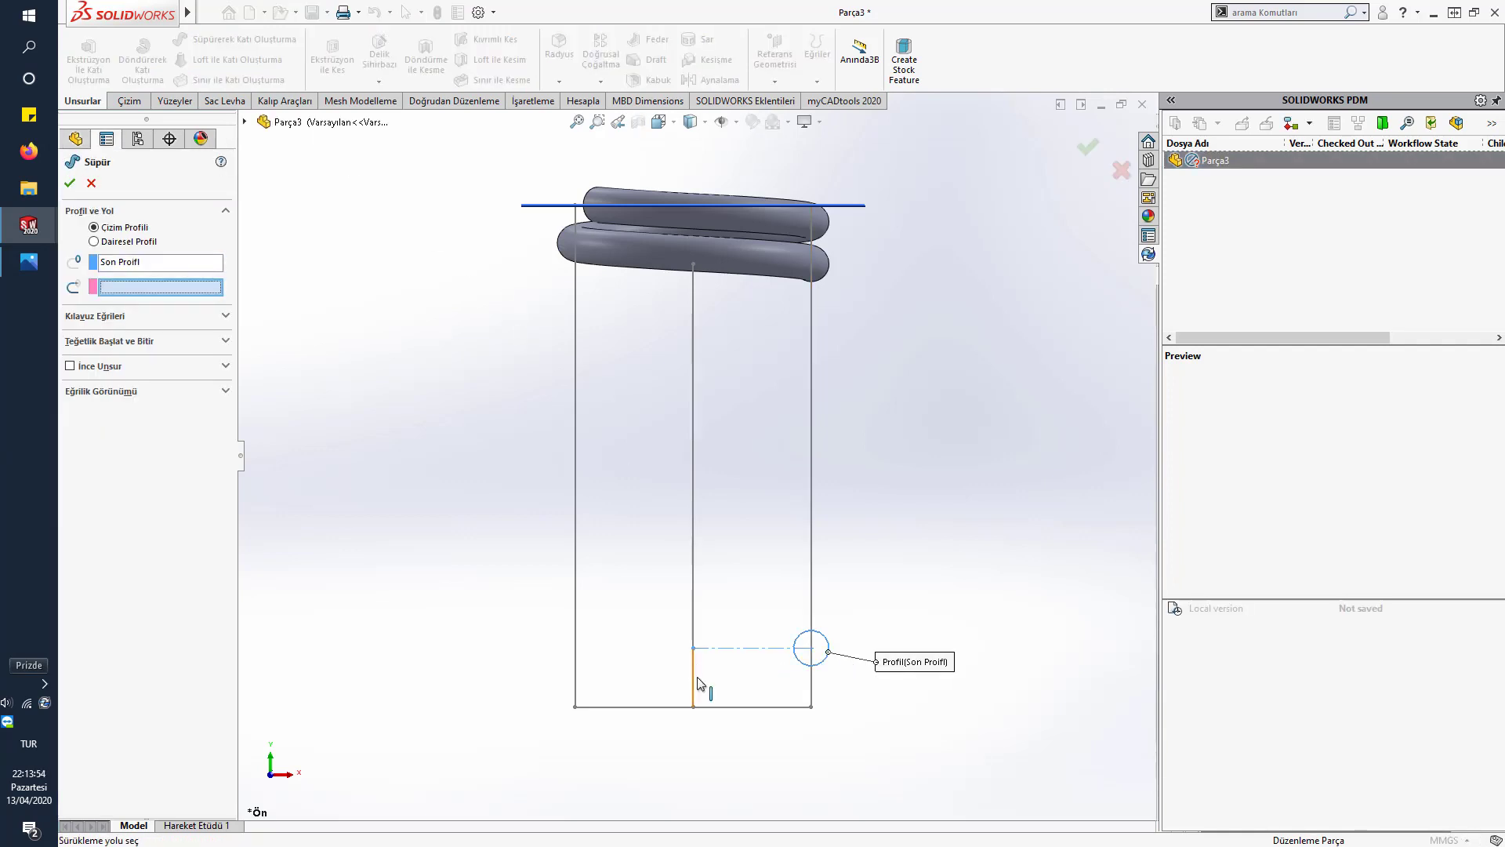
{"action": "left_click", "coordinate": [694, 680]}
{"action": "left_click", "coordinate": [146, 342]}
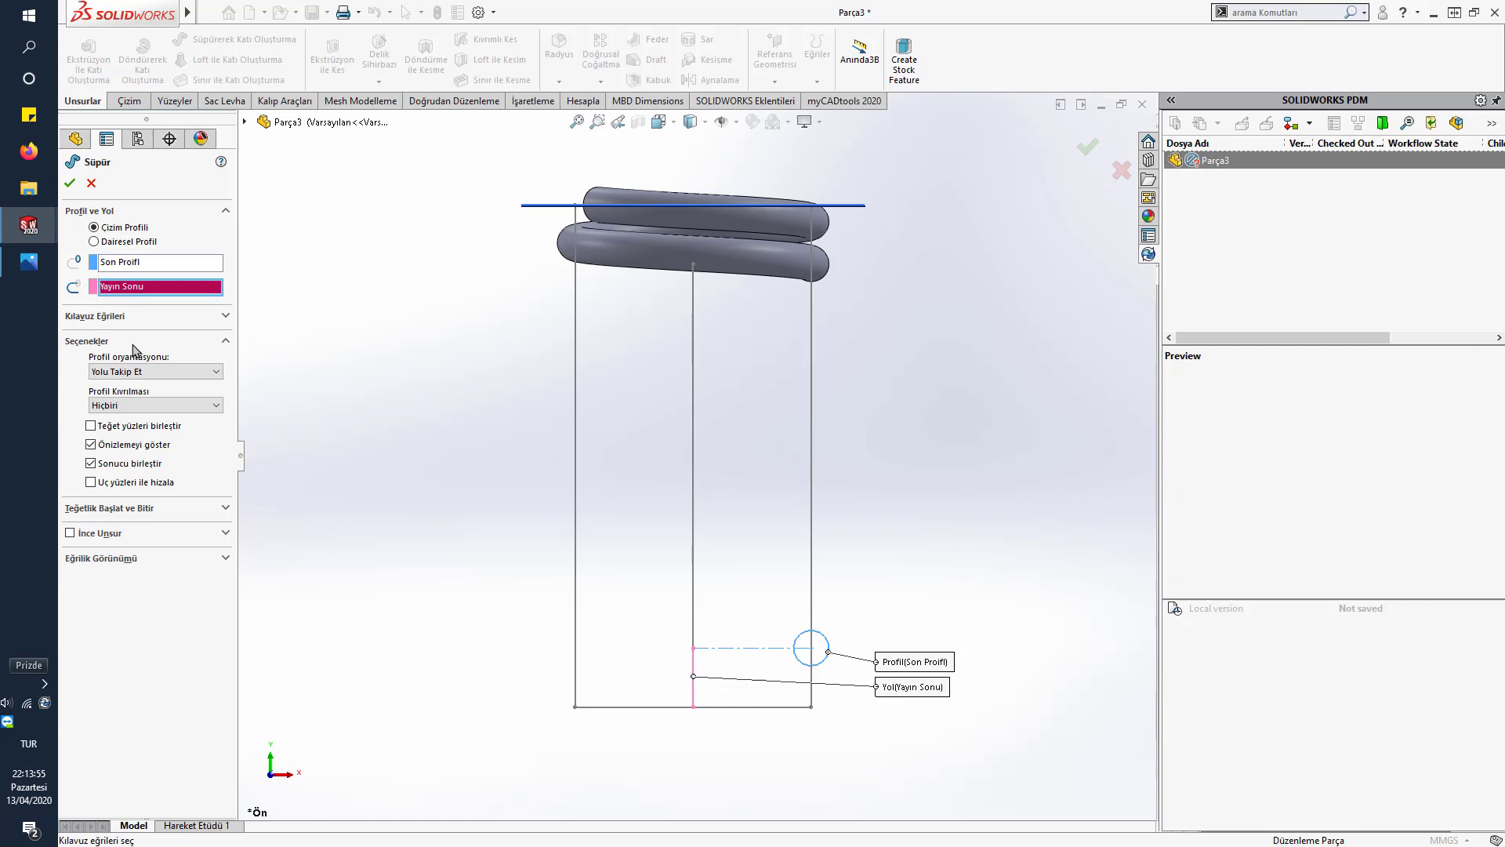
{"action": "left_click", "coordinate": [118, 405]}
{"action": "left_click", "coordinate": [118, 430]}
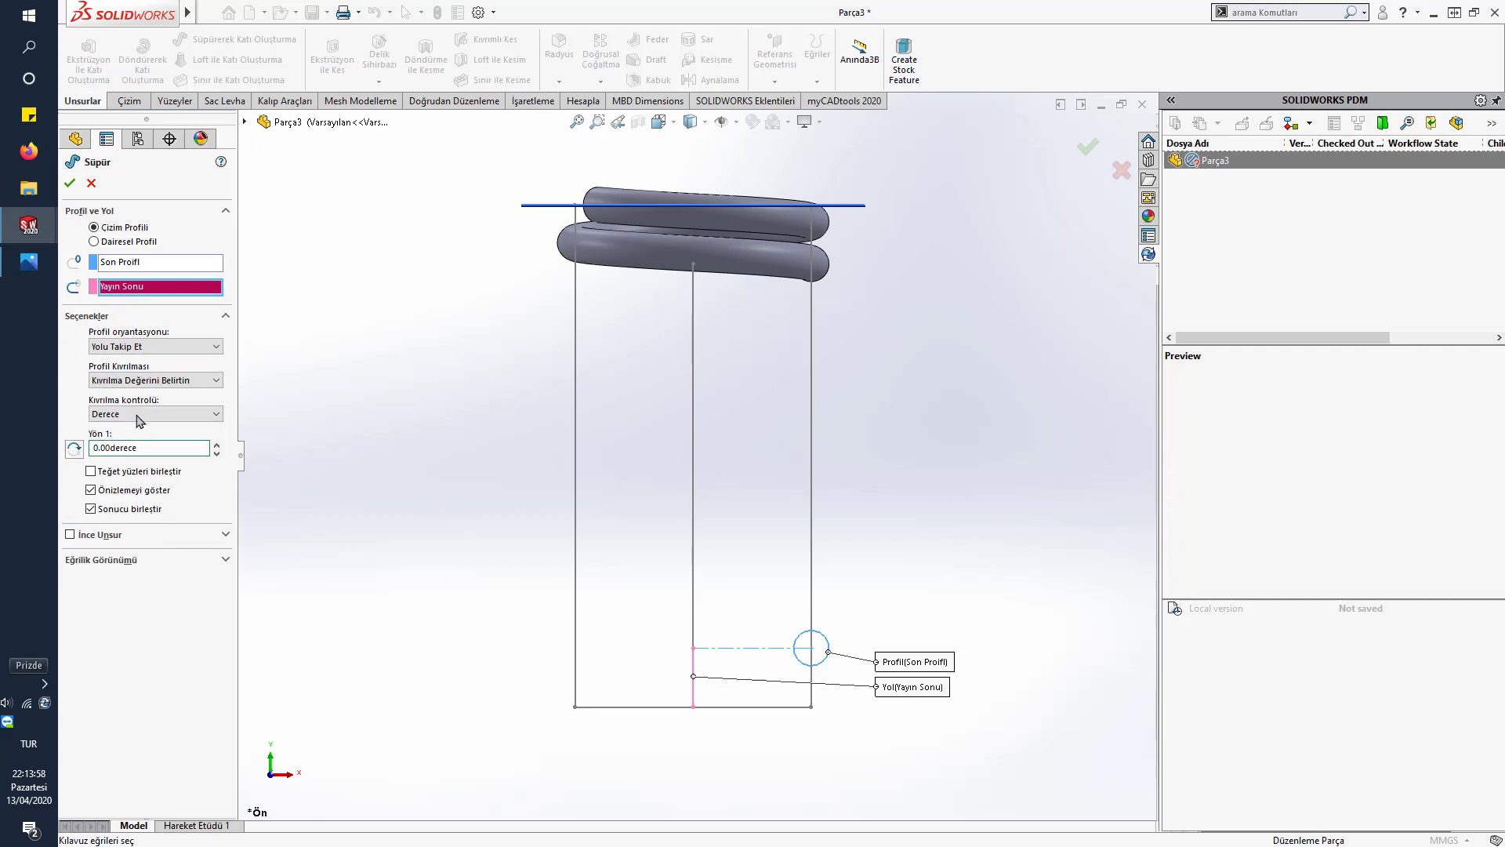
{"action": "left_click", "coordinate": [140, 421]}
{"action": "left_click", "coordinate": [145, 436]}
{"action": "type", "text": "1.4"}
{"action": "key", "text": "Return"}
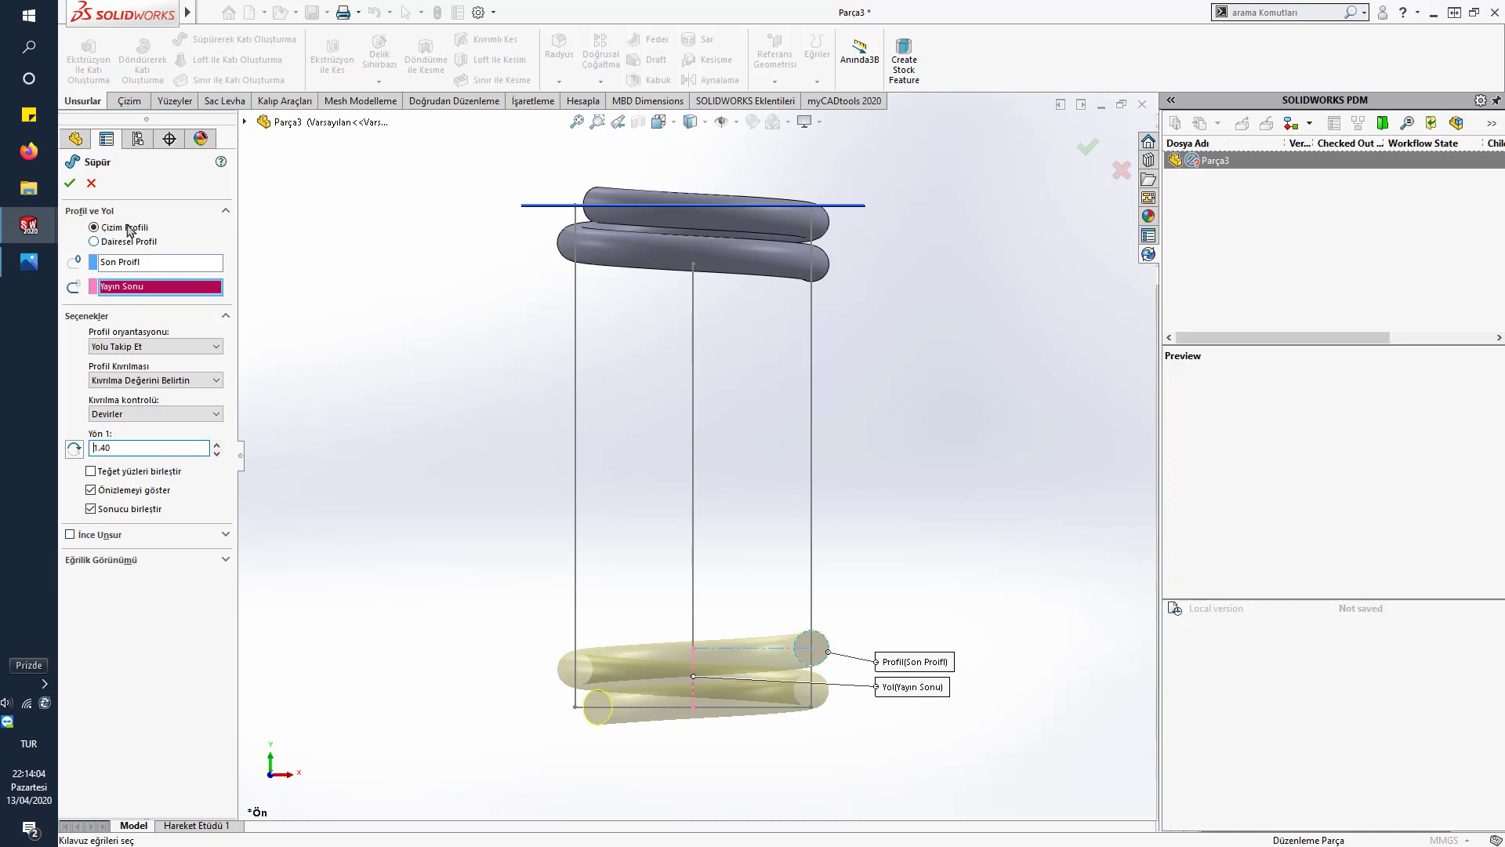
{"action": "left_click", "coordinate": [70, 182]}
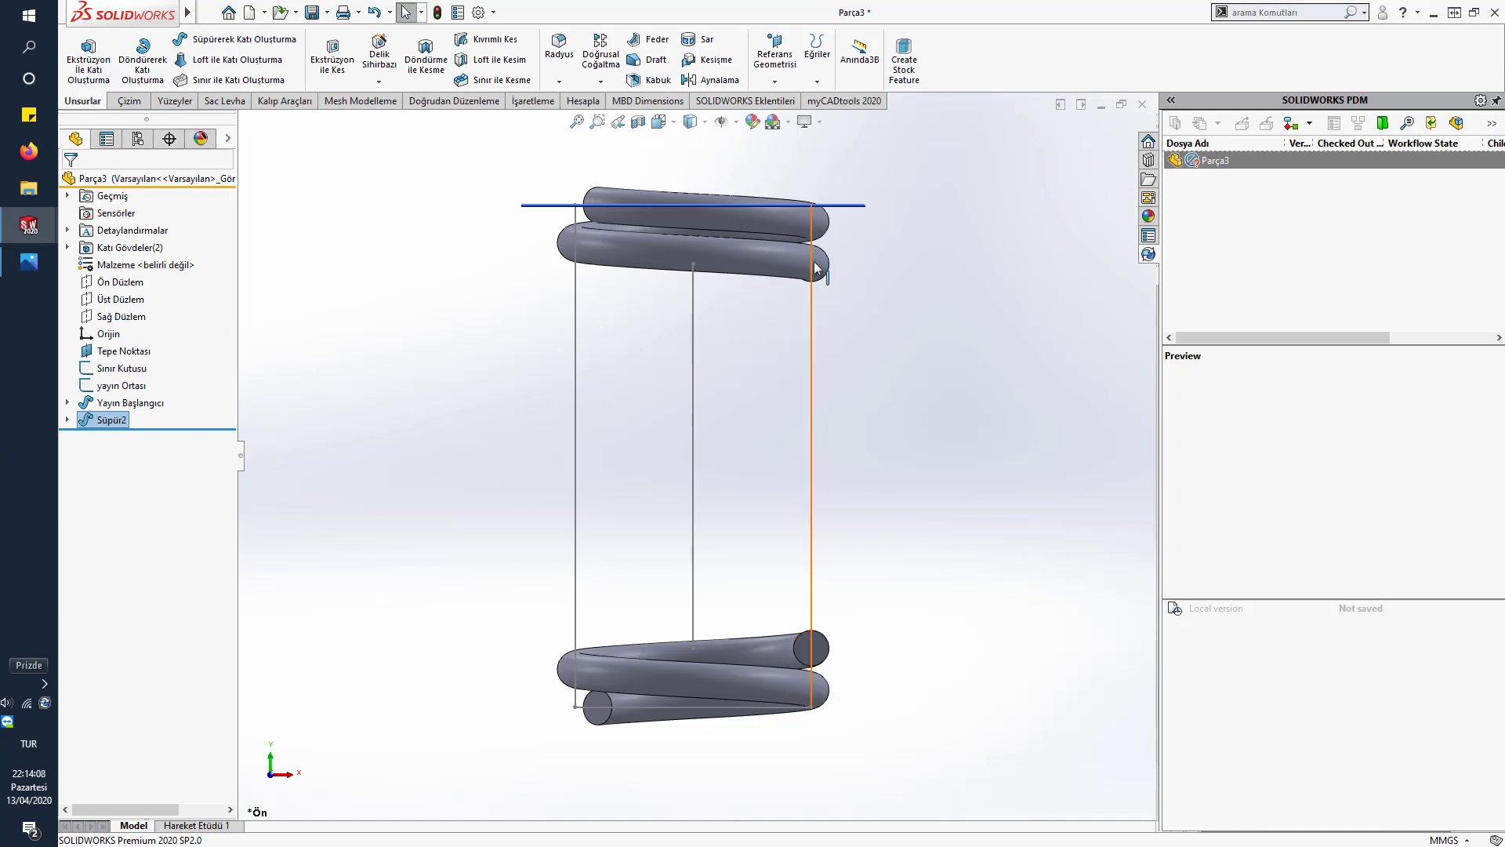
- Try to rename the lower end-coil sweep as Yayın Sonu
{"action": "left_click", "coordinate": [111, 420]}
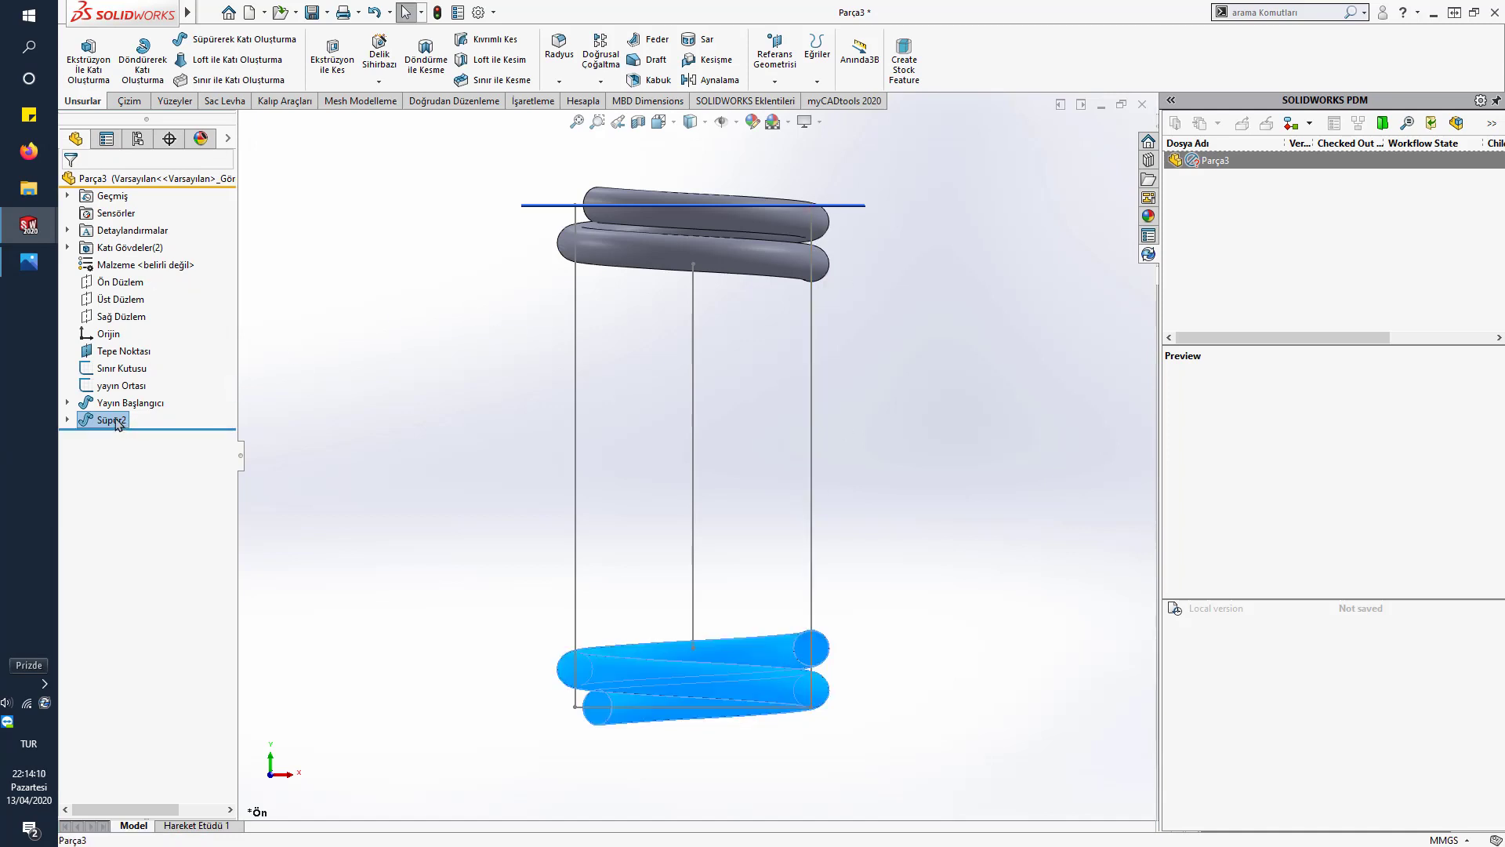
{"action": "left_click", "coordinate": [111, 421]}
{"action": "type", "text": "Yayı"}
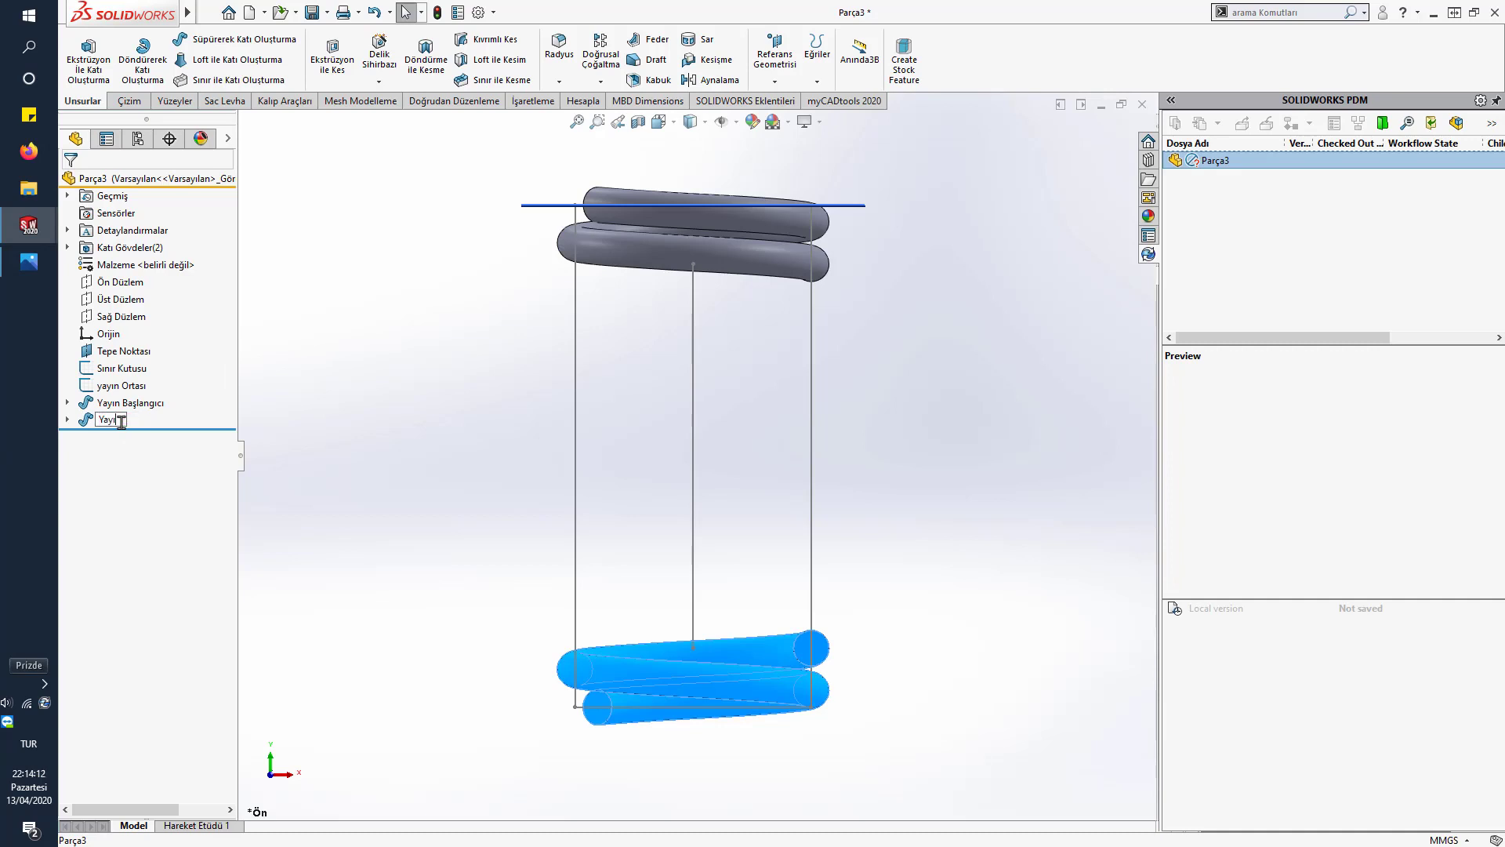
{"action": "type", "text": "n Sonu"}
{"action": "key", "text": "Return"}
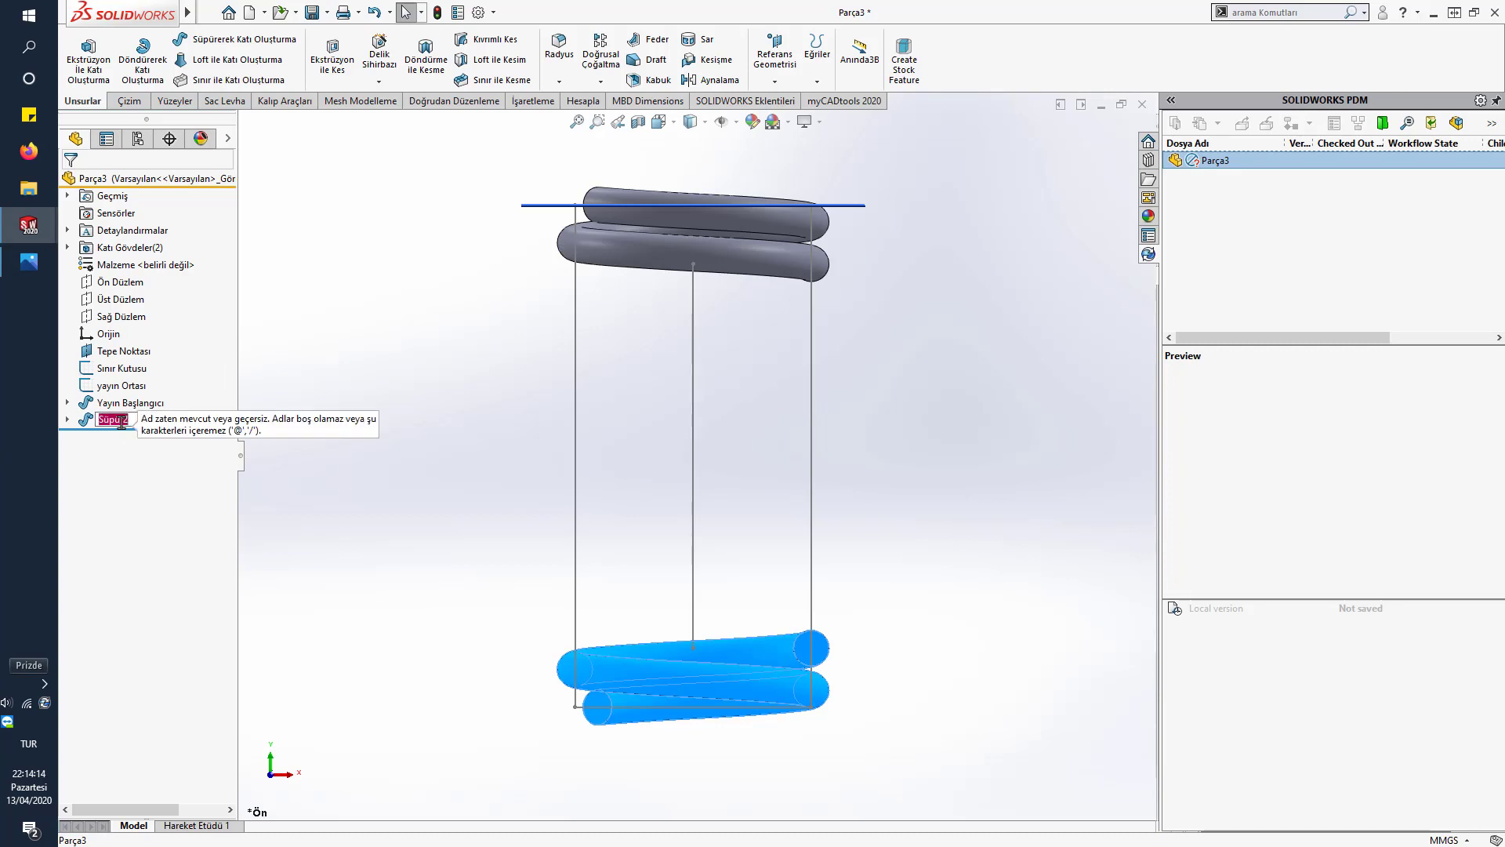
- Name the lower end-coil sweep Yayın Son
{"action": "type", "text": "Yayın Sor"}
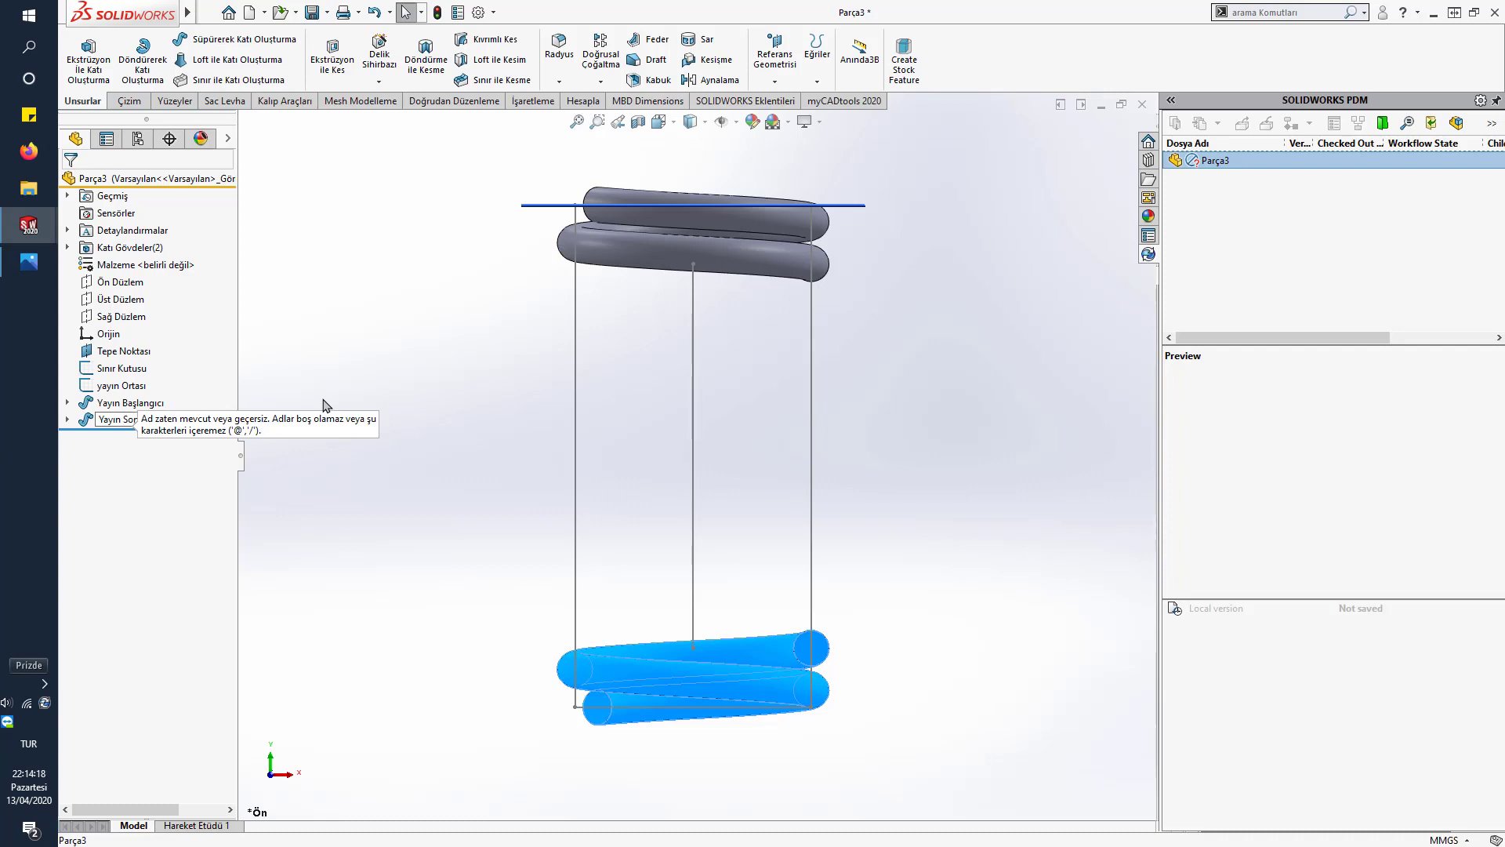
{"action": "key", "text": "Return"}
{"action": "left_click", "coordinate": [382, 414]}
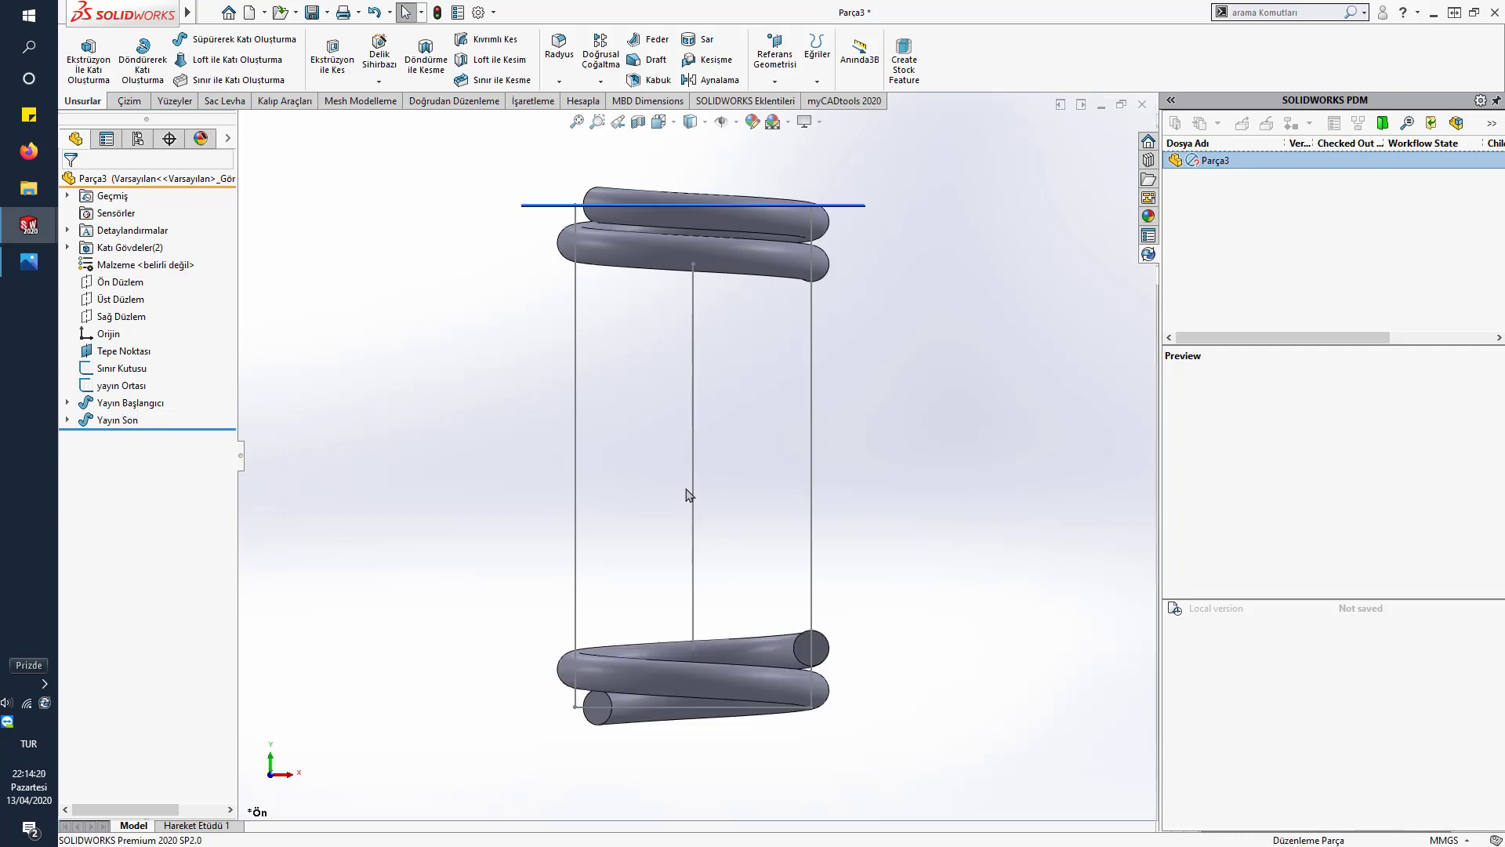
- Sweep the lower coil's upper end face along the yayın Ortası line with a specified twist of 4 revolutions
{"action": "left_click", "coordinate": [235, 39]}
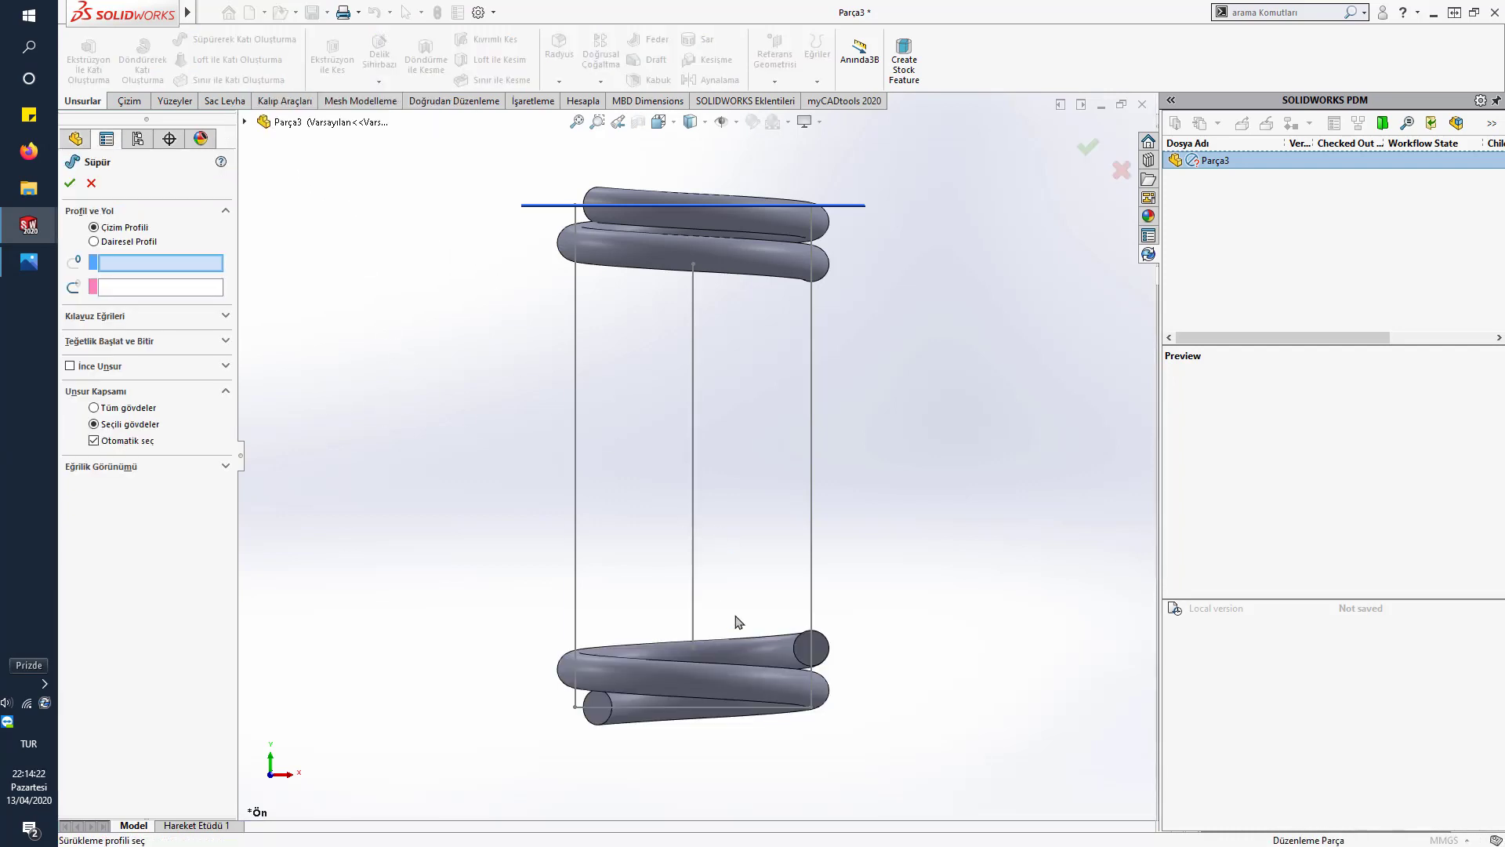
{"action": "left_click", "coordinate": [821, 647]}
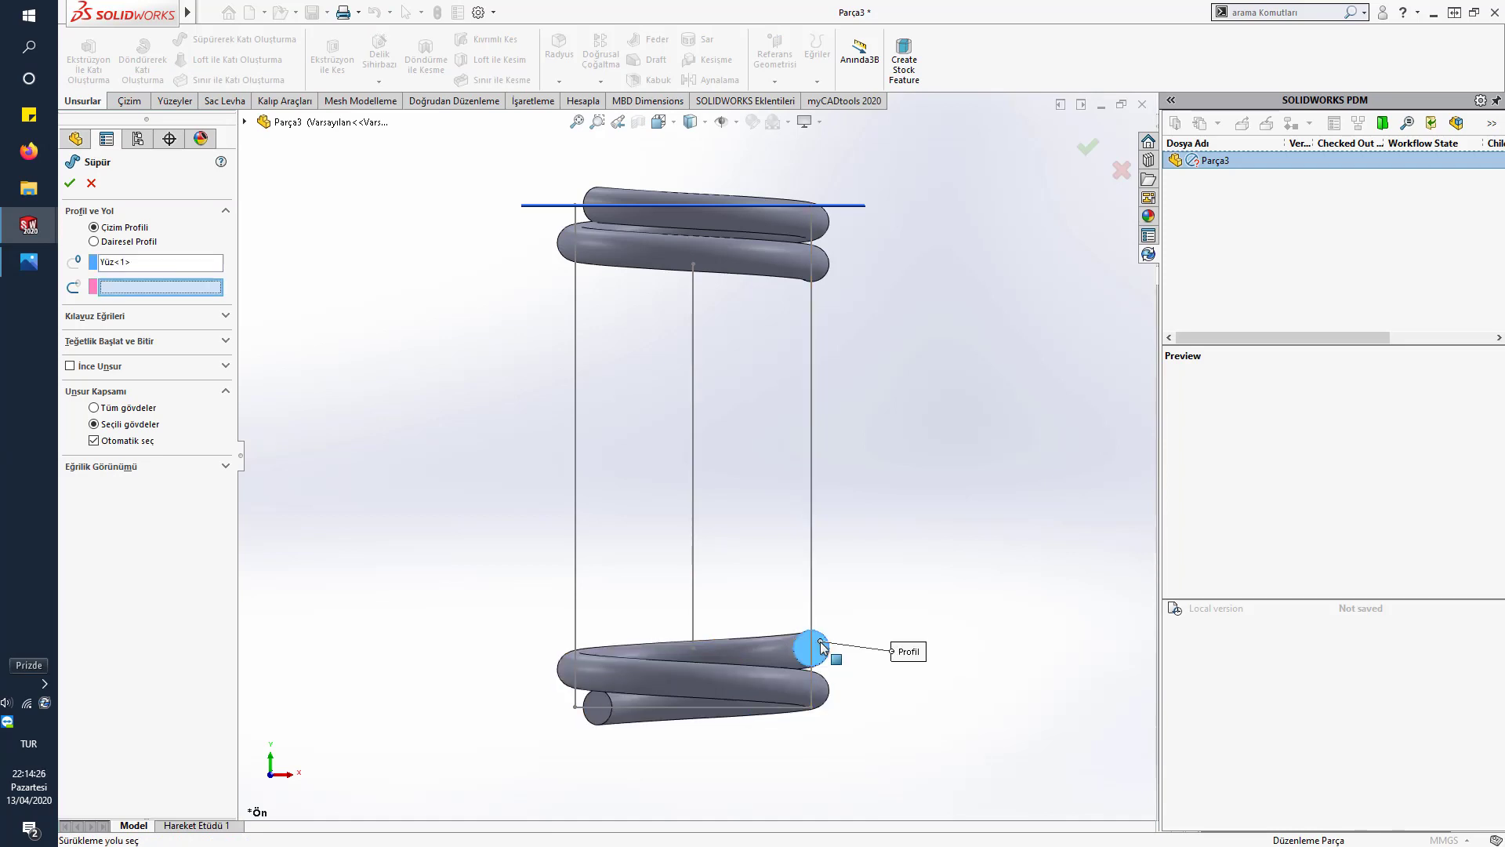
{"action": "left_click", "coordinate": [693, 463]}
{"action": "left_click", "coordinate": [105, 341]}
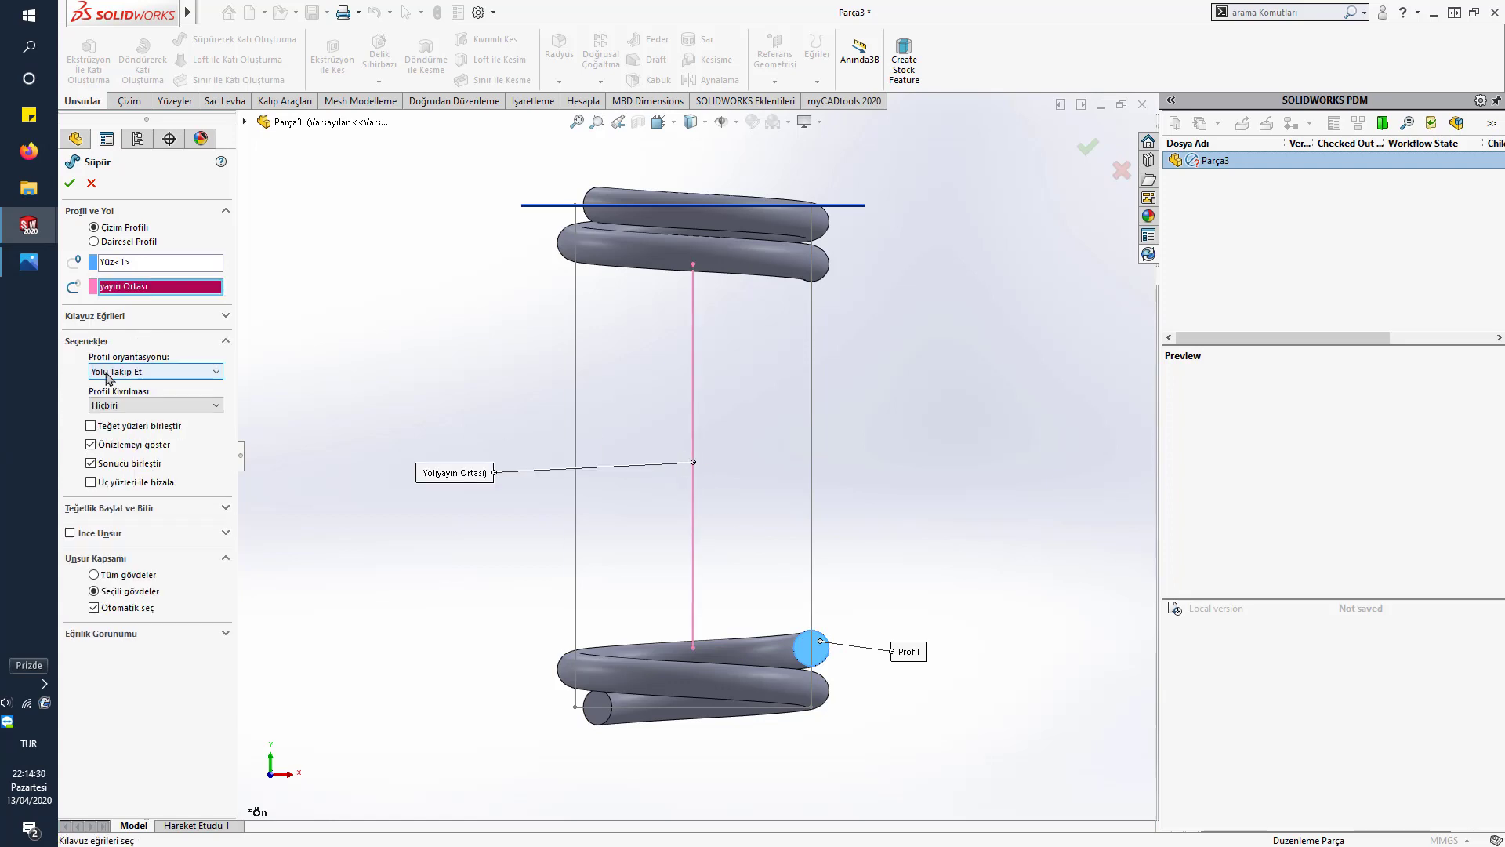
{"action": "left_click", "coordinate": [118, 405]}
{"action": "left_click", "coordinate": [116, 430]}
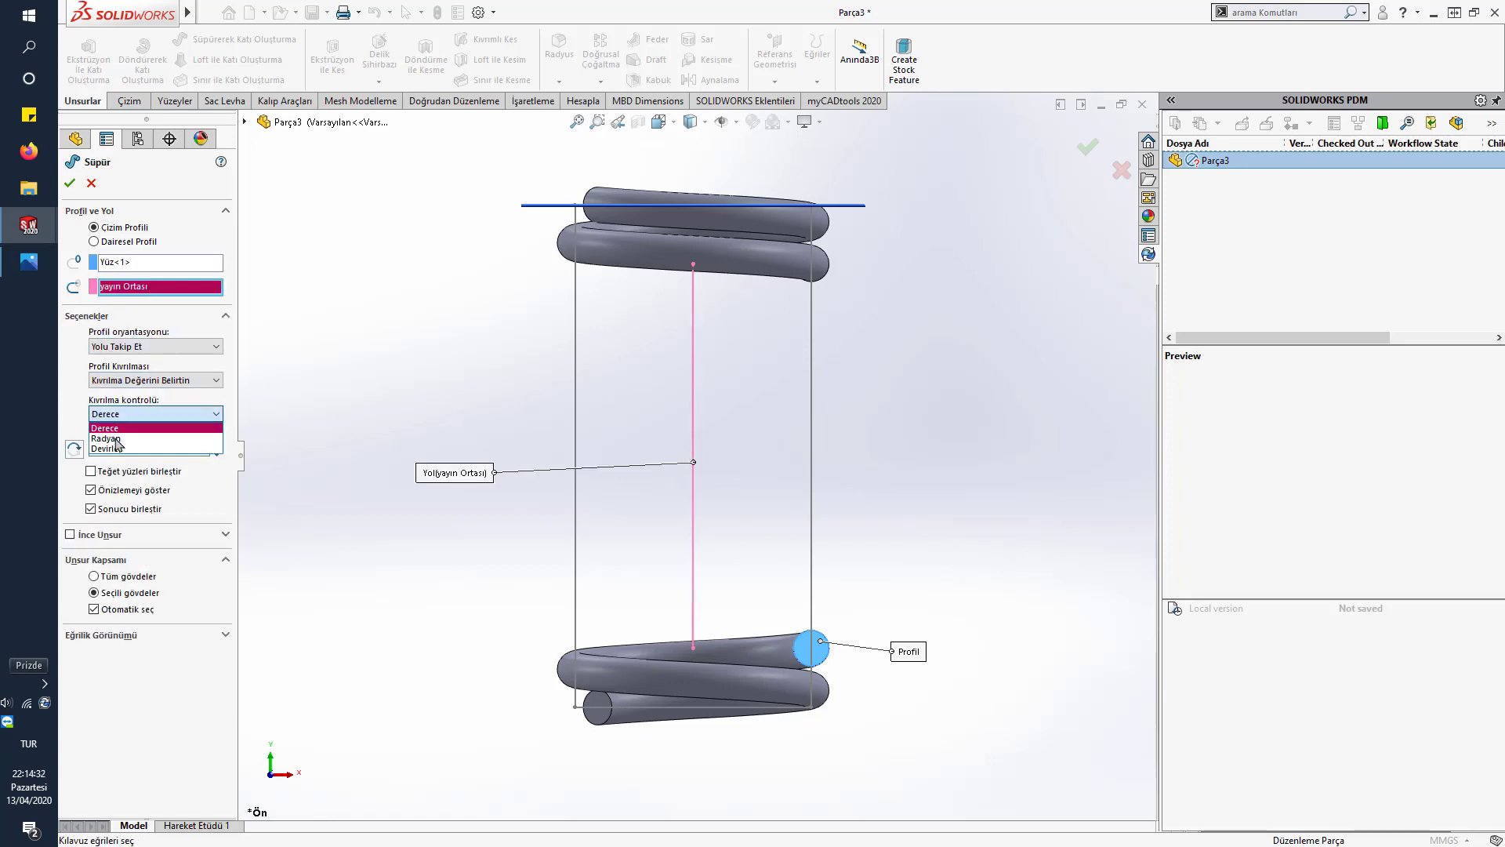
{"action": "type", "text": "4"}
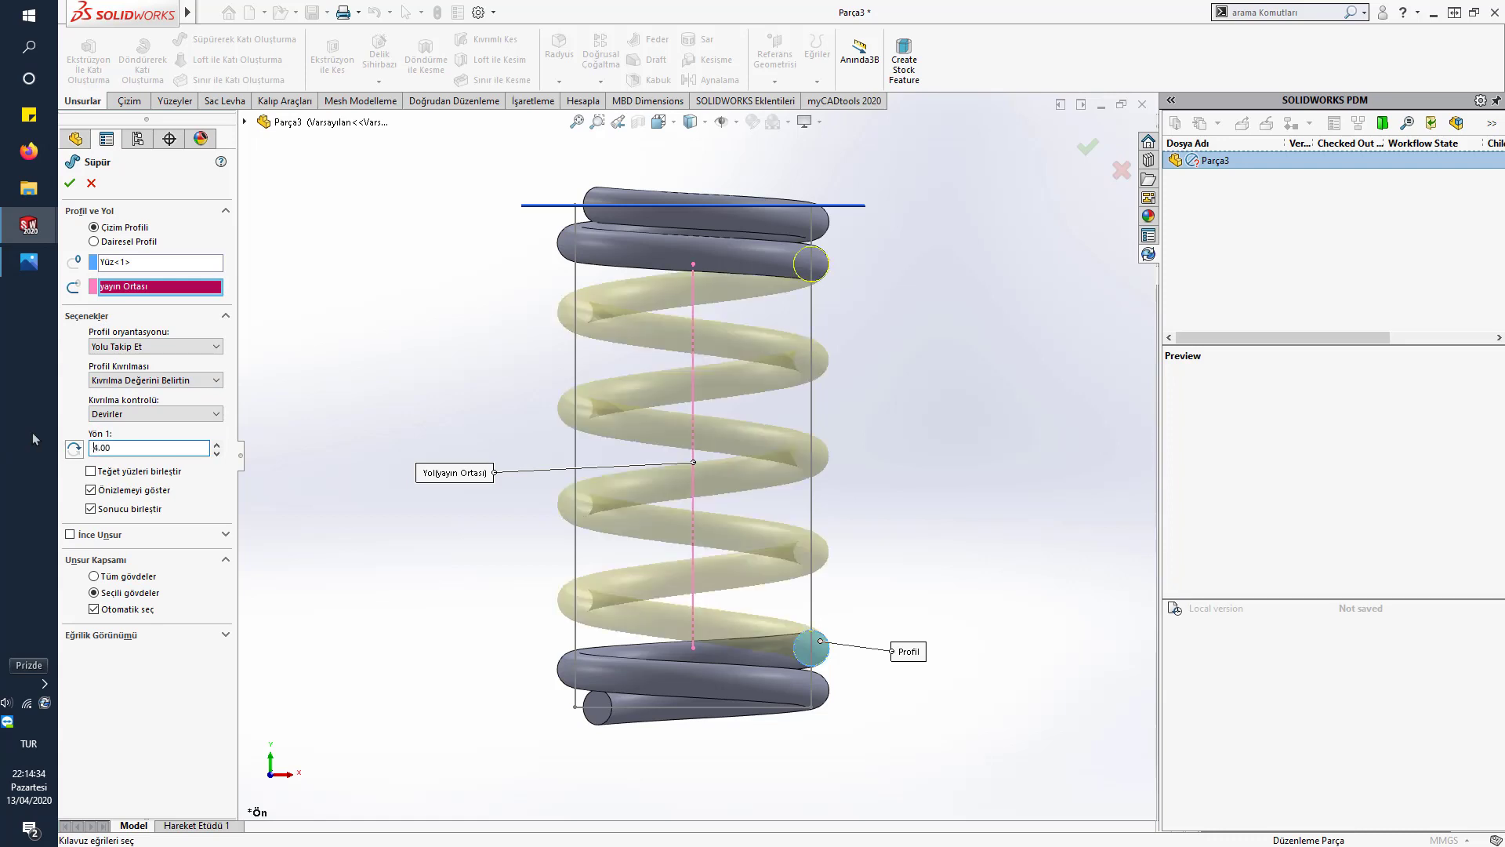
{"action": "left_click", "coordinate": [69, 183]}
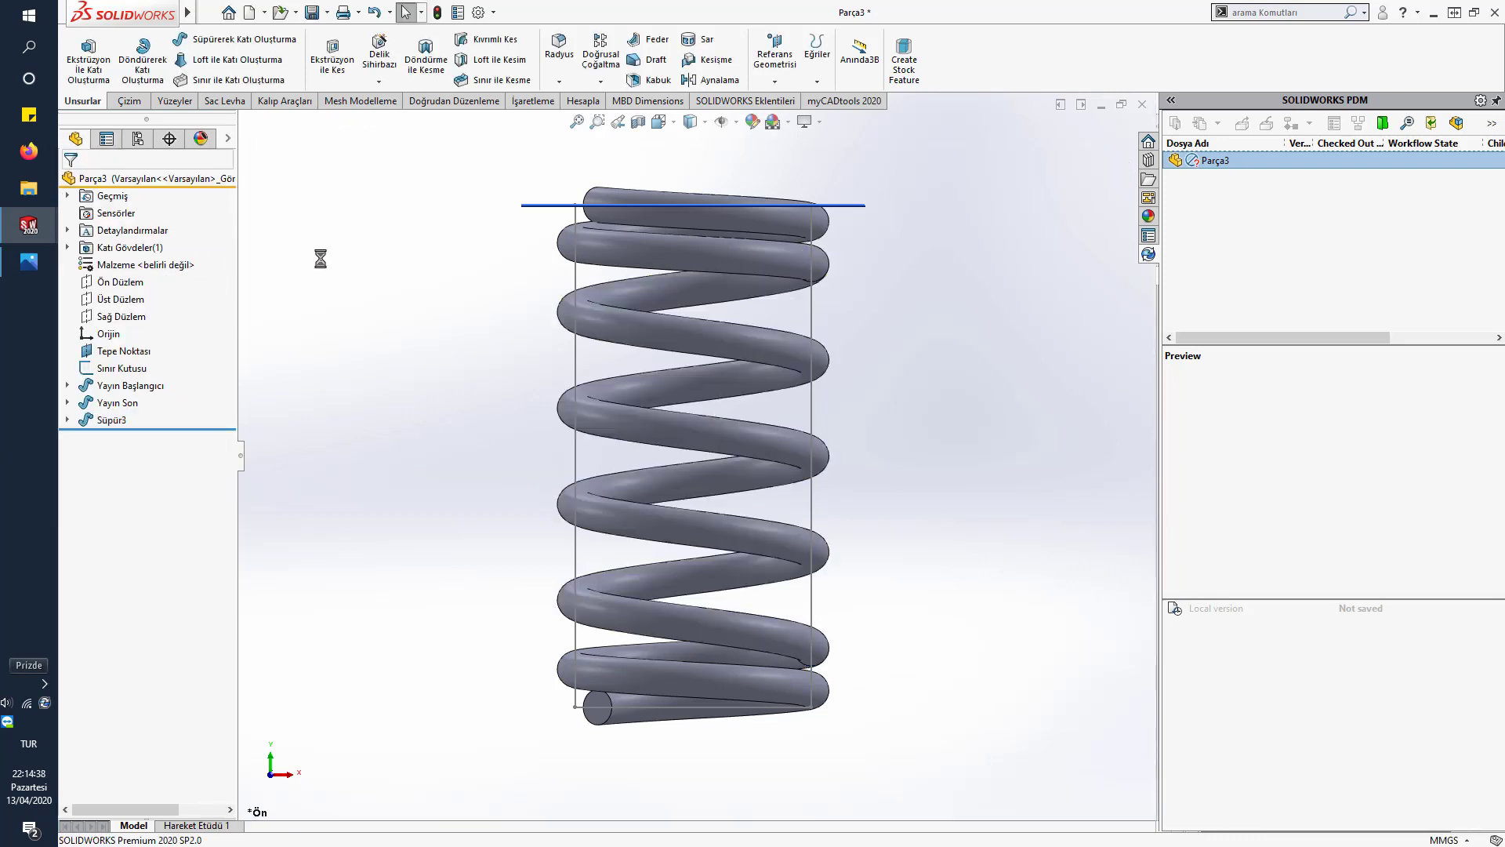
- Rename the middle-coil sweep as Yay ORtası
{"action": "left_click", "coordinate": [146, 427]}
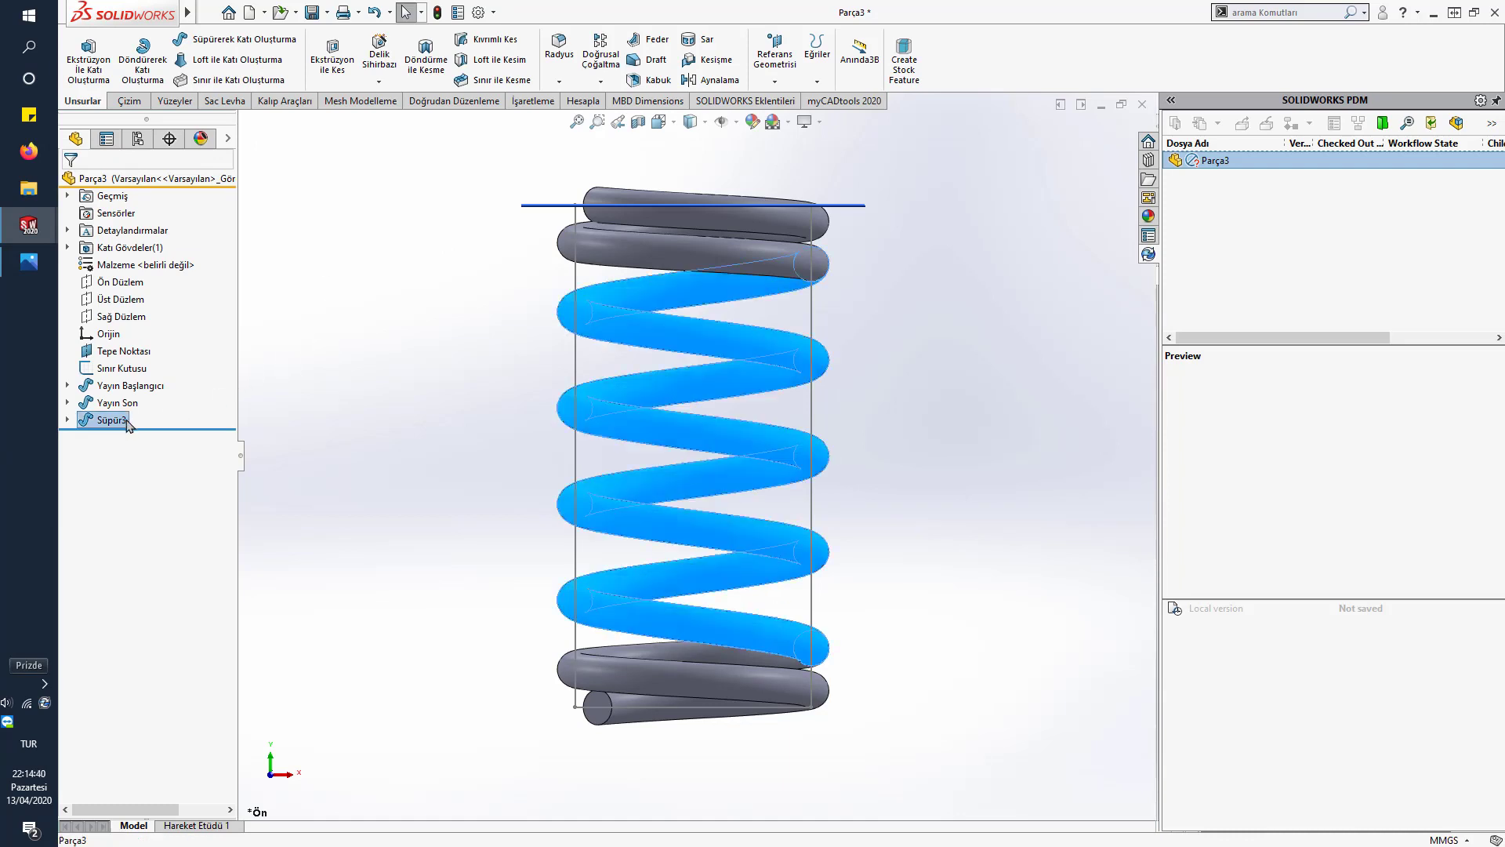
{"action": "left_click", "coordinate": [146, 427]}
{"action": "type", "text": "Yayın Ortası"}
{"action": "key", "text": "Return"}
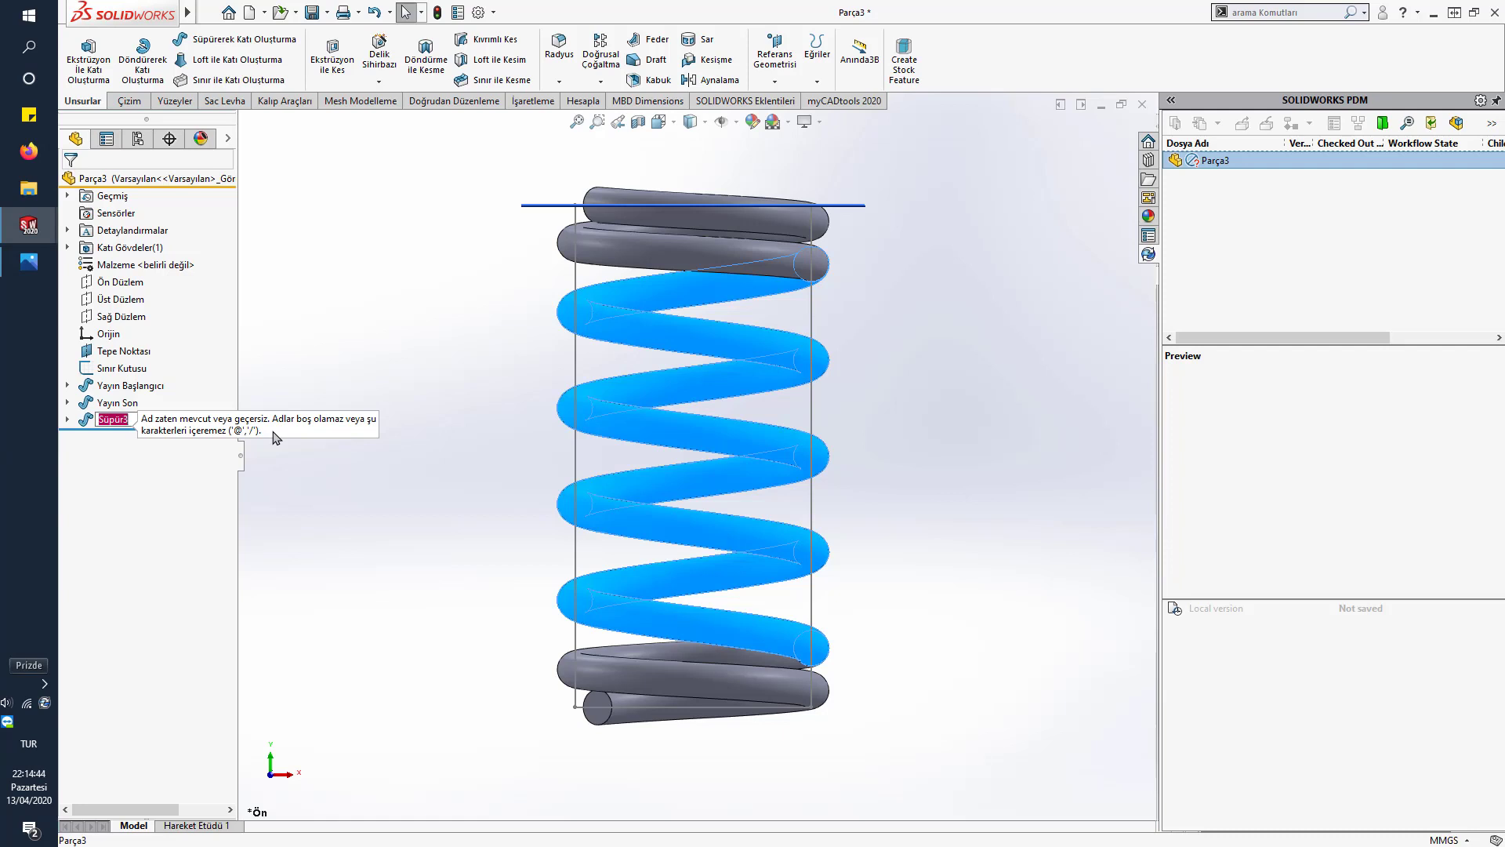
{"action": "type", "text": "Yay ORta"}
{"action": "key", "text": "Return"}
{"action": "left_click", "coordinate": [901, 453]}
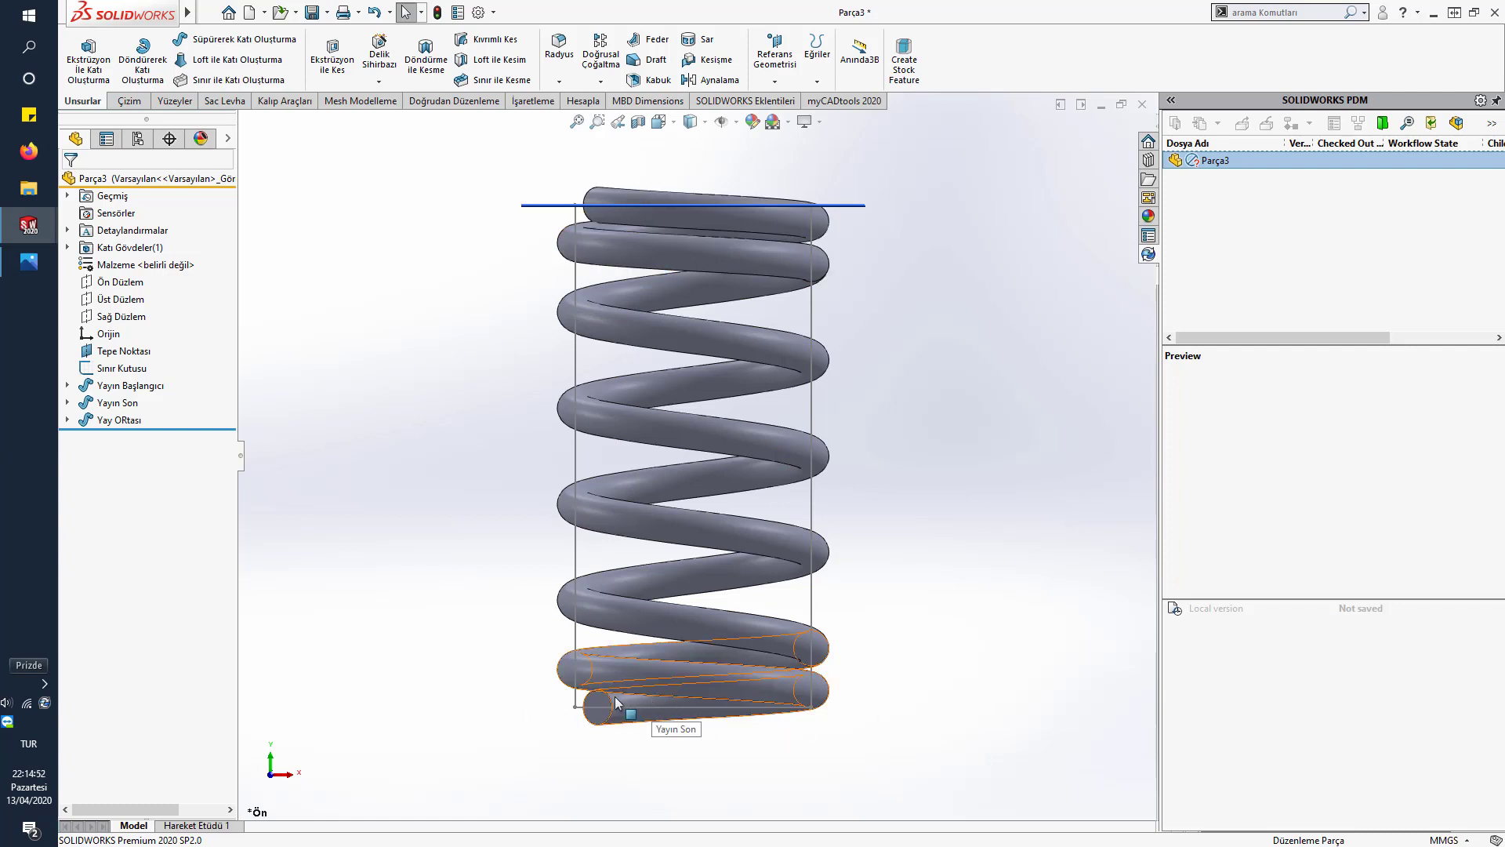
- Trim the spring's lower end flat with a surface cut that uses Üst Düzlem as the cutting plane
{"action": "left_click", "coordinate": [120, 299]}
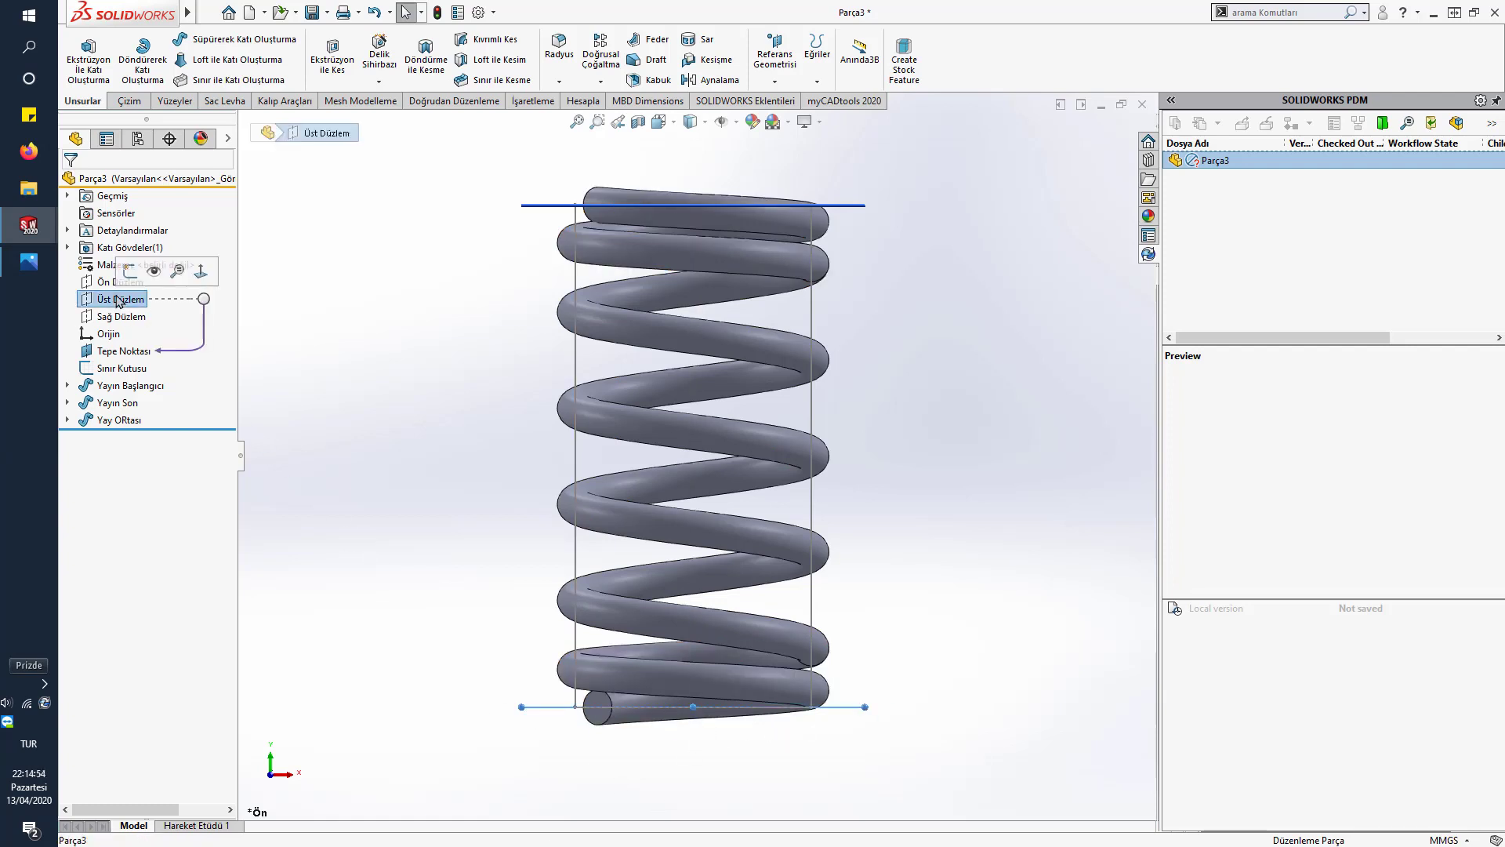
{"action": "left_click", "coordinate": [173, 100]}
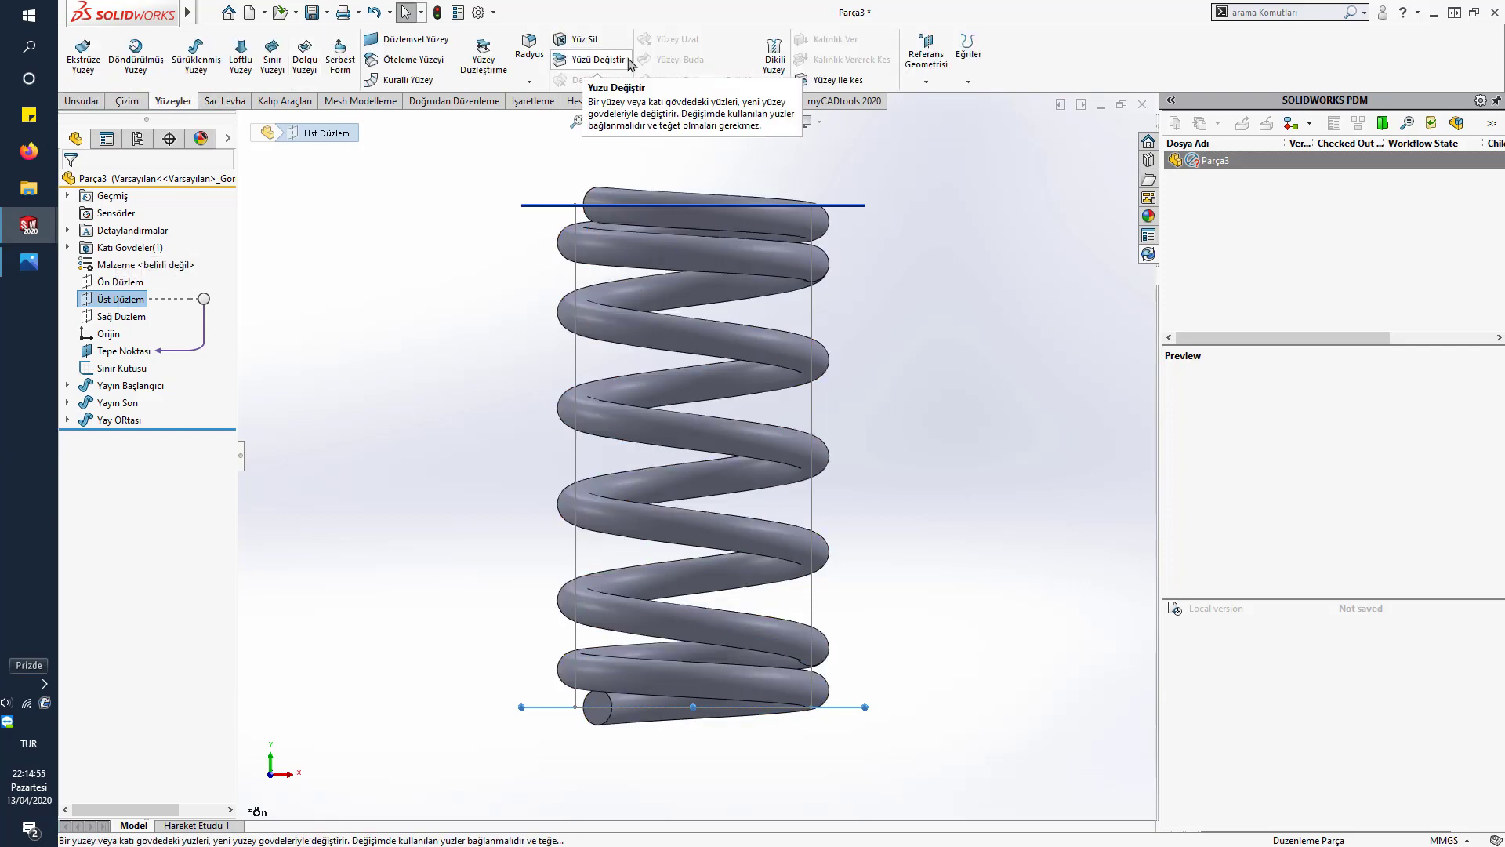
{"action": "left_click", "coordinate": [837, 80]}
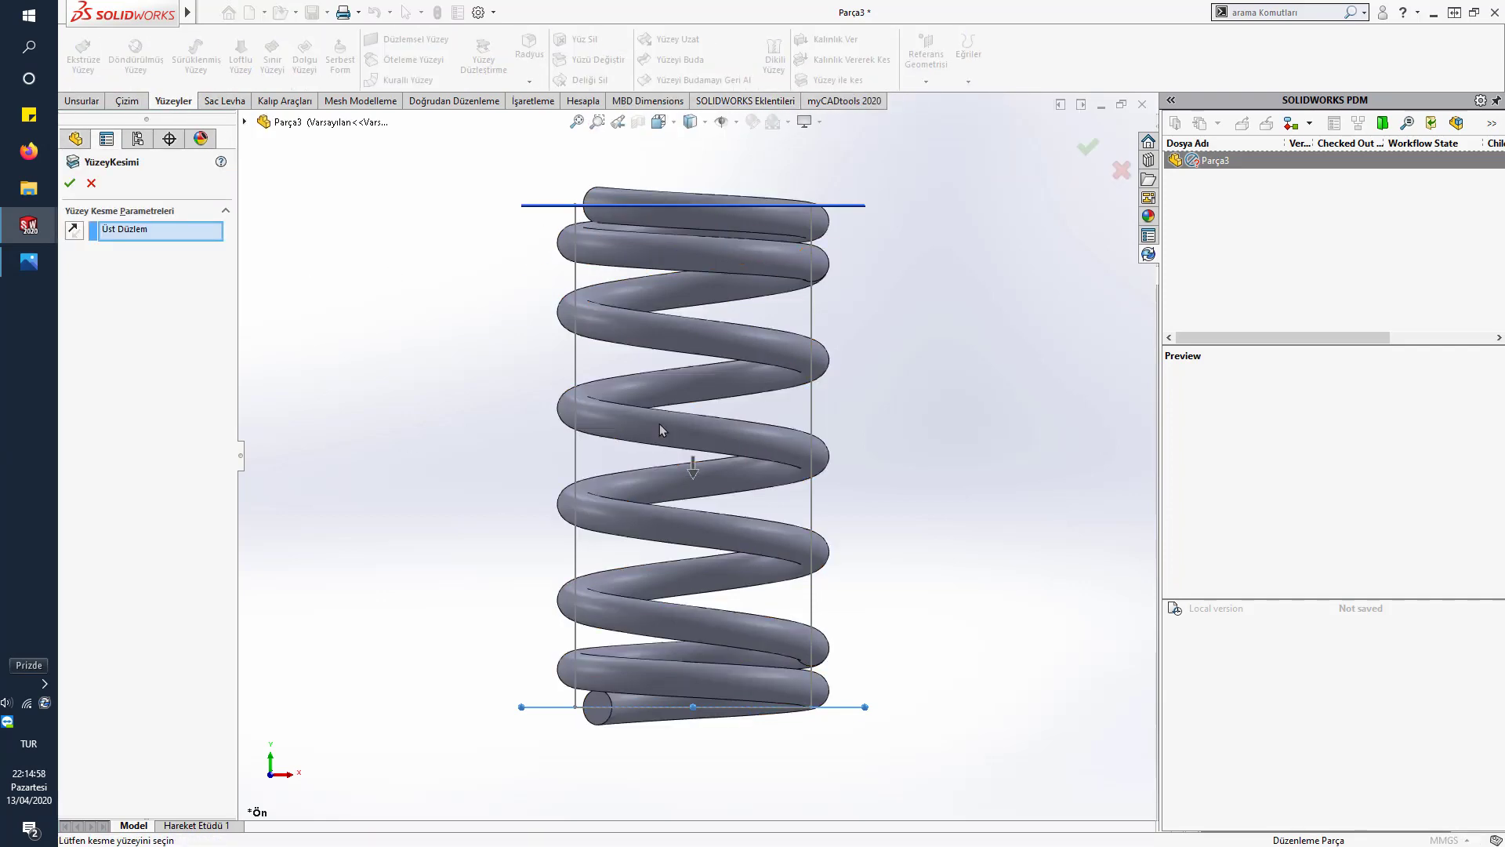
{"action": "left_click", "coordinate": [70, 182]}
{"action": "middle_click_drag", "start_coordinate": [624, 672], "coordinate": [668, 633]}
{"action": "scroll", "coordinate": [602, 324], "scroll_direction": "up", "scroll_amount": 1}
{"action": "middle_click_drag", "start_coordinate": [487, 337], "coordinate": [470, 342]}
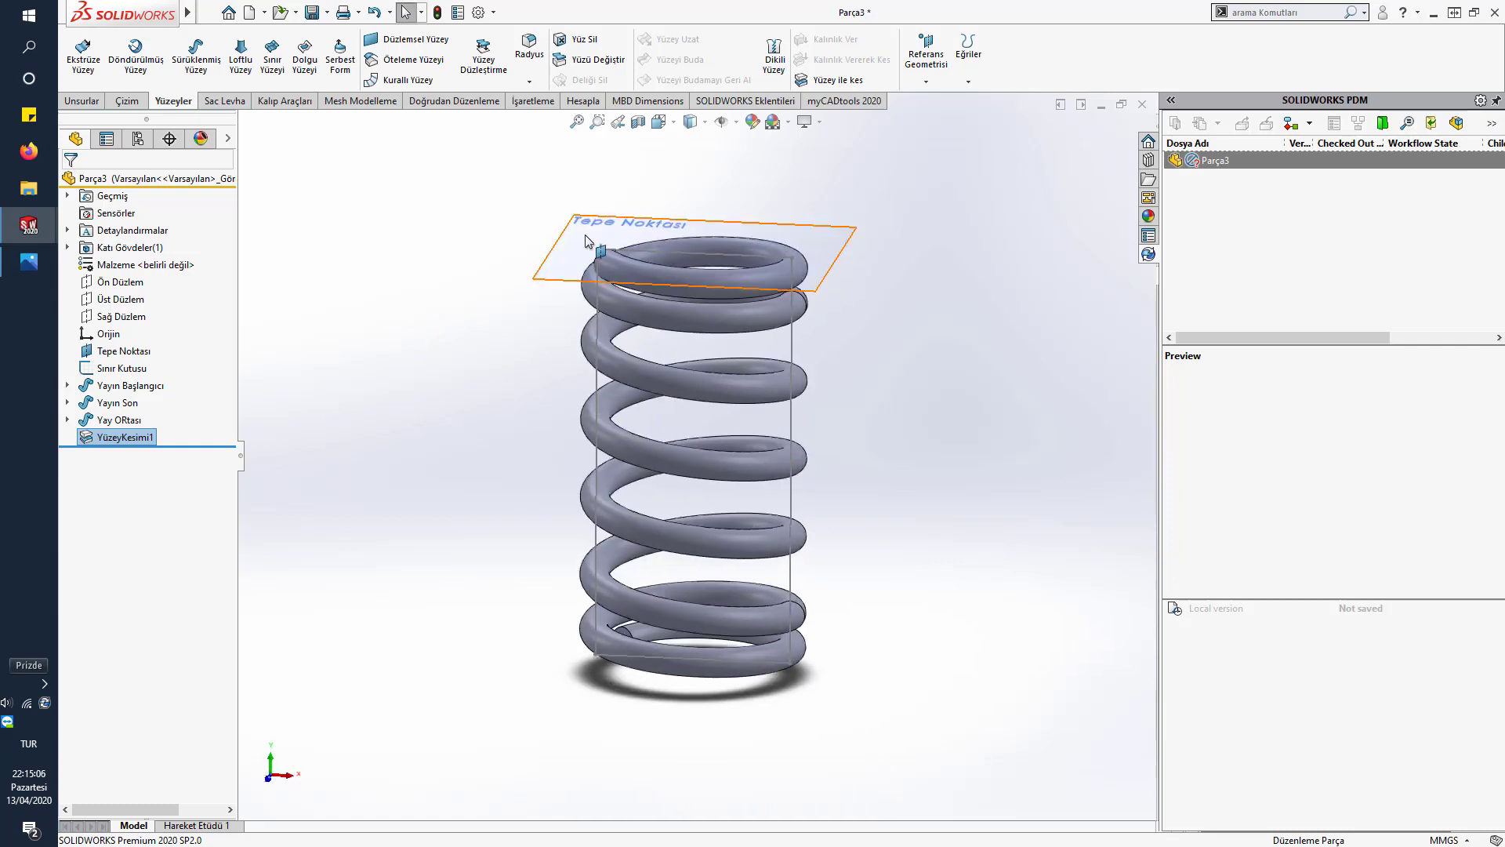
- Show the Yayın Başı sketch contained in the Yayın Başlangıcı sweep
{"action": "mouse_move", "coordinate": [529, 290]}
{"action": "middle_mouse_down"}
{"action": "mouse_move", "coordinate": [514, 249]}
{"action": "mouse_move", "coordinate": [534, 299]}
{"action": "mouse_move", "coordinate": [554, 287]}
{"action": "middle_mouse_up"}
{"action": "left_click", "coordinate": [555, 279]}
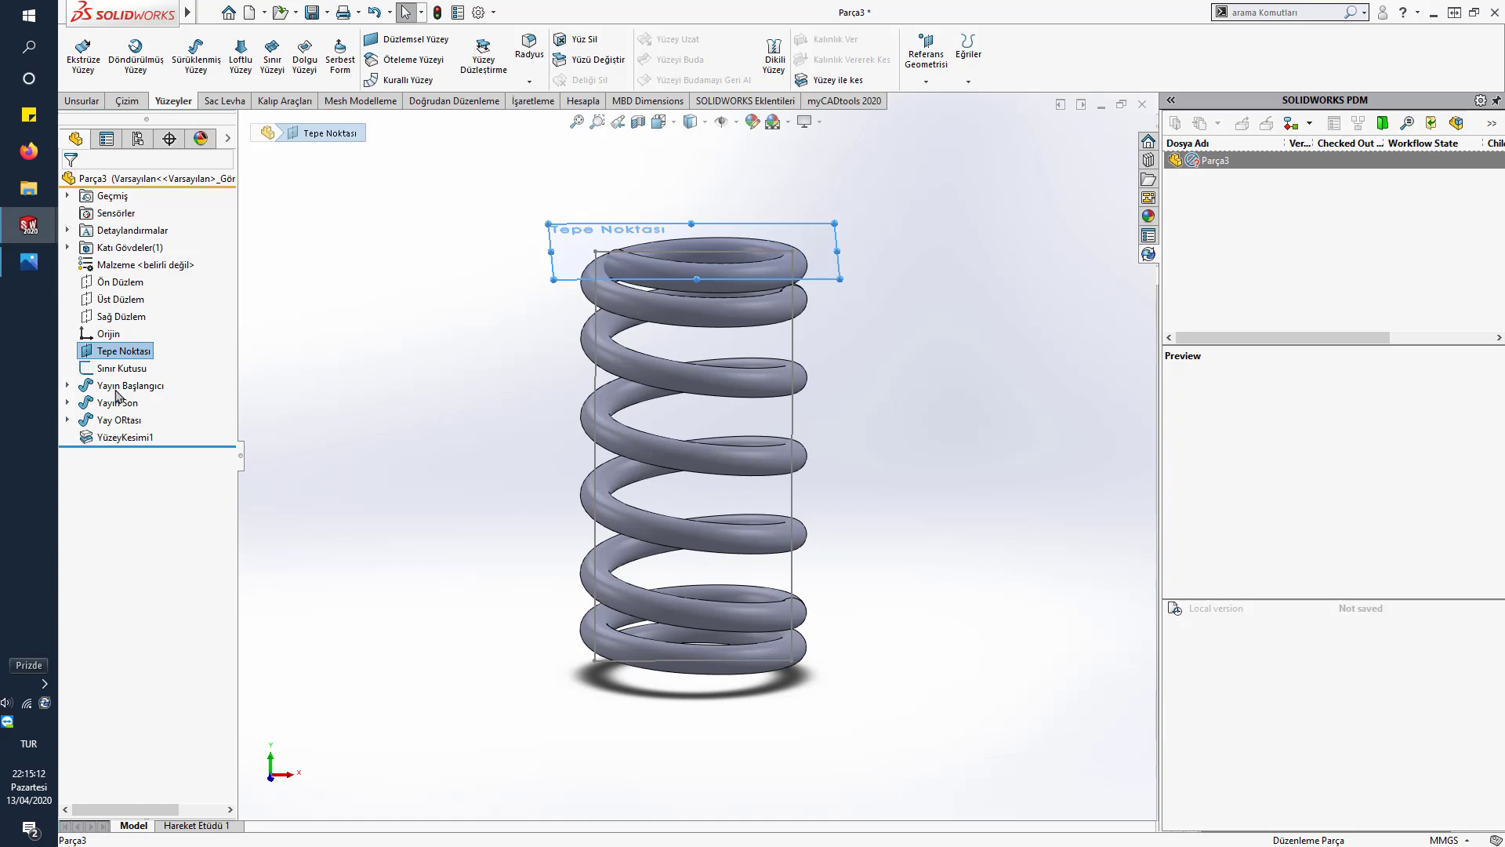
{"action": "left_click", "coordinate": [68, 385]}
{"action": "left_click", "coordinate": [130, 421]}
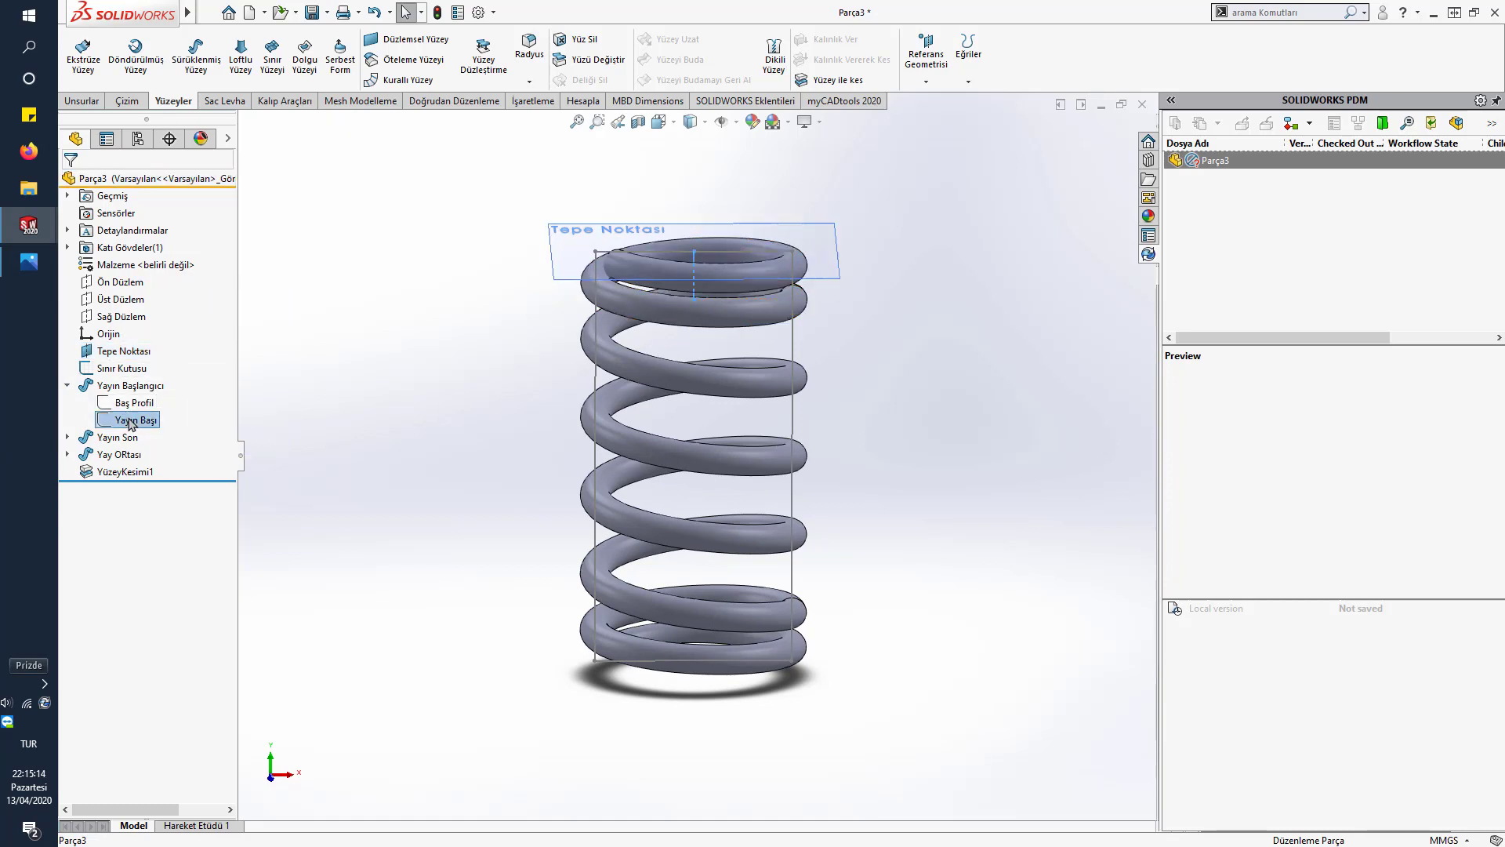
{"action": "mouse_move", "coordinate": [130, 421]}
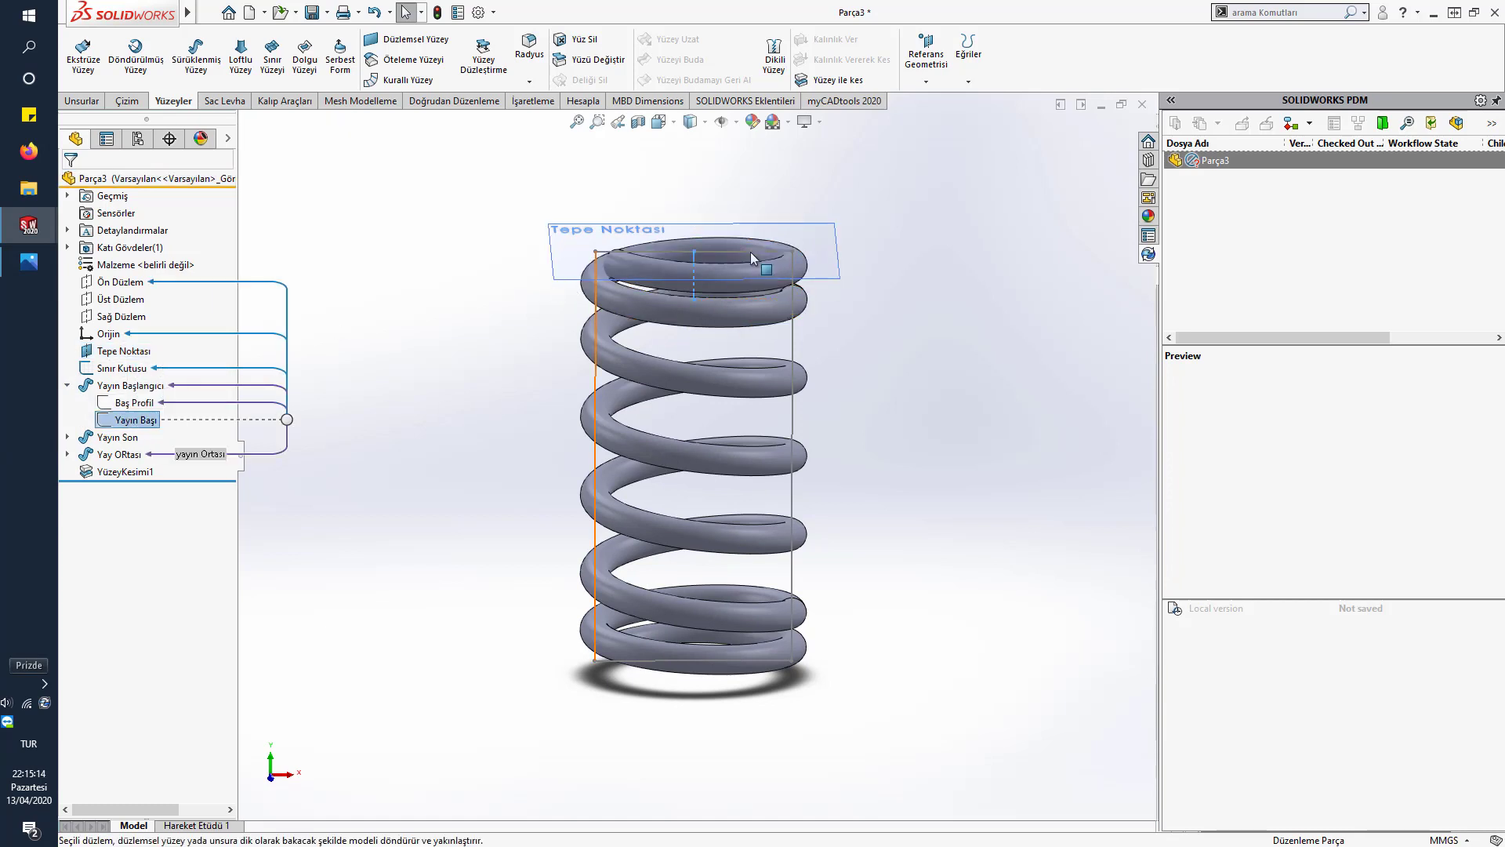
{"action": "right_click", "coordinate": [157, 421]}
{"action": "left_click", "coordinate": [346, 329]}
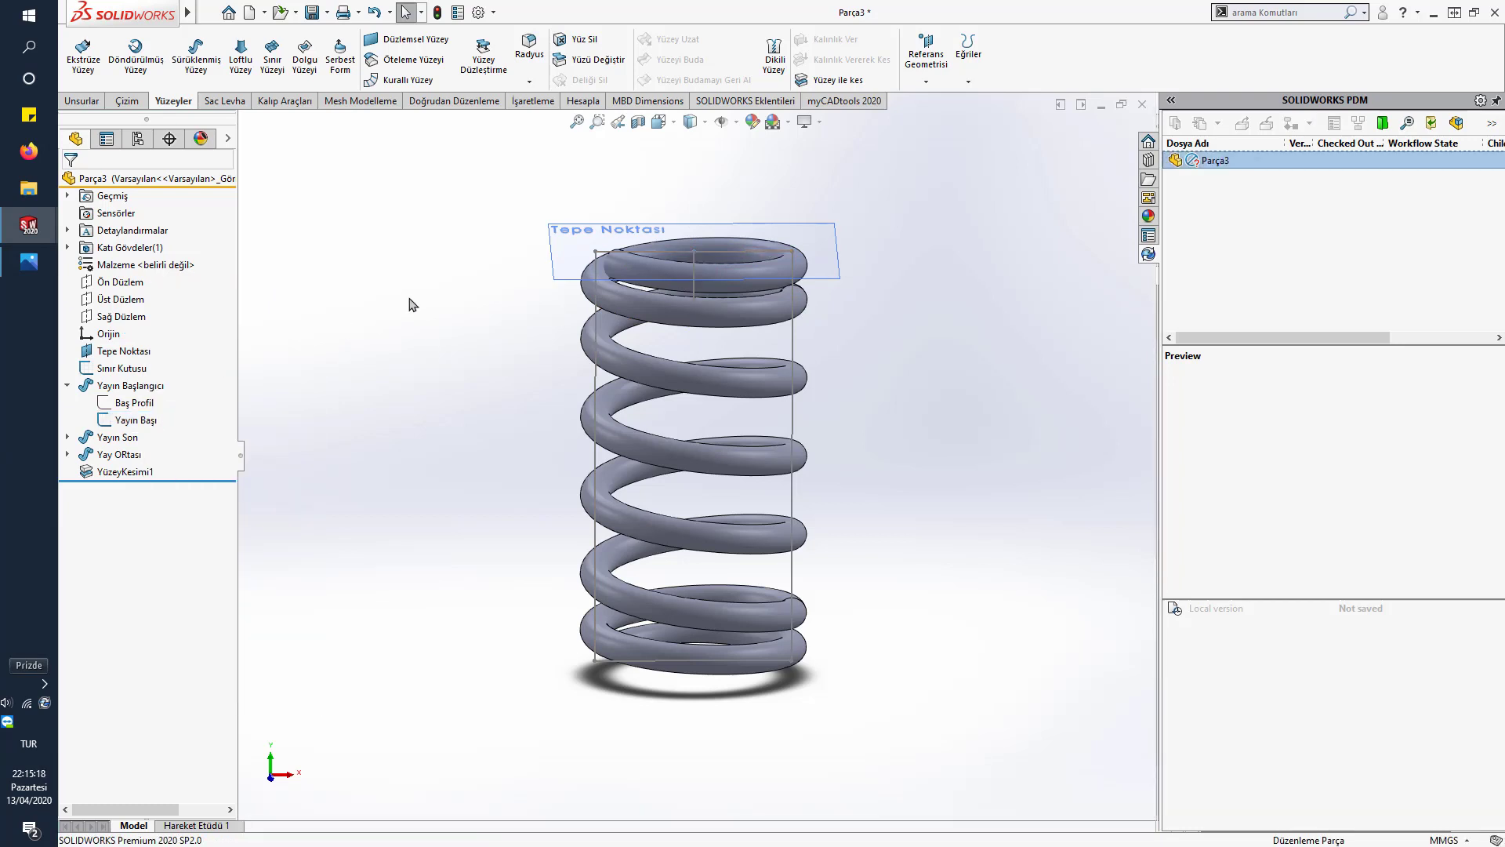
- Create a reference plane parallel to Üst Düzlem and coincident with the upper endpoint of the Yayın Başı line
{"action": "middle_click_drag", "start_coordinate": [413, 305], "coordinate": [464, 302]}
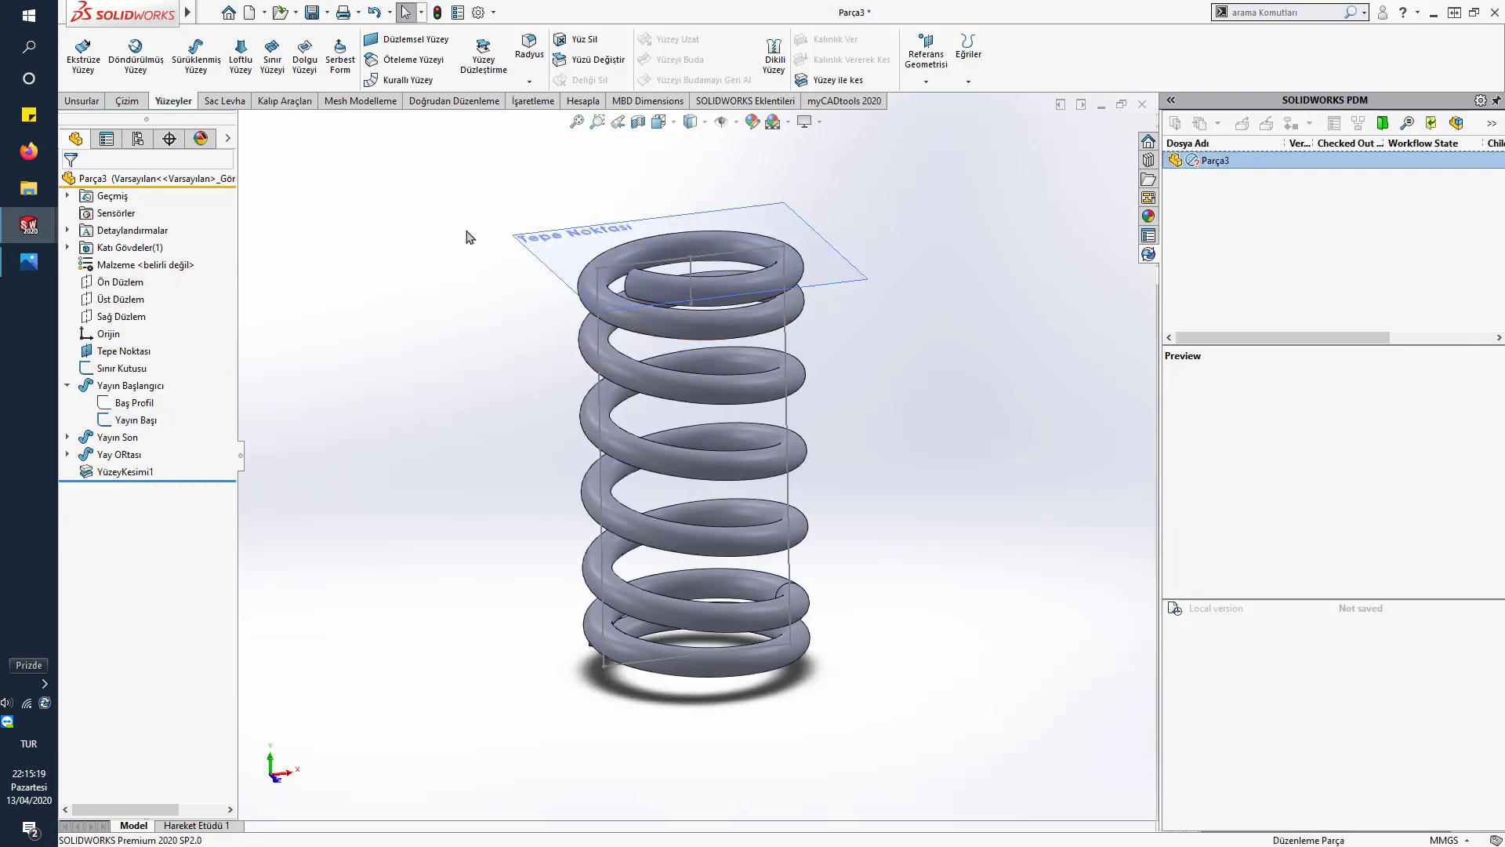
{"action": "left_click", "coordinate": [82, 100]}
{"action": "left_click", "coordinate": [775, 63]}
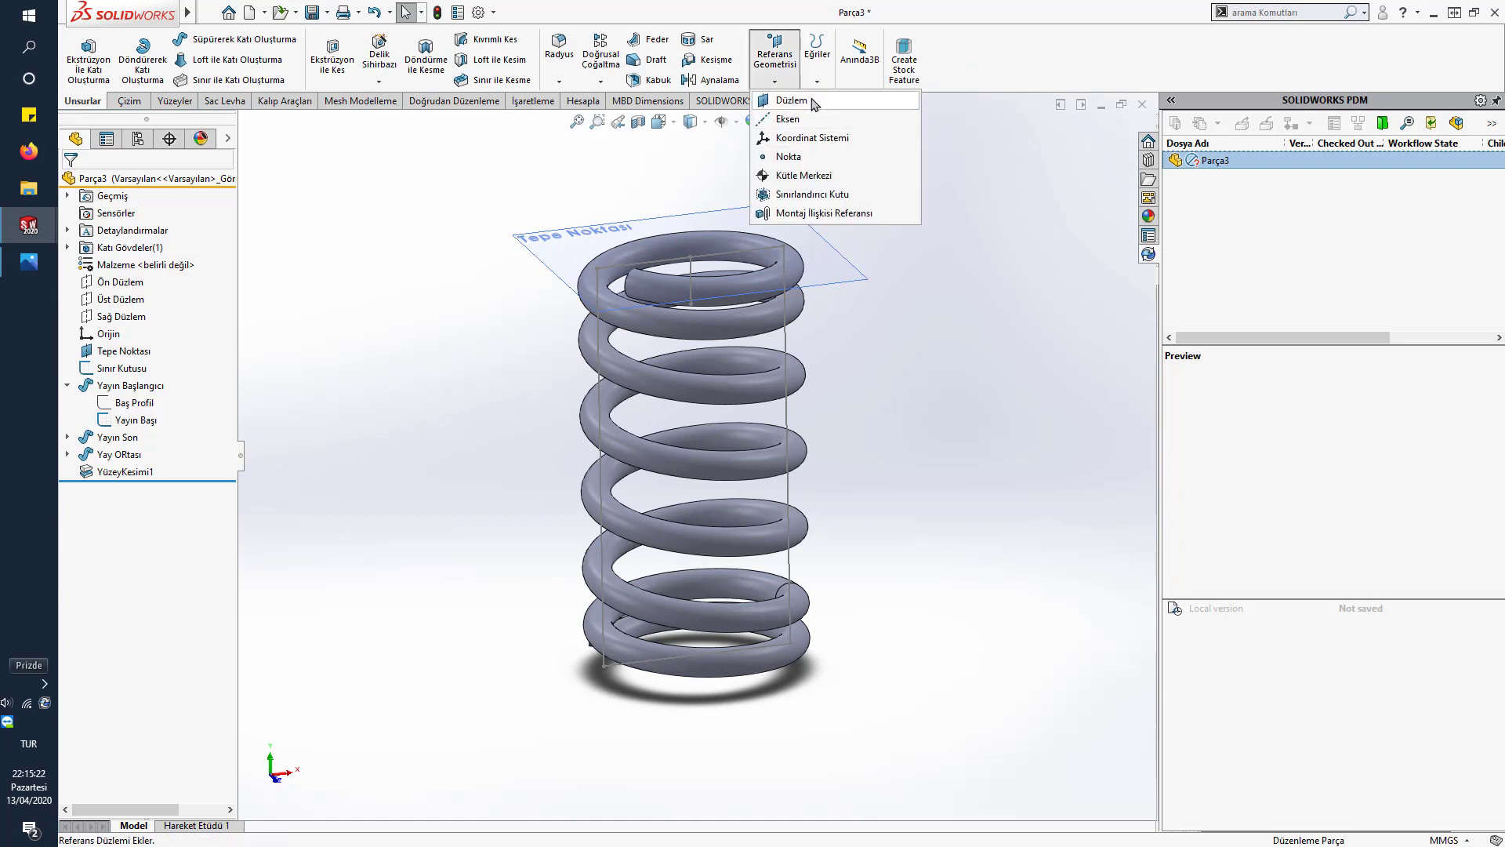
{"action": "left_click", "coordinate": [792, 100]}
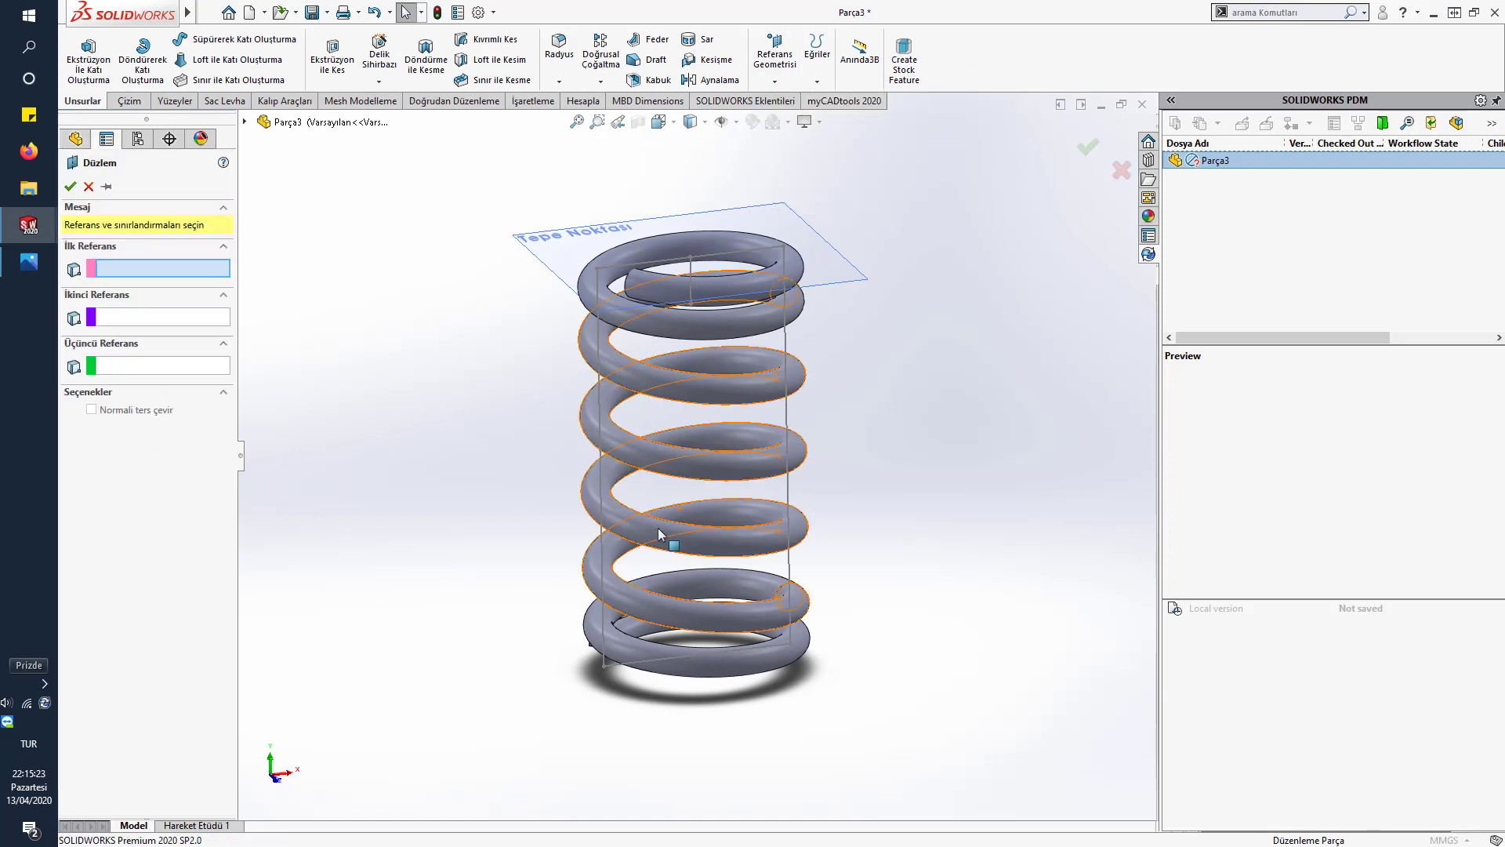
{"action": "left_click", "coordinate": [245, 122]}
{"action": "left_click", "coordinate": [244, 122]}
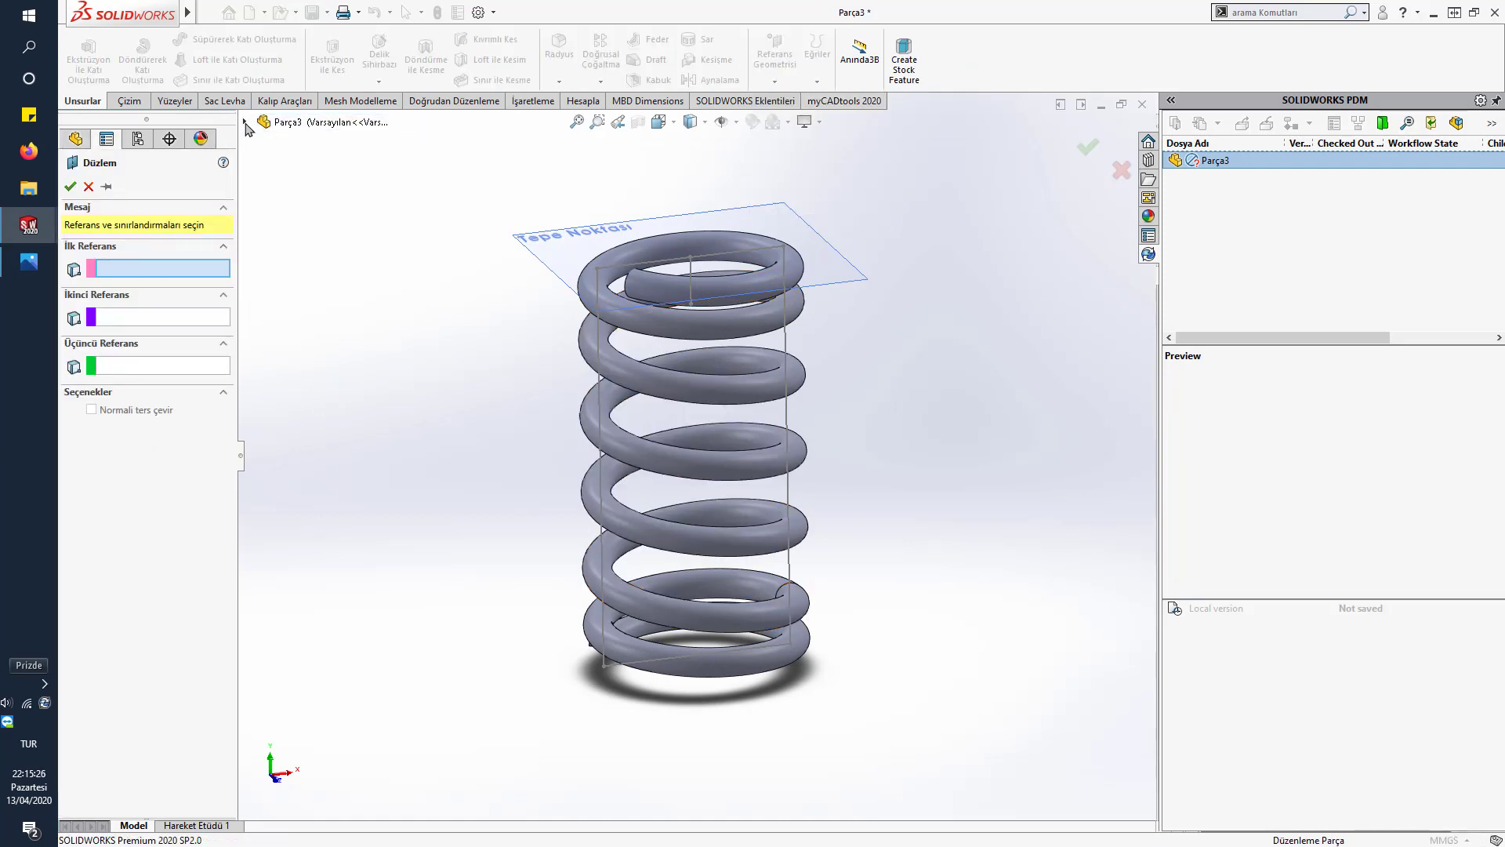
{"action": "left_click", "coordinate": [244, 122]}
{"action": "left_click", "coordinate": [313, 243]}
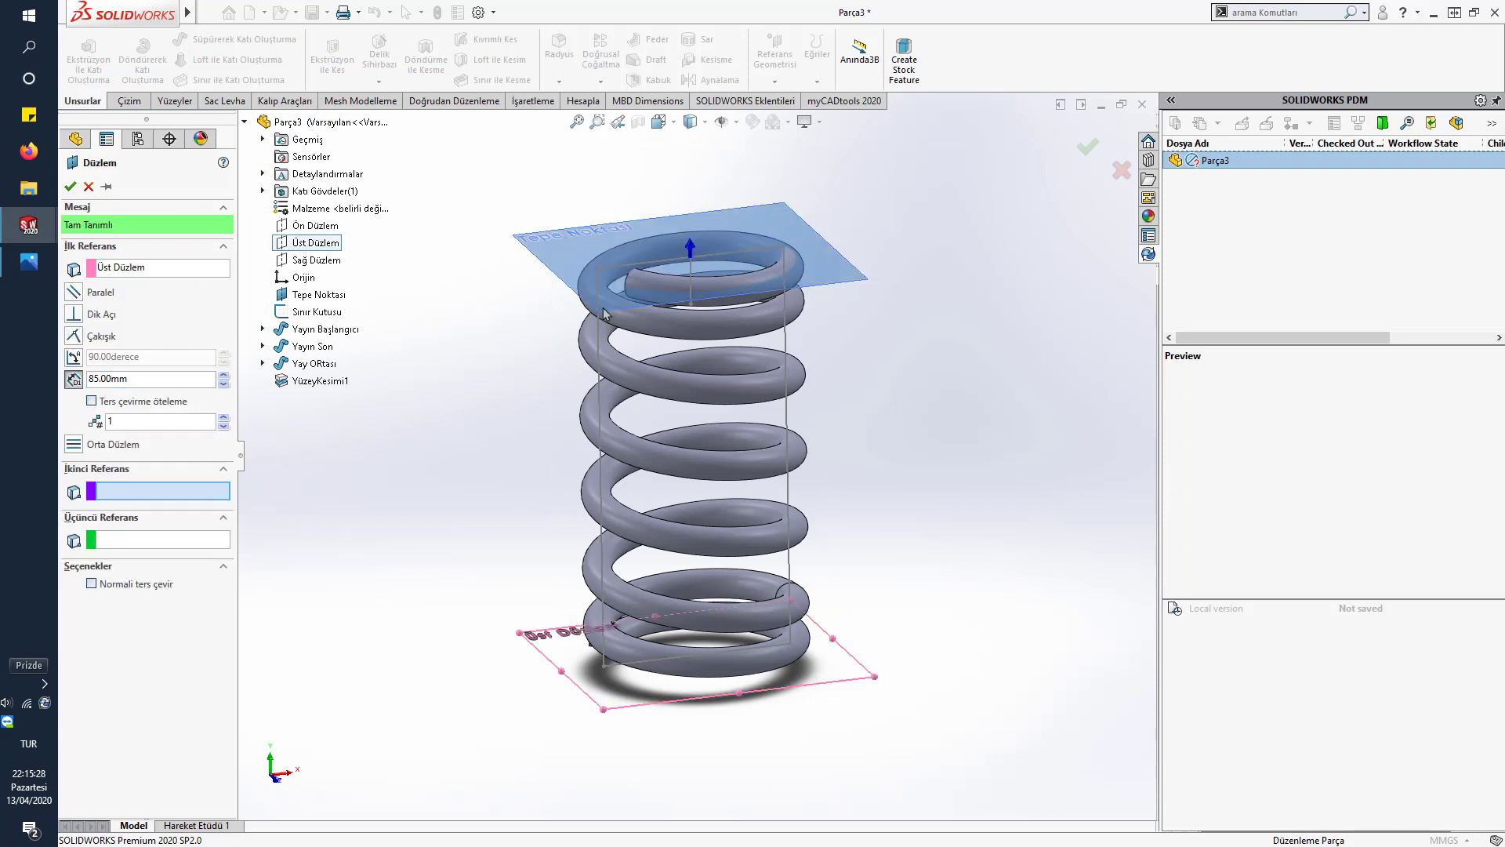
{"action": "scroll", "coordinate": [693, 259], "scroll_direction": "down", "scroll_amount": 3}
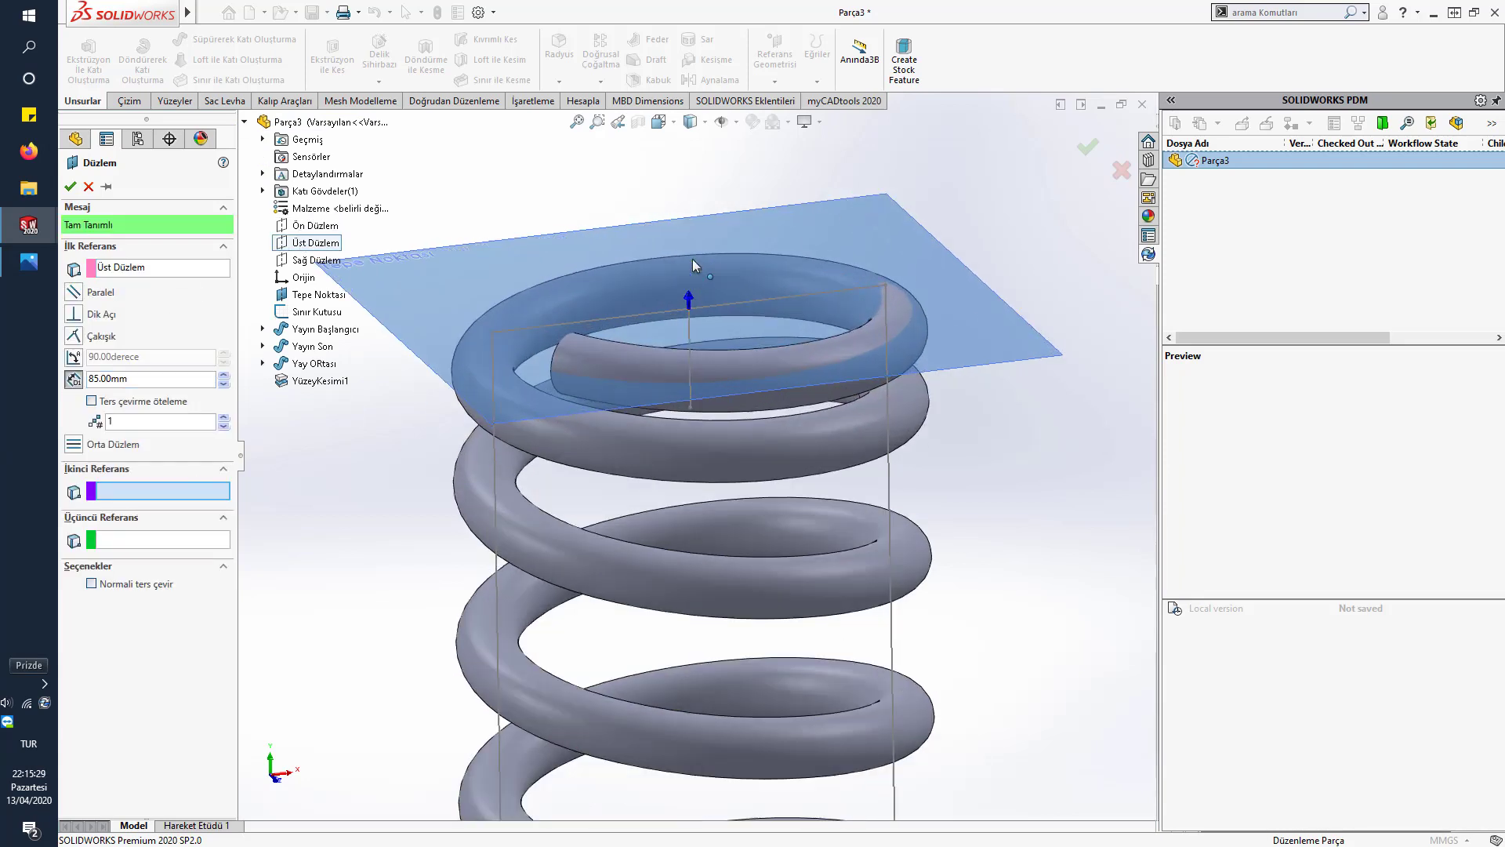
{"action": "left_click", "coordinate": [690, 311]}
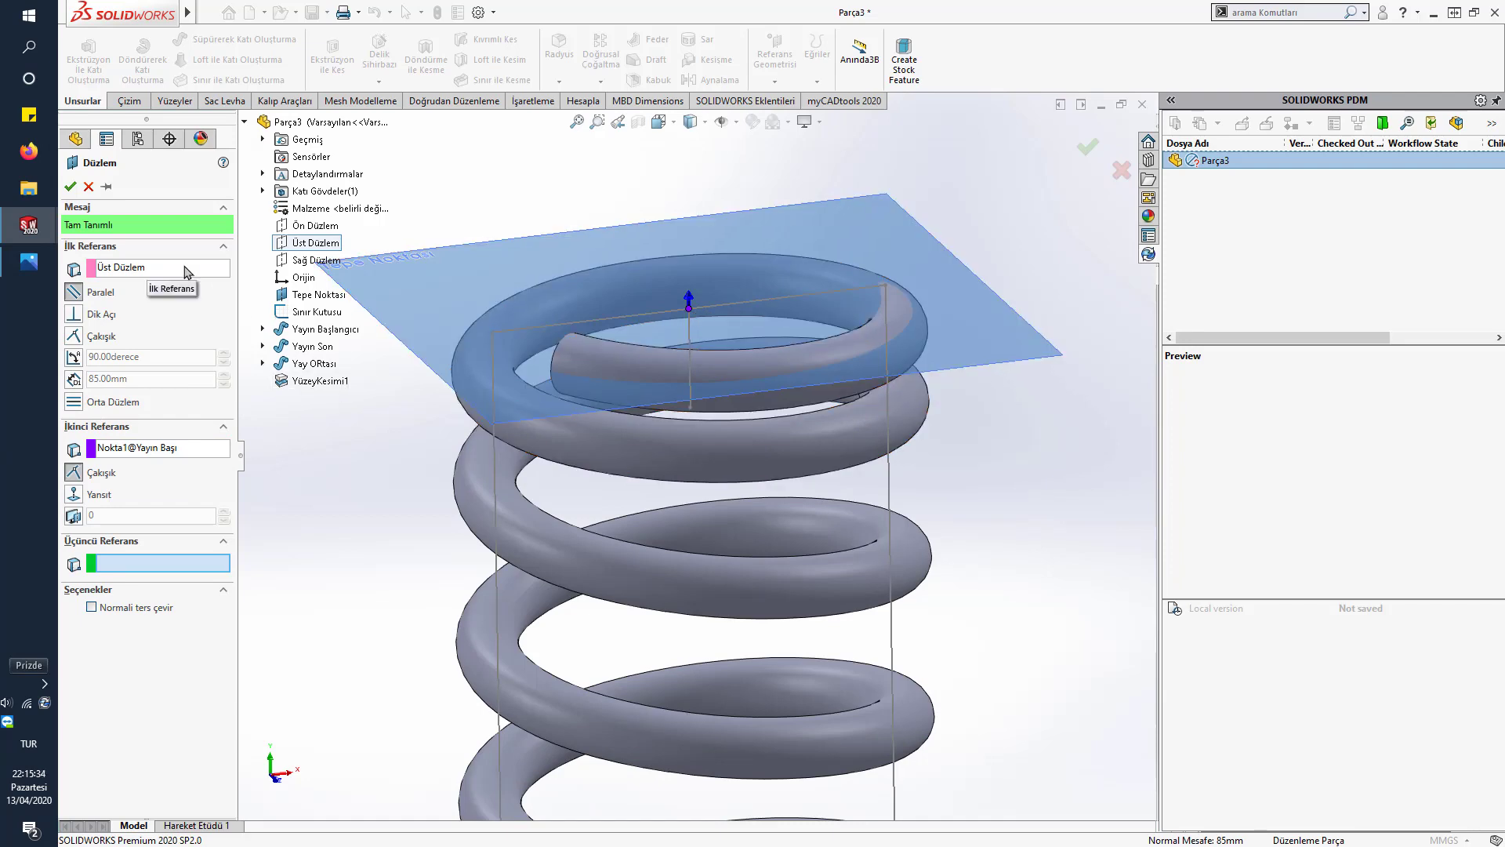
{"action": "scroll", "coordinate": [572, 418], "scroll_direction": "up", "scroll_amount": 3}
{"action": "scroll", "coordinate": [598, 437], "scroll_direction": "up", "scroll_amount": 2}
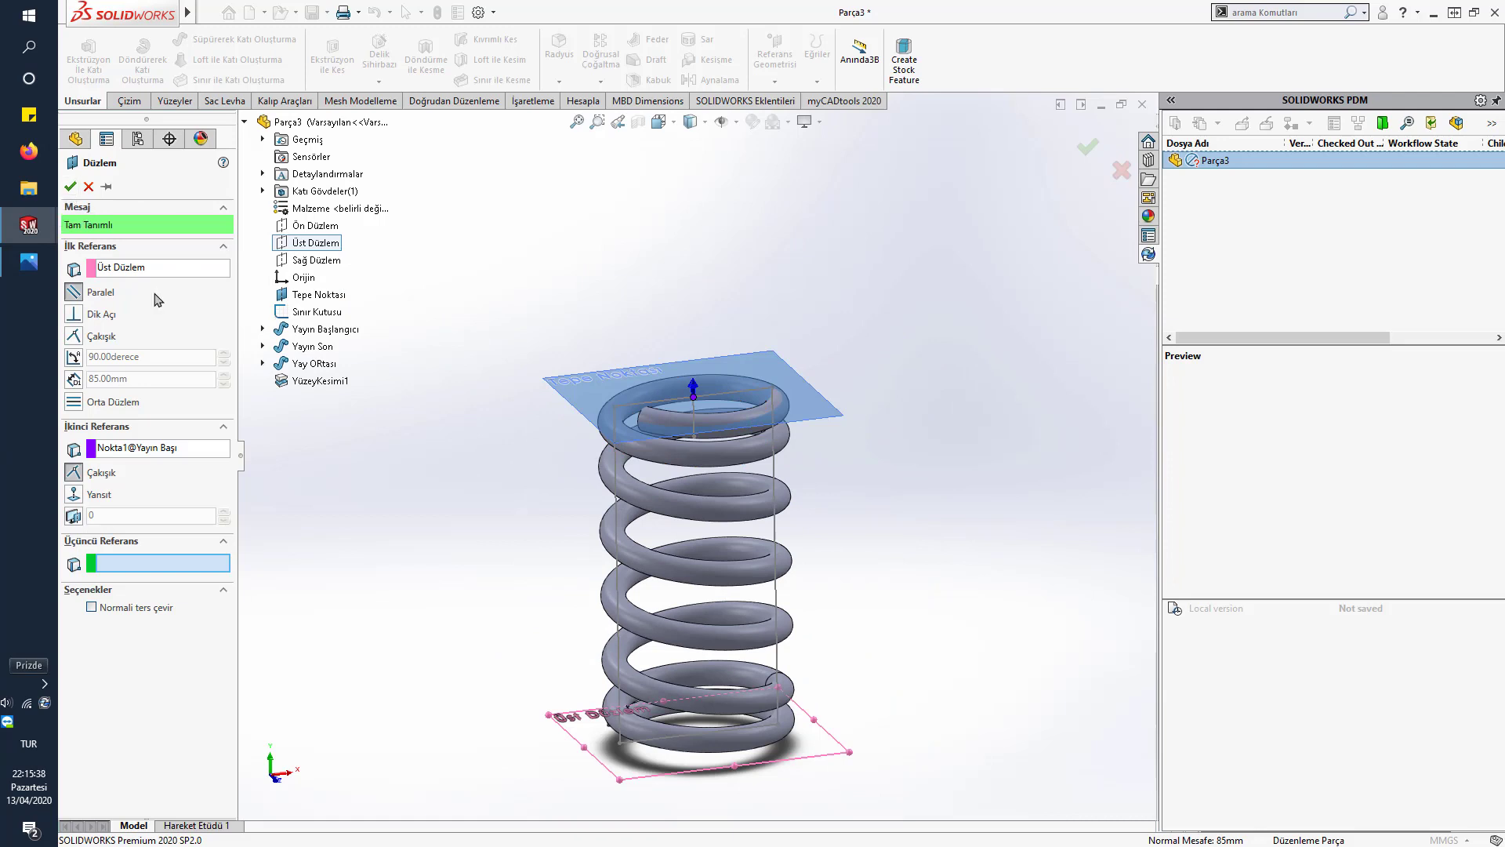
{"action": "left_click", "coordinate": [69, 185]}
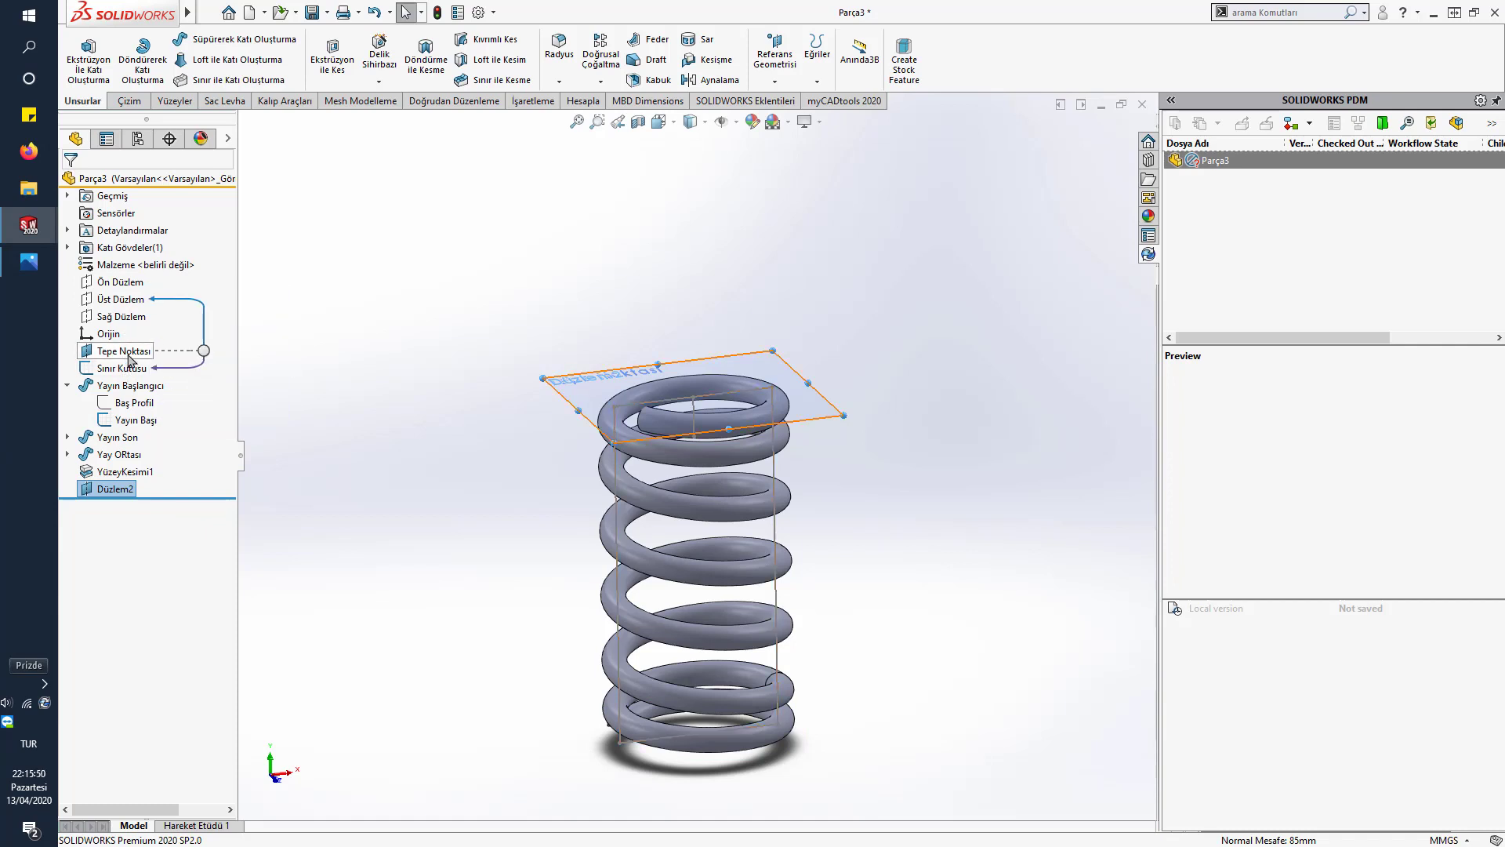
- Trim the spring's upper end flat with a surface cut along the new plane through the Yayın Başı endpoint
{"action": "left_click", "coordinate": [369, 520]}
{"action": "left_click", "coordinate": [116, 488]}
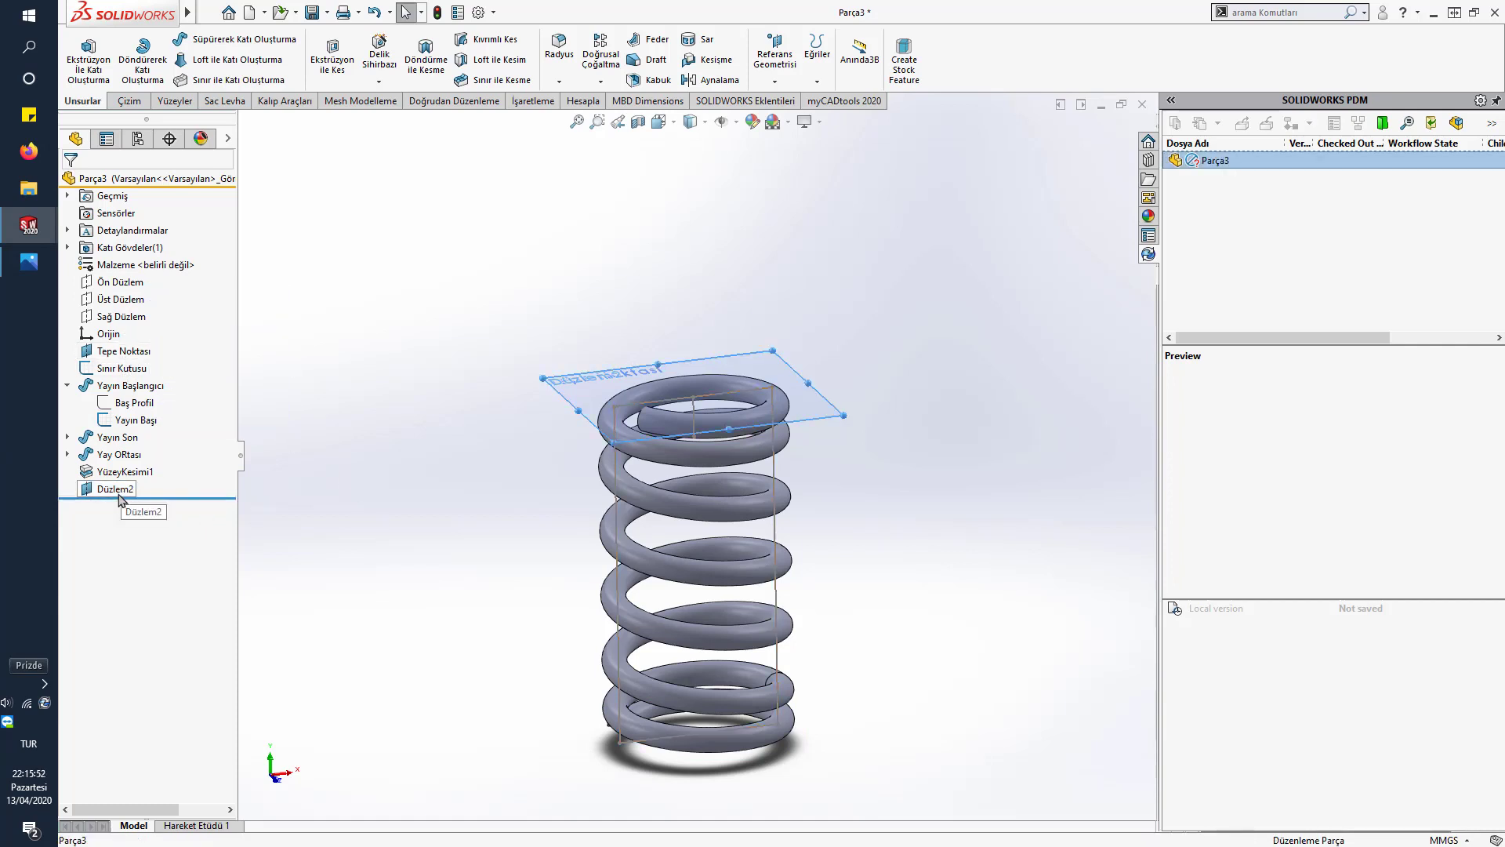
{"action": "left_click", "coordinate": [174, 100]}
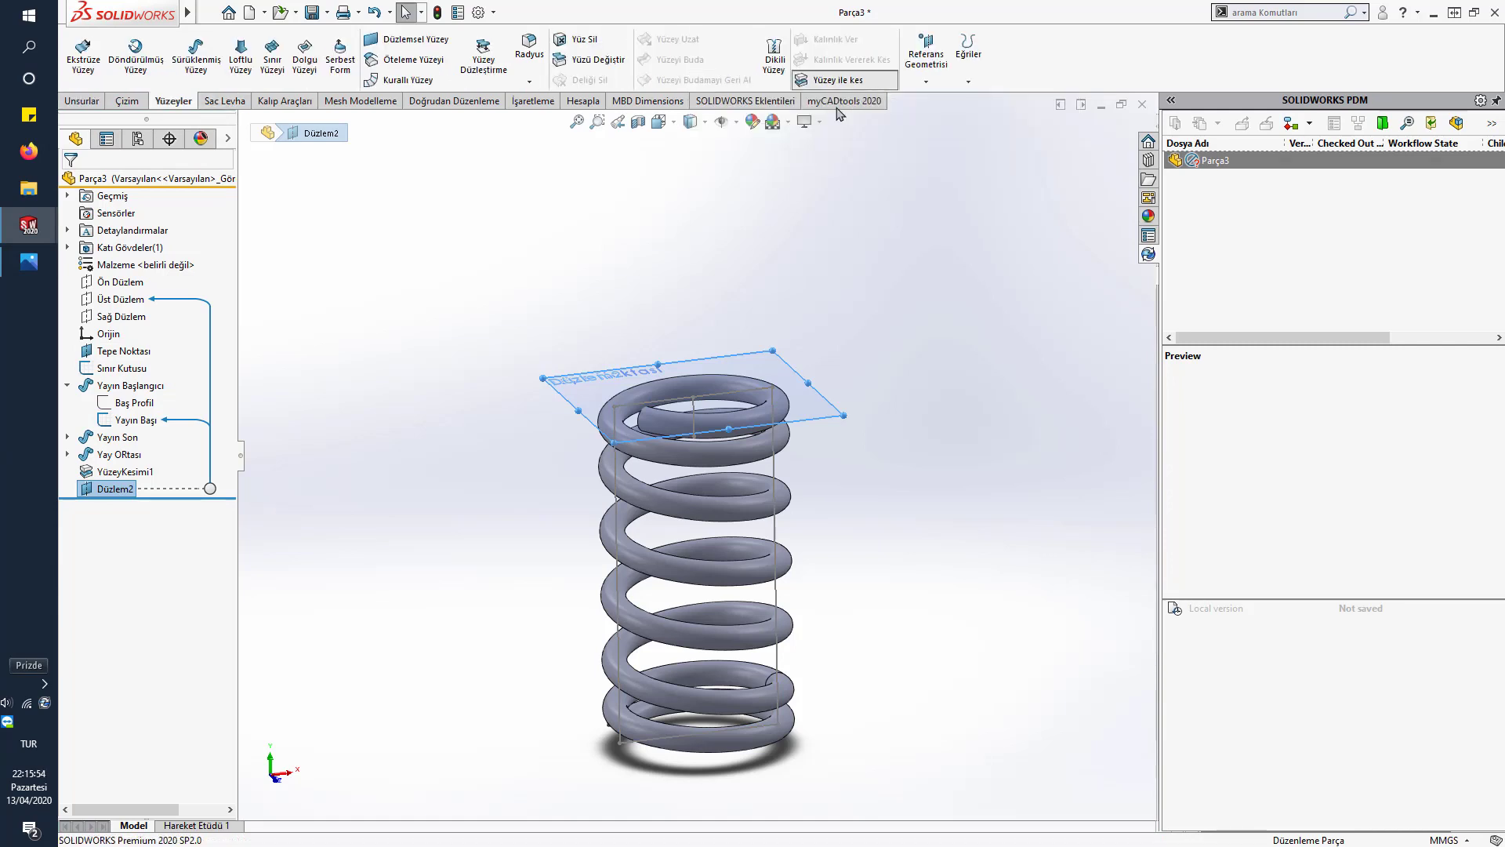
{"action": "left_click", "coordinate": [808, 79]}
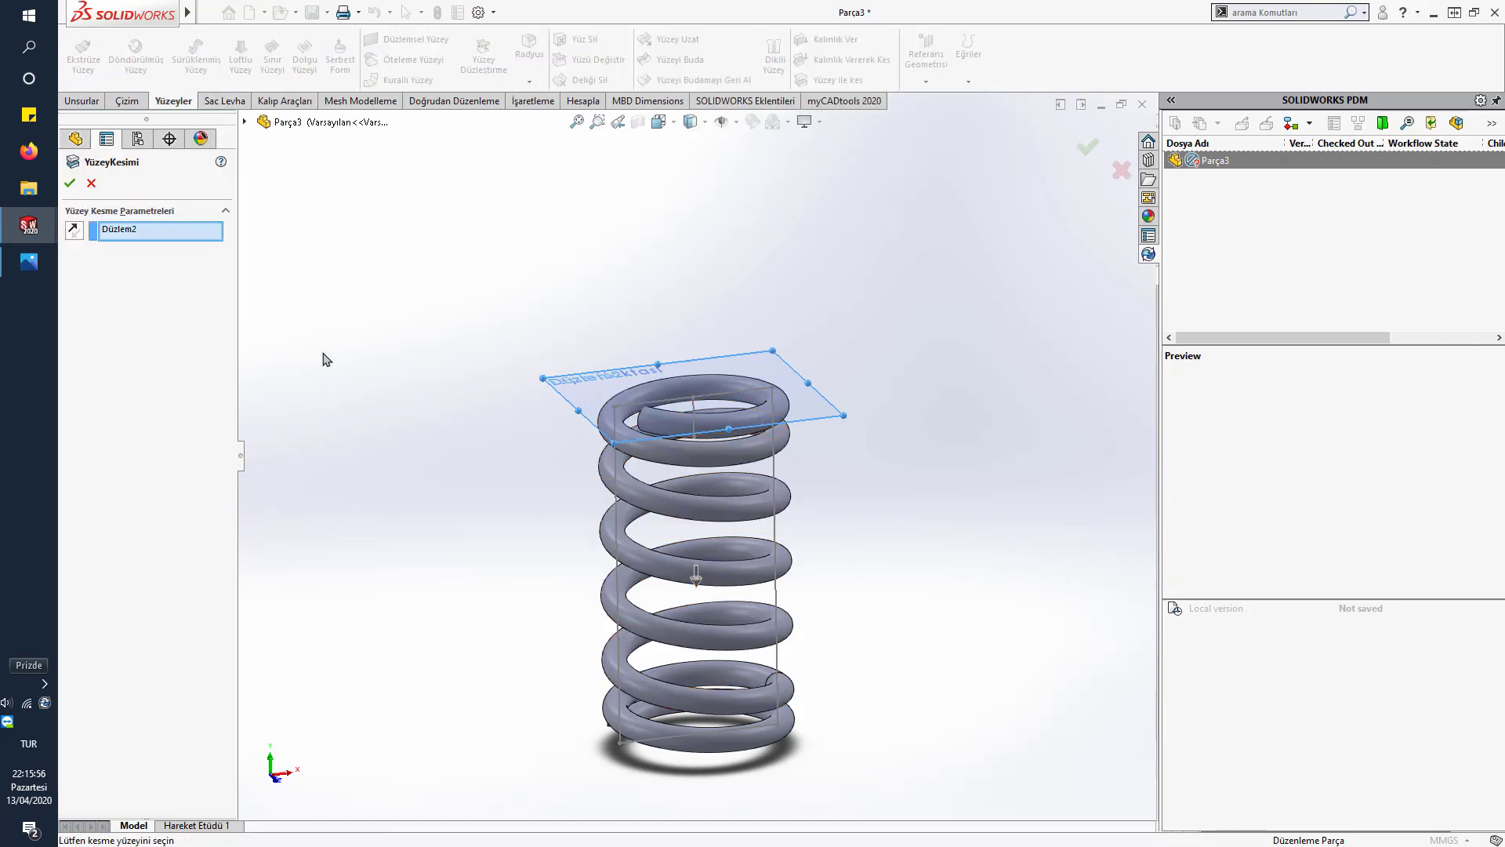
{"action": "left_click", "coordinate": [70, 183]}
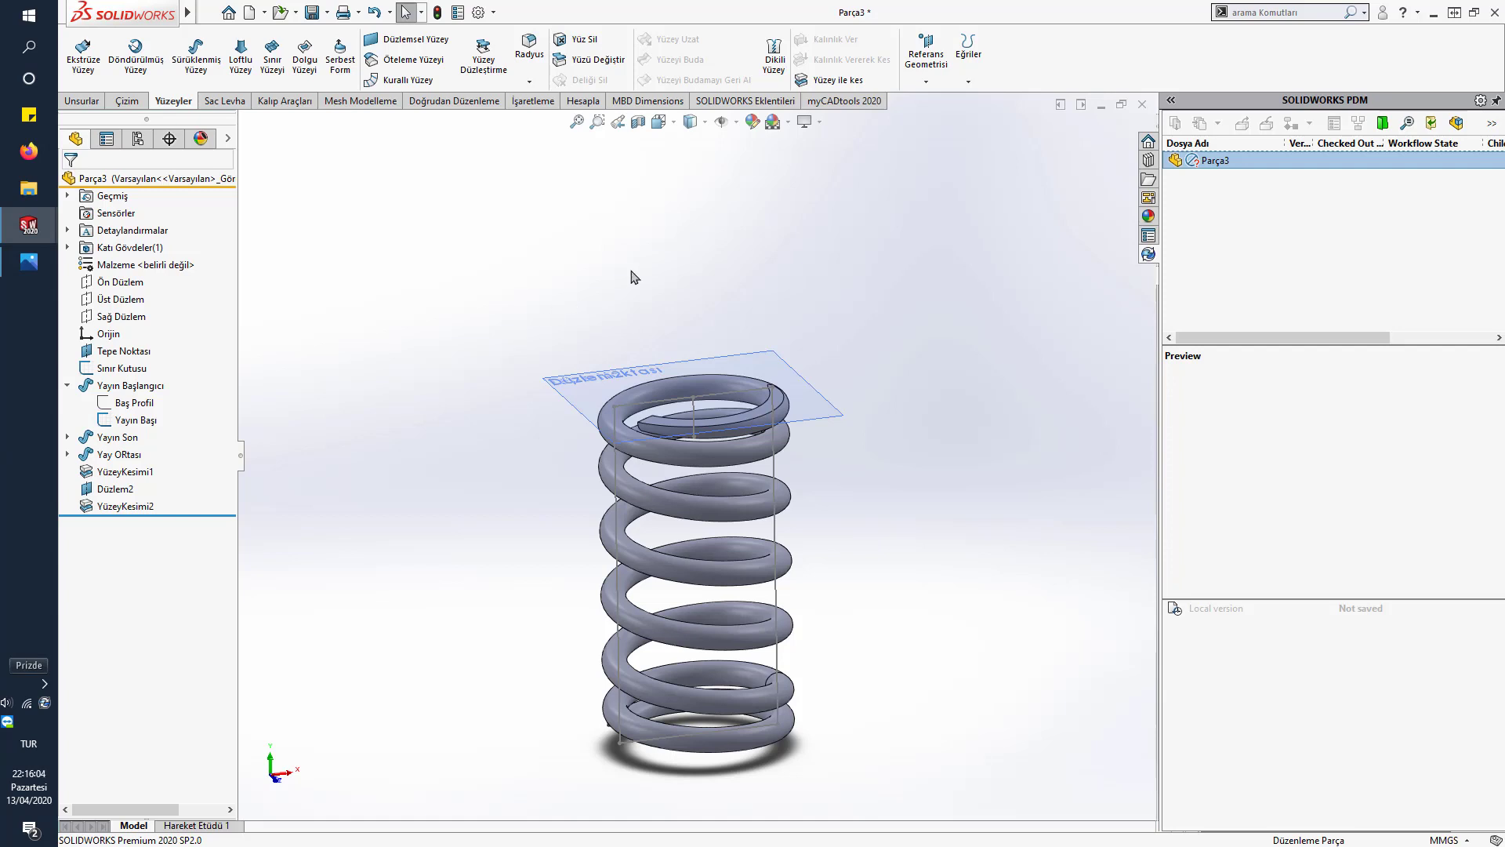
- Create a reference axis through the spring's centre from the intersection of Ön Düzlem and Sağ Düzlem
{"action": "left_click", "coordinate": [925, 81]}
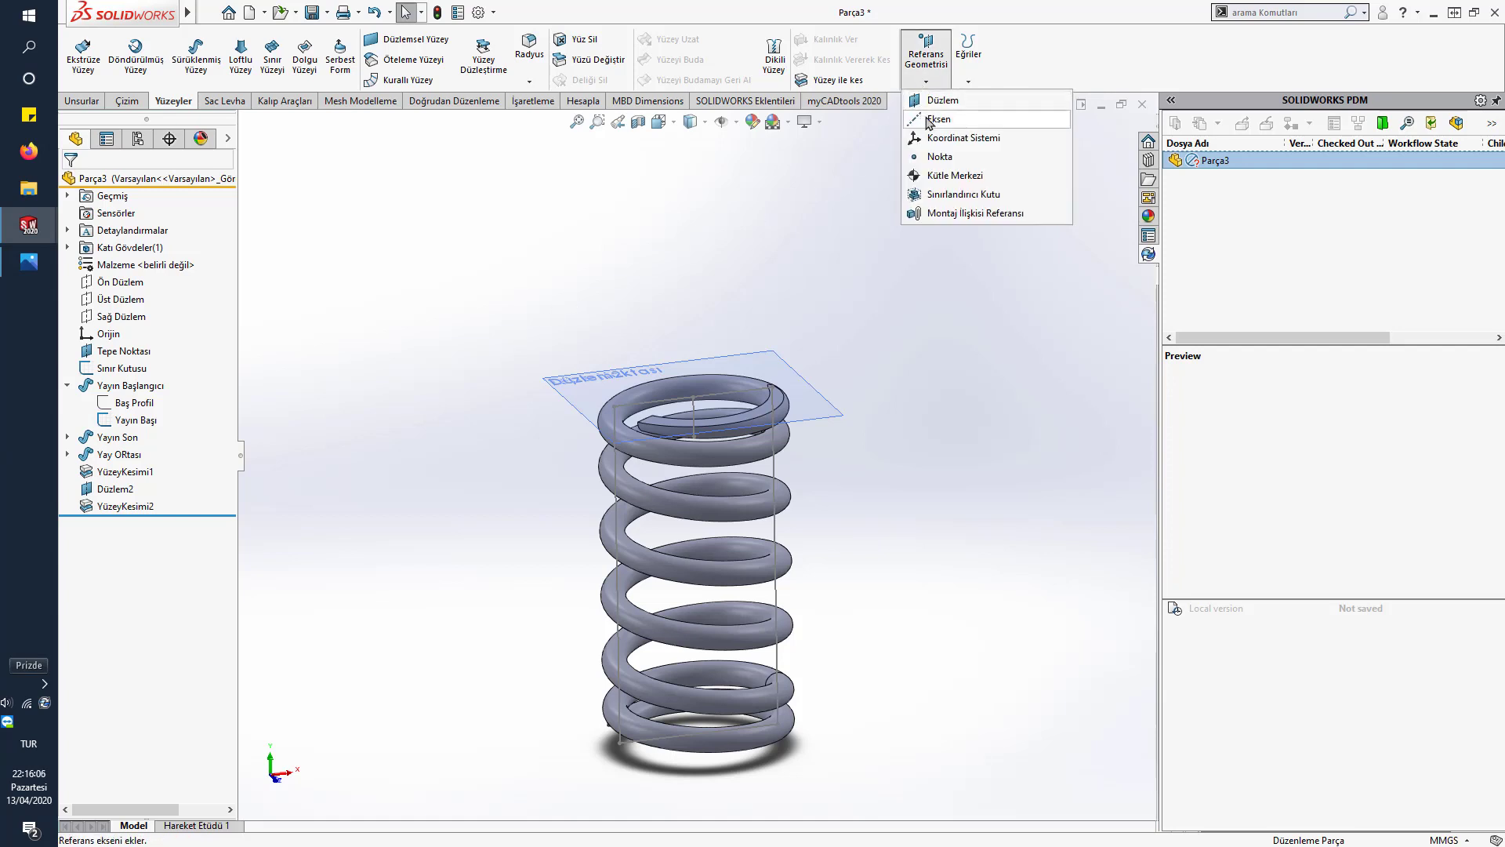
{"action": "left_click", "coordinate": [941, 119]}
{"action": "left_click", "coordinate": [246, 122]}
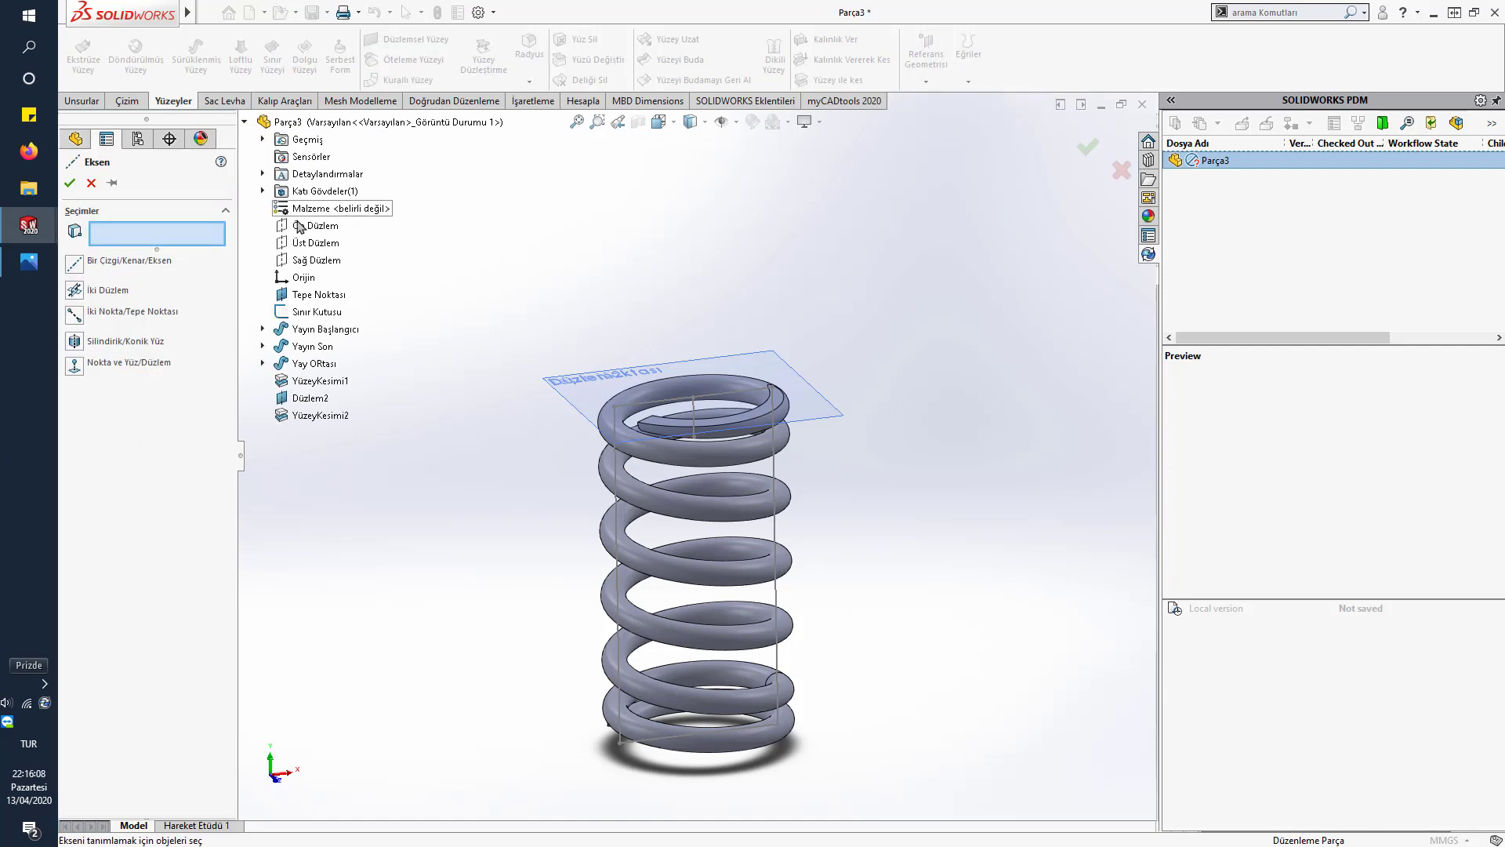
{"action": "left_click", "coordinate": [300, 225]}
{"action": "left_click", "coordinate": [308, 260]}
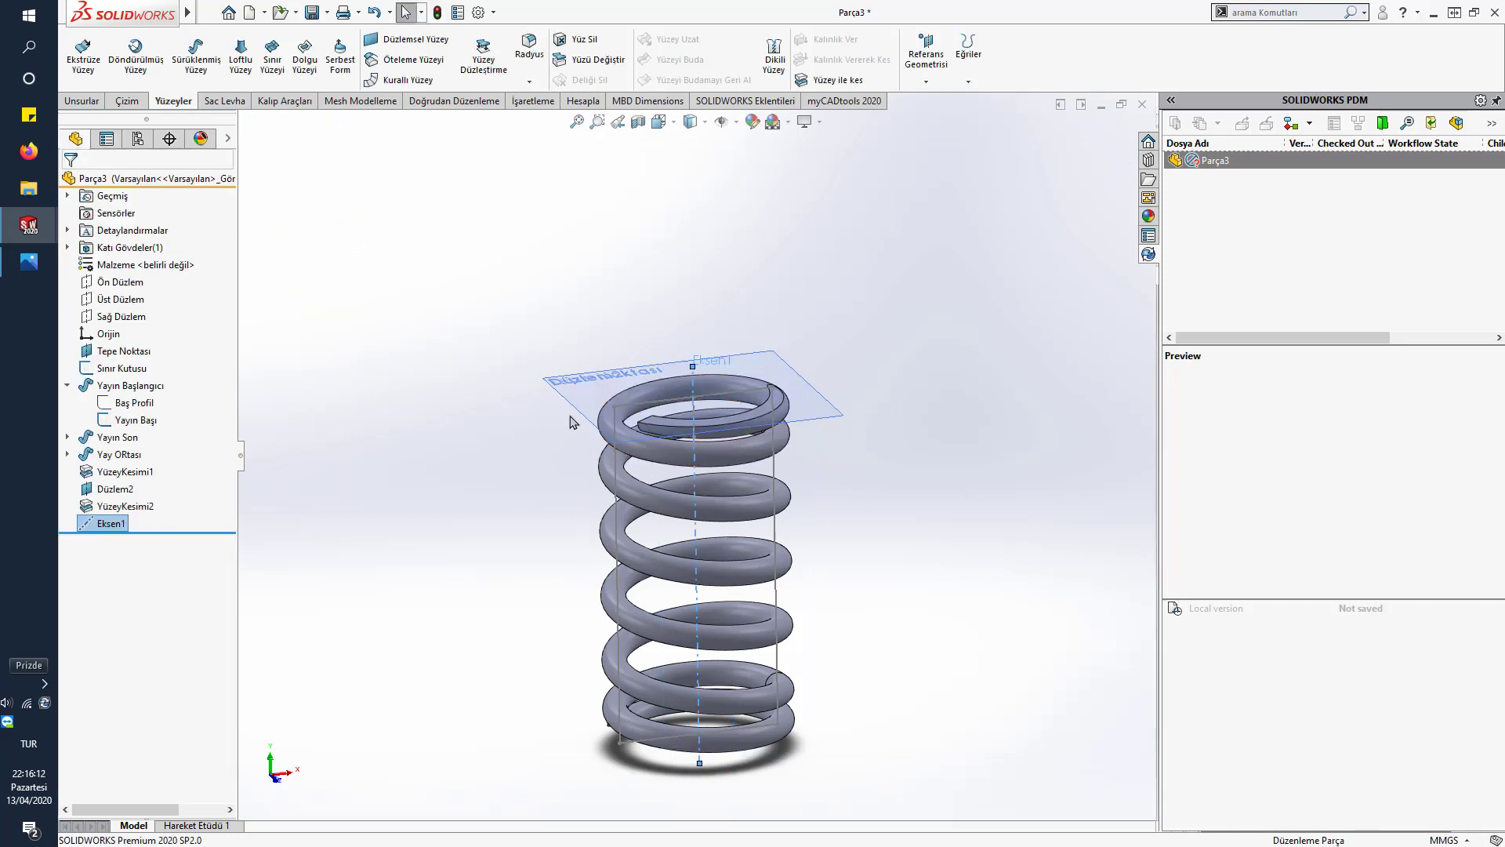
{"action": "middle_click_drag", "start_coordinate": [440, 365], "coordinate": [462, 383]}
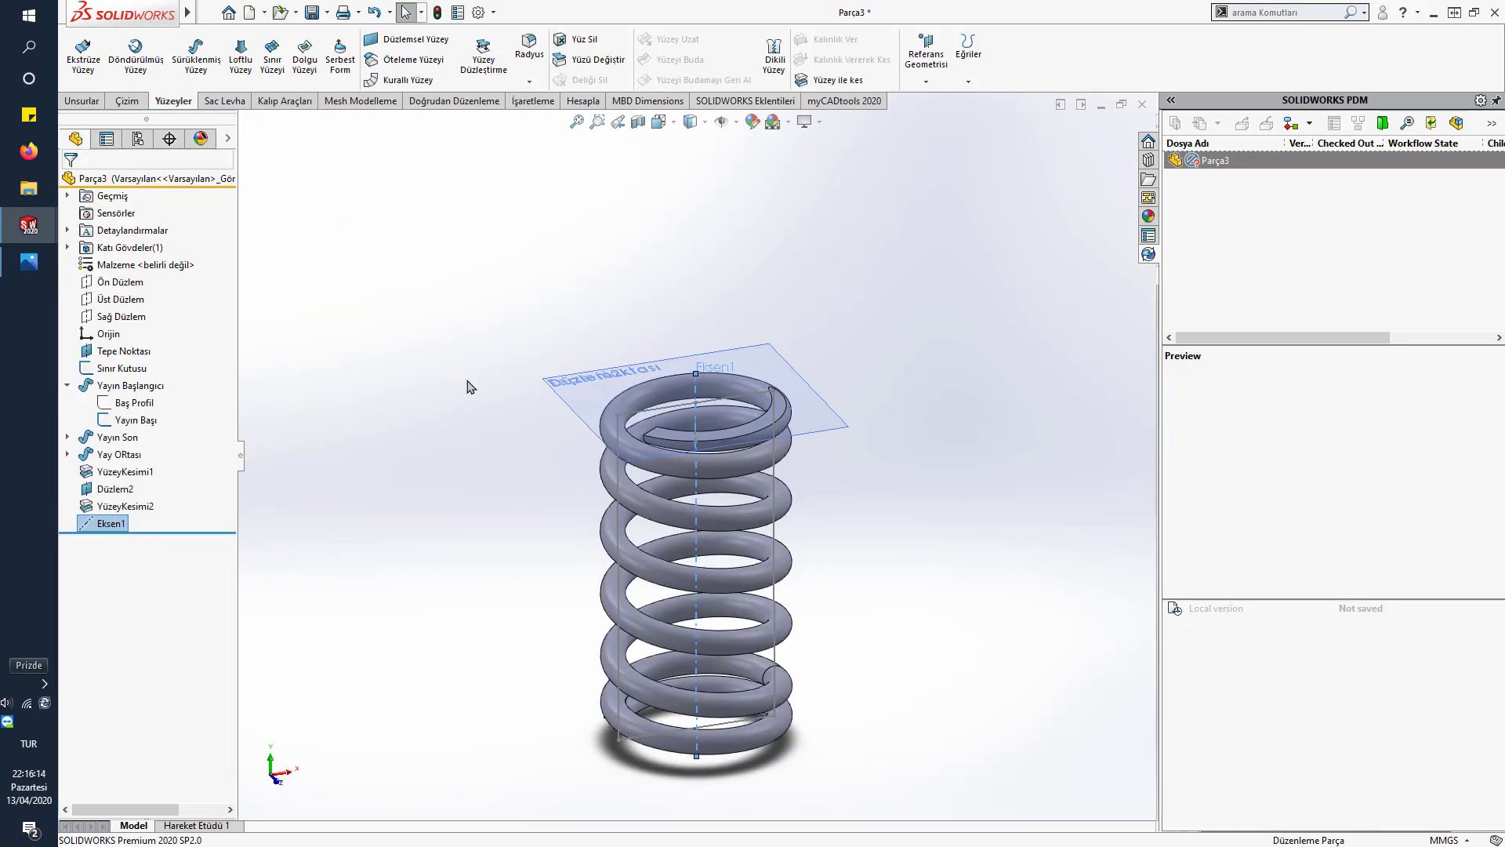
- Add a mate reference with the spring's centre axis as primary entity and Eş Merkezli as its mate type
{"action": "left_click", "coordinate": [925, 79]}
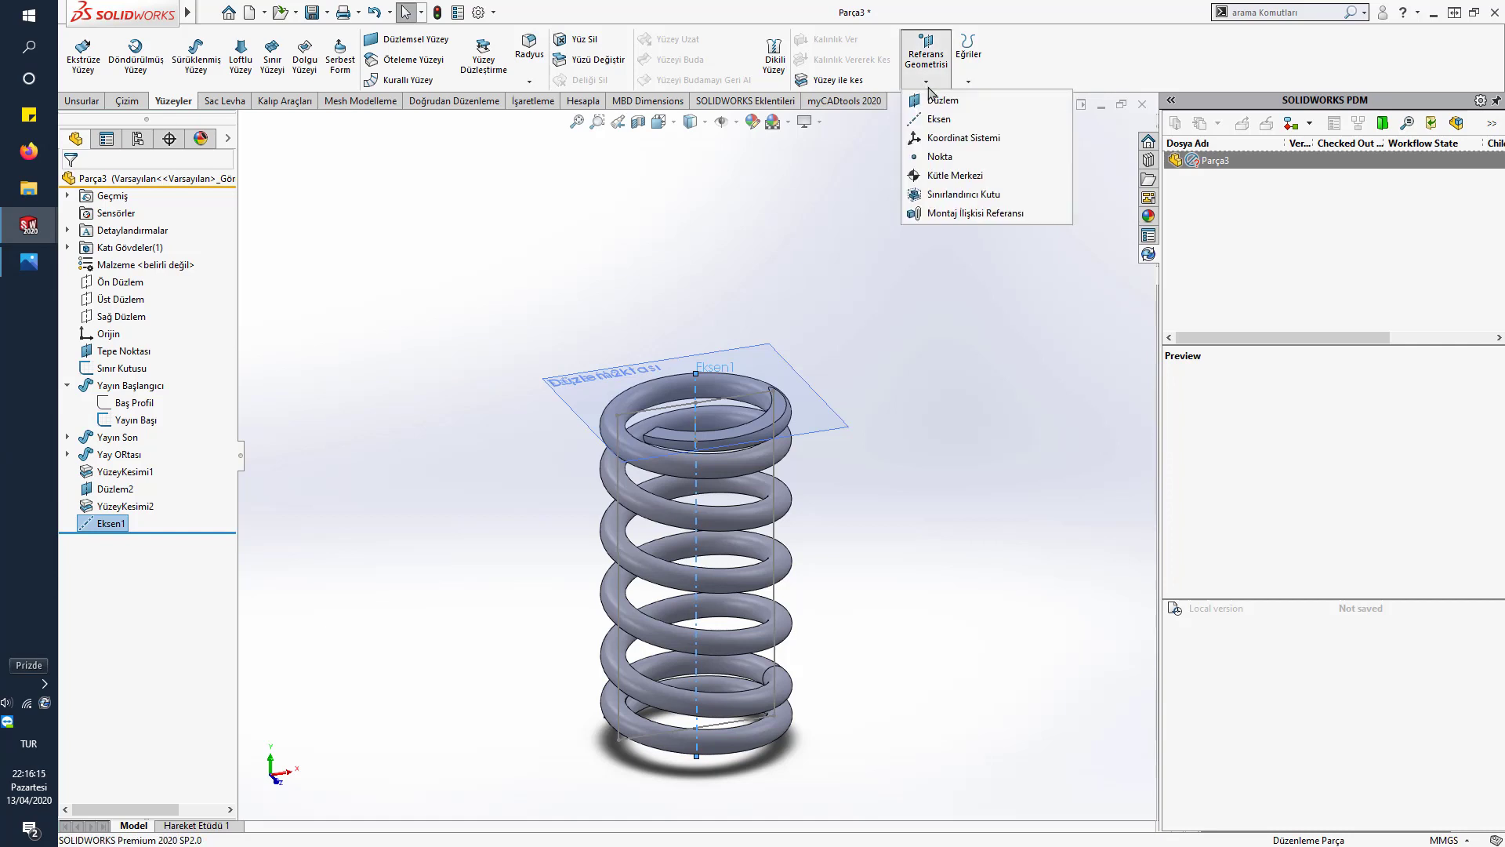
{"action": "left_click", "coordinate": [946, 213]}
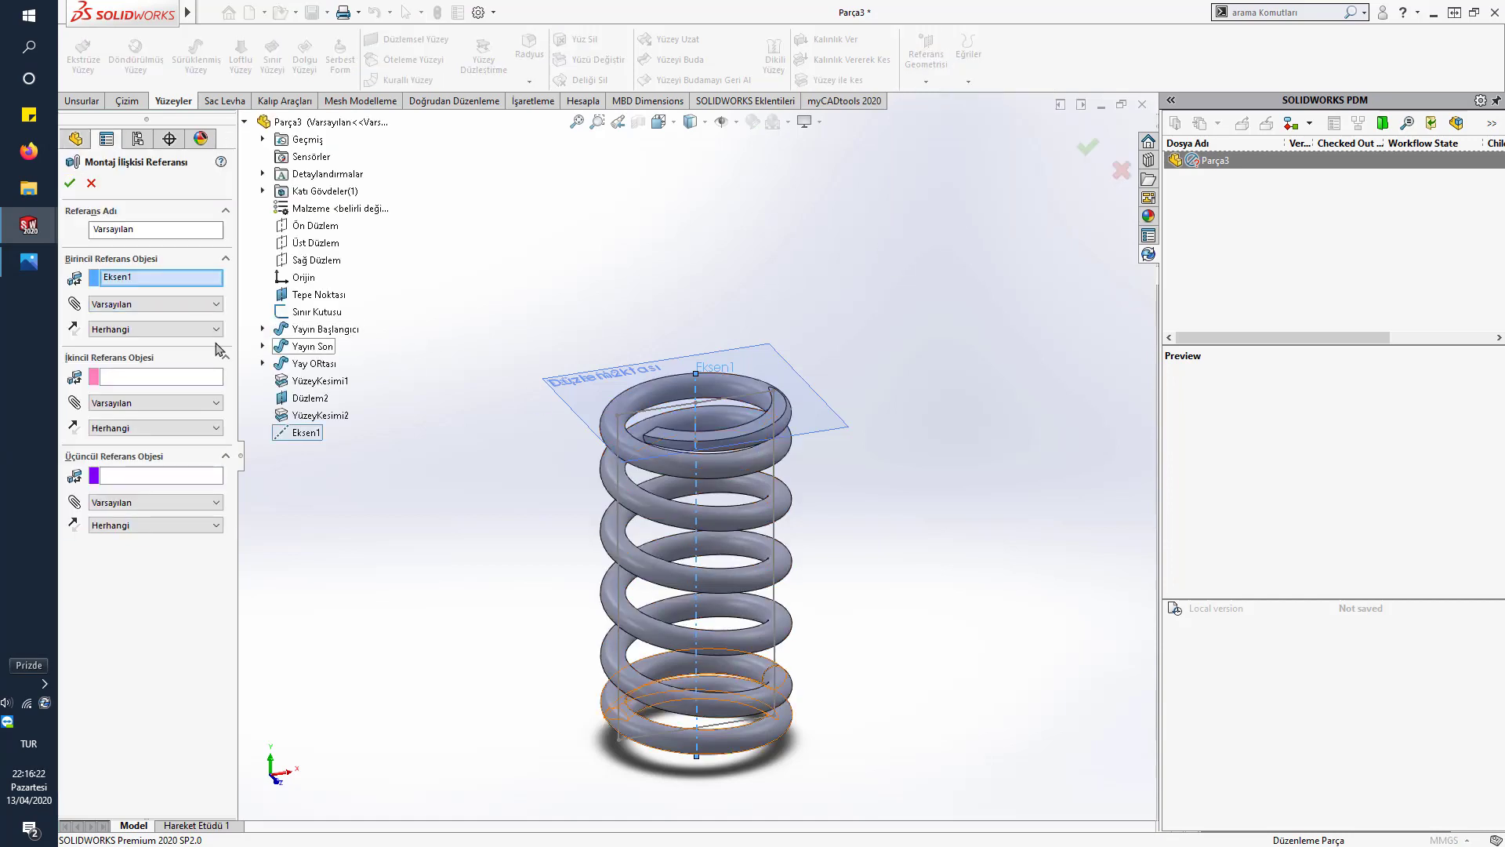
{"action": "left_click", "coordinate": [180, 304]}
{"action": "left_click", "coordinate": [171, 343]}
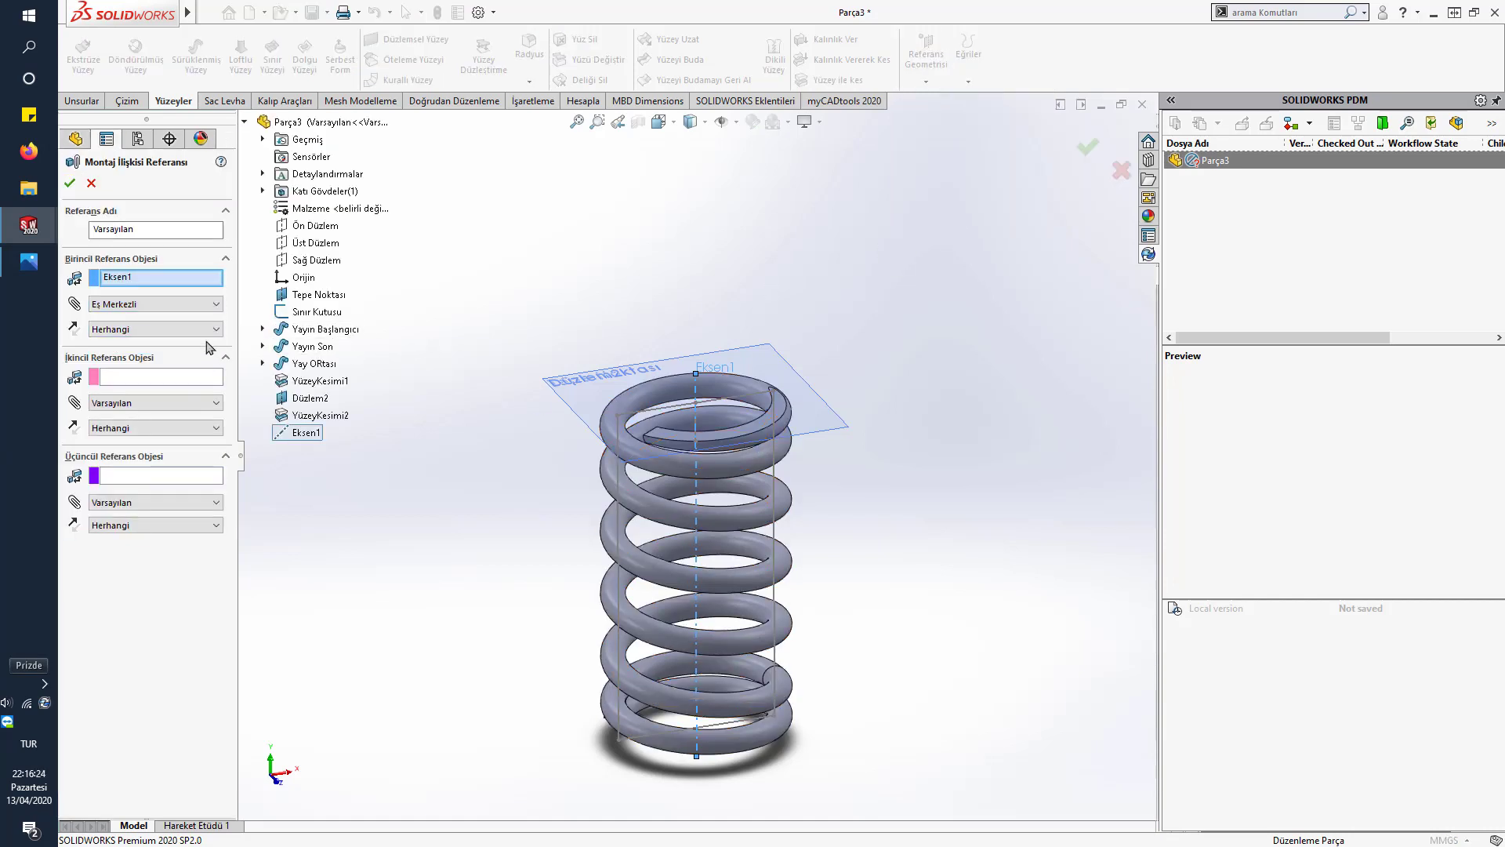
{"action": "left_click", "coordinate": [75, 186]}
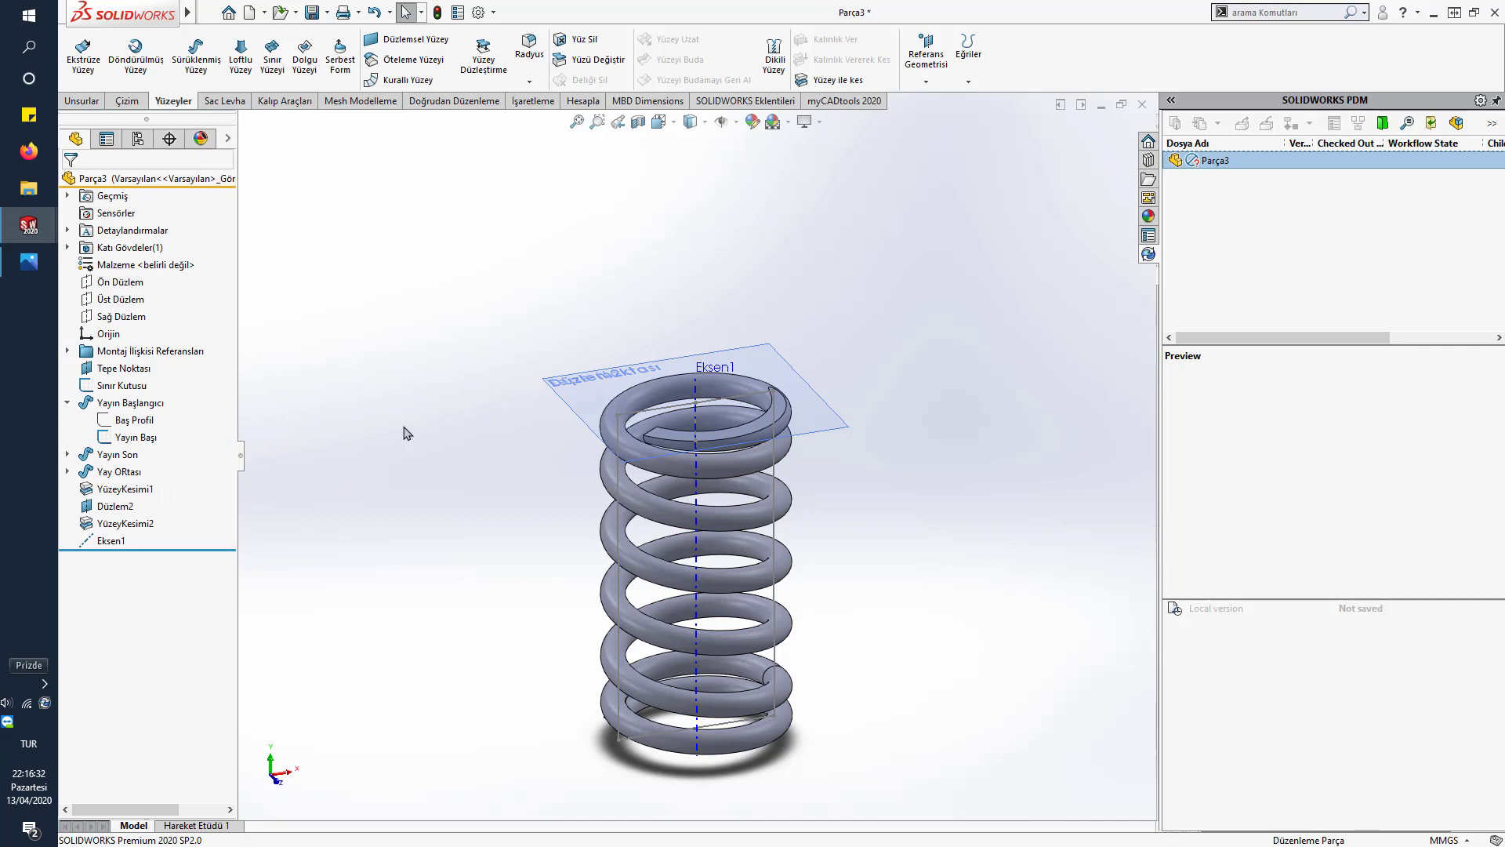
- Hide all sketches and reference geometry in the view, and save the part as SES_P_0001701 with the description 2020 Esnek Yay
{"action": "left_click", "coordinate": [722, 121]}
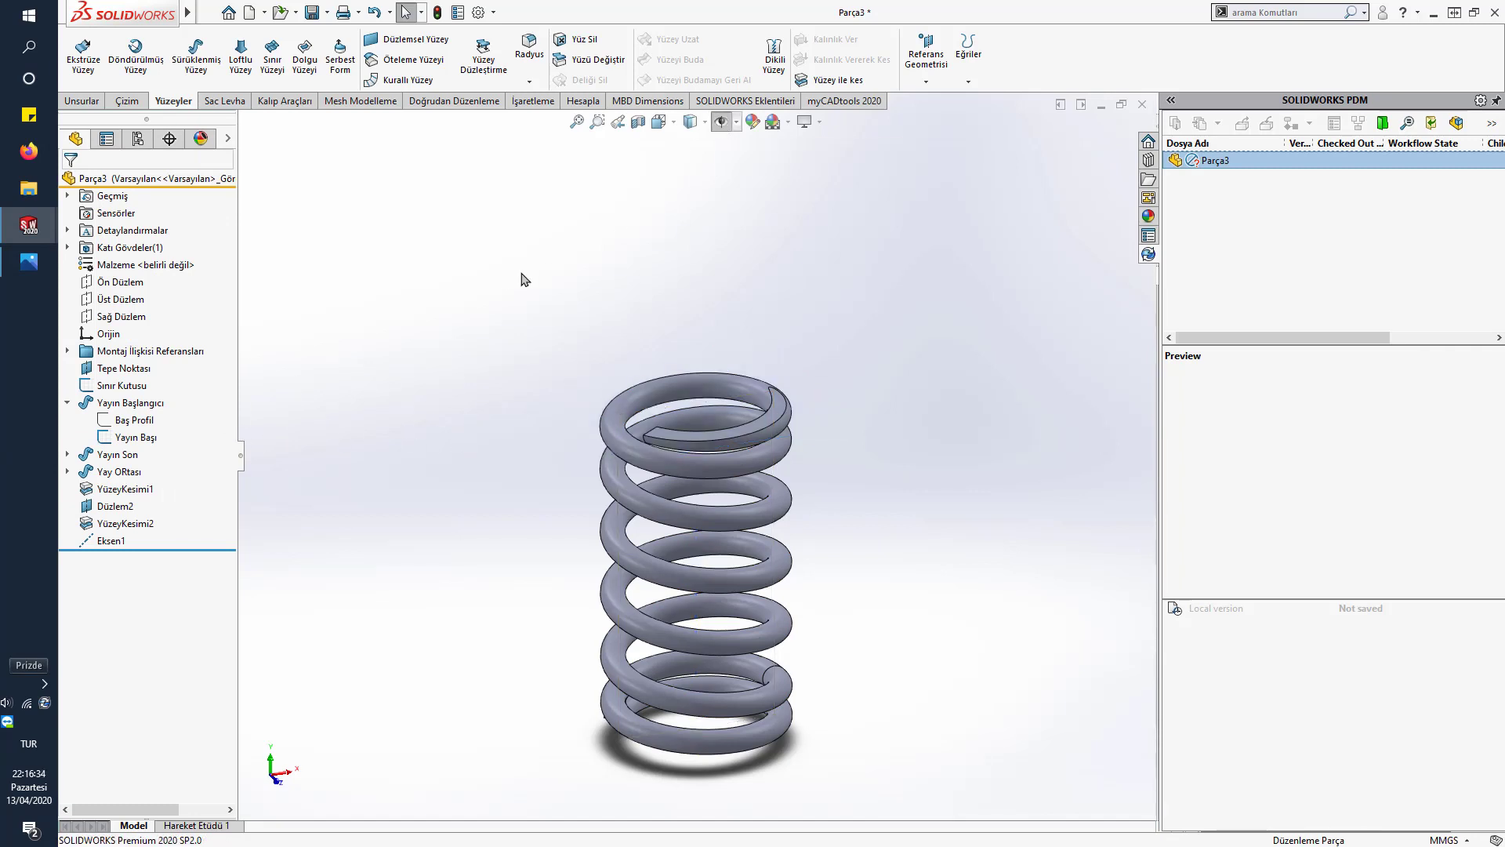
{"action": "mouse_move", "coordinate": [476, 316]}
{"action": "middle_mouse_down"}
{"action": "mouse_move", "coordinate": [494, 319]}
{"action": "mouse_move", "coordinate": [483, 340]}
{"action": "middle_mouse_up"}
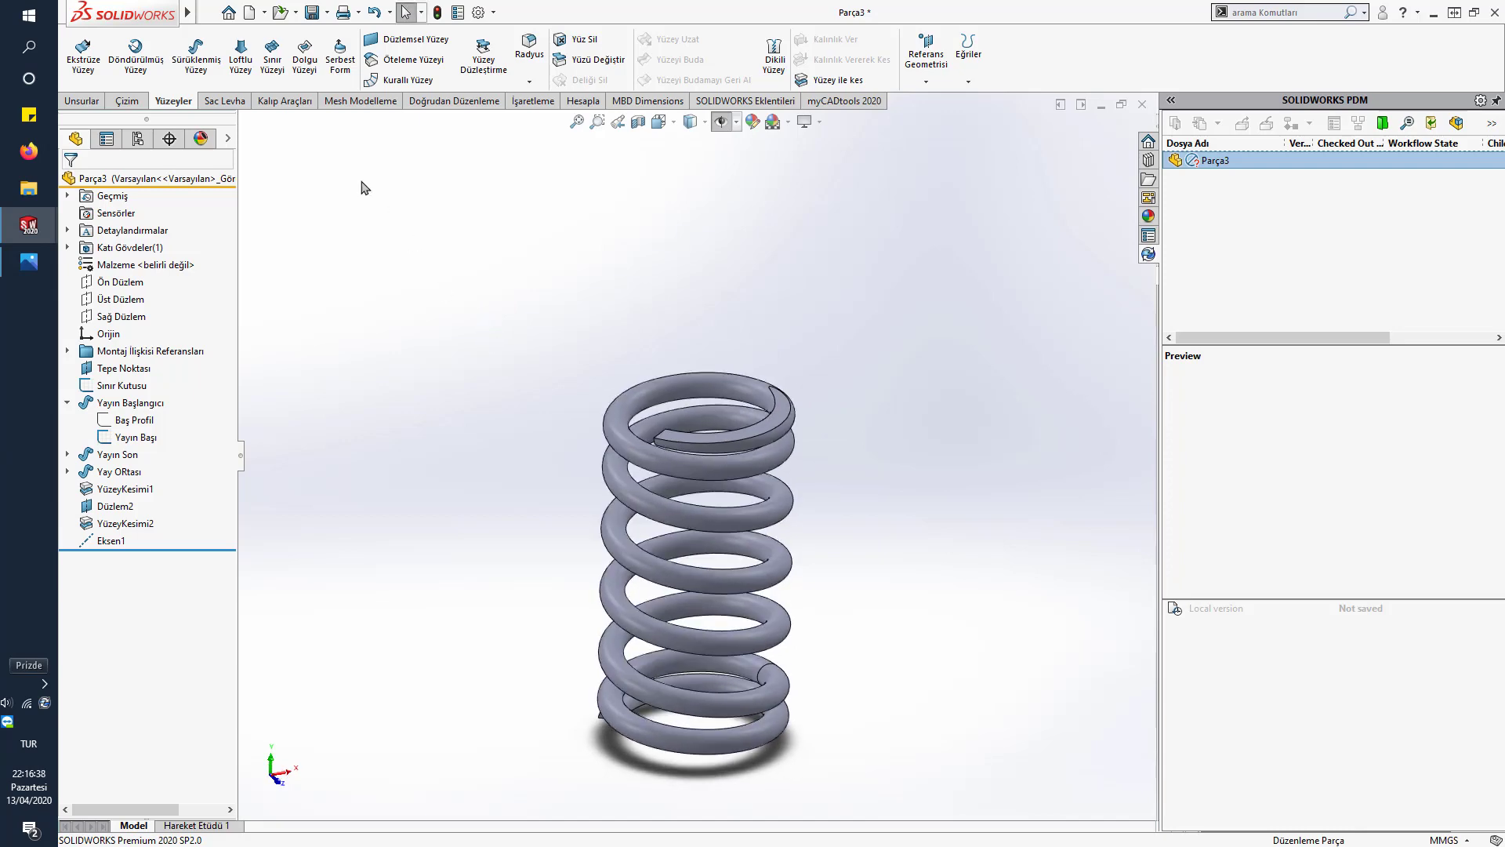
{"action": "left_click", "coordinate": [311, 11]}
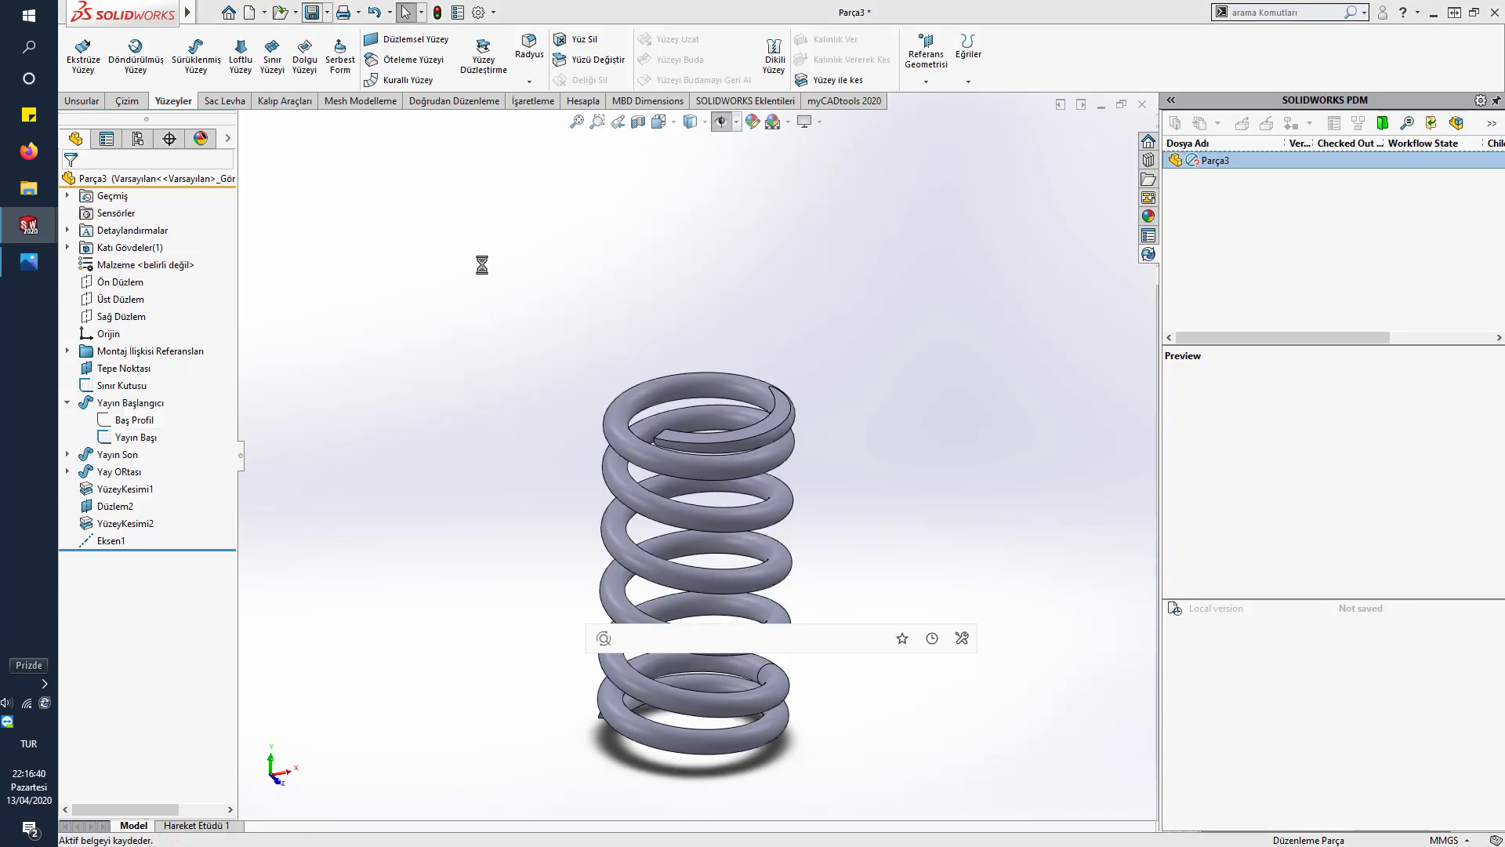
{"action": "left_click", "coordinate": [1045, 743]}
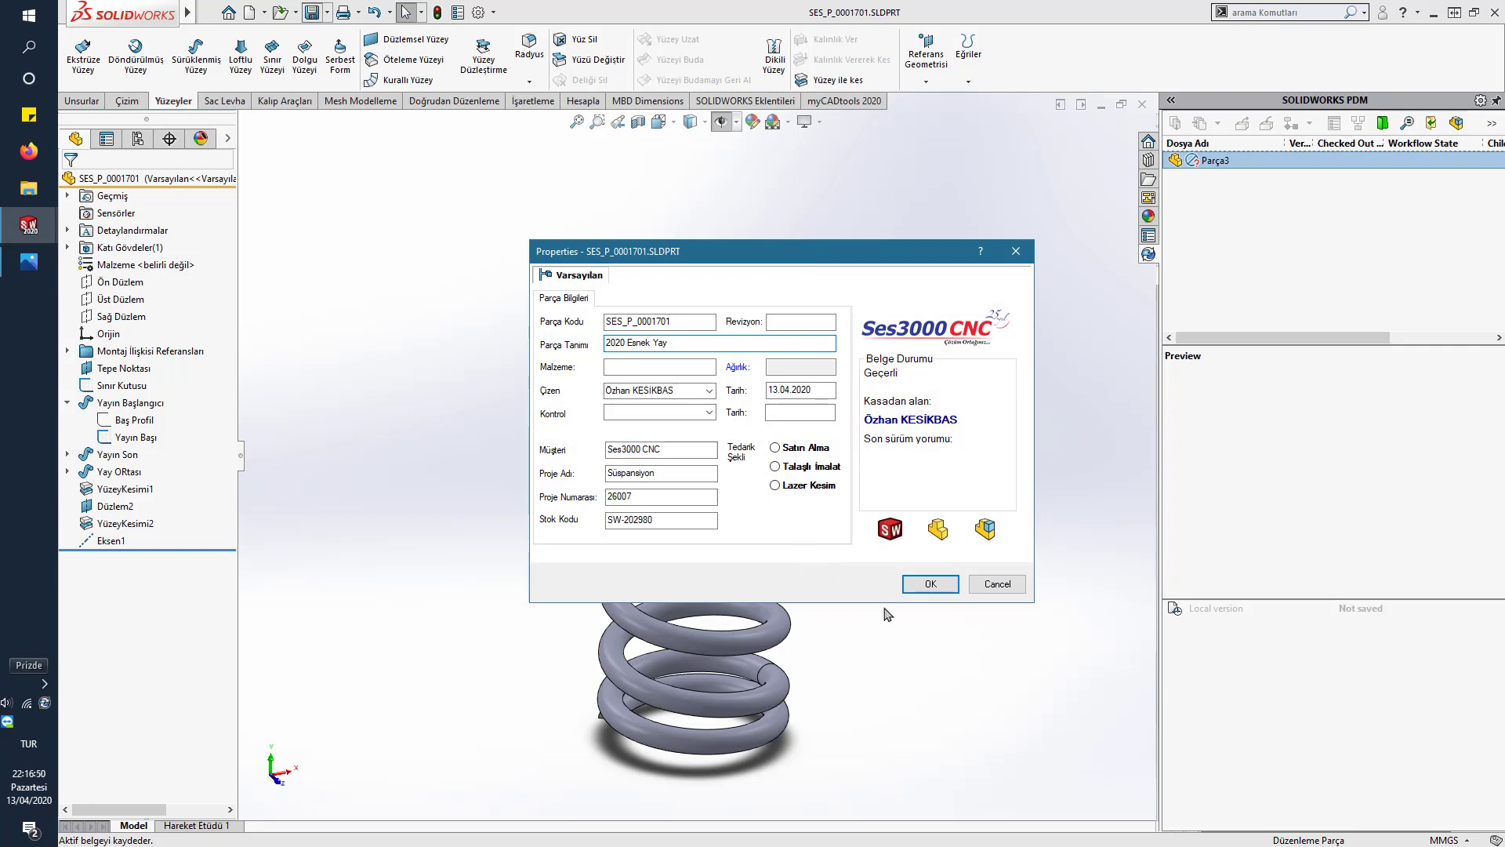
{"action": "left_click", "coordinate": [931, 580]}
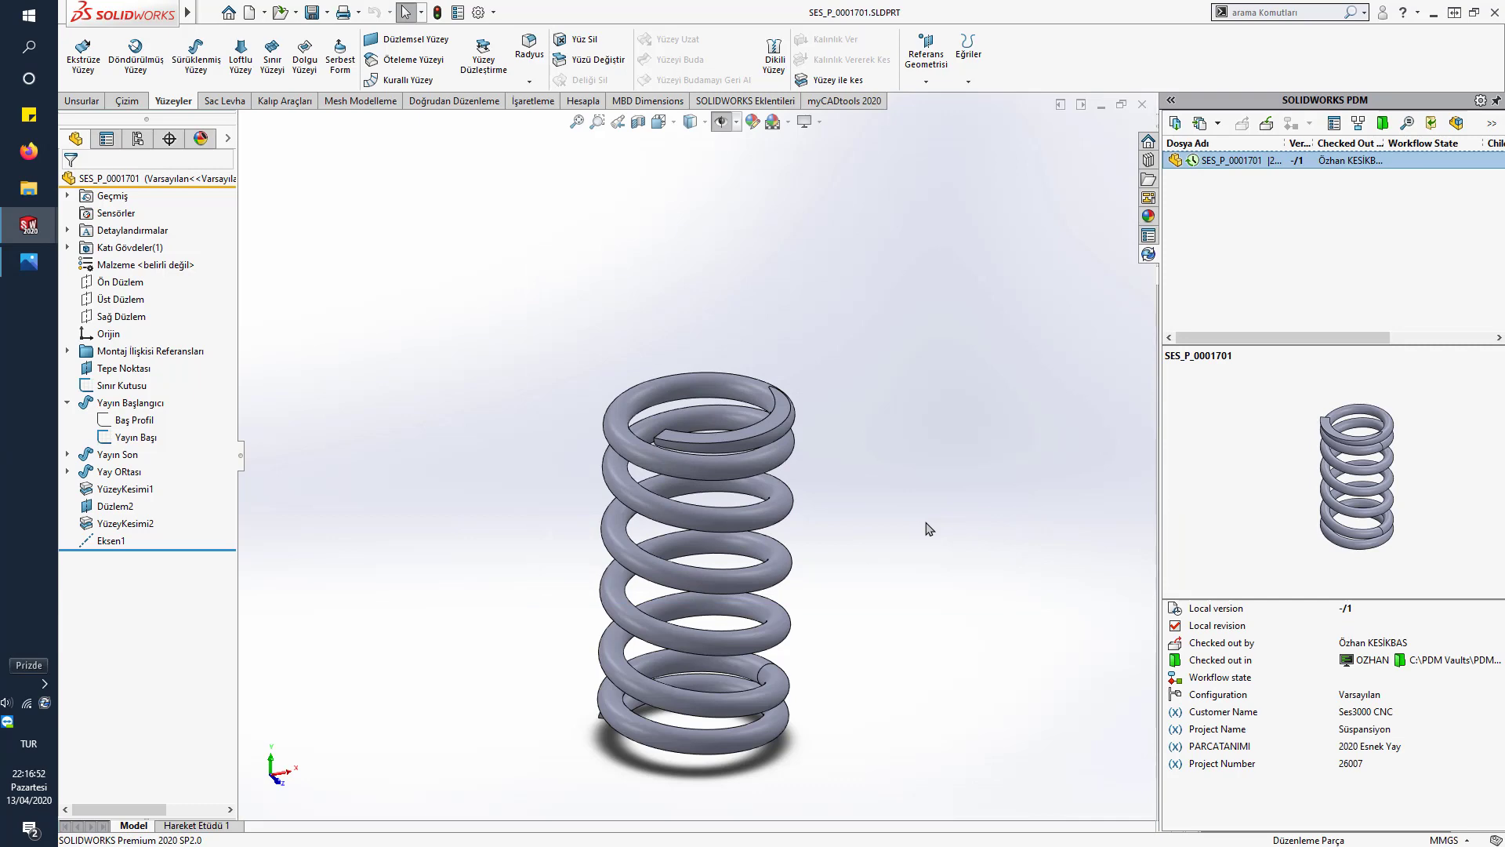
- Switch to the open suspension assembly 10000505-F.SLDASM
{"action": "key", "text": "ctrl+Tab"}
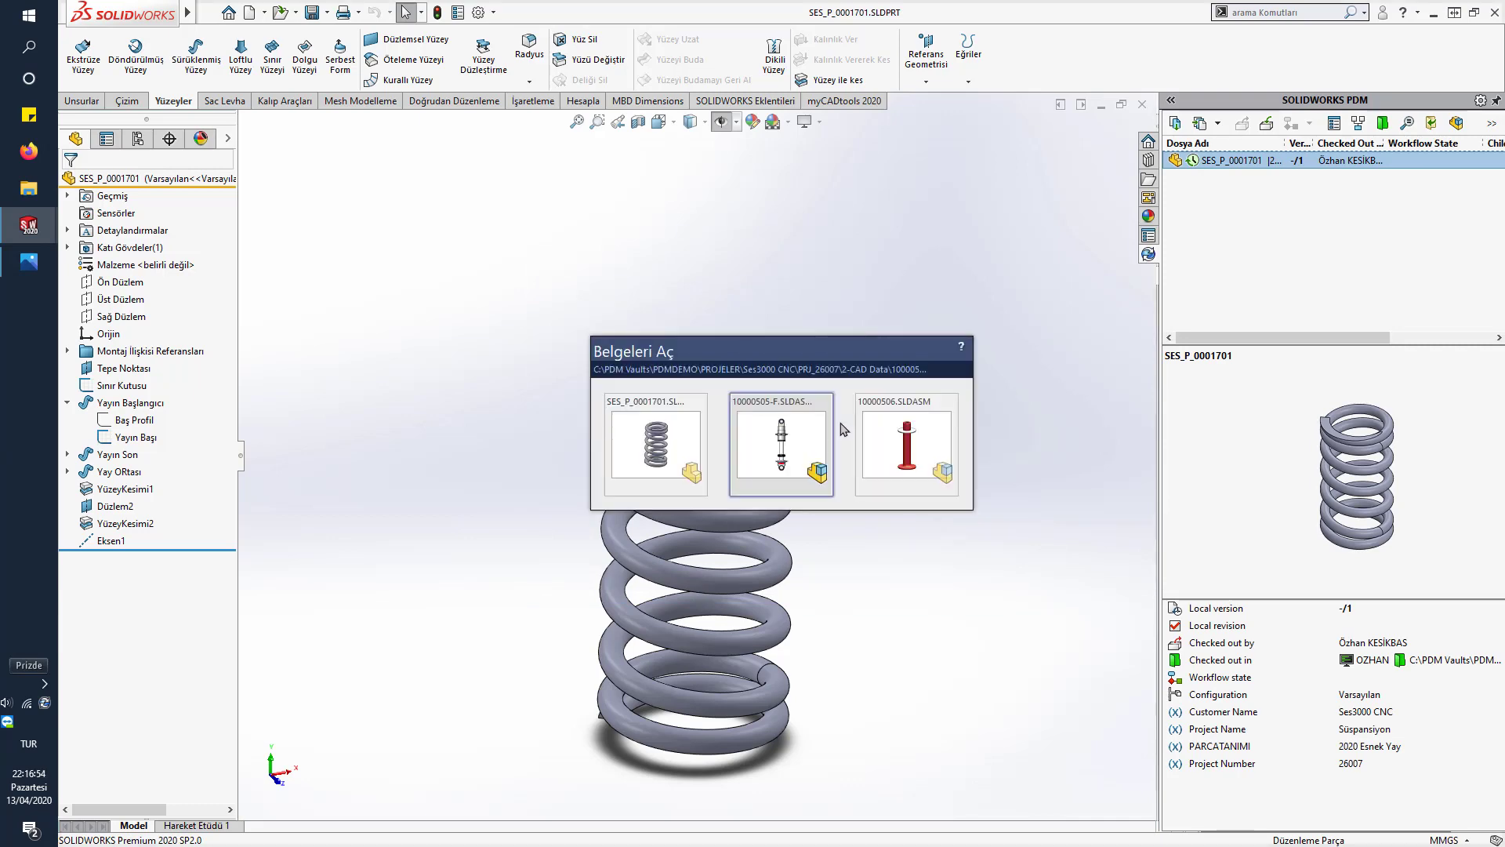
{"action": "left_click", "coordinate": [798, 436]}
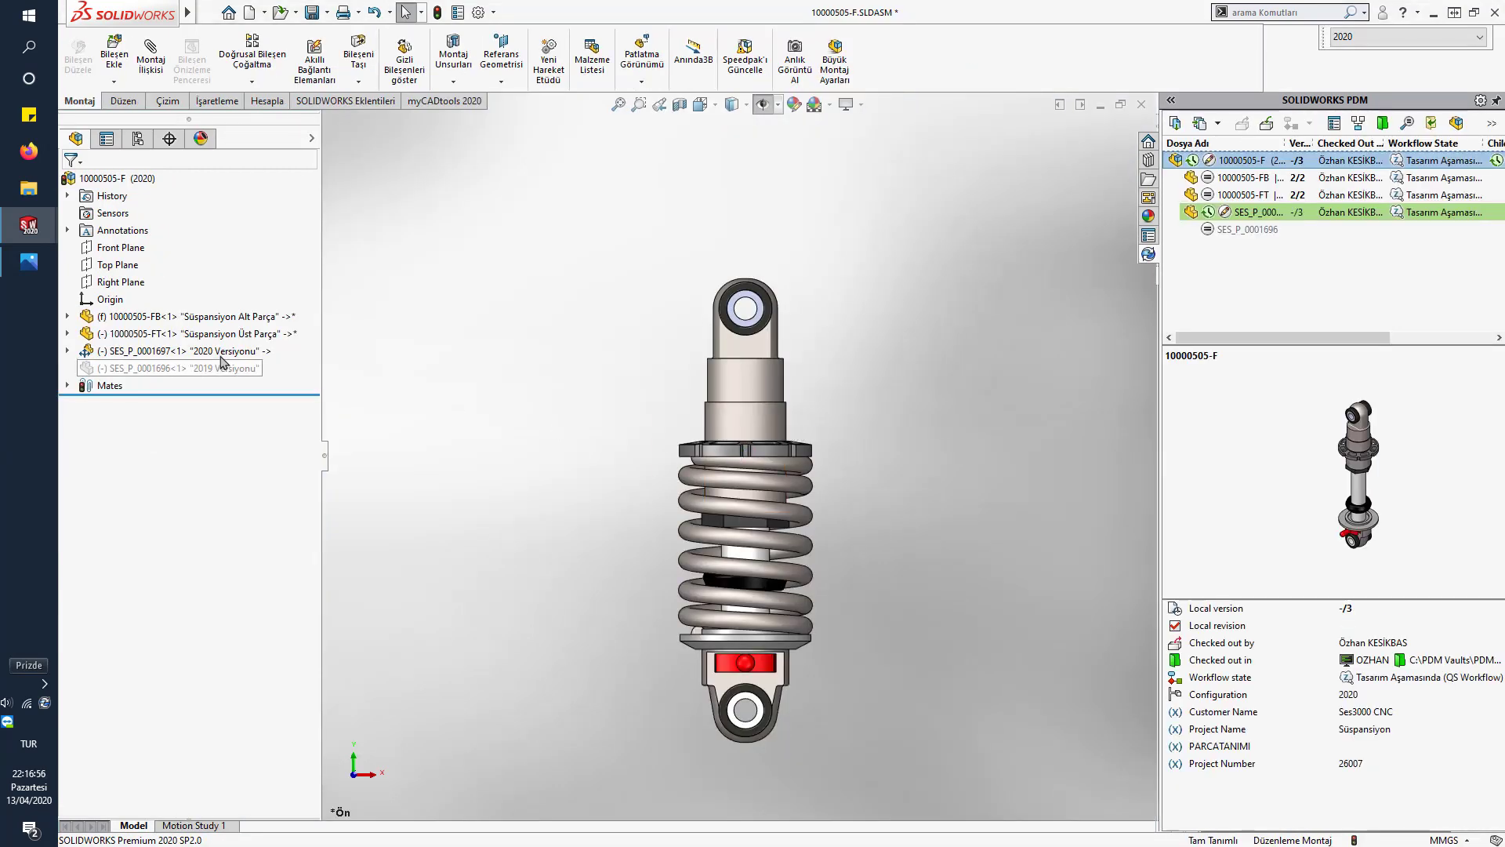
- Activate the Default configuration of the suspension assembly
{"action": "left_click", "coordinate": [1351, 44]}
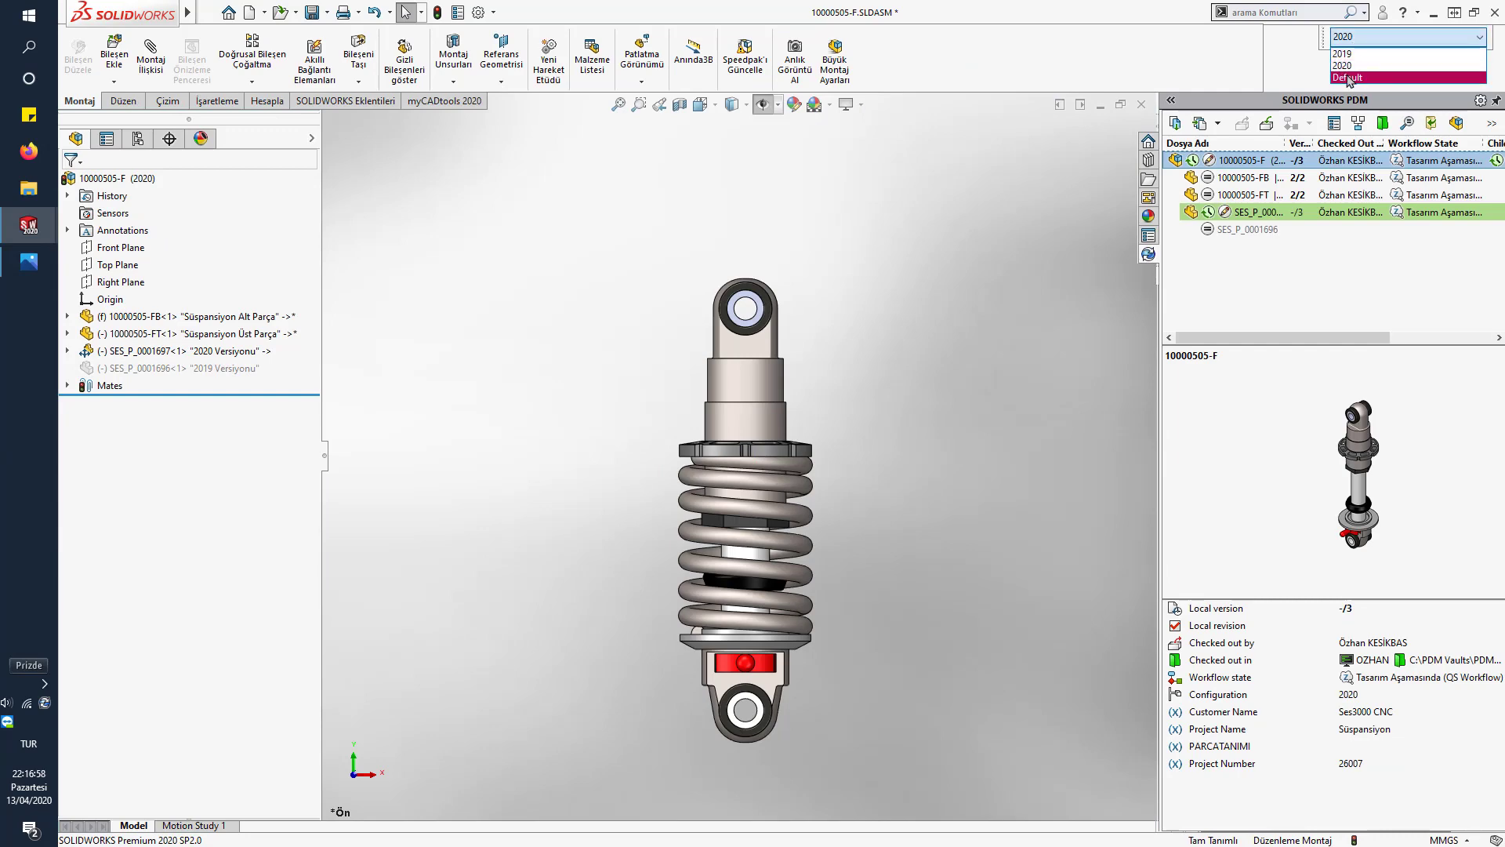
{"action": "left_click", "coordinate": [1353, 78]}
{"action": "scroll", "coordinate": [754, 471], "scroll_direction": "down", "scroll_amount": 3}
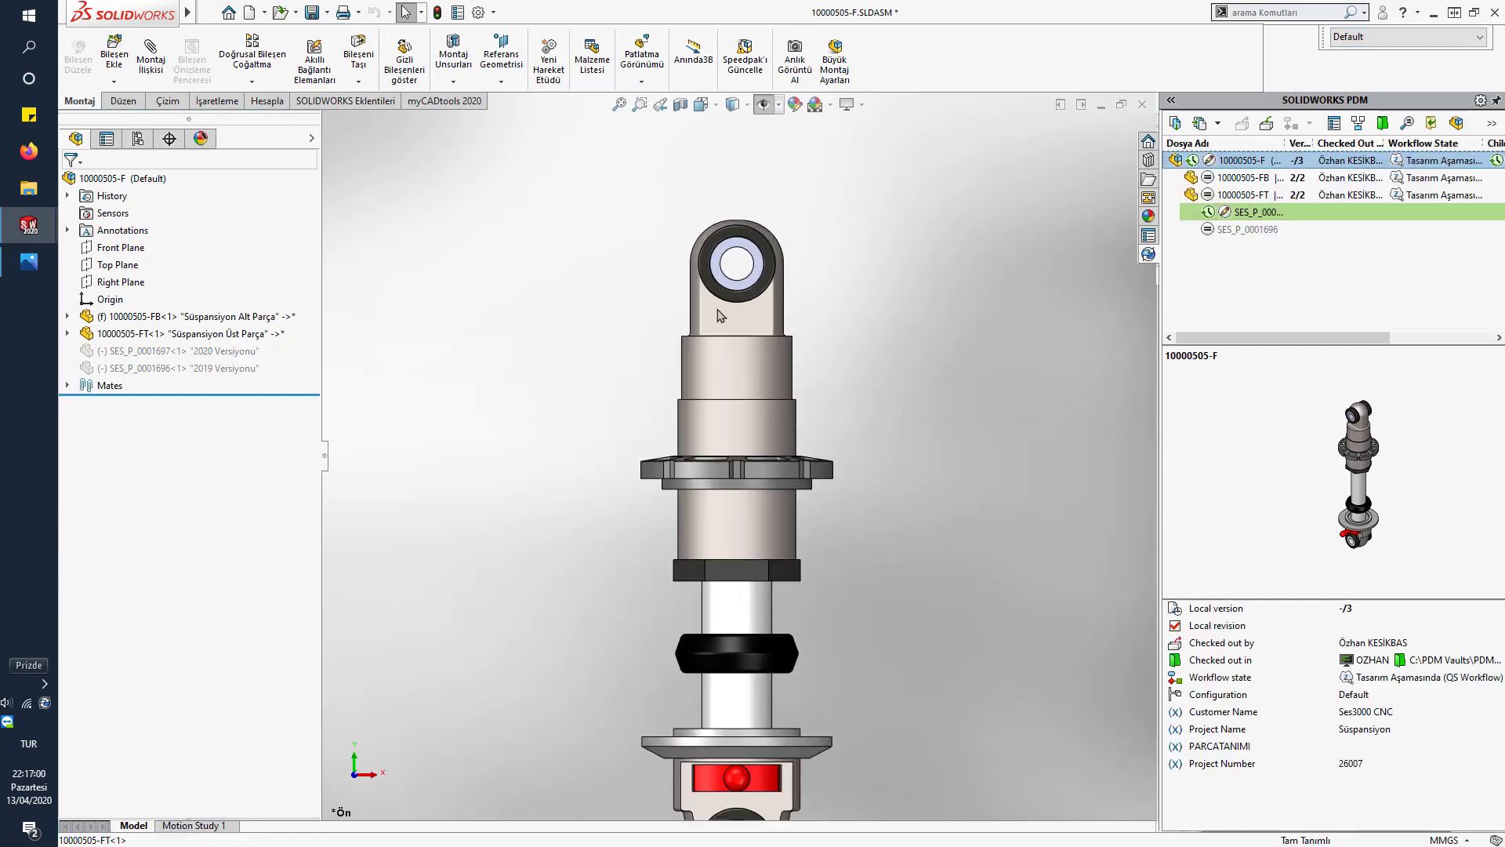
{"action": "left_click", "coordinate": [750, 415]}
{"action": "scroll", "coordinate": [862, 495], "scroll_direction": "up", "scroll_amount": 3}
{"action": "left_click", "coordinate": [520, 302]}
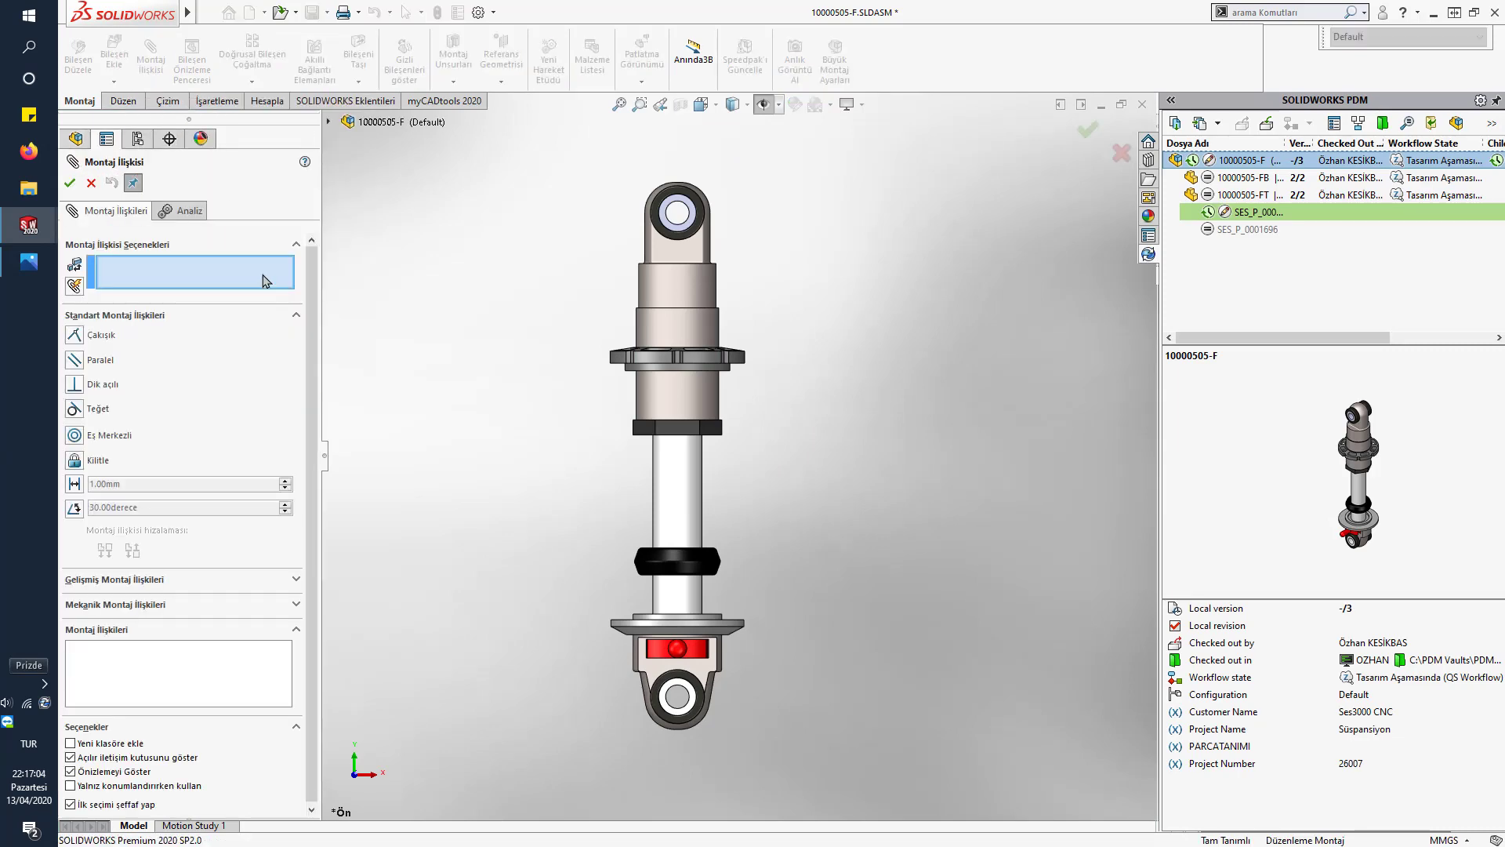
{"action": "left_click", "coordinate": [91, 183]}
- Insert SES_P_0001701 into the assembly and place it concentric on the lower part's rod through its mate reference
{"action": "left_click", "coordinate": [115, 52]}
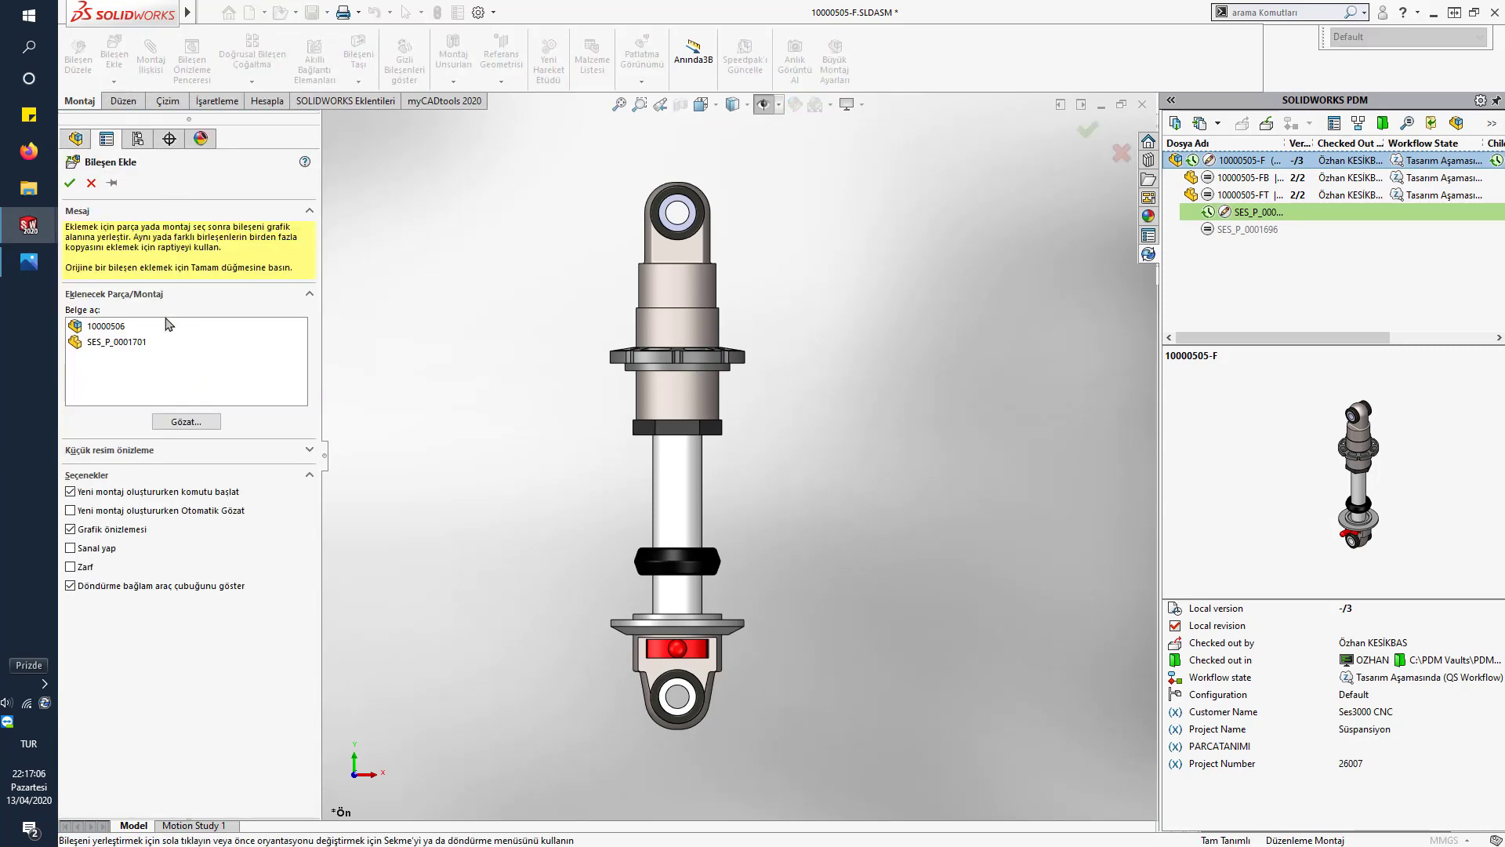
{"action": "left_click", "coordinate": [116, 342]}
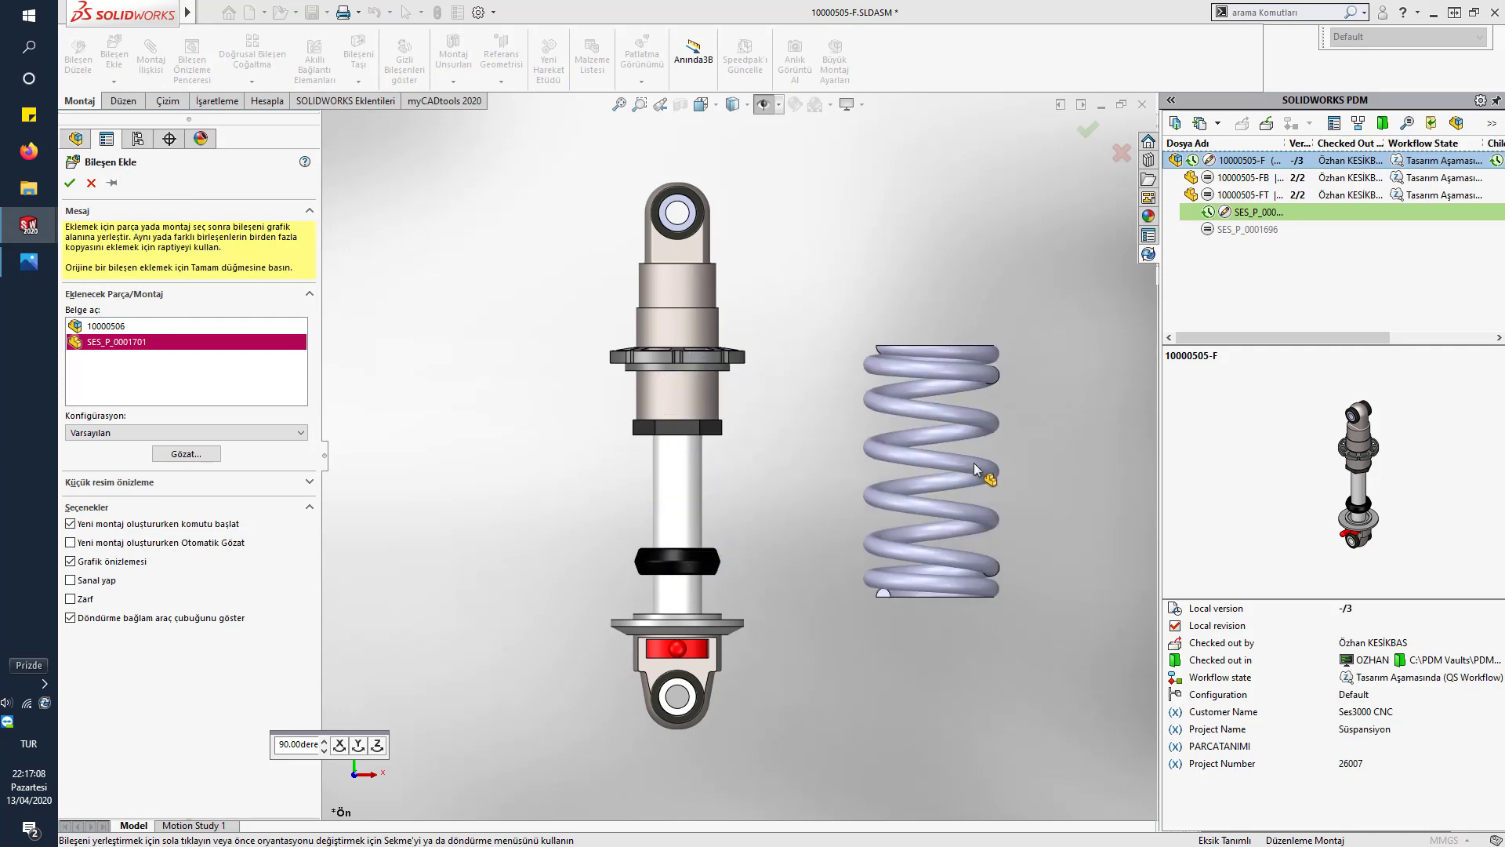
{"action": "left_click", "coordinate": [682, 479]}
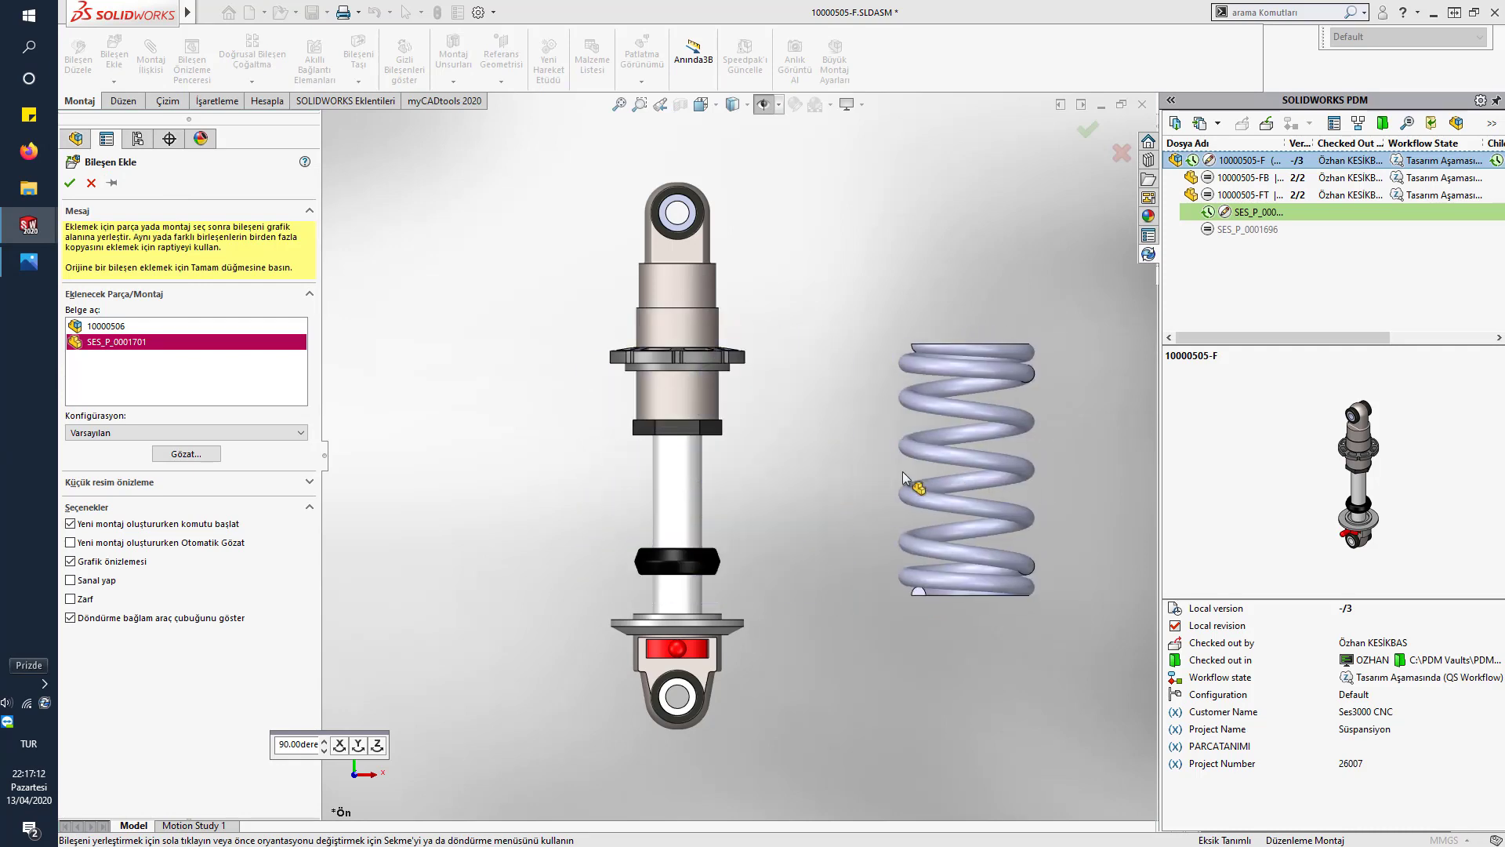
{"action": "left_click", "coordinate": [685, 486]}
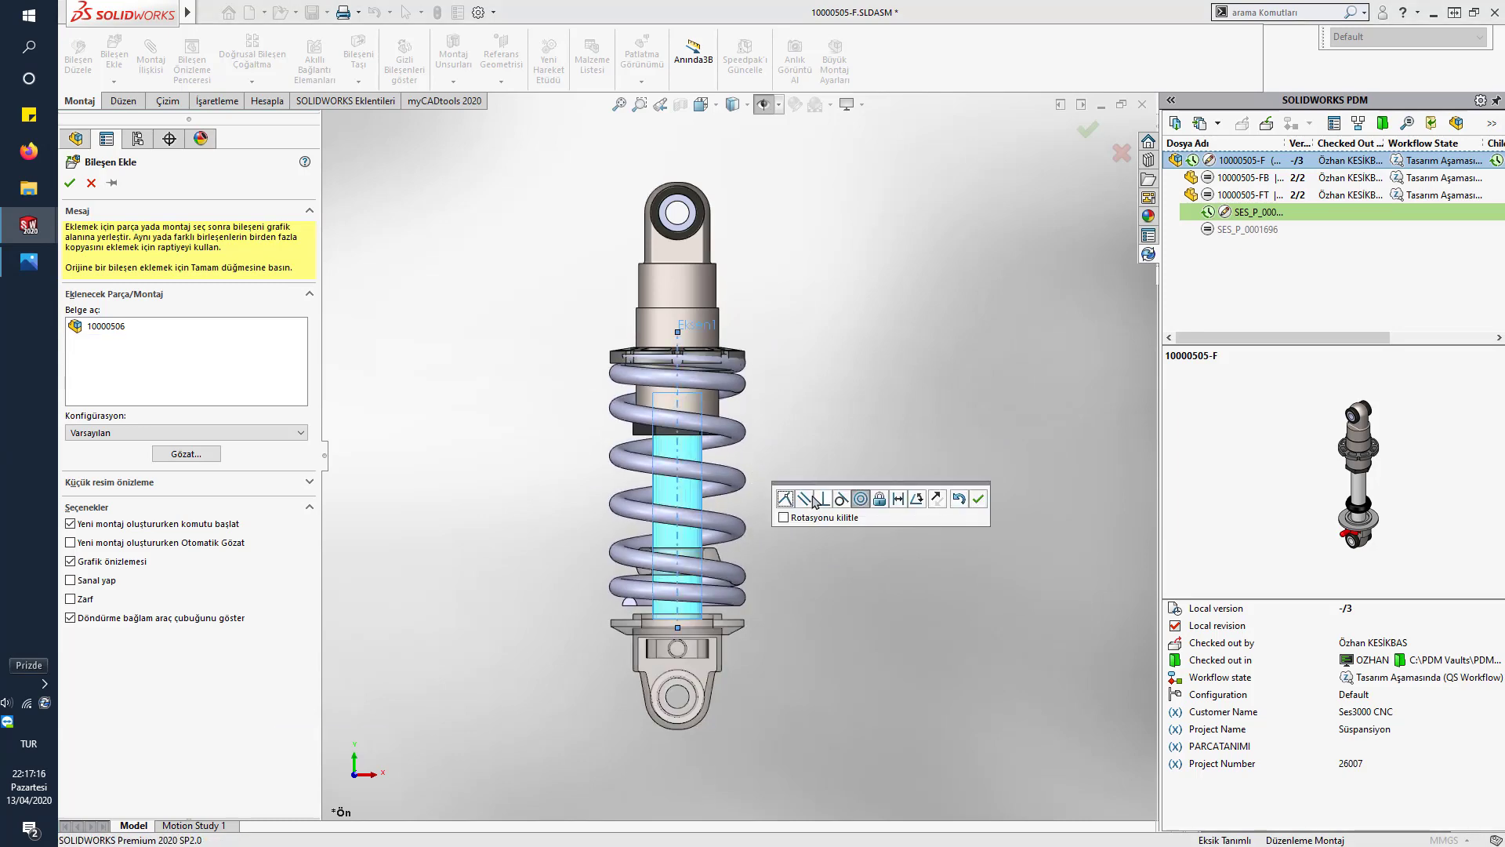
{"action": "left_click", "coordinate": [978, 499]}
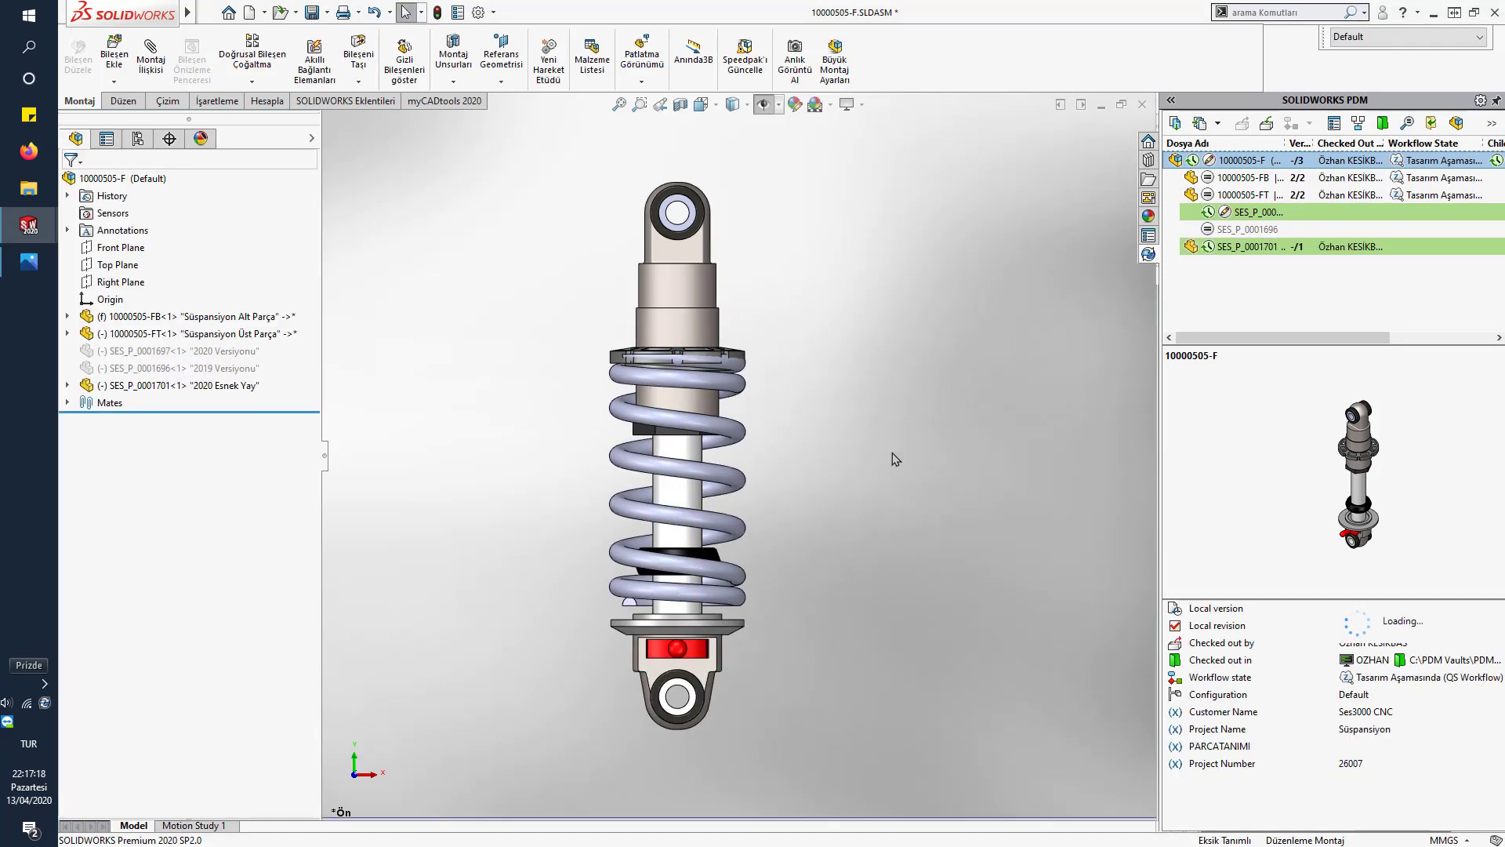
- Add a coincident mate between the spring's flat lower end and the upper face of the lower part's spring seat
{"action": "scroll", "coordinate": [624, 627], "scroll_direction": "down", "scroll_amount": 6}
{"action": "mouse_move", "coordinate": [661, 544]}
{"action": "middle_mouse_down"}
{"action": "mouse_move", "coordinate": [685, 514]}
{"action": "mouse_move", "coordinate": [658, 558]}
{"action": "middle_mouse_up"}
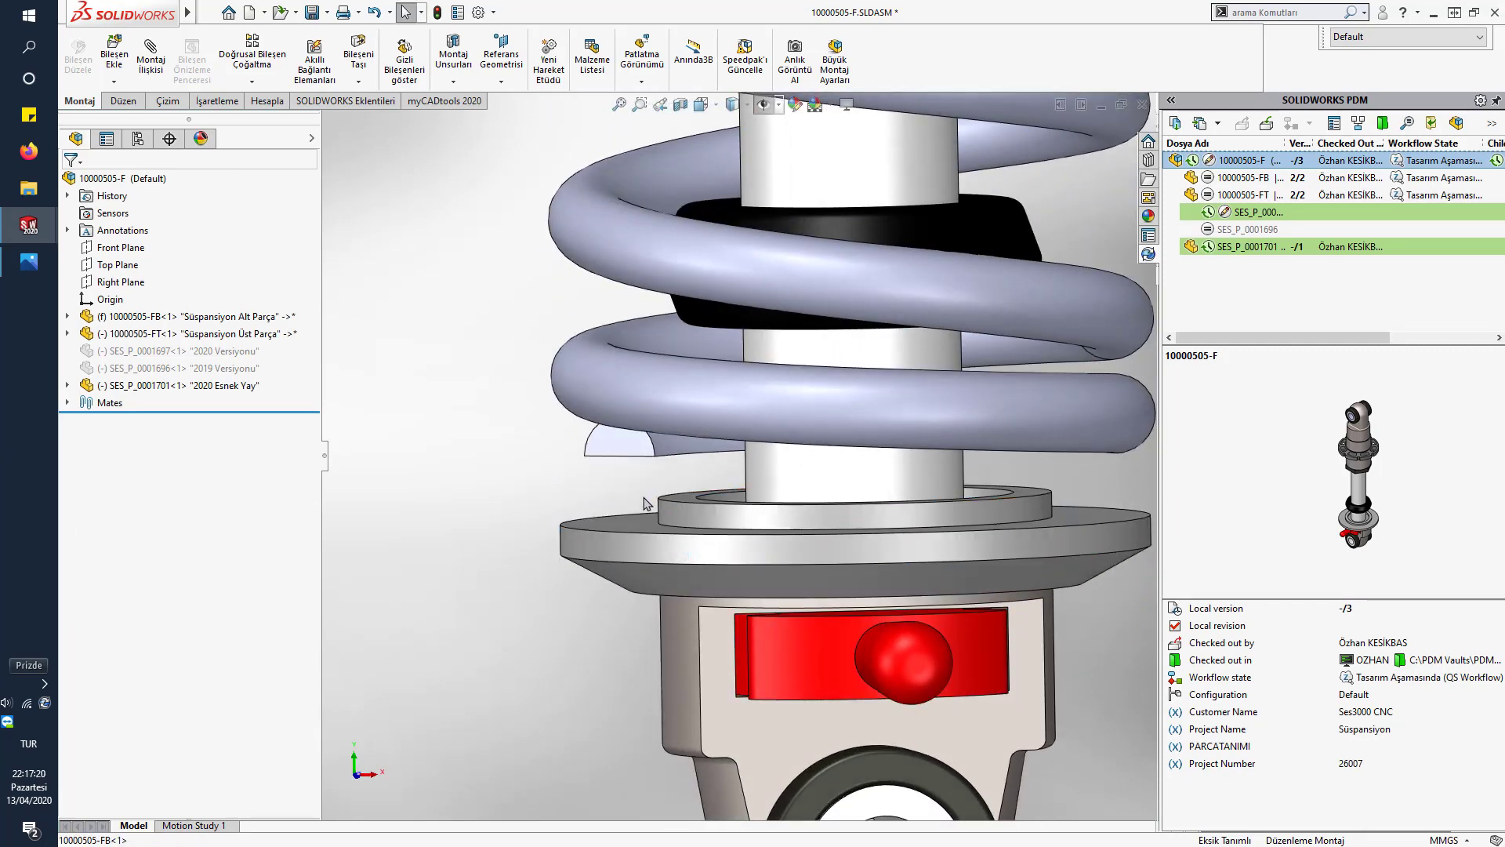
{"action": "middle_click_drag", "start_coordinate": [632, 470], "coordinate": [725, 436]}
{"action": "left_click", "coordinate": [604, 478]}
{"action": "middle_click_drag", "start_coordinate": [604, 480], "coordinate": [617, 567]}
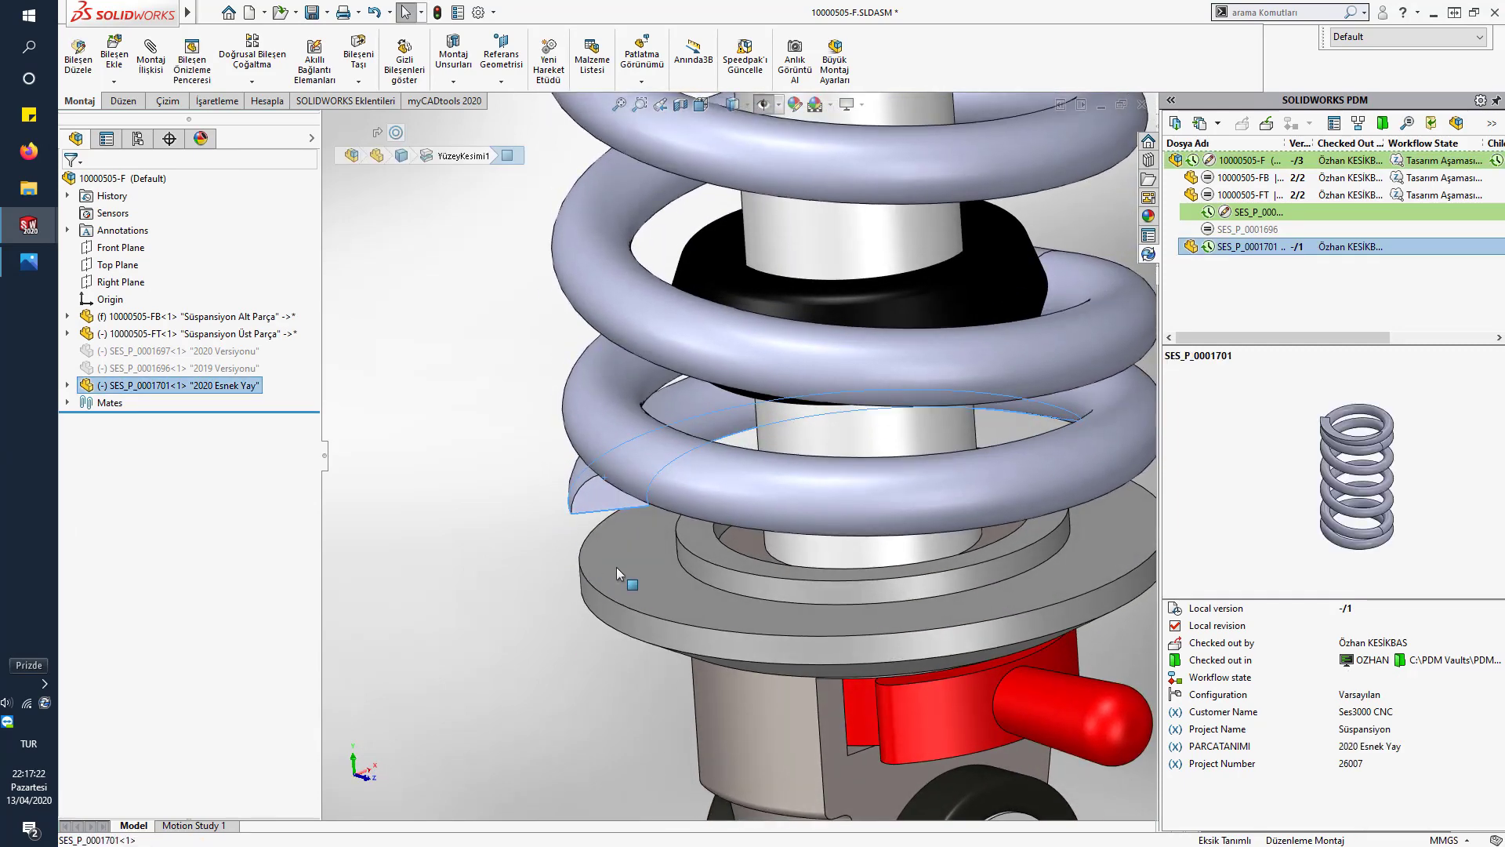
{"action": "left_click", "coordinate": [633, 561], "text": "ctrl"}
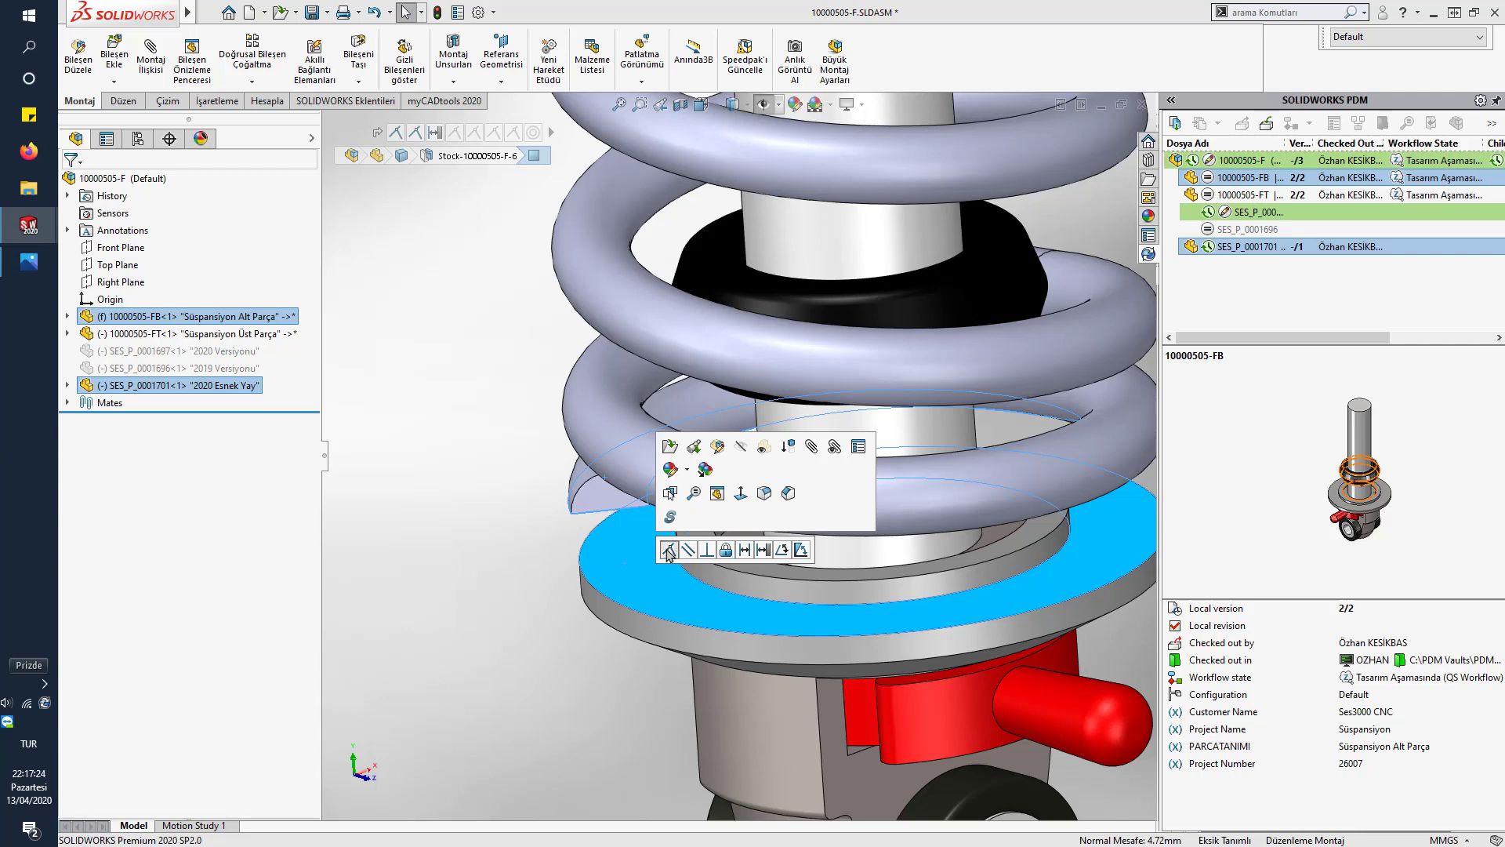
{"action": "left_click", "coordinate": [668, 551]}
{"action": "scroll", "coordinate": [714, 511], "scroll_direction": "up", "scroll_amount": 5}
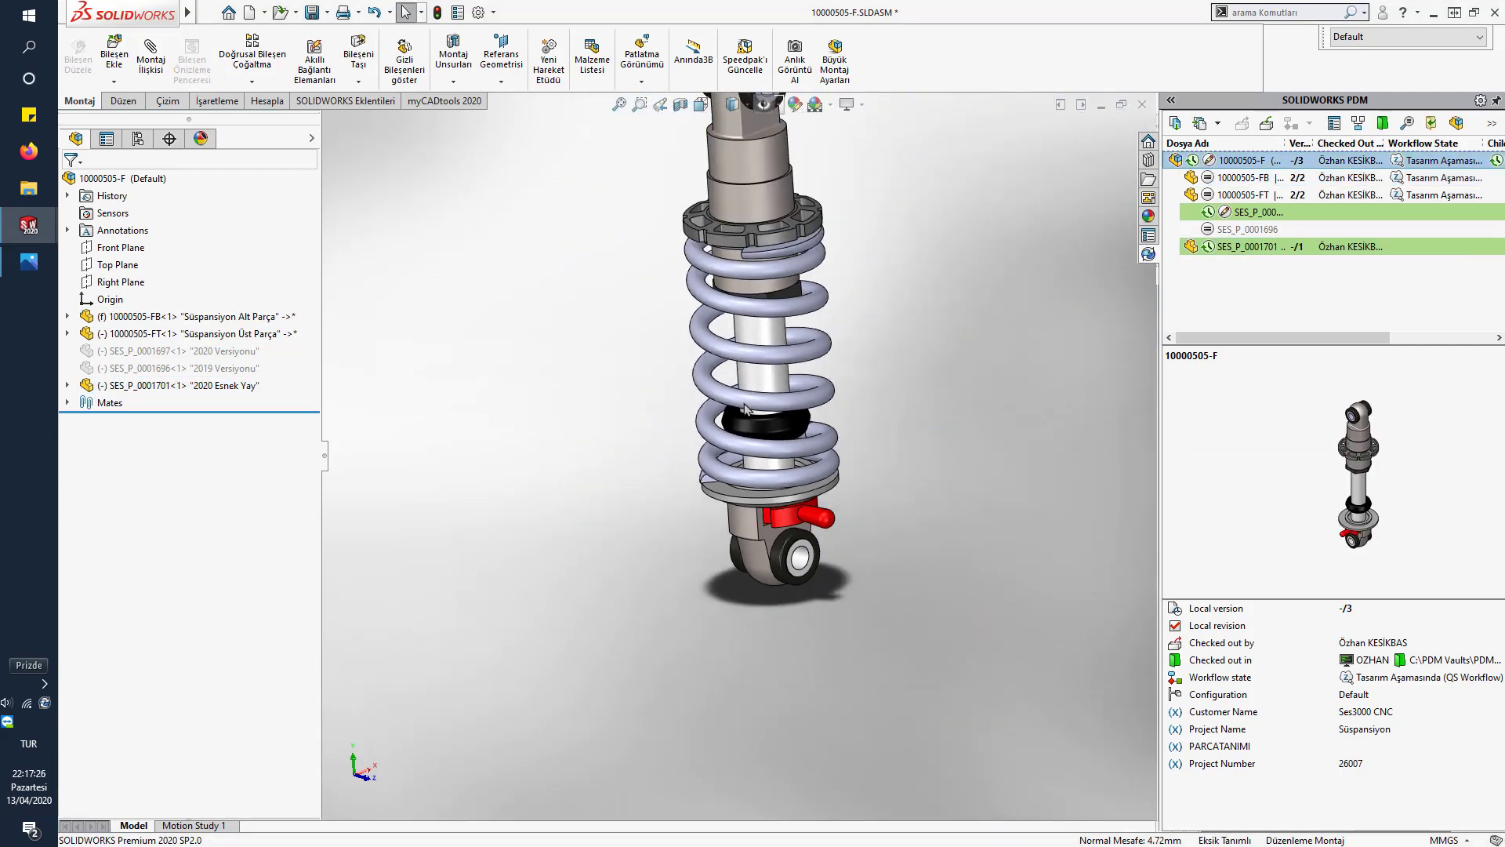
- Examine how the spring's upper end sits against the ring of the upper suspension part
{"action": "middle_click_drag", "start_coordinate": [747, 409], "coordinate": [733, 282]}
{"action": "scroll", "coordinate": [731, 284], "scroll_direction": "down", "scroll_amount": 5}
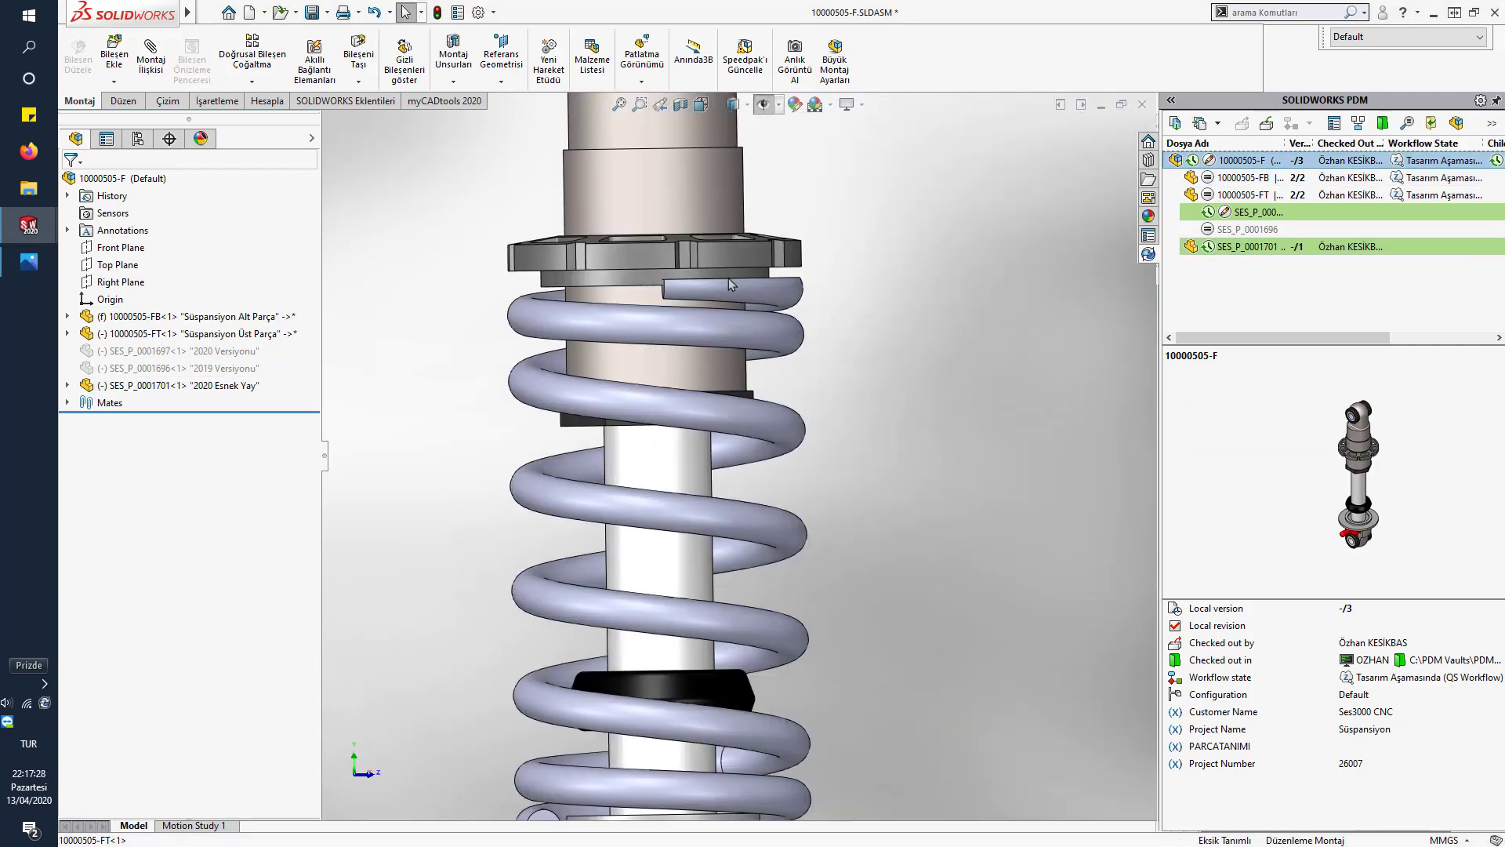
{"action": "scroll", "coordinate": [731, 283], "scroll_direction": "down", "scroll_amount": 1}
{"action": "scroll", "coordinate": [705, 337], "scroll_direction": "up", "scroll_amount": 5}
{"action": "middle_click_drag", "start_coordinate": [702, 406], "coordinate": [754, 431]}
{"action": "scroll", "coordinate": [758, 434], "scroll_direction": "down", "scroll_amount": 3}
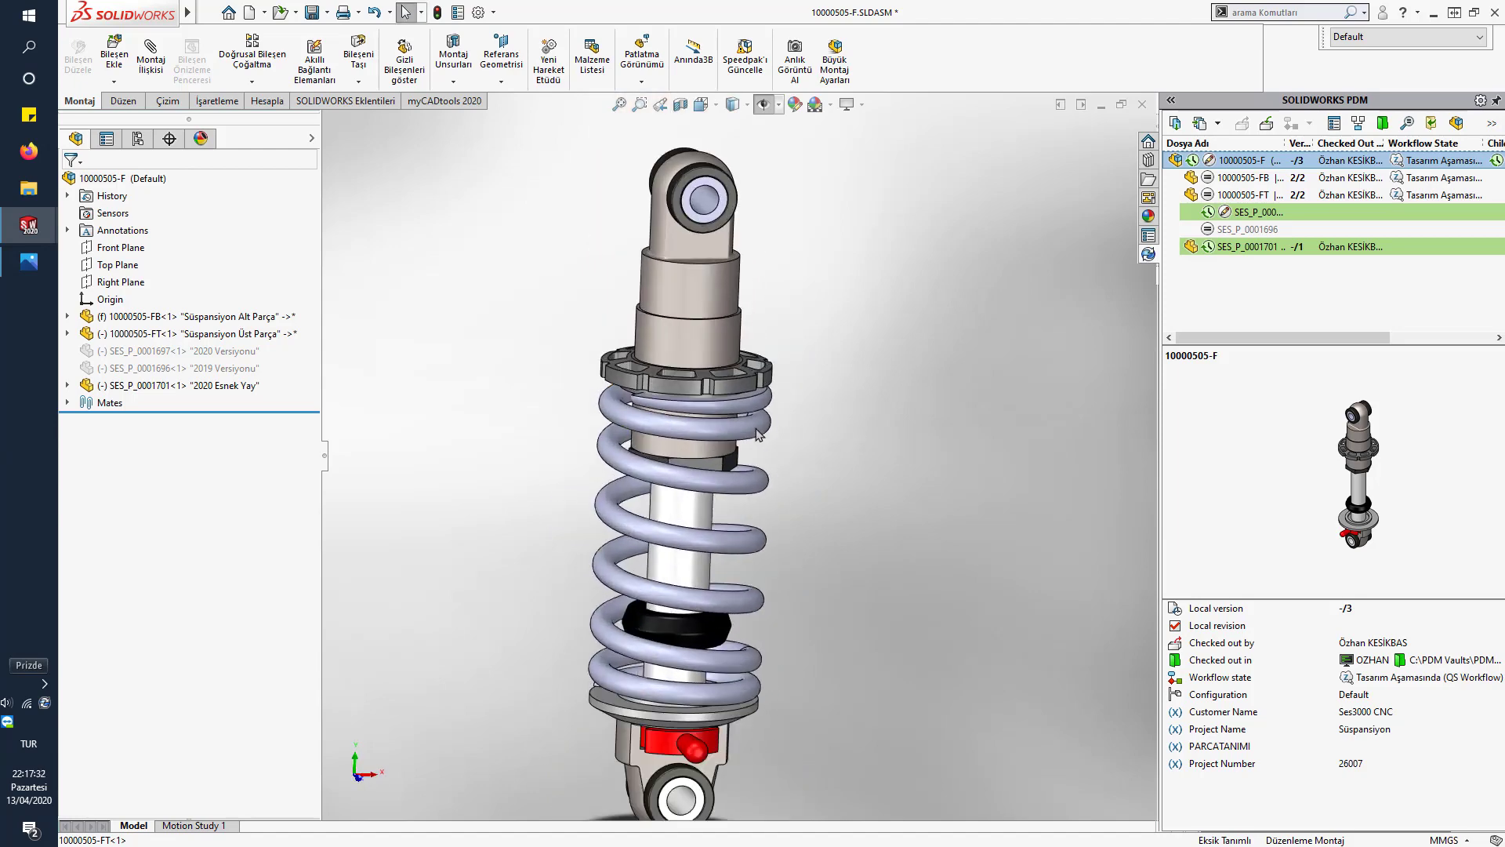
{"action": "left_click", "coordinate": [754, 412]}
{"action": "right_click", "coordinate": [754, 412]}
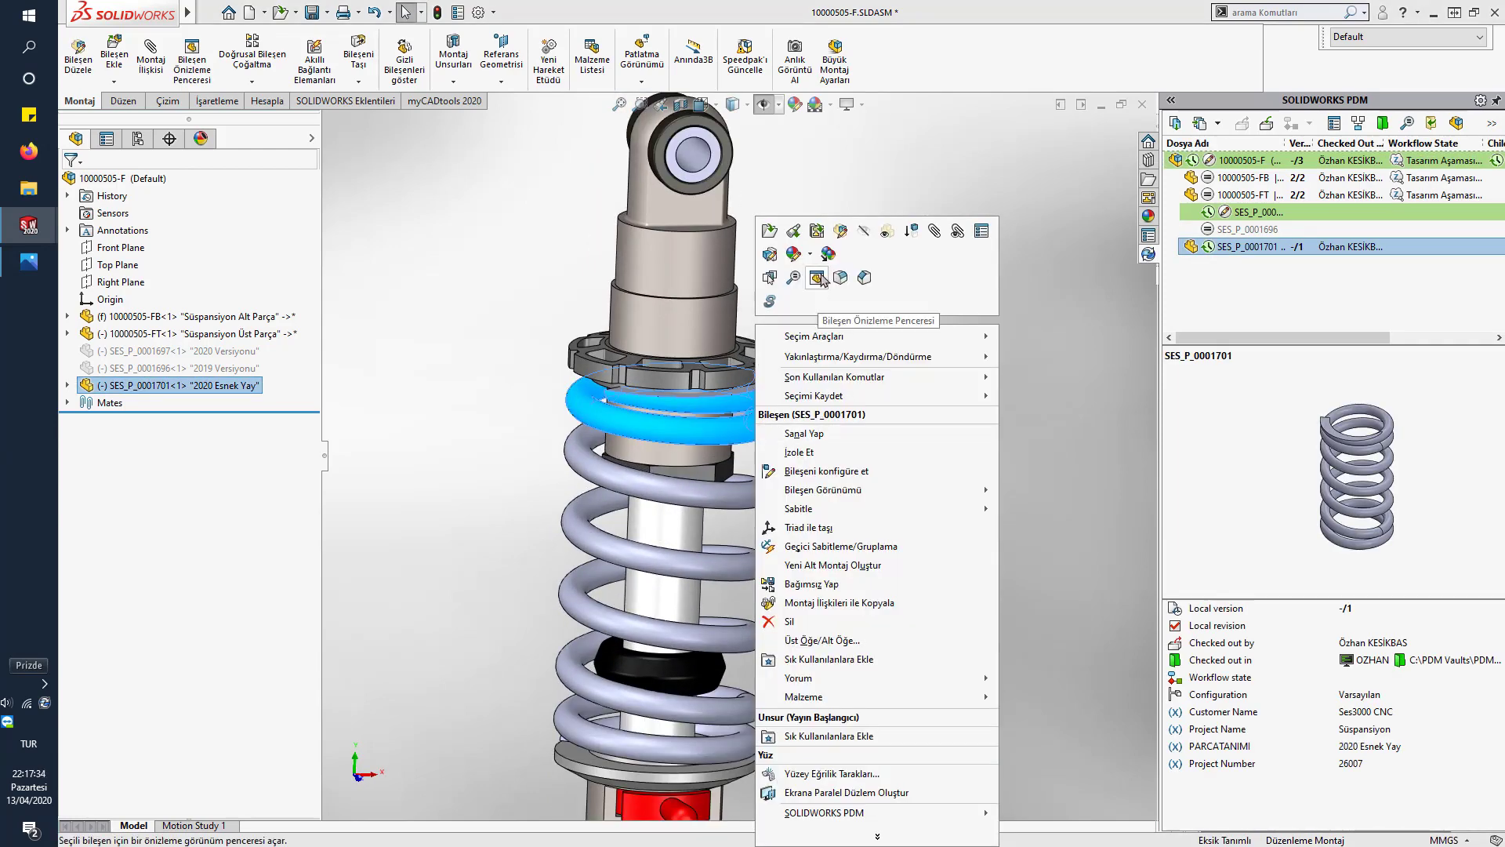
{"action": "left_click", "coordinate": [585, 336]}
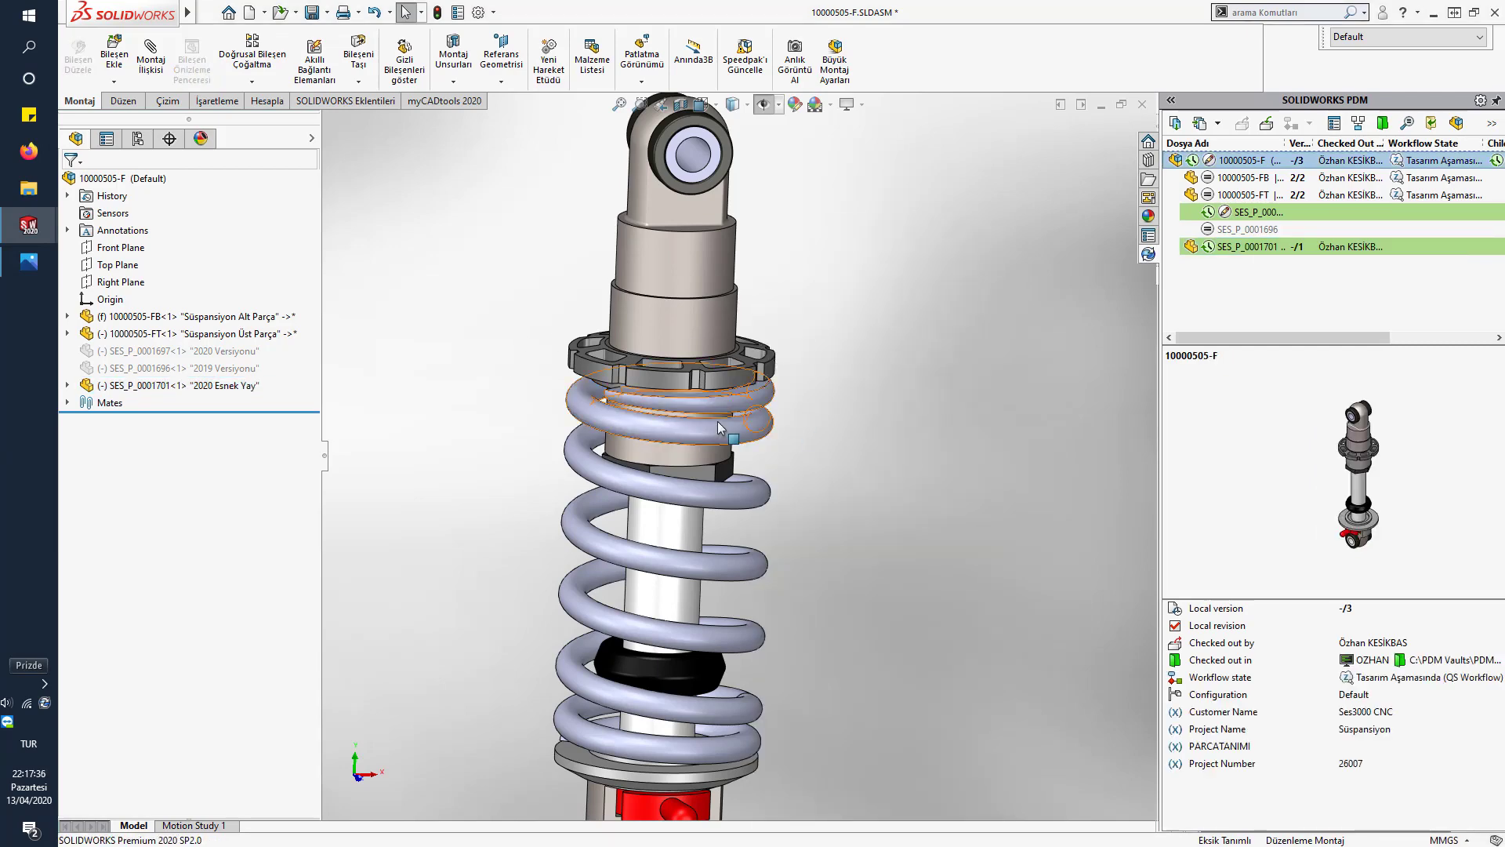
{"action": "scroll", "coordinate": [641, 463], "scroll_direction": "up", "scroll_amount": 2}
{"action": "middle_click_drag", "start_coordinate": [591, 474], "coordinate": [566, 477]}
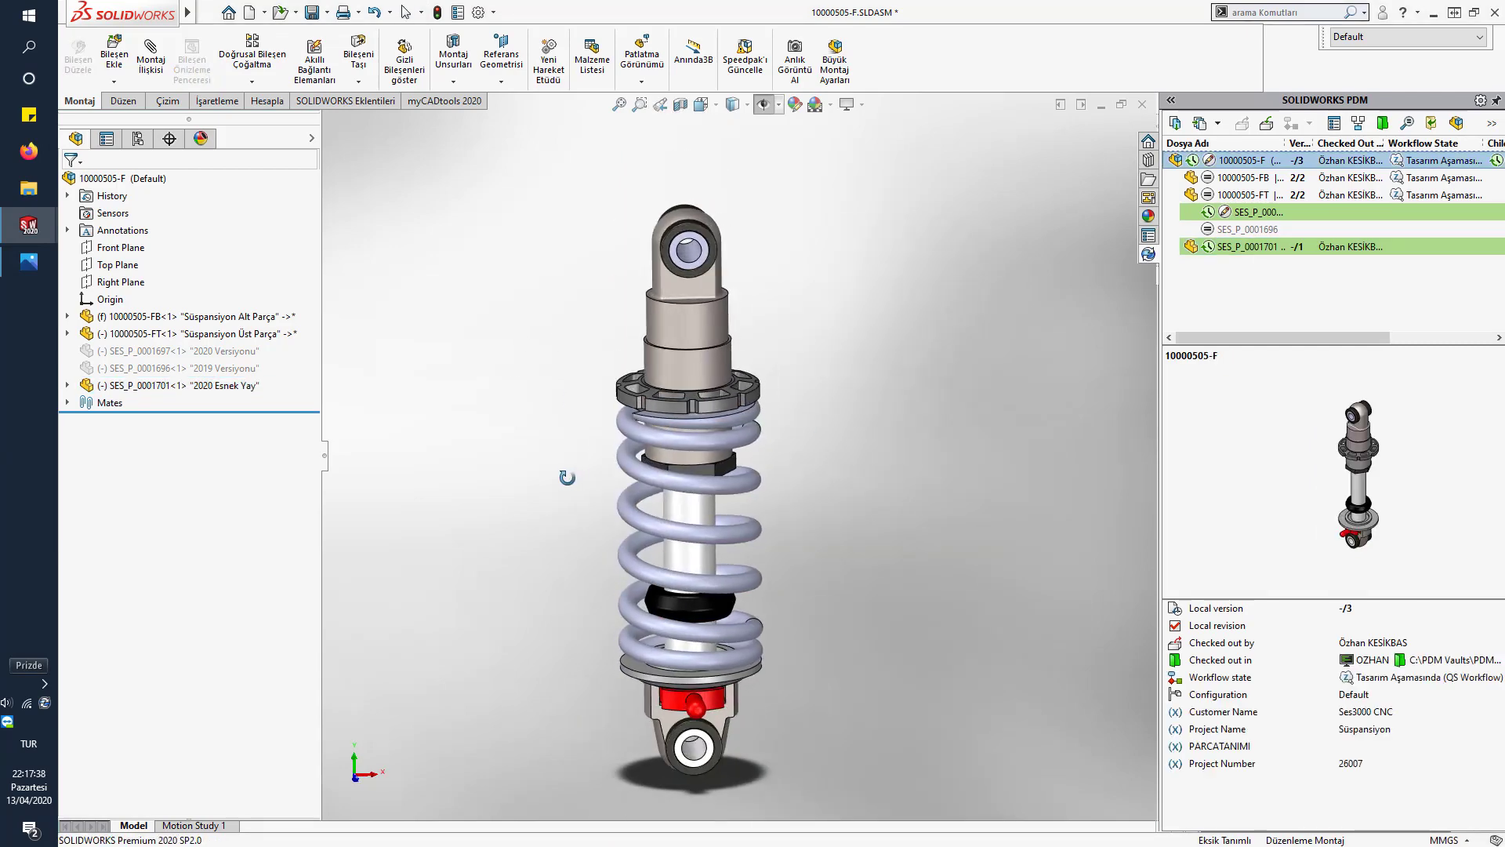
- Start editing the spring SES_P_0001701 in the context of the assembly and show its features
{"action": "left_click", "coordinate": [756, 441]}
{"action": "left_click", "coordinate": [856, 343]}
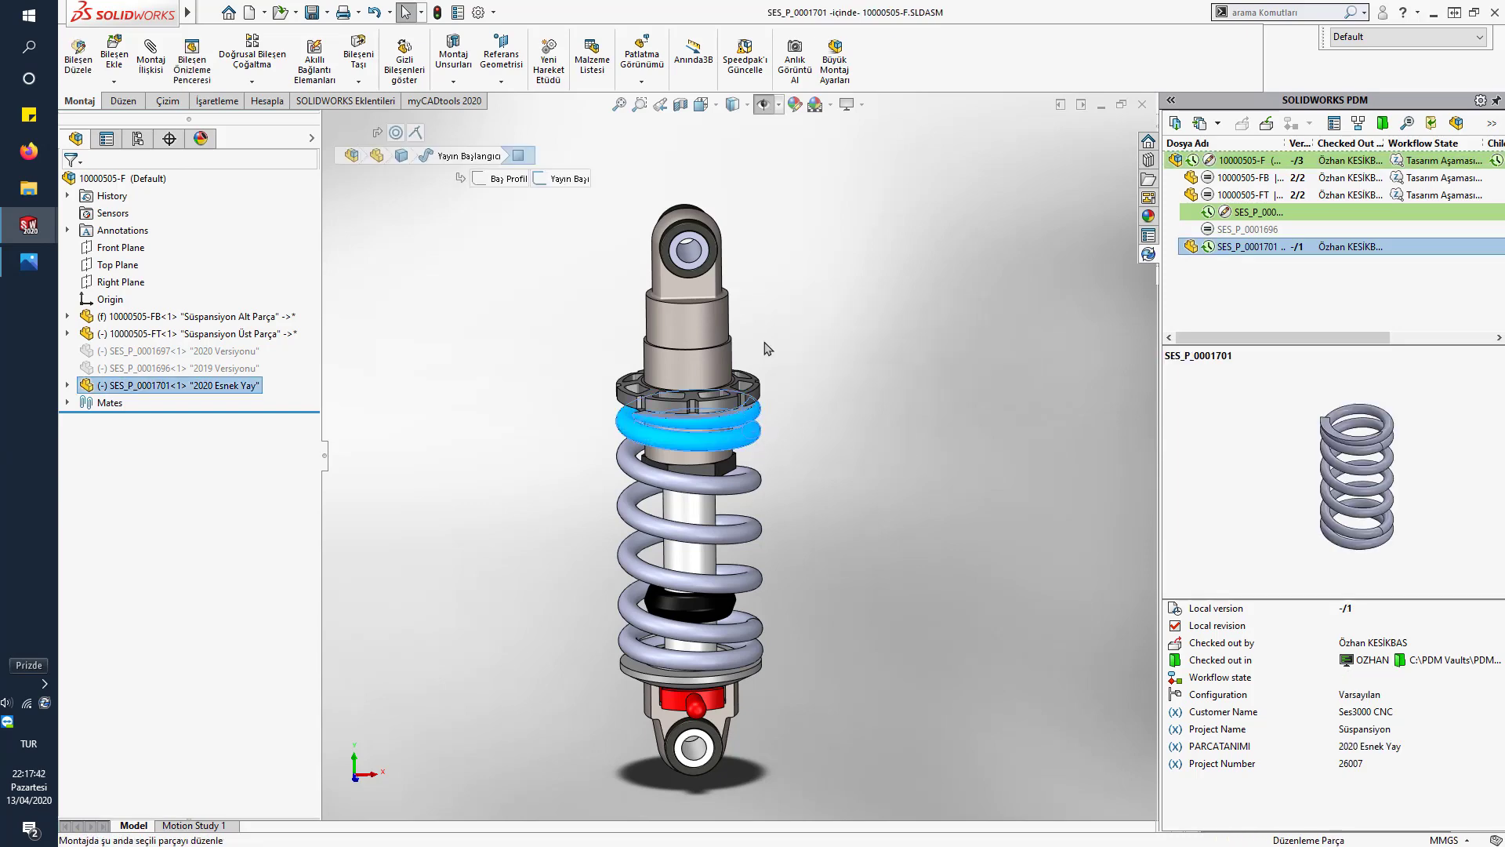
{"action": "left_click", "coordinate": [68, 384]}
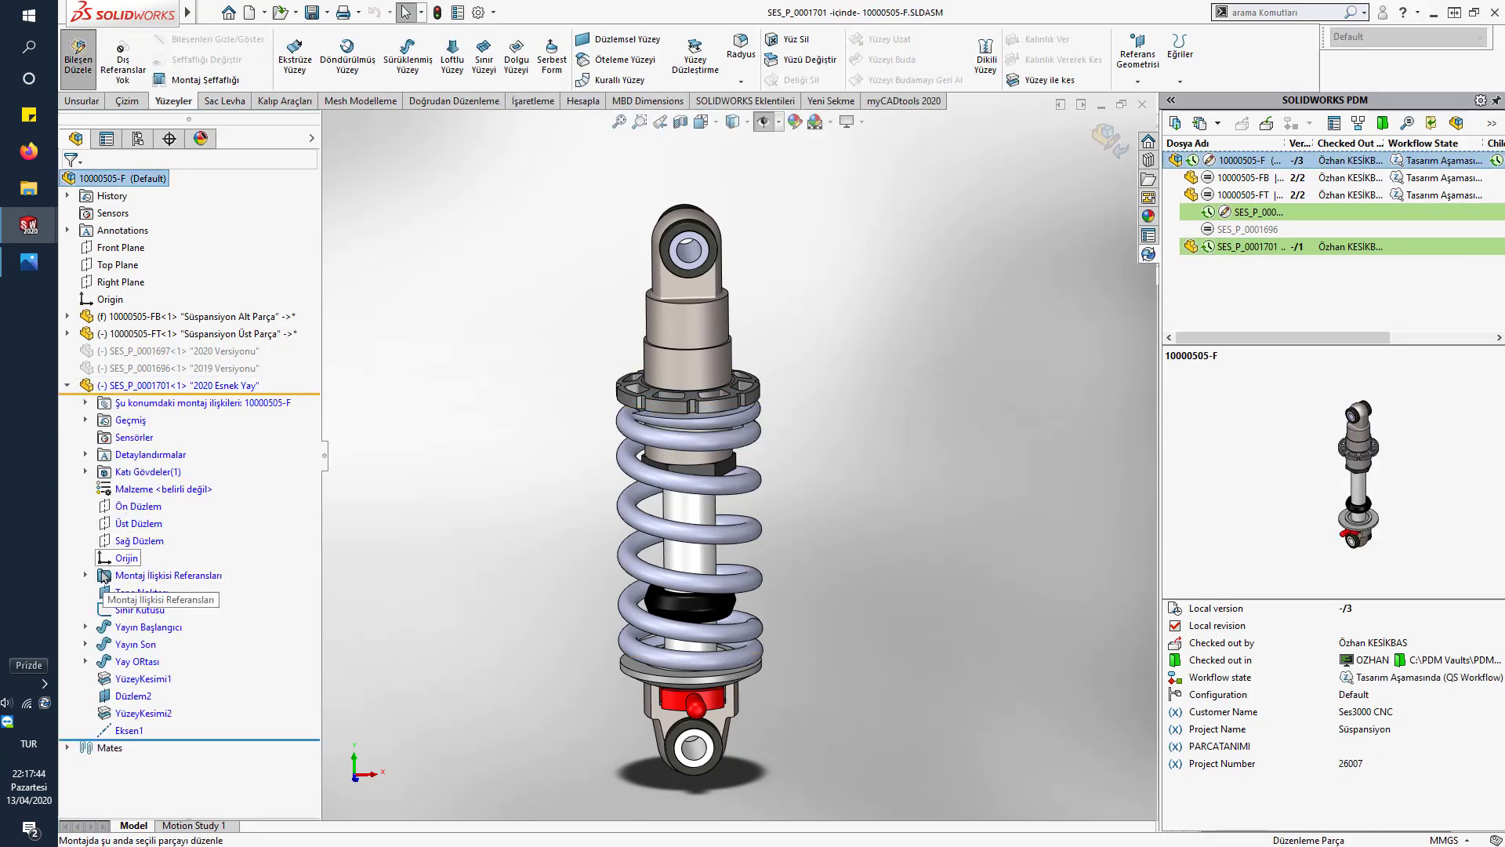
- Redefine the spring's Tepe Noktası plane, replacing its Üst Düzlem reference with the underside face of the upper part's ring, set to Çakışık
{"action": "left_click", "coordinate": [129, 594]}
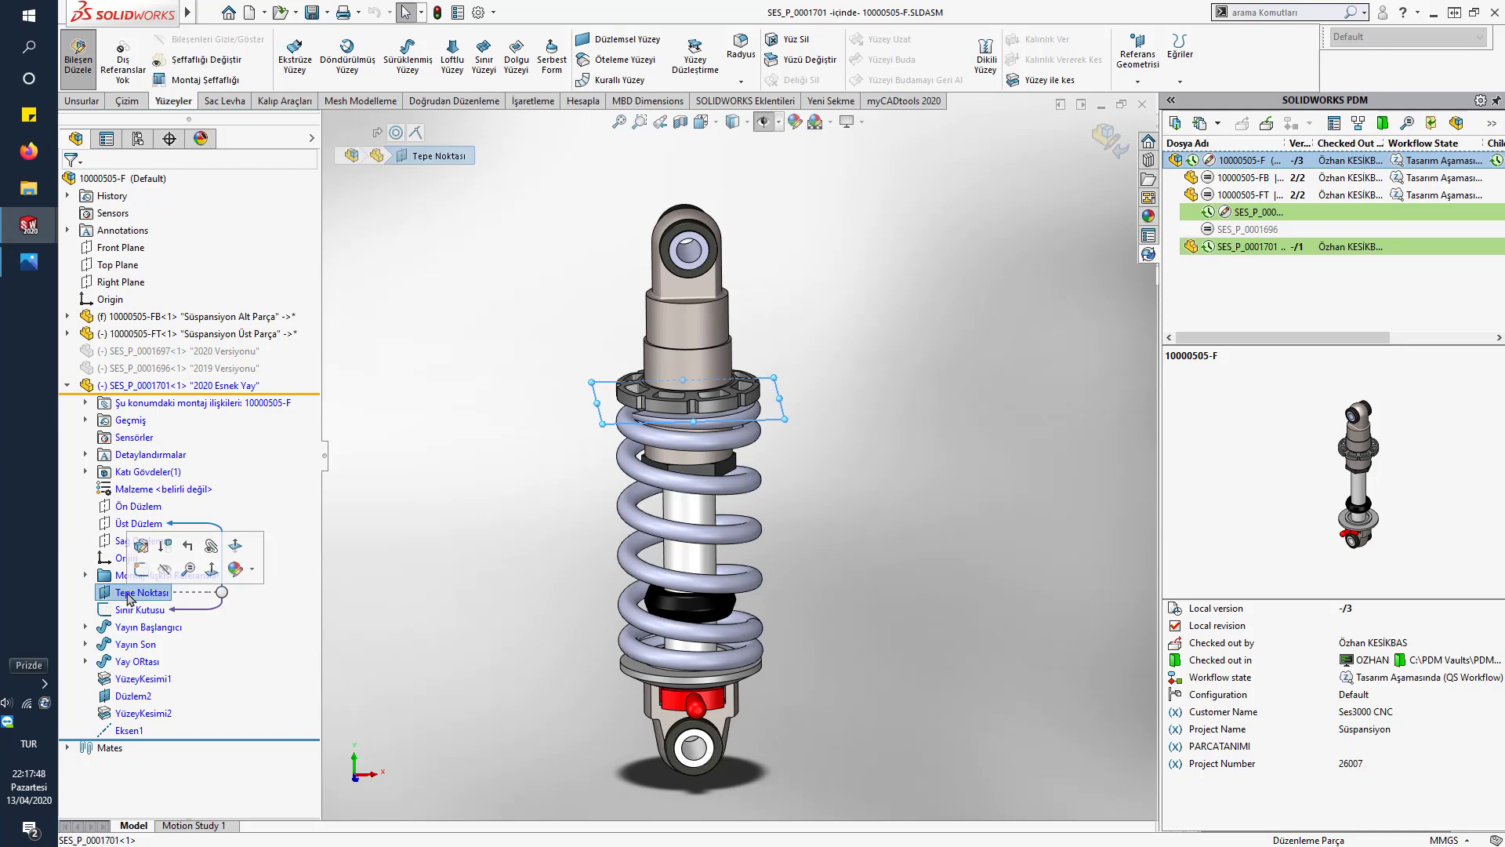
{"action": "left_click", "coordinate": [144, 553]}
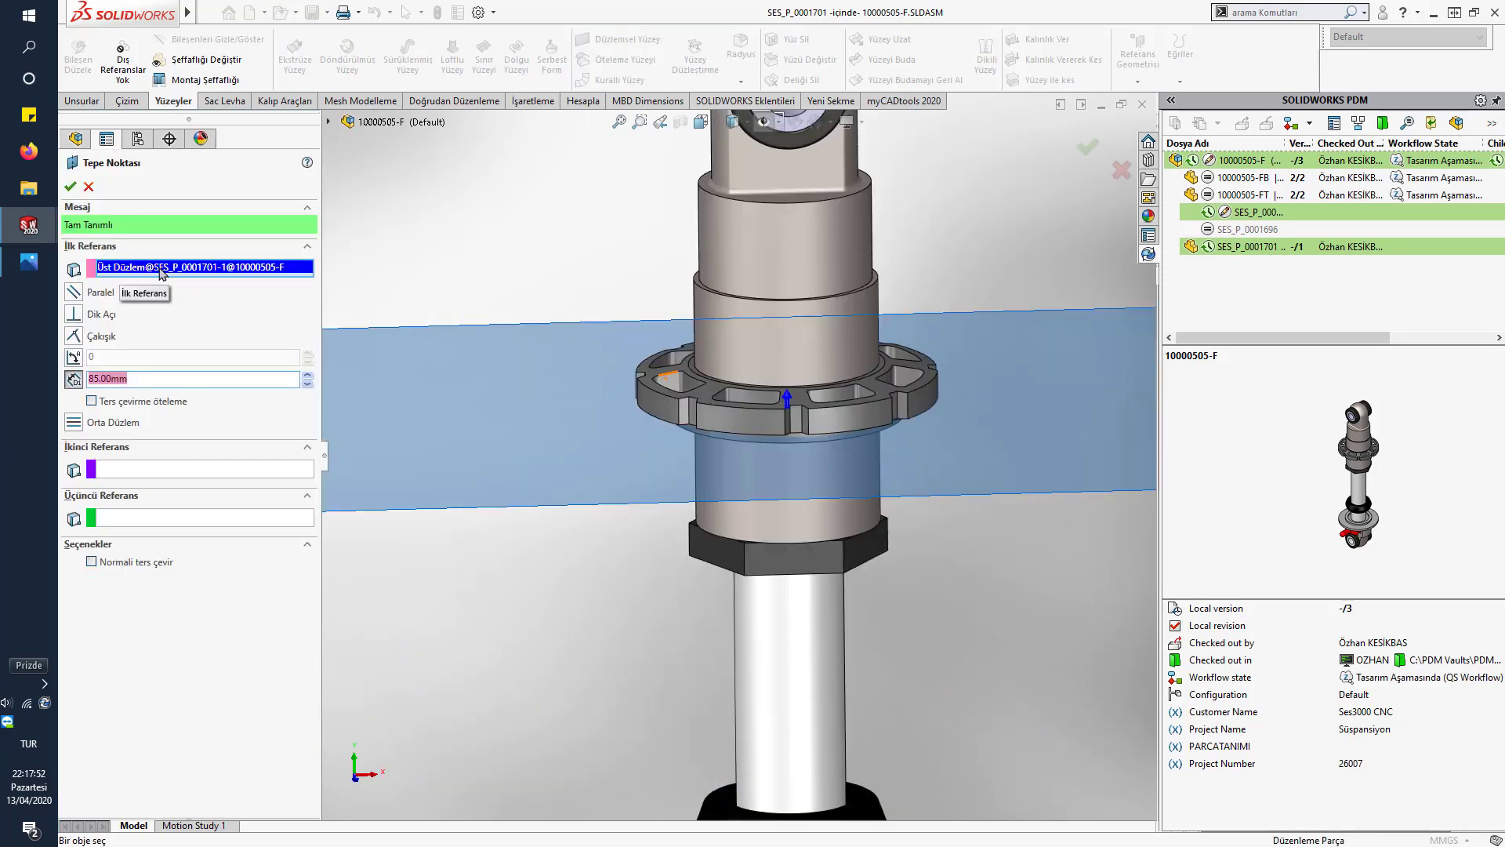
{"action": "left_click", "coordinate": [149, 280]}
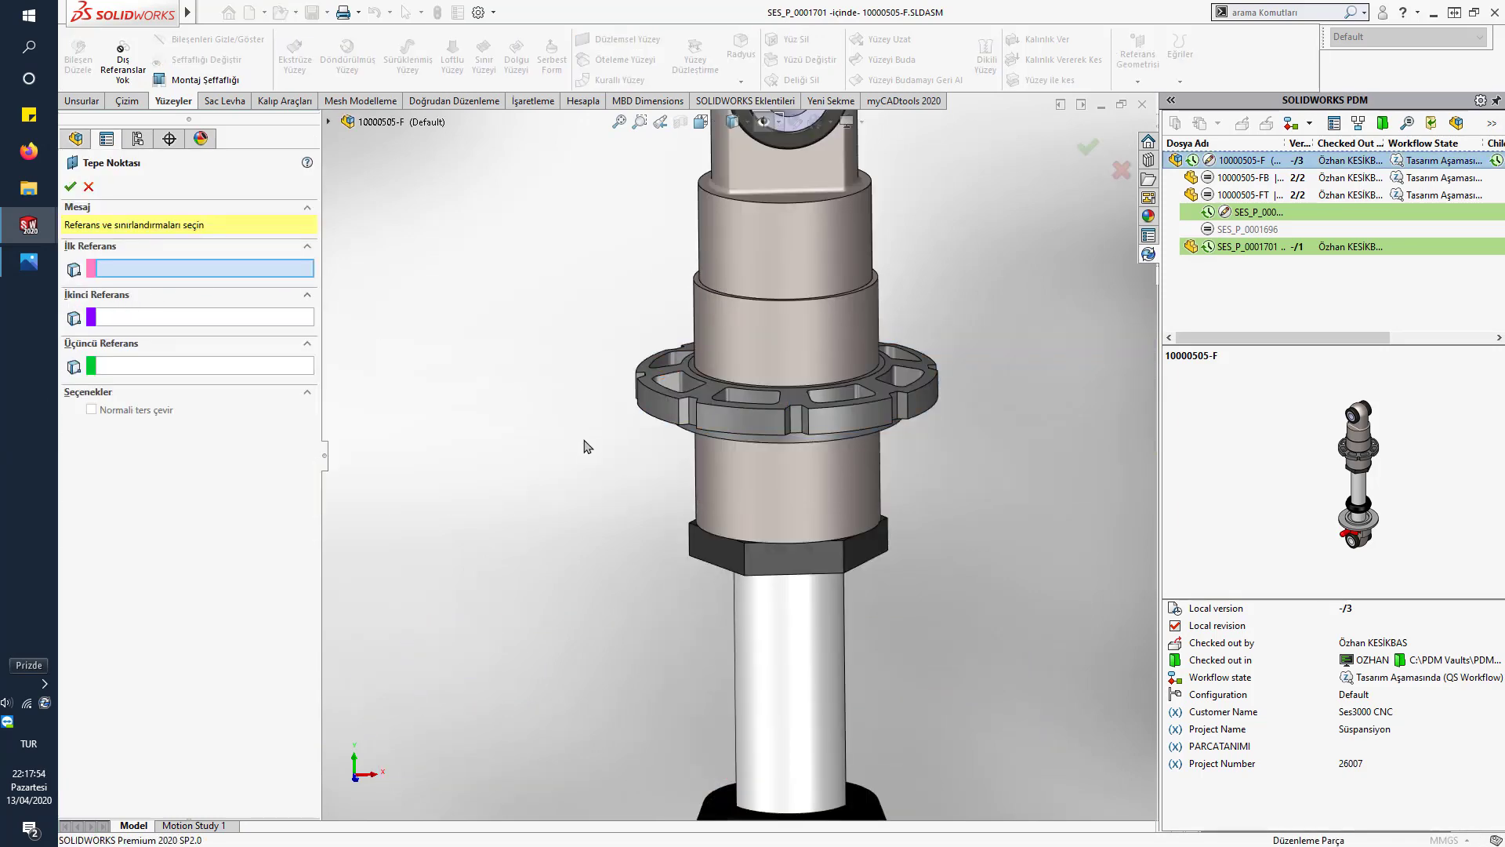
{"action": "middle_click_drag", "start_coordinate": [584, 447], "coordinate": [581, 311]}
{"action": "scroll", "coordinate": [668, 403], "scroll_direction": "down", "scroll_amount": 2}
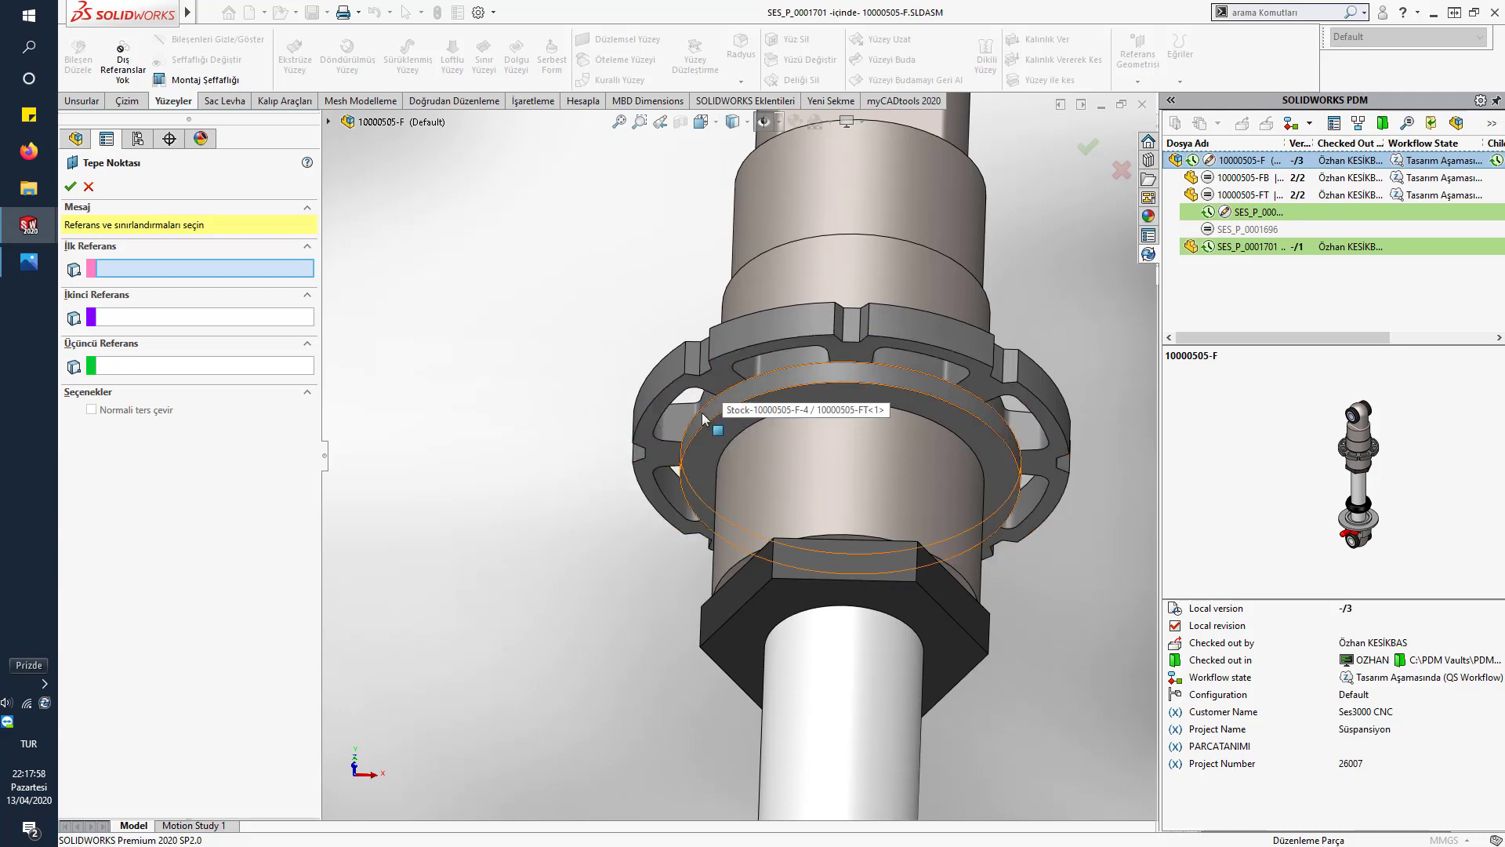
{"action": "right_click", "coordinate": [701, 417]}
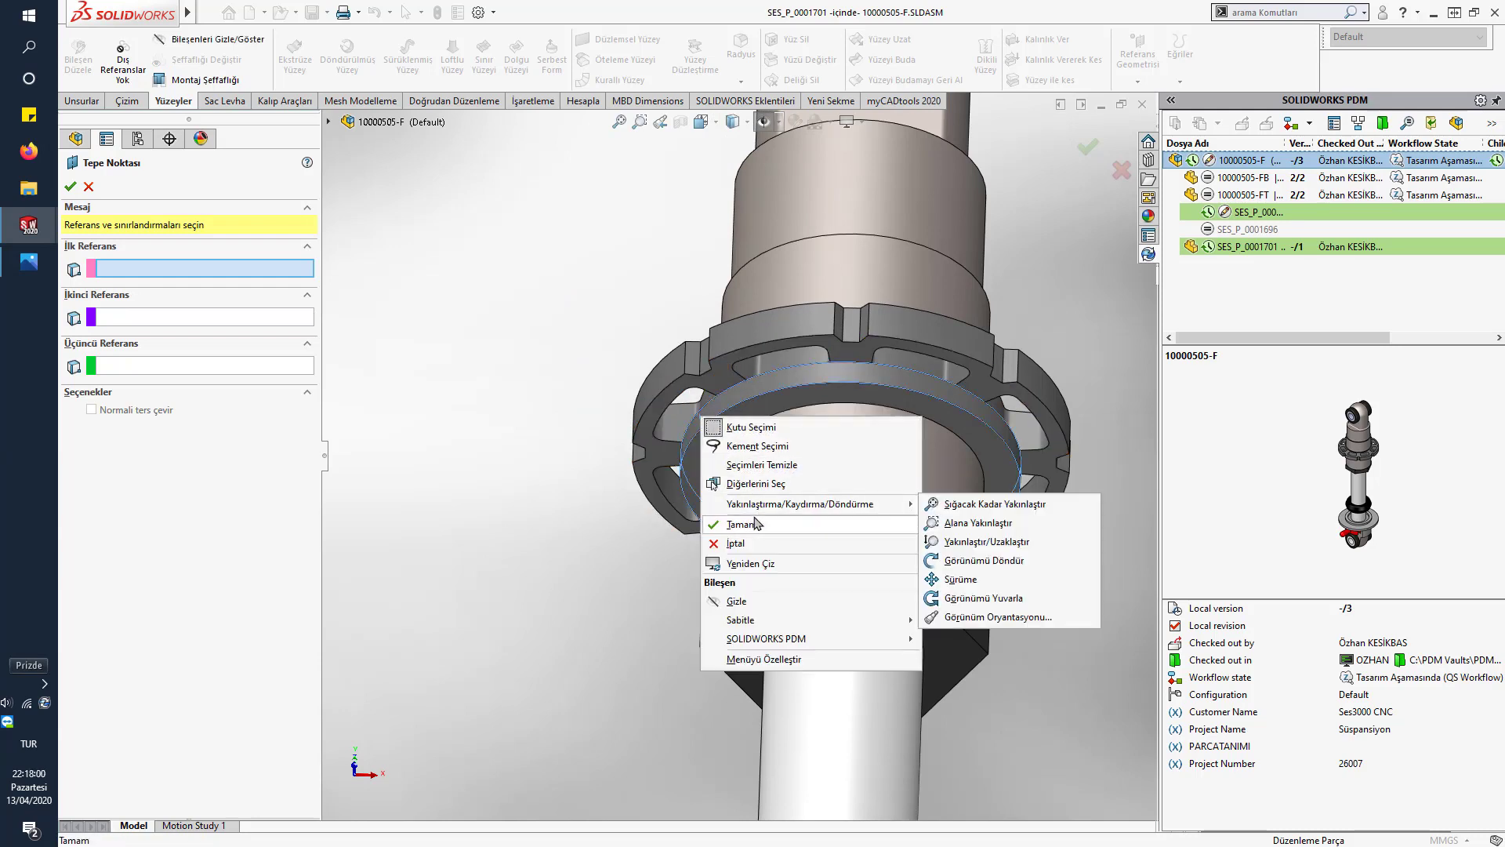
{"action": "left_click", "coordinate": [753, 483]}
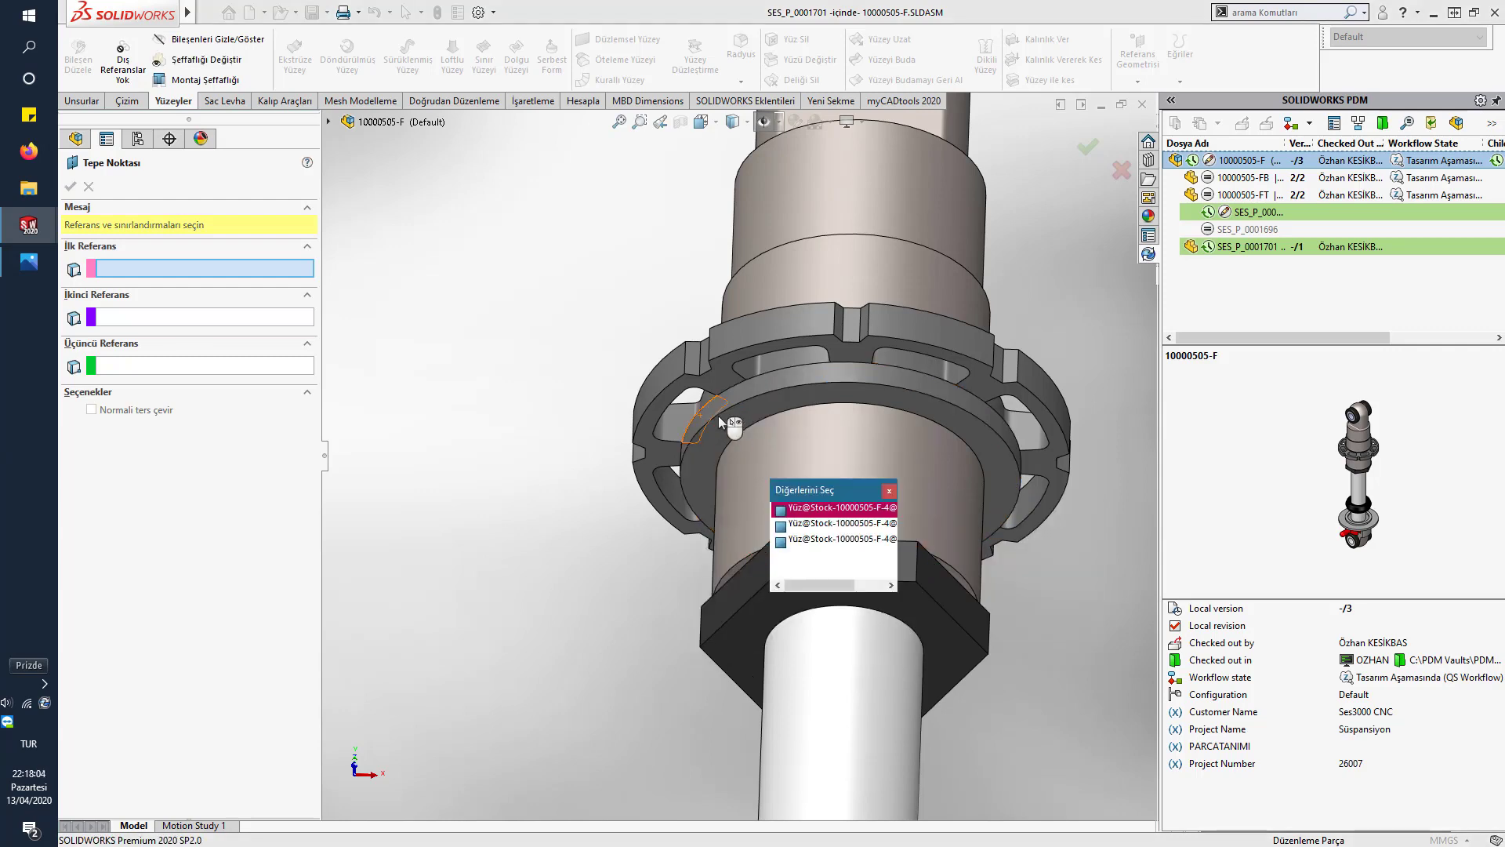
{"action": "left_click", "coordinate": [705, 412]}
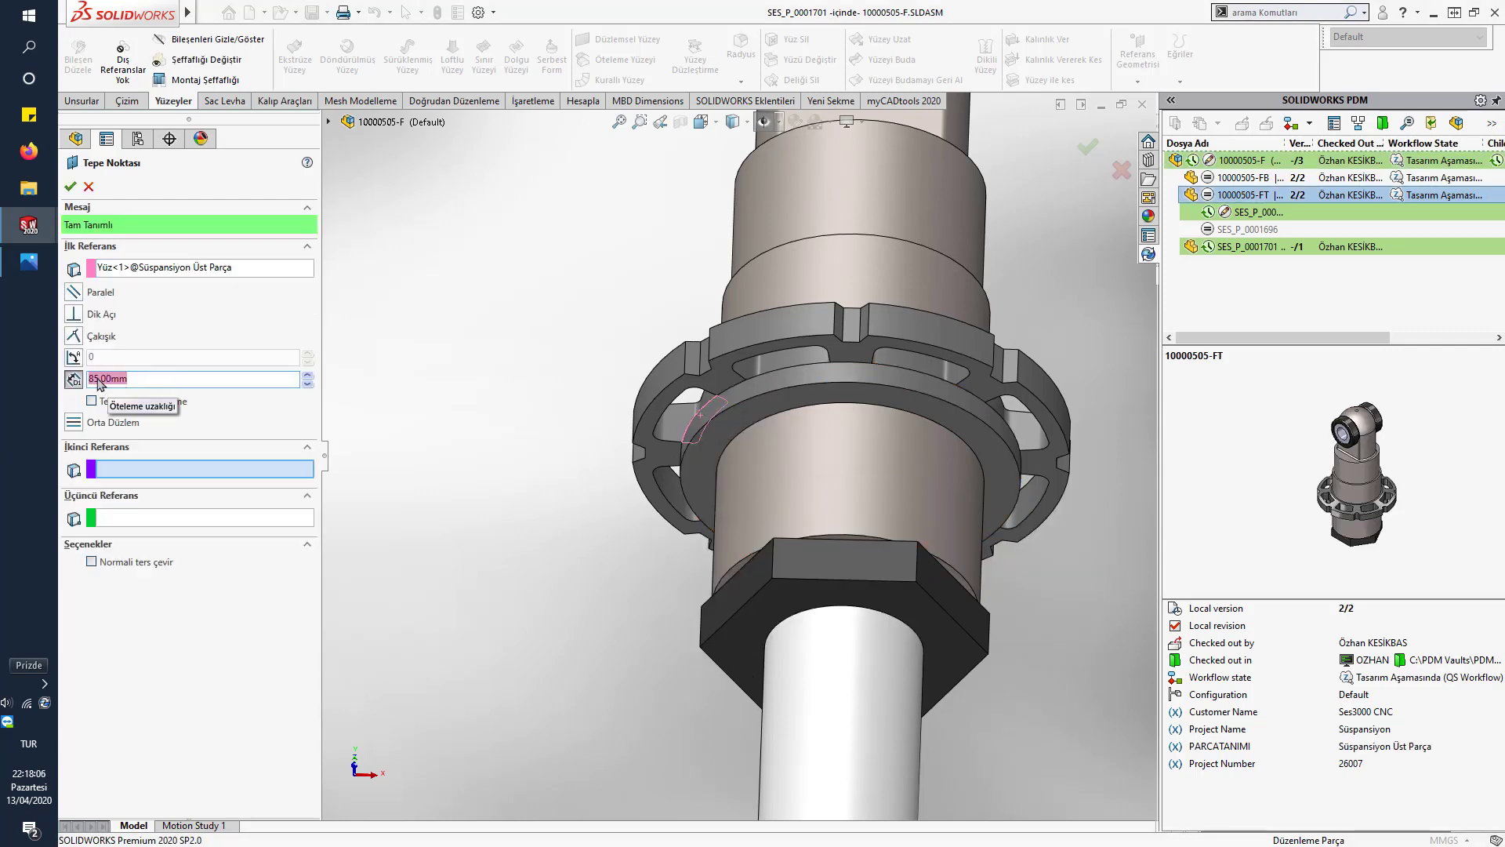
{"action": "left_click", "coordinate": [74, 334]}
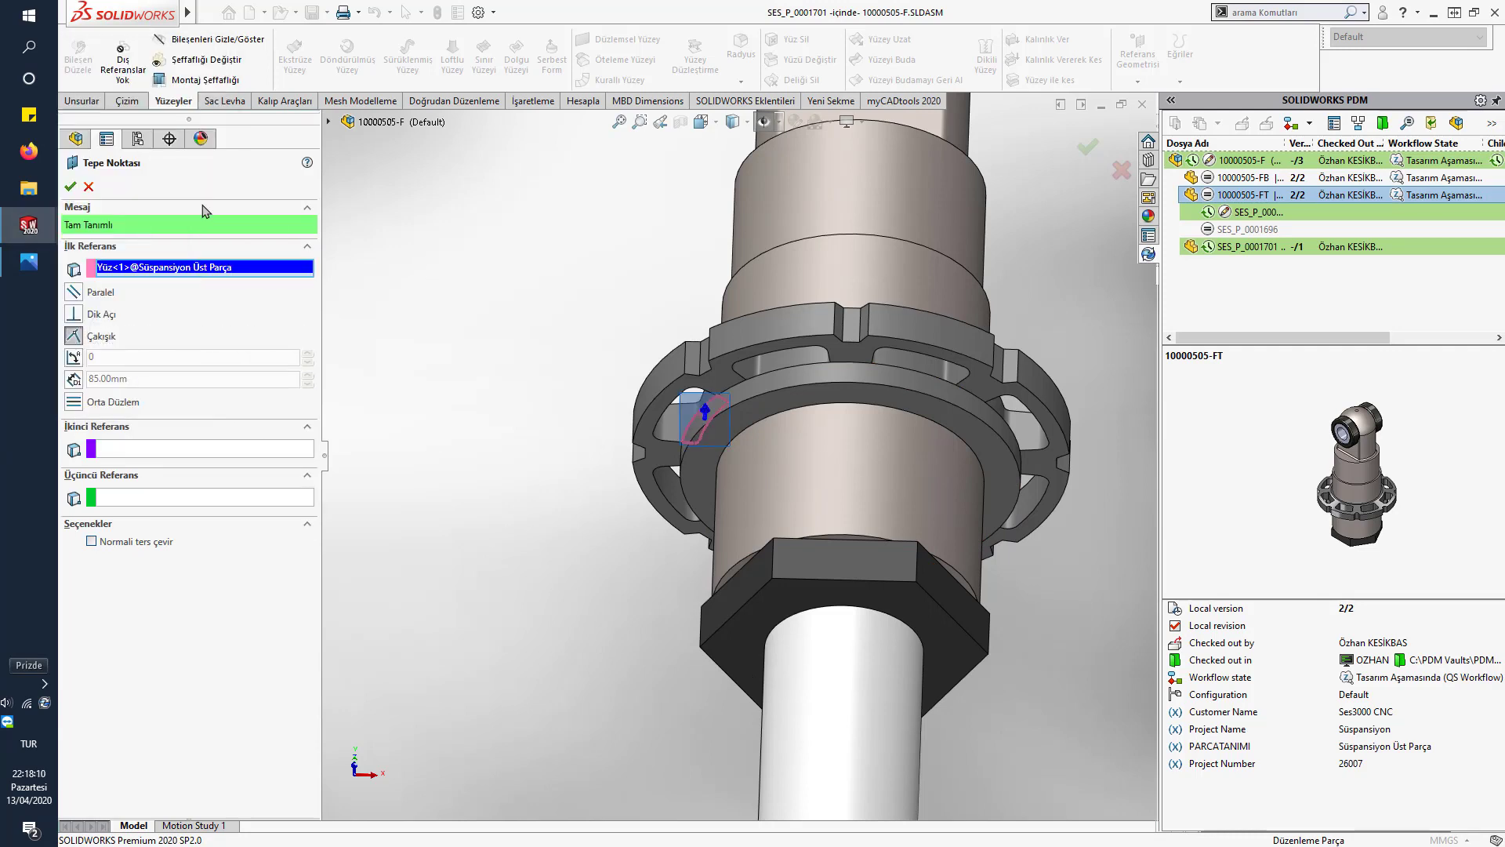
{"action": "left_click", "coordinate": [70, 187]}
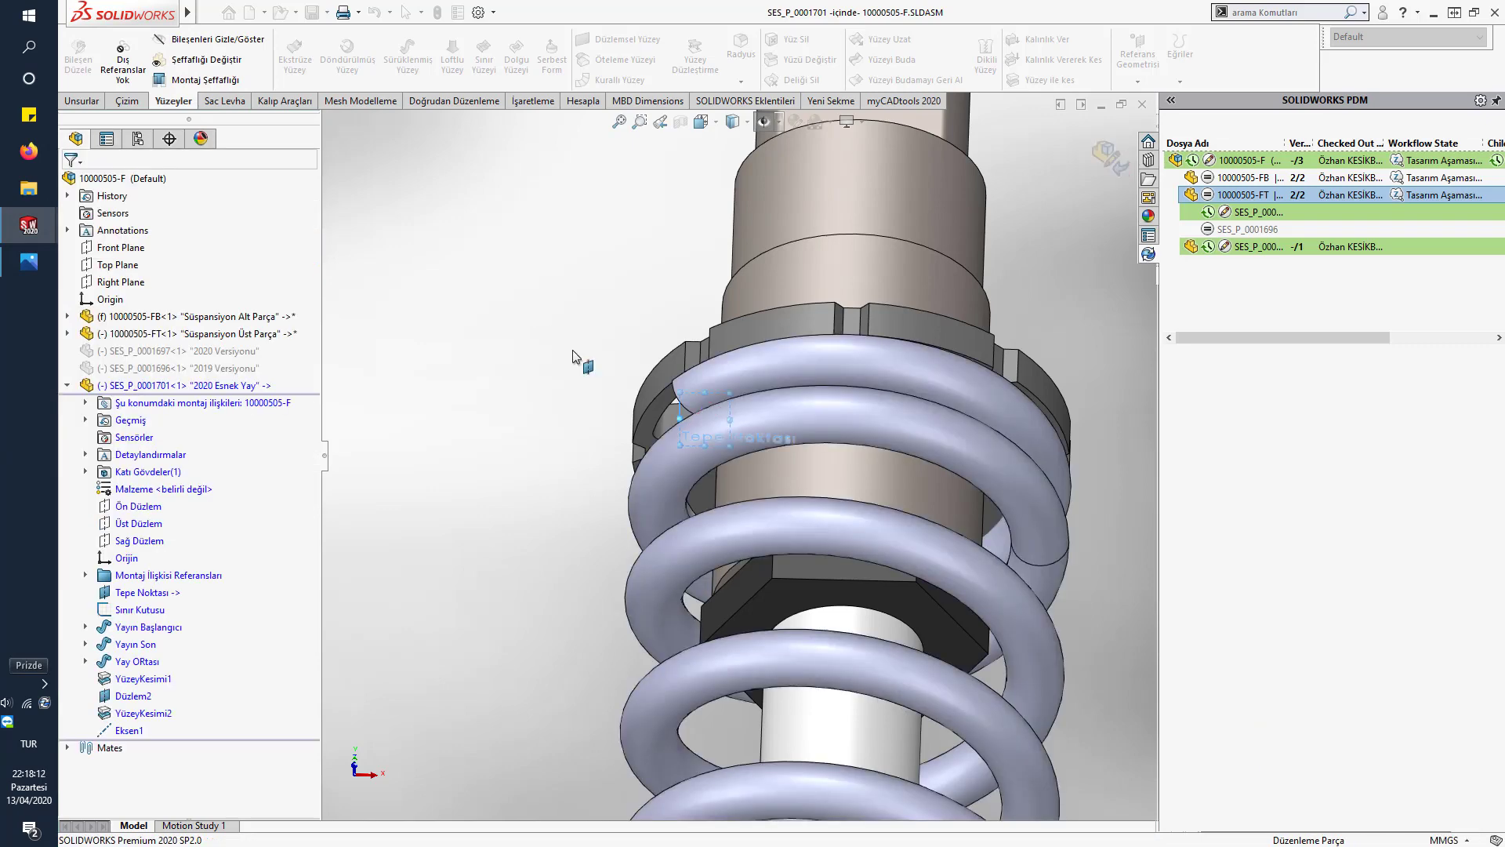
- Finish editing the spring in context and return to the suspension assembly
{"action": "scroll", "coordinate": [553, 344], "scroll_direction": "up", "scroll_amount": 4}
{"action": "middle_click_drag", "start_coordinate": [557, 350], "coordinate": [572, 483]}
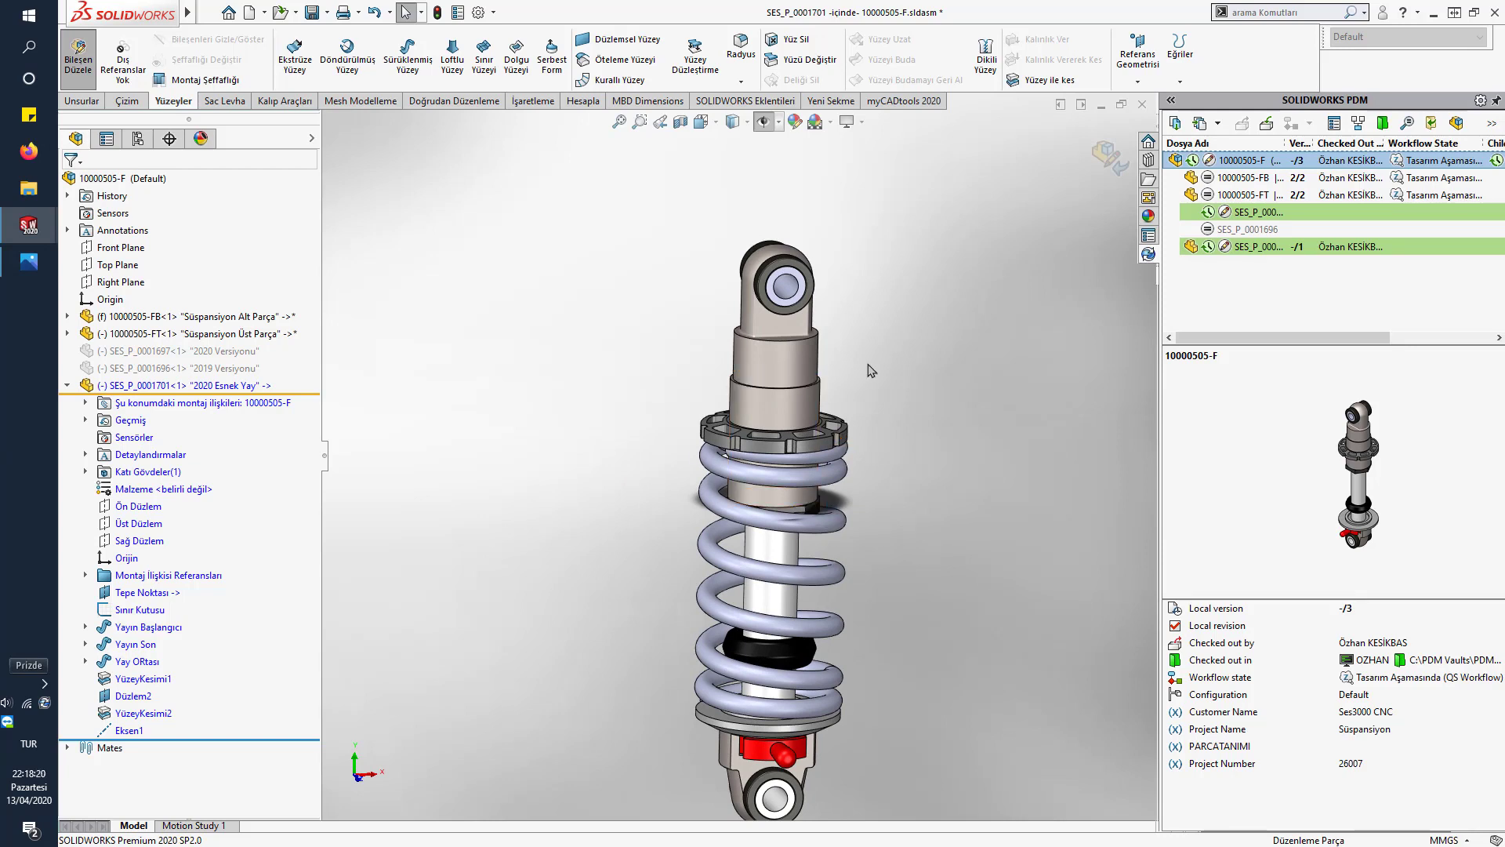
{"action": "left_click", "coordinate": [1105, 155]}
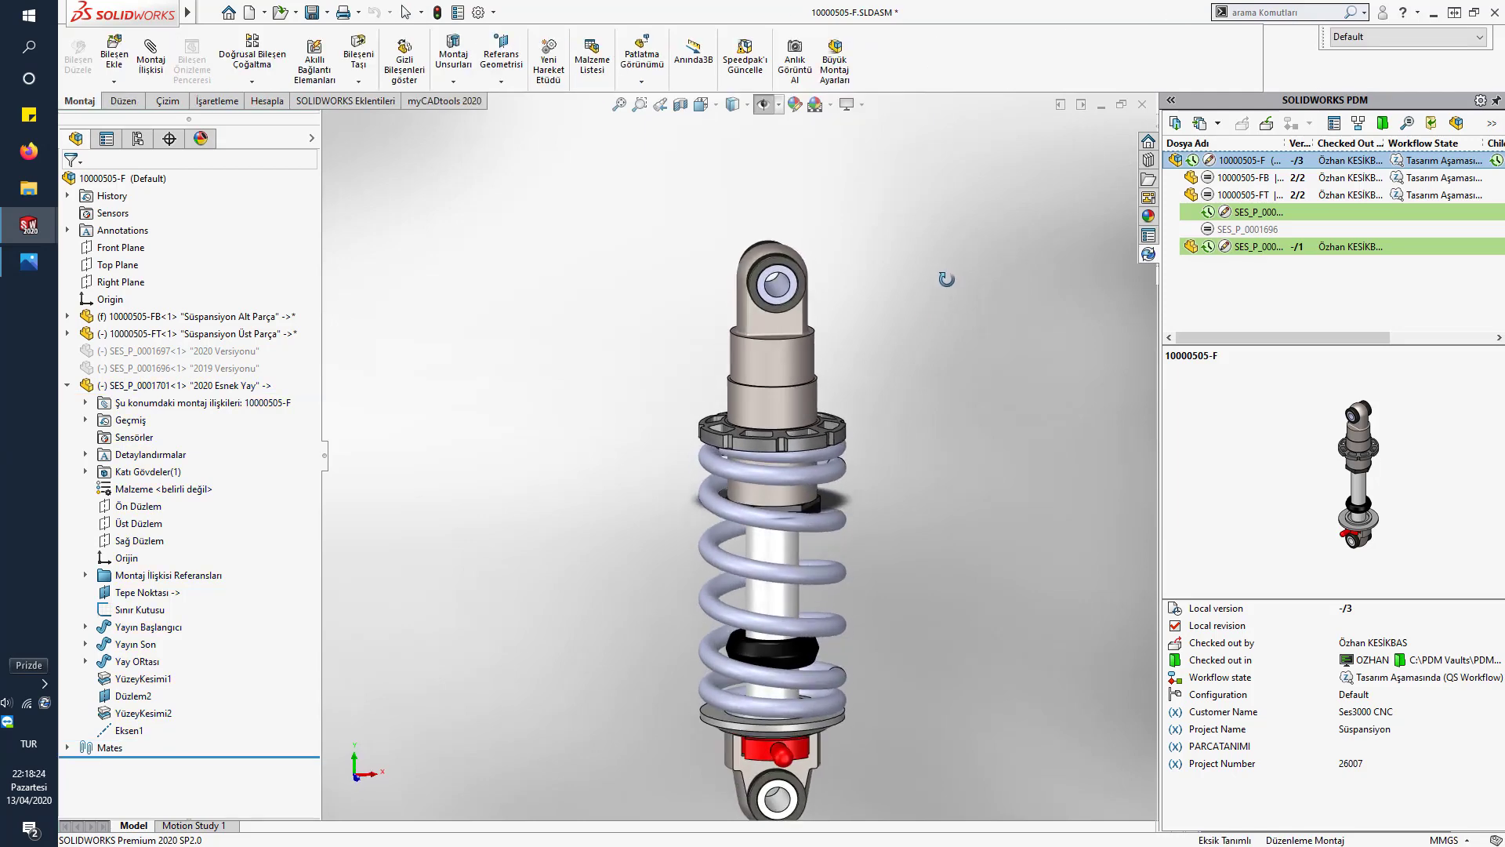
- Move the upper suspension part down and up along the rod, rebuilding the assembly so the spring flexes, and leave it compressed
{"action": "left_click", "coordinate": [770, 529]}
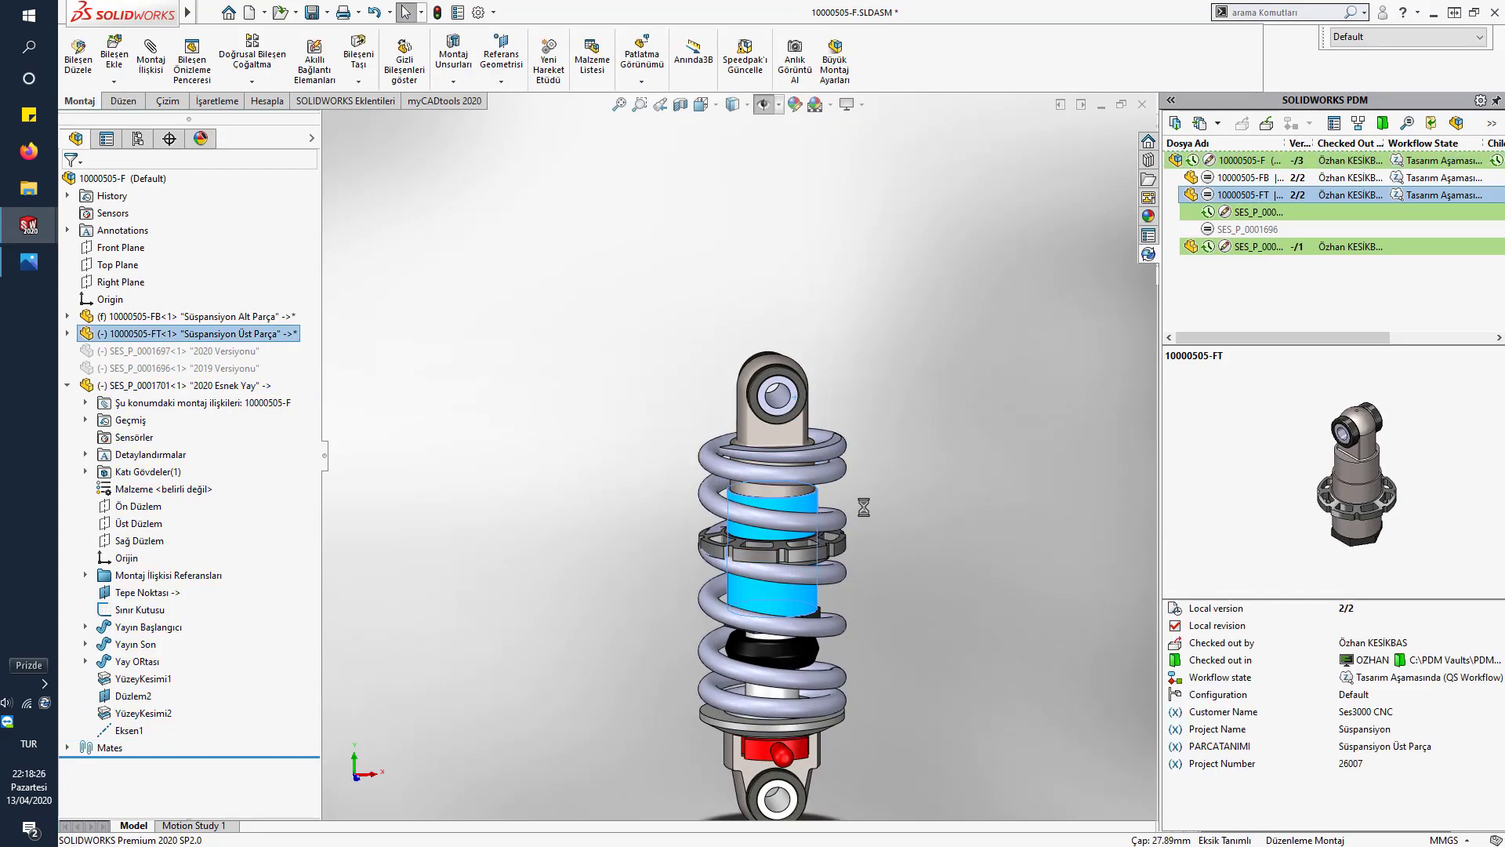
{"action": "left_click_drag", "start_coordinate": [795, 521], "coordinate": [794, 386]}
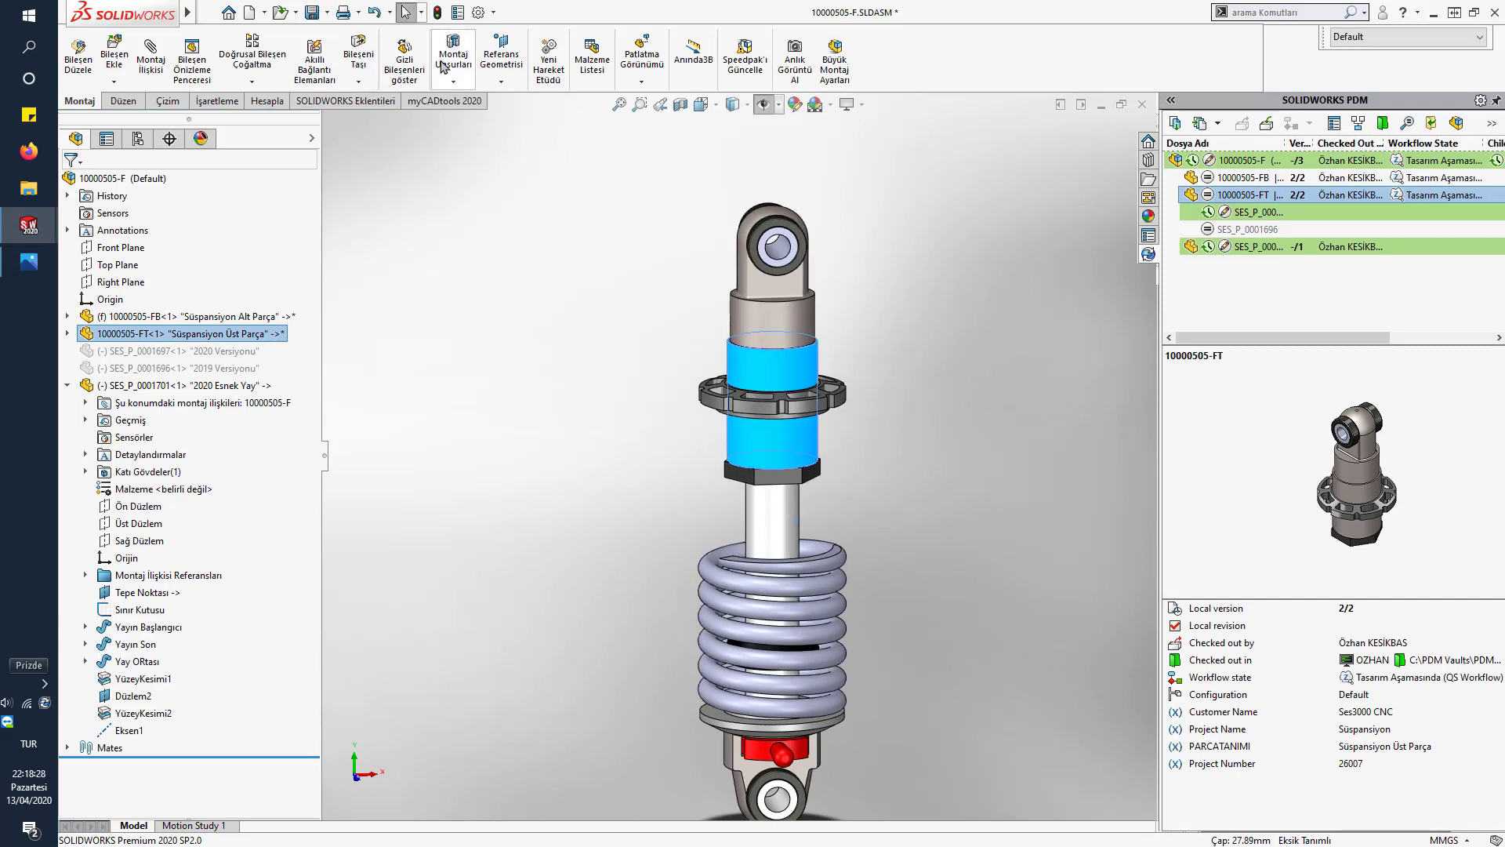
{"action": "left_click", "coordinate": [437, 14]}
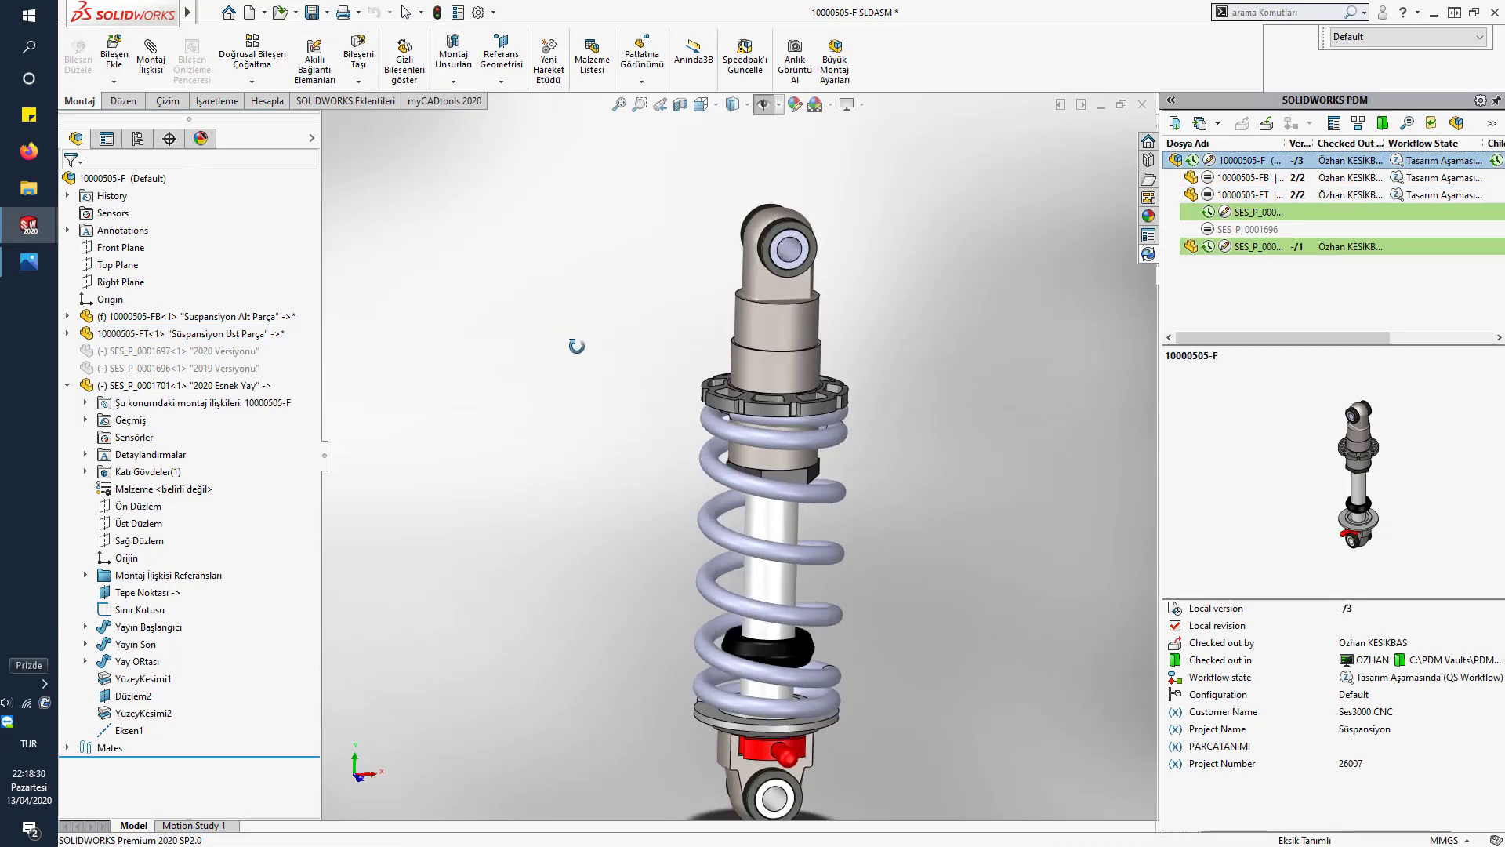
{"action": "left_click_drag", "start_coordinate": [788, 337], "coordinate": [786, 514]}
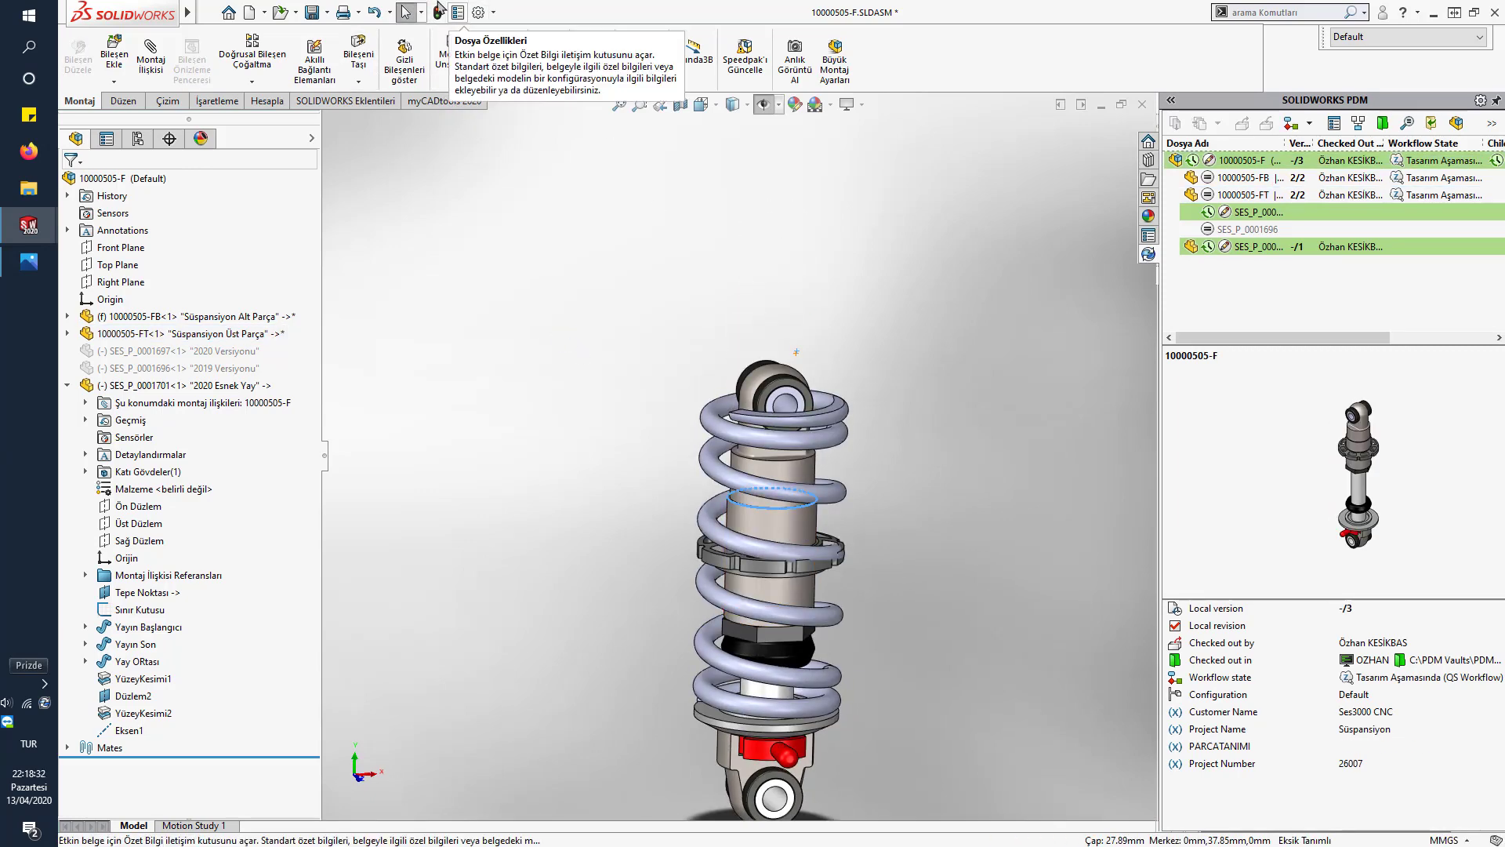
{"action": "left_click", "coordinate": [438, 14]}
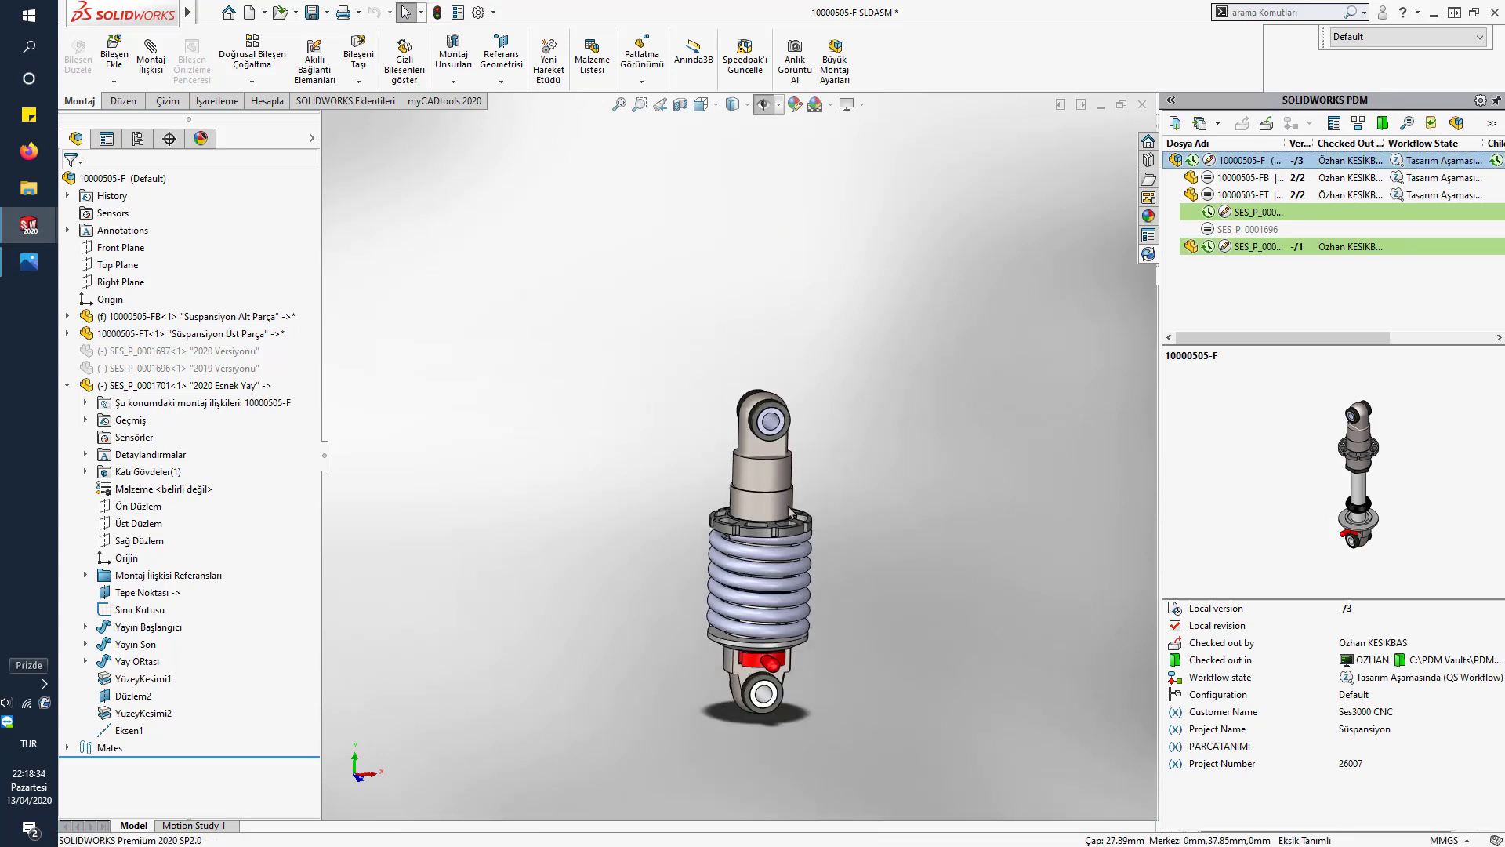
- Raise the upper suspension part and make spring SES_P_0001701 flexible, using the underside face of the ring as its Tepe Noktası reference
{"action": "left_click", "coordinate": [753, 444]}
{"action": "left_click_drag", "start_coordinate": [753, 440], "coordinate": [754, 369]}
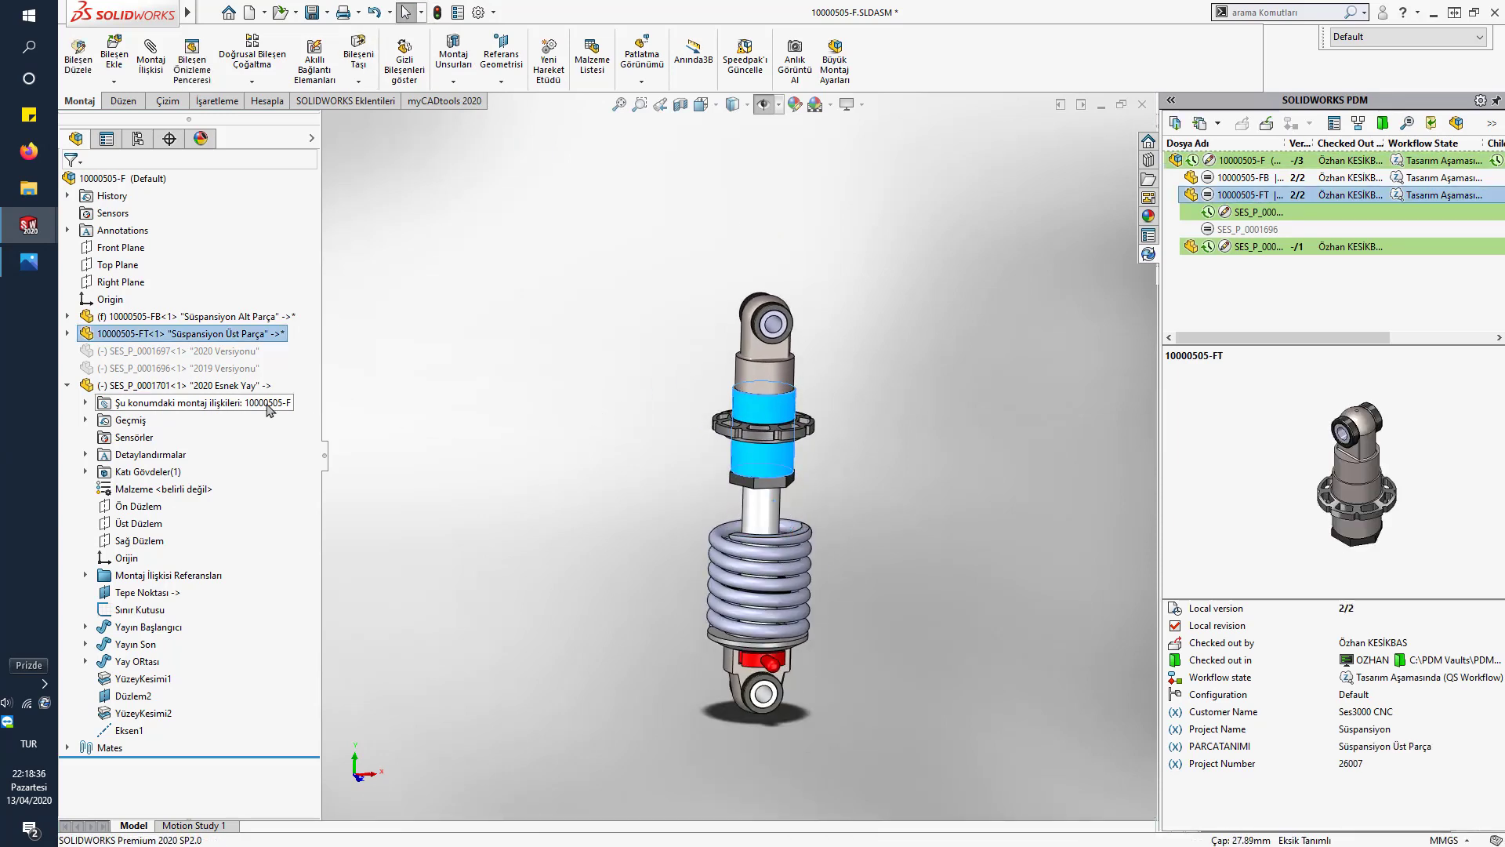
{"action": "left_click", "coordinate": [235, 386]}
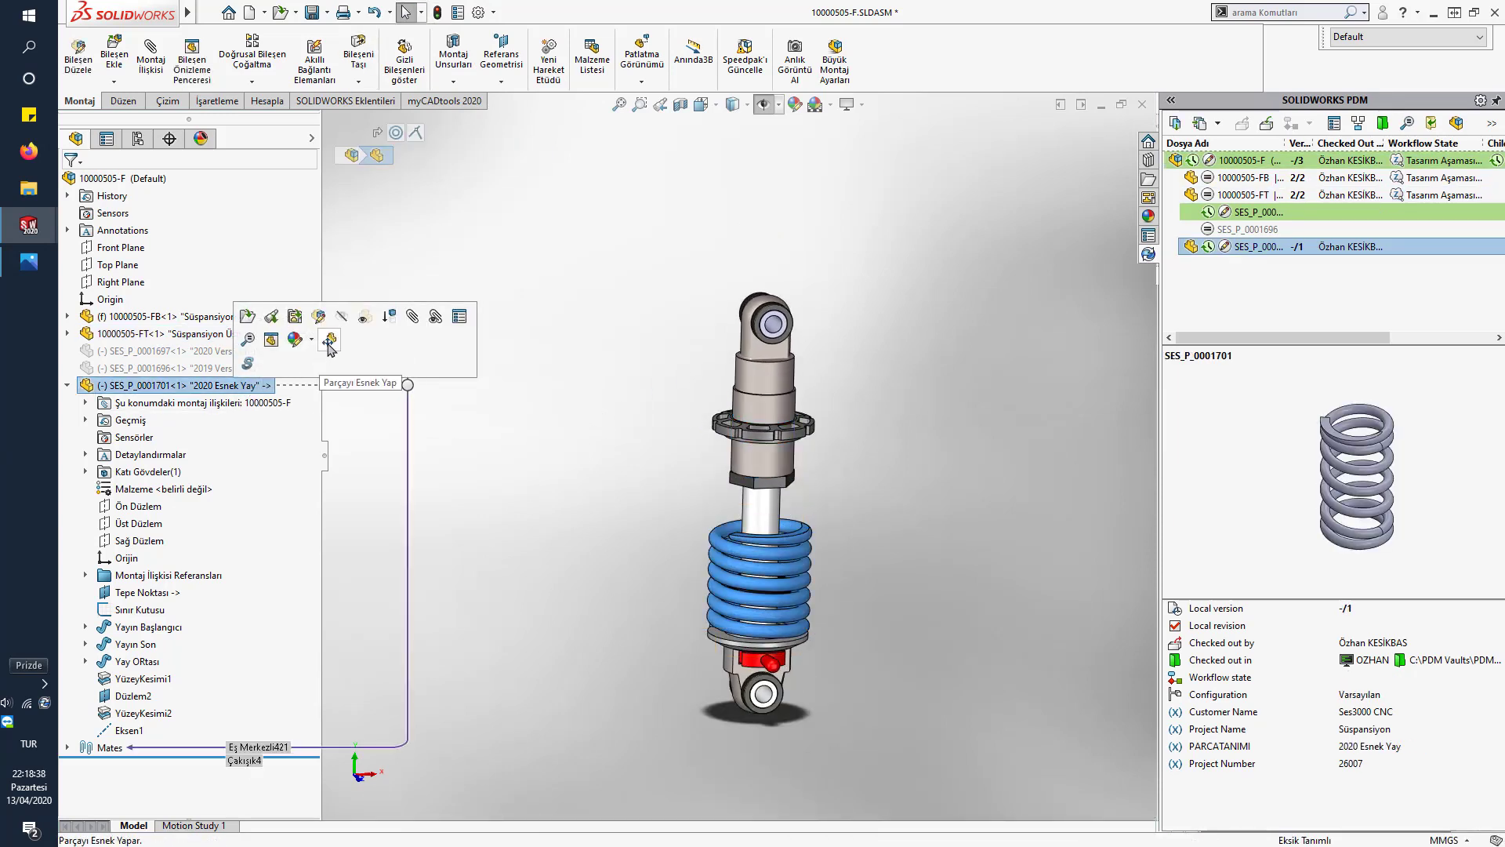
{"action": "left_click", "coordinate": [330, 342]}
{"action": "scroll", "coordinate": [674, 501], "scroll_direction": "down", "scroll_amount": 3}
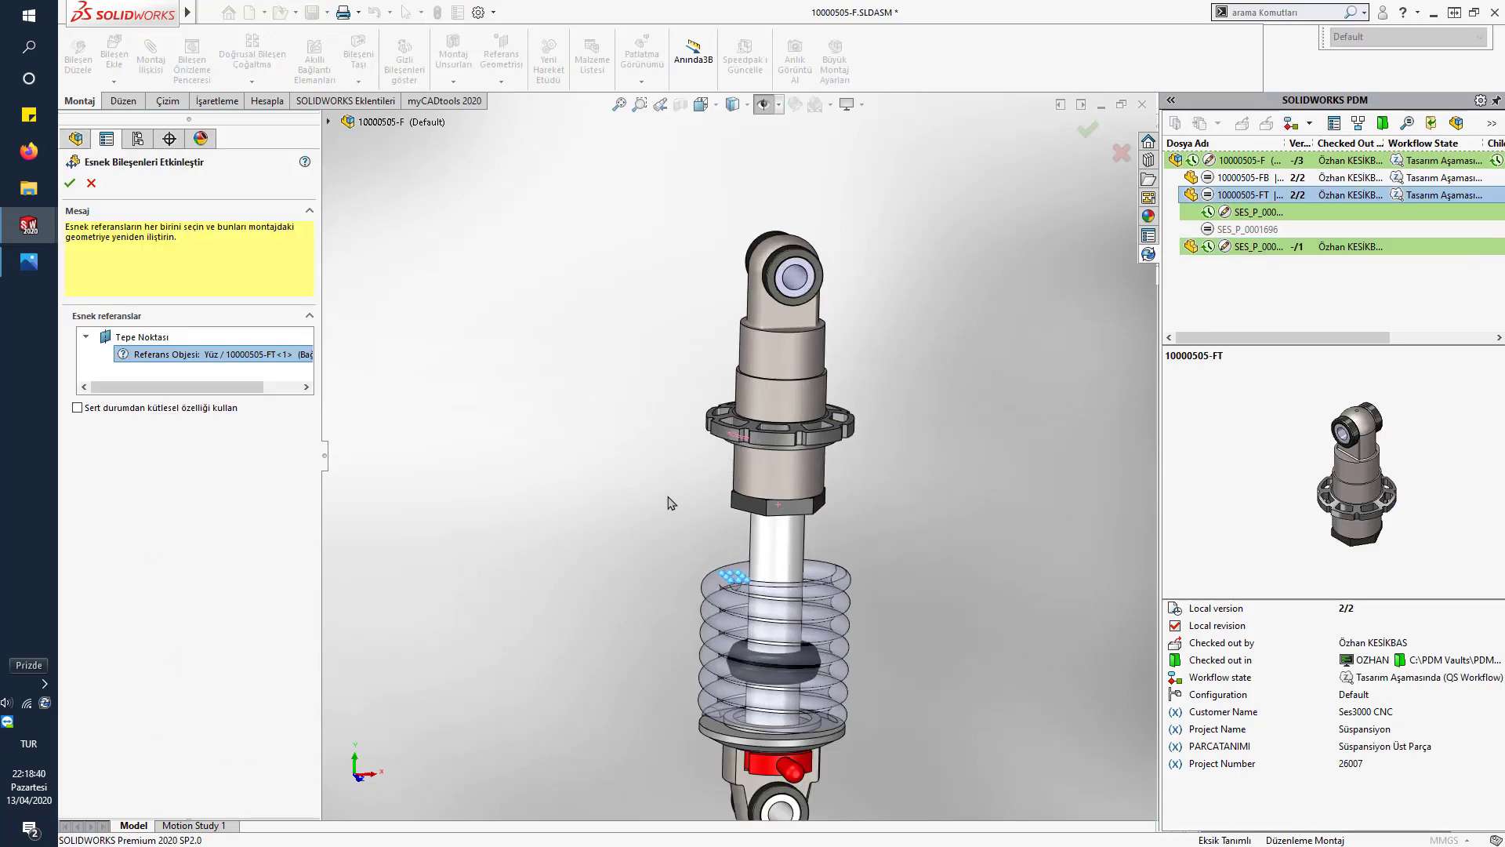
{"action": "scroll", "coordinate": [697, 439], "scroll_direction": "down", "scroll_amount": 6}
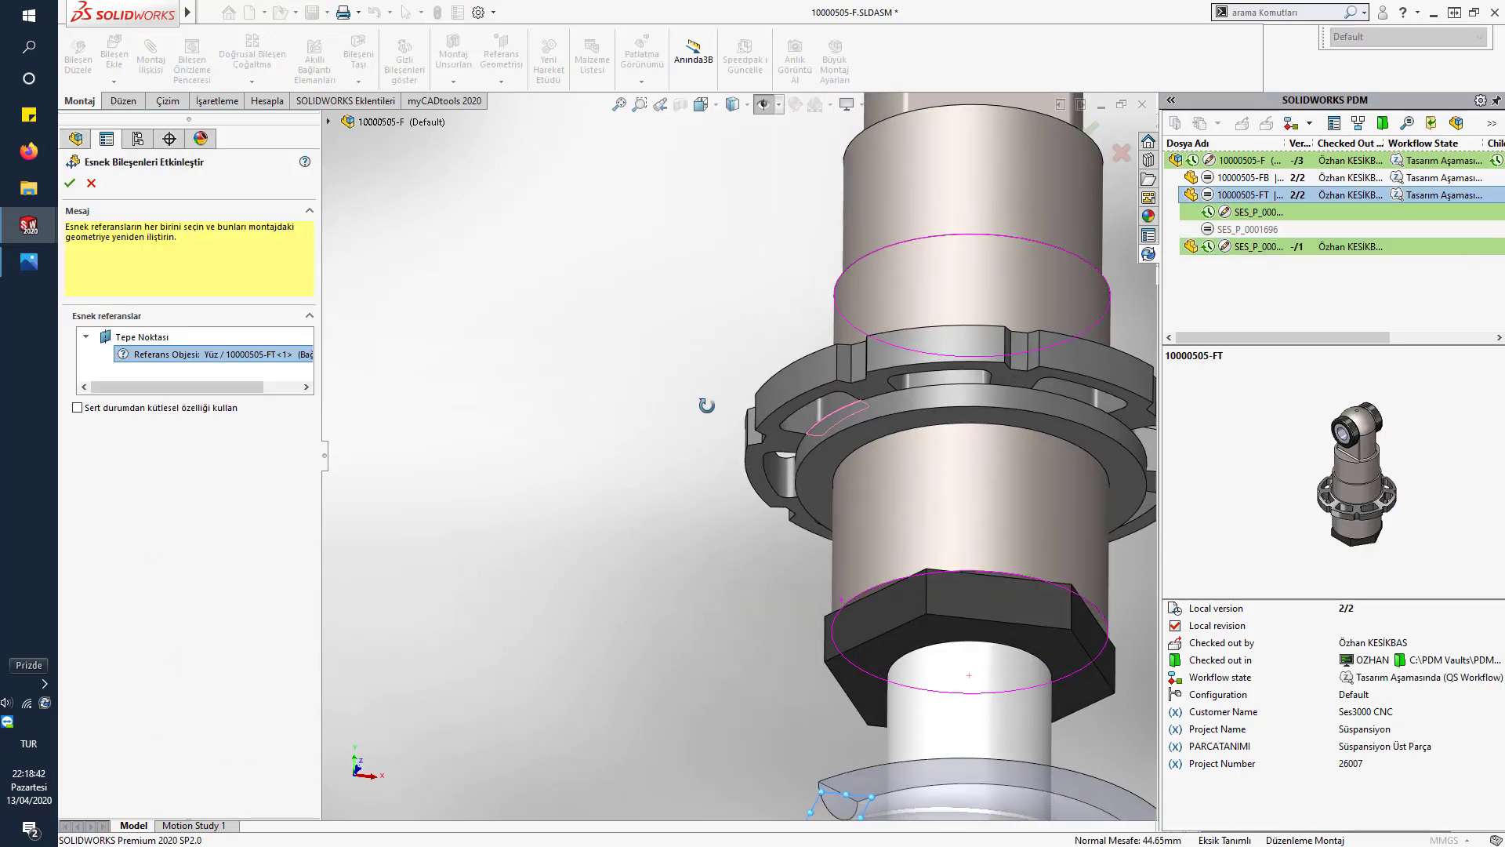
{"action": "left_click", "coordinate": [776, 441]}
{"action": "scroll", "coordinate": [745, 443], "scroll_direction": "up", "scroll_amount": 4}
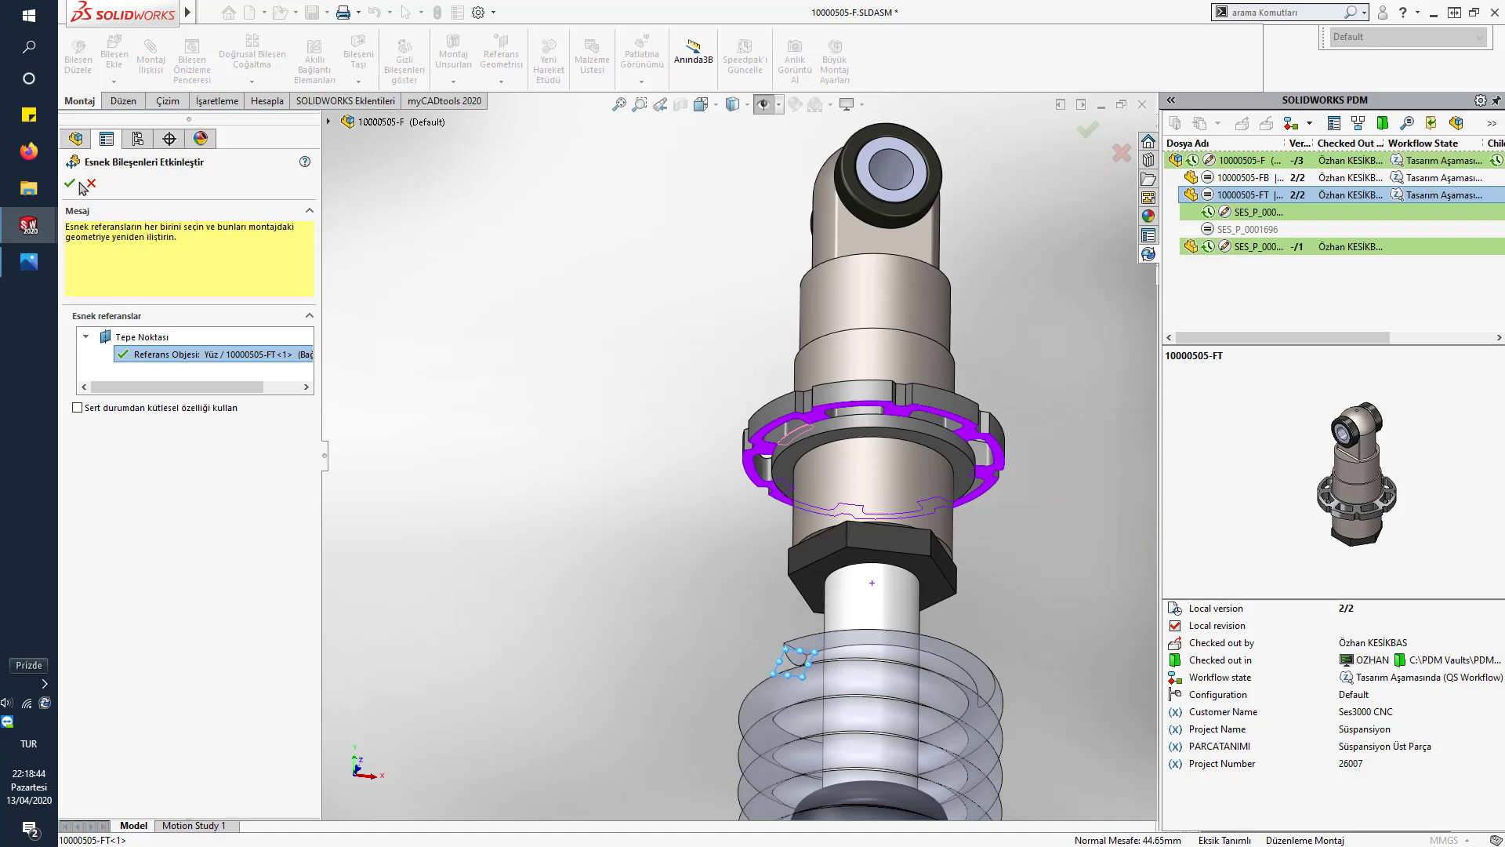
{"action": "key", "text": "Return"}
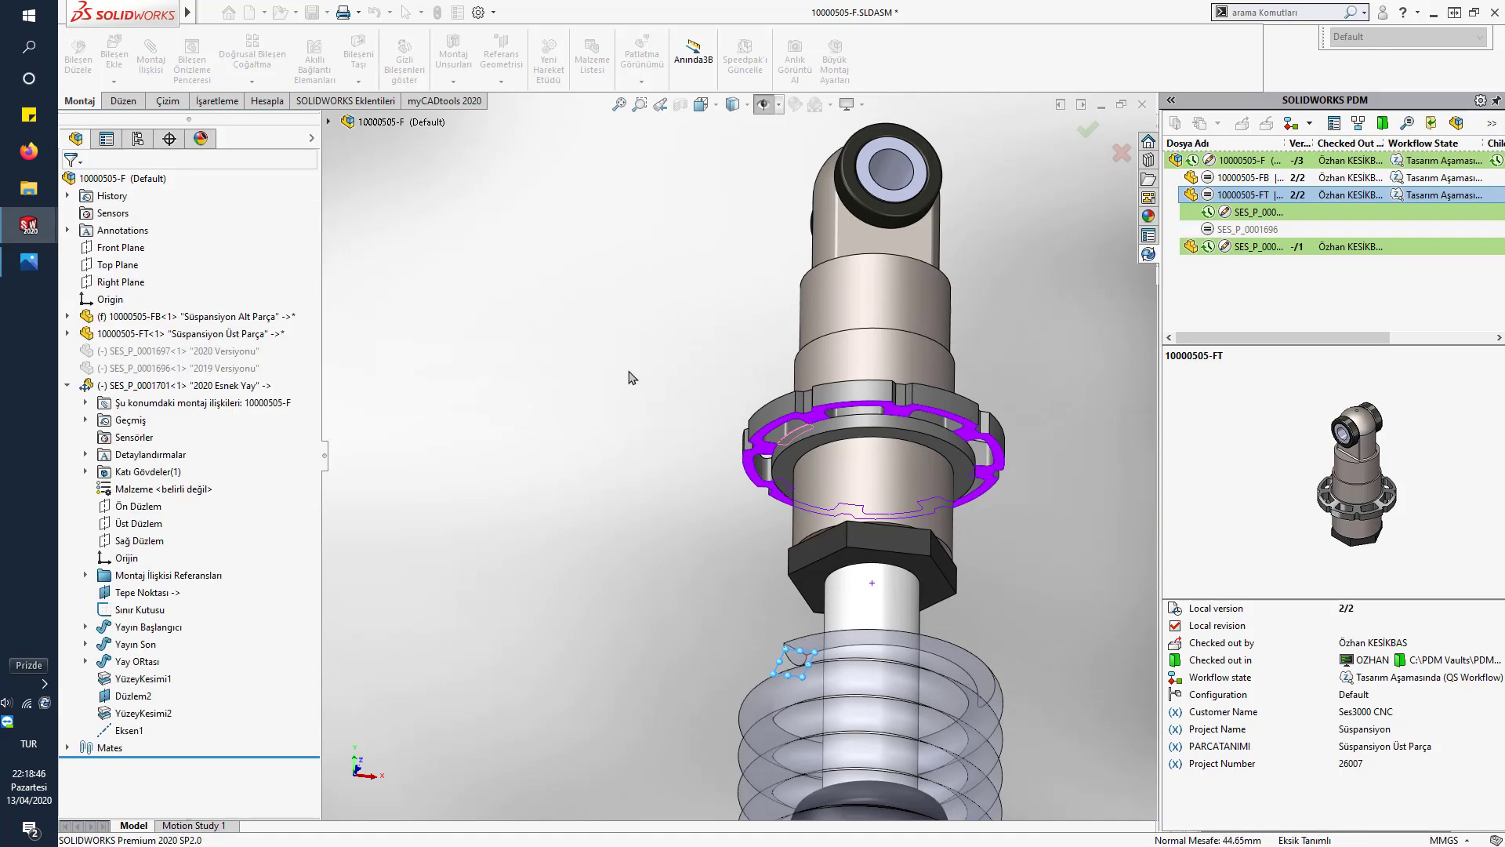
- Move the upper suspension part down the rod to compress the flexible spring
{"action": "scroll", "coordinate": [633, 377], "scroll_direction": "up", "scroll_amount": 3}
{"action": "middle_click_drag", "start_coordinate": [638, 377], "coordinate": [709, 433]}
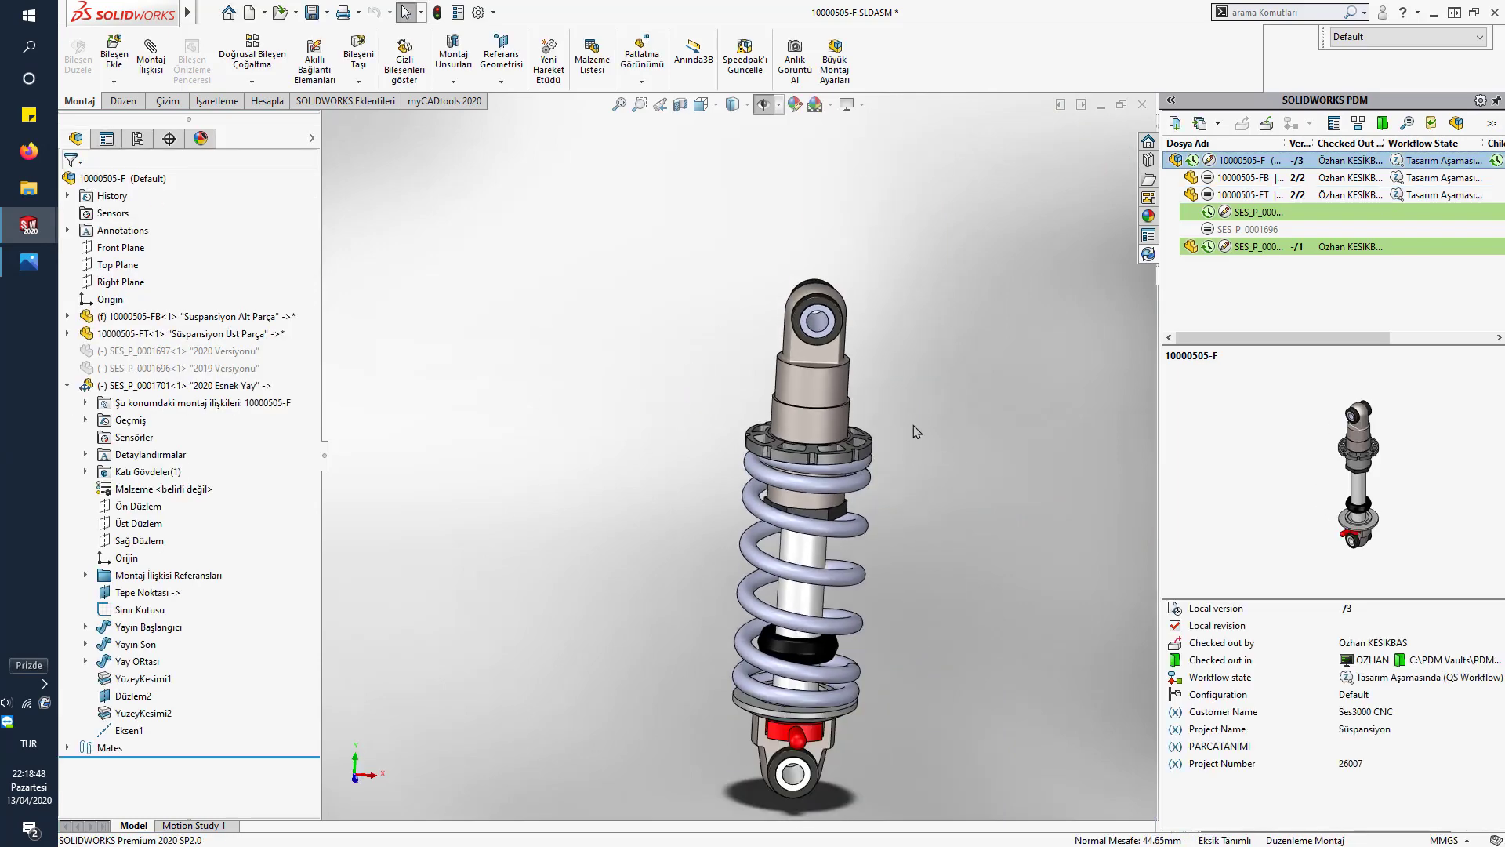
{"action": "middle_click_drag", "start_coordinate": [914, 425], "coordinate": [879, 422]}
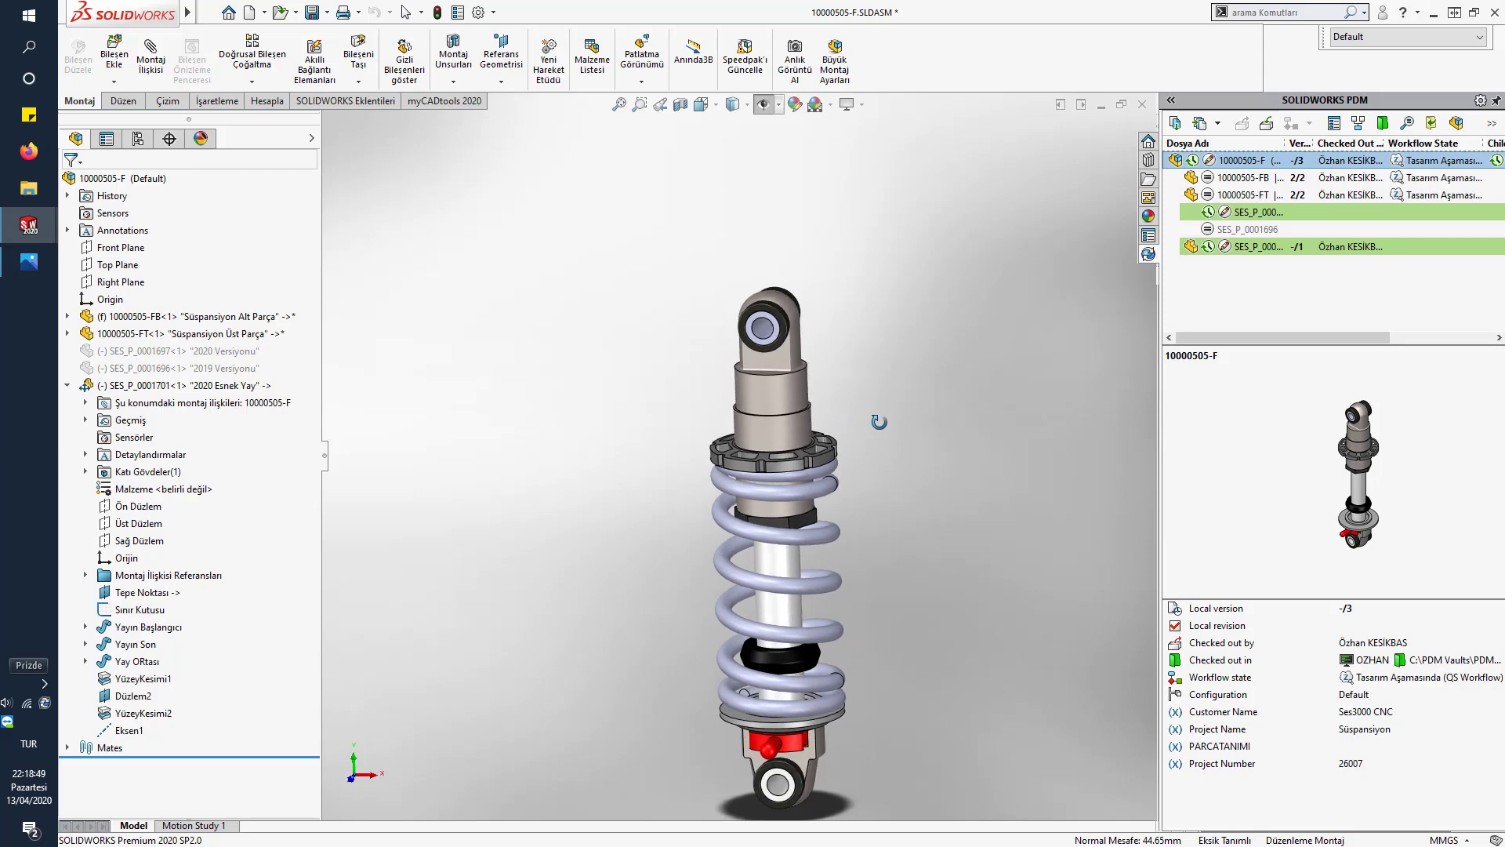
{"action": "left_click", "coordinate": [792, 435]}
{"action": "scroll", "coordinate": [599, 481], "scroll_direction": "up", "scroll_amount": 3}
{"action": "middle_click_drag", "start_coordinate": [592, 473], "coordinate": [639, 481]}
{"action": "left_click_drag", "start_coordinate": [767, 493], "coordinate": [859, 384]}
{"action": "key", "text": "Escape"}
{"action": "scroll", "coordinate": [816, 435], "scroll_direction": "down", "scroll_amount": 3}
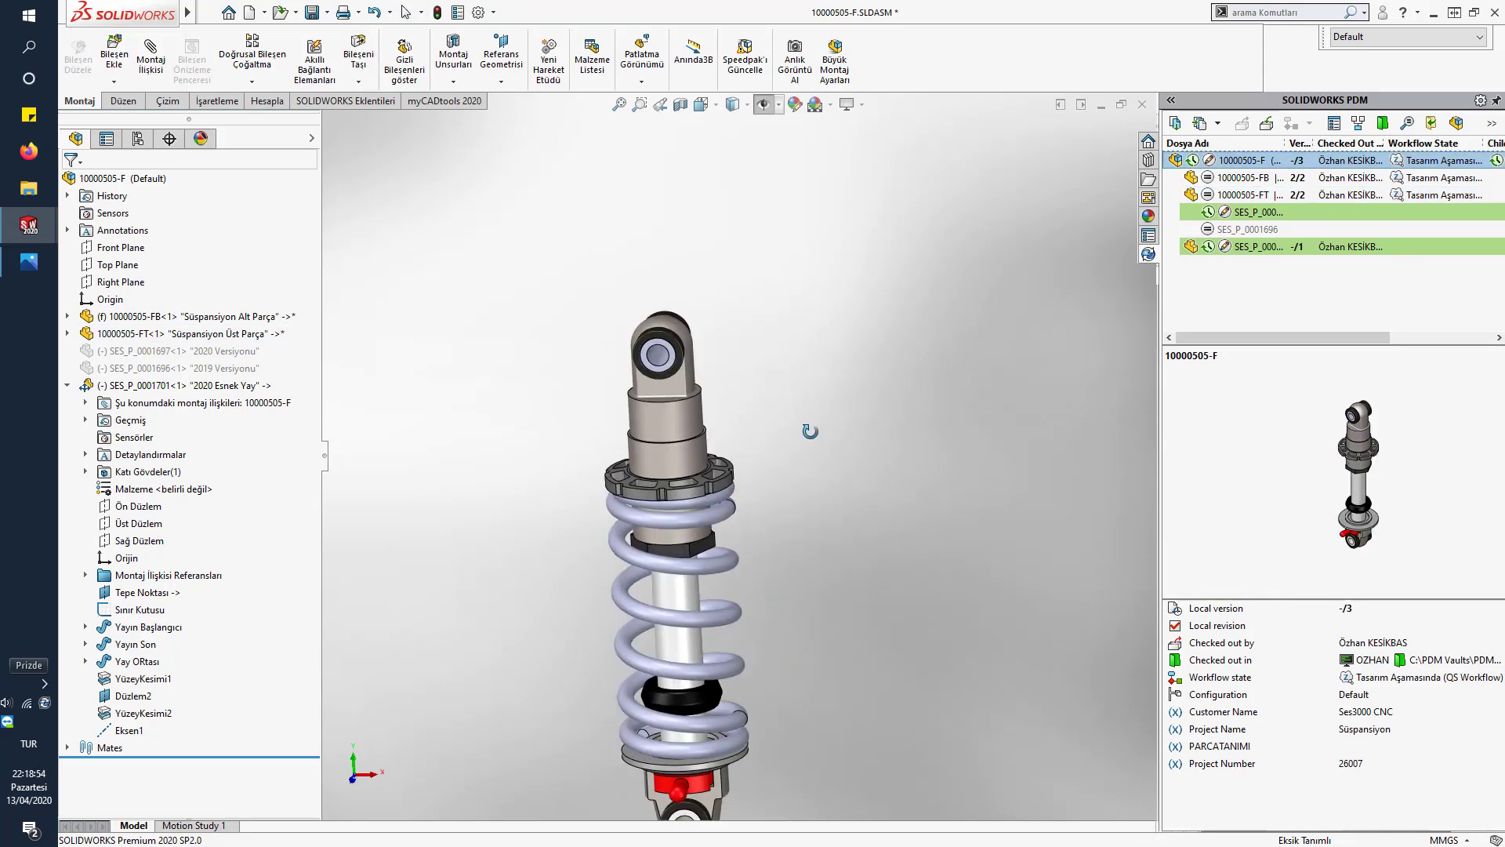
{"action": "left_click_drag", "start_coordinate": [697, 545], "coordinate": [769, 678]}
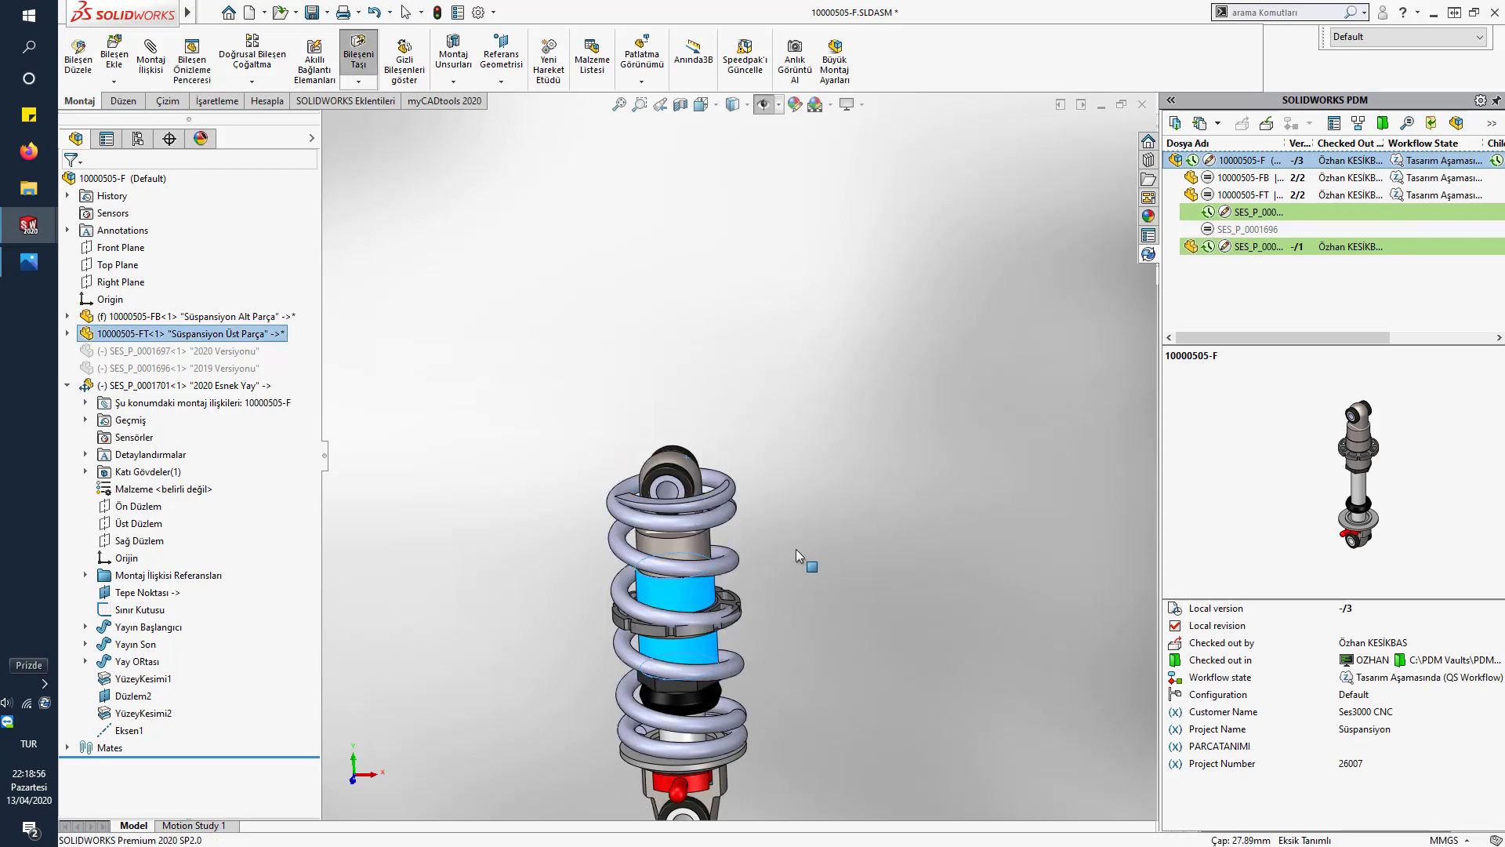
{"action": "scroll", "coordinate": [755, 524], "scroll_direction": "up", "scroll_amount": 3}
{"action": "mouse_move", "coordinate": [755, 524]}
{"action": "middle_mouse_down"}
{"action": "mouse_move", "coordinate": [769, 506]}
{"action": "mouse_move", "coordinate": [770, 532]}
{"action": "middle_mouse_up"}
{"action": "scroll", "coordinate": [770, 531], "scroll_direction": "down", "scroll_amount": 3}
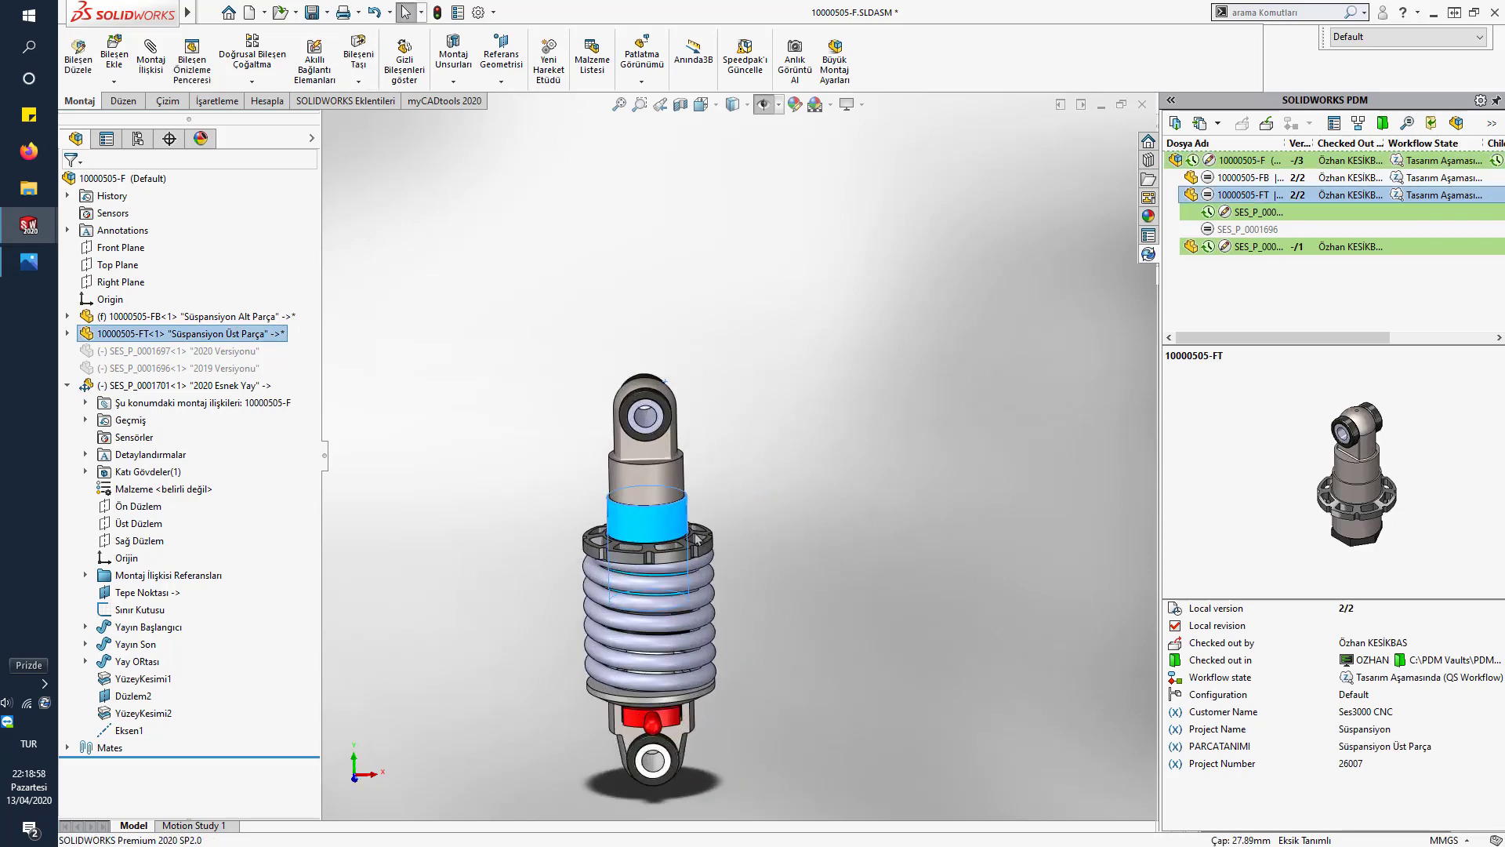
- Move the upper suspension part back up the rod to extend the spring, and clear the selection
{"action": "left_click_drag", "start_coordinate": [697, 538], "coordinate": [767, 373]}
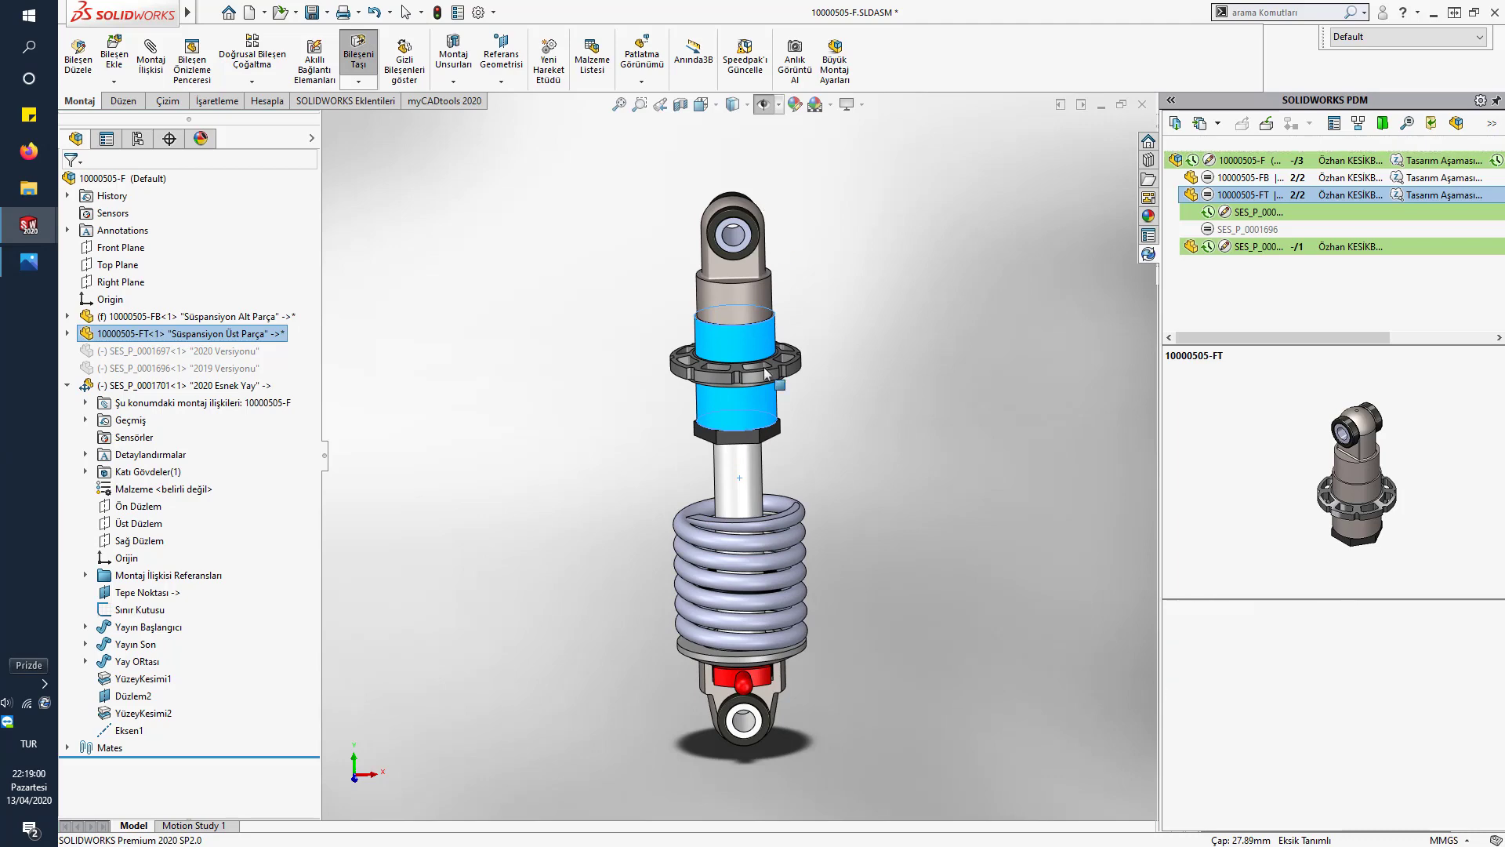
{"action": "key", "text": "Escape"}
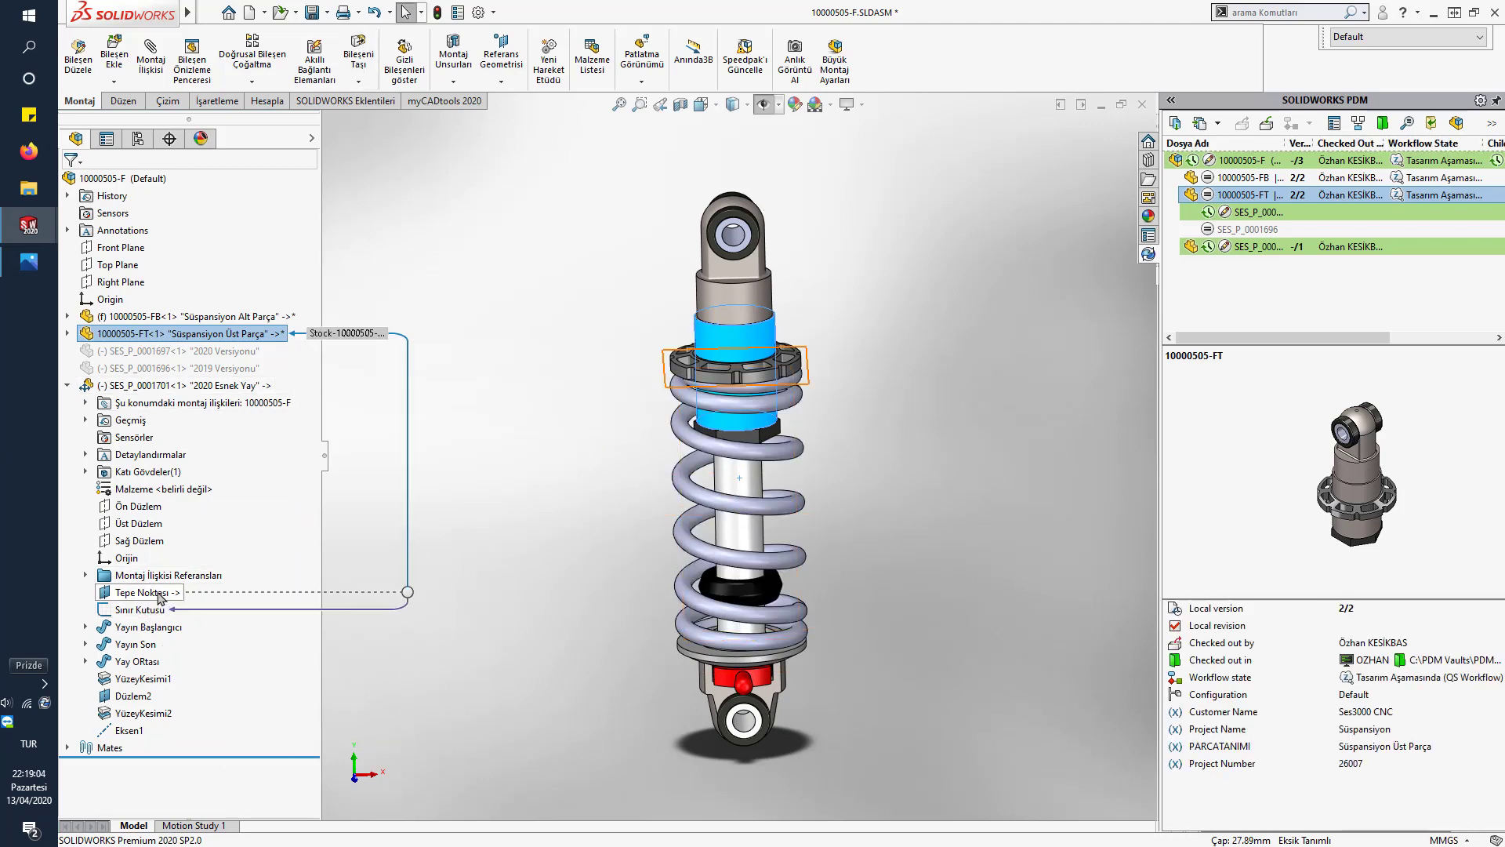
{"action": "left_click", "coordinate": [363, 543]}
{"action": "mouse_move", "coordinate": [645, 350]}
{"action": "middle_mouse_down"}
{"action": "mouse_move", "coordinate": [662, 351]}
{"action": "mouse_move", "coordinate": [640, 351]}
{"action": "middle_mouse_up"}
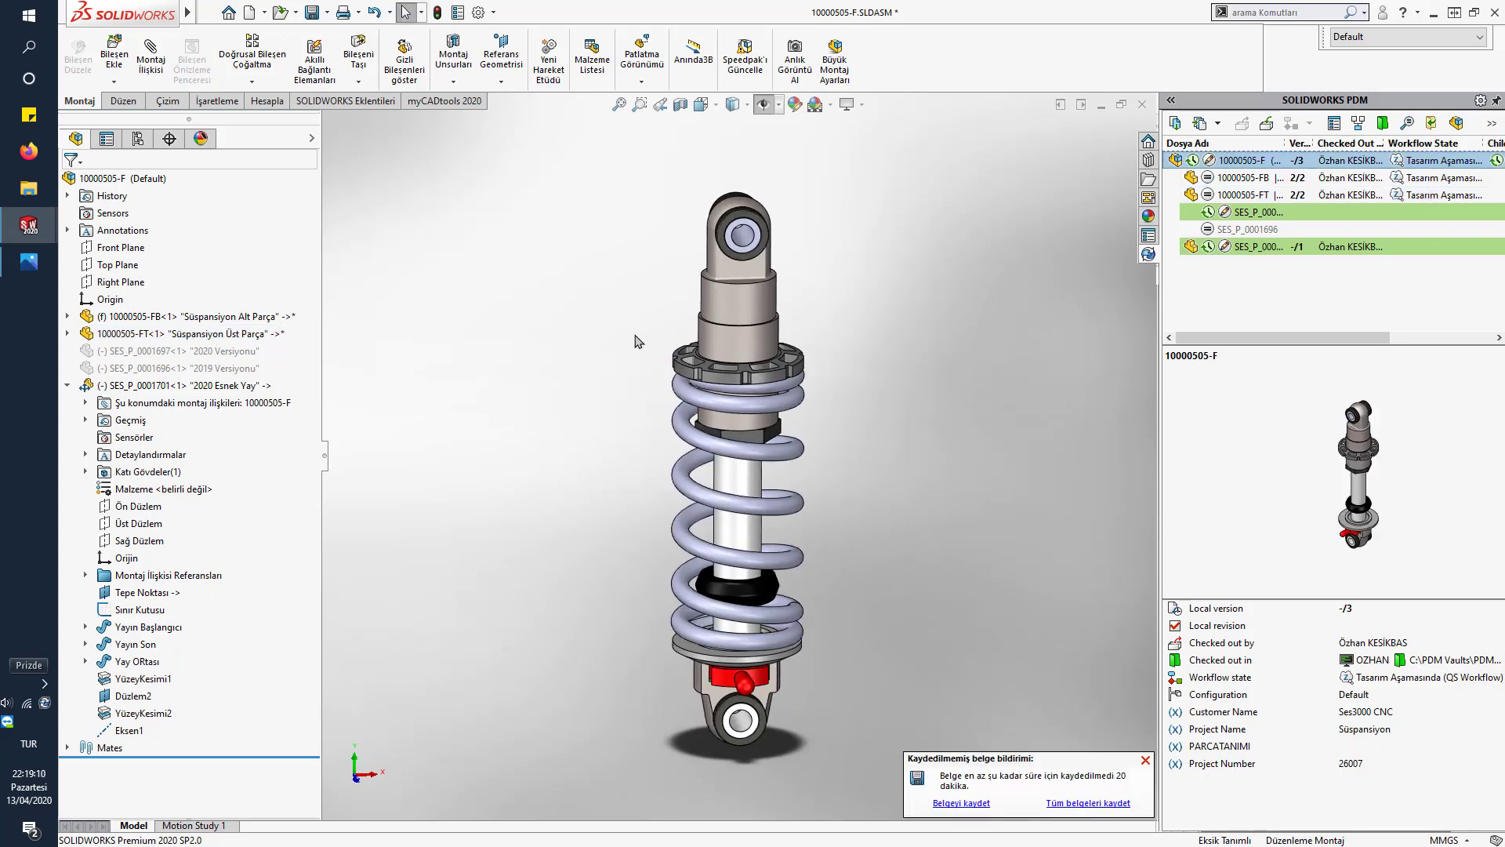
- Switch to the 10000506 assembly and insert spring SES_P_0001701, mating its axis concentric with the red centre shaft
{"action": "key", "text": "ctrl+Tab"}
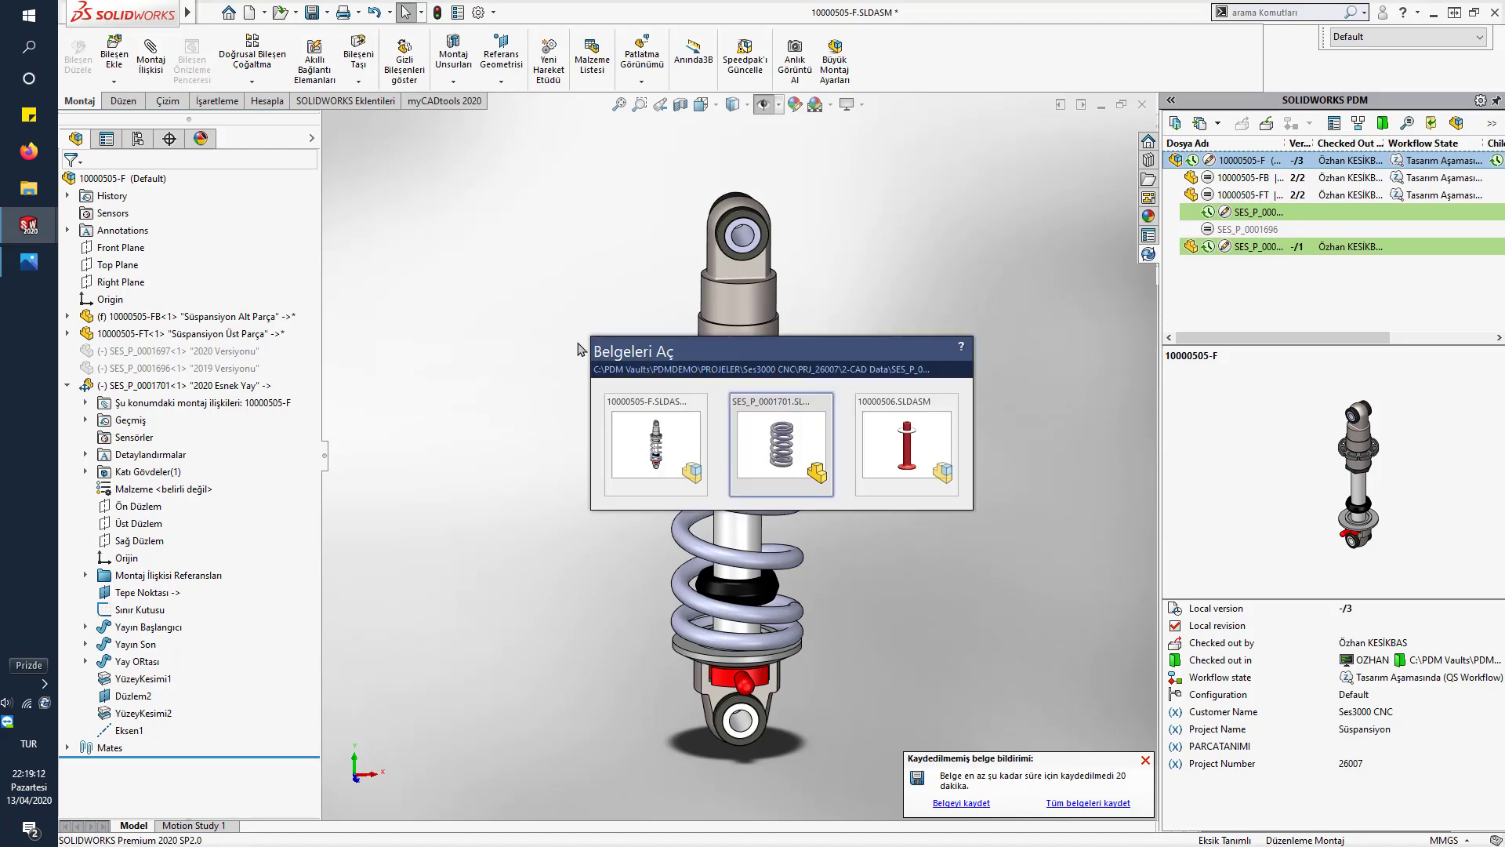
{"action": "key", "text": "ctrl+Tab"}
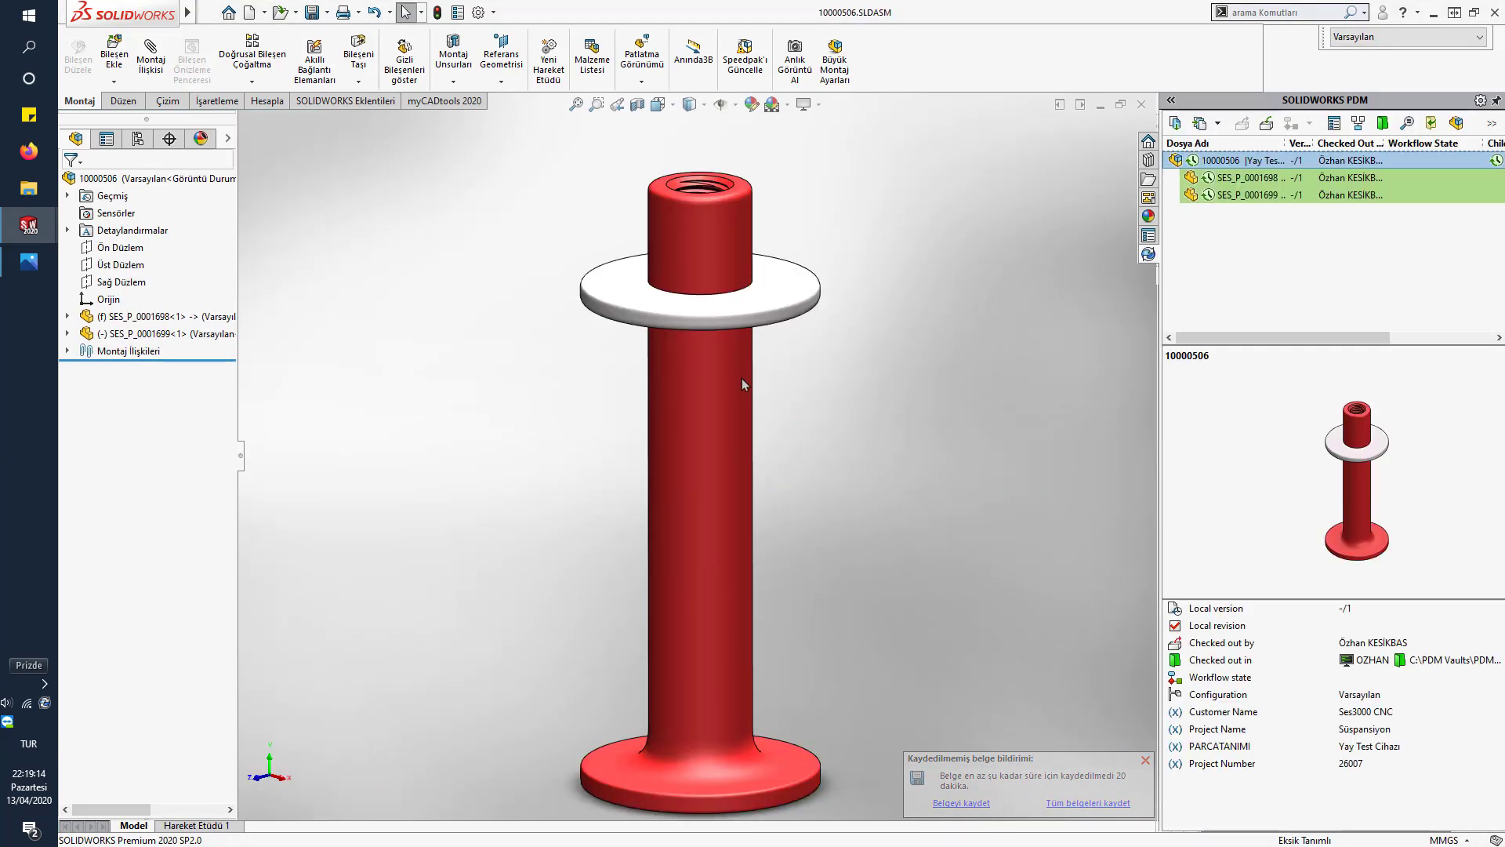
{"action": "left_click", "coordinate": [113, 55]}
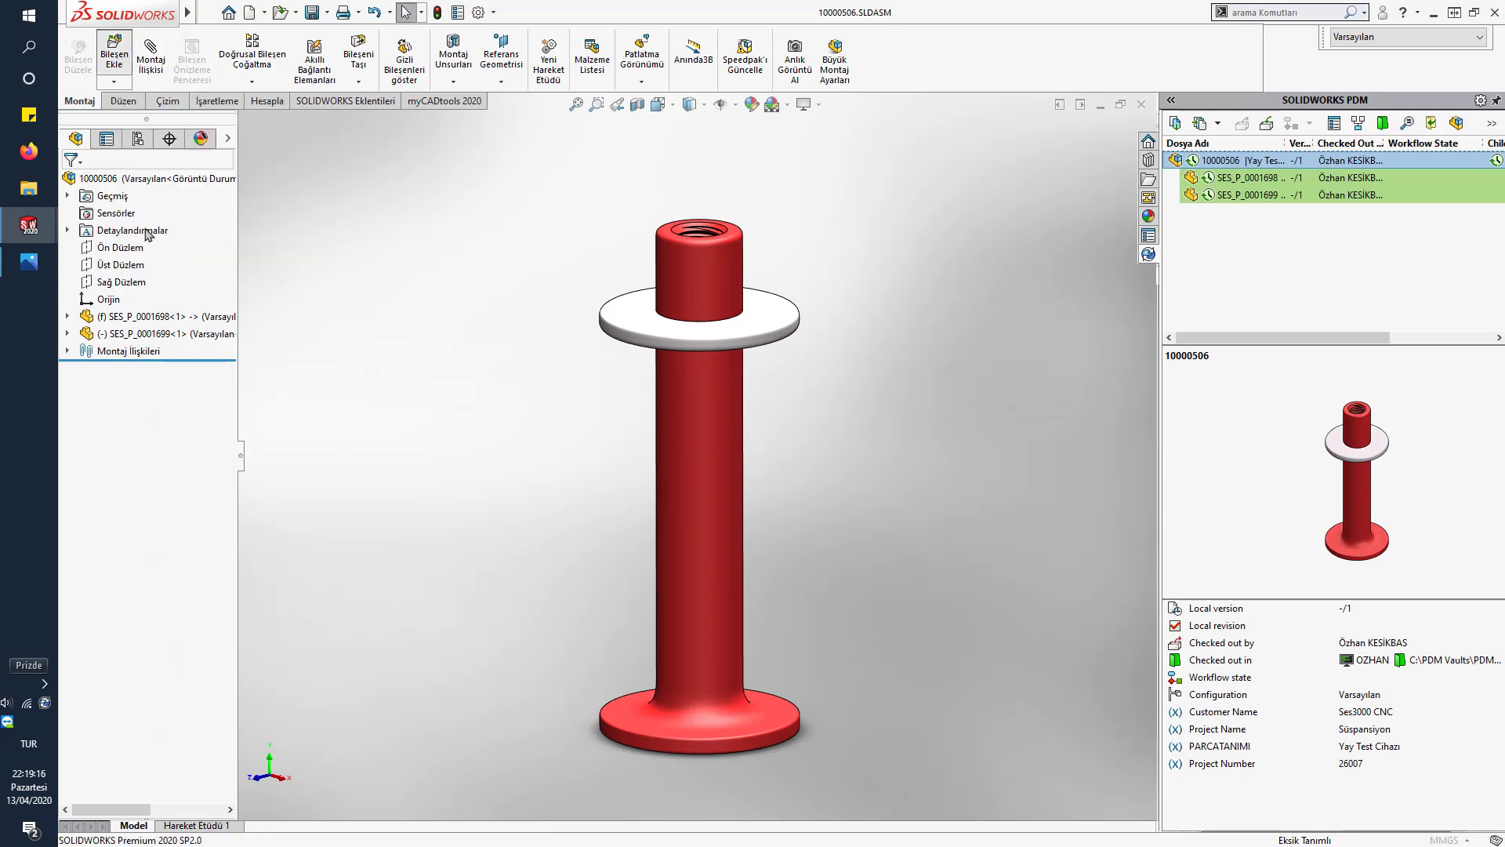
{"action": "left_click", "coordinate": [166, 363]}
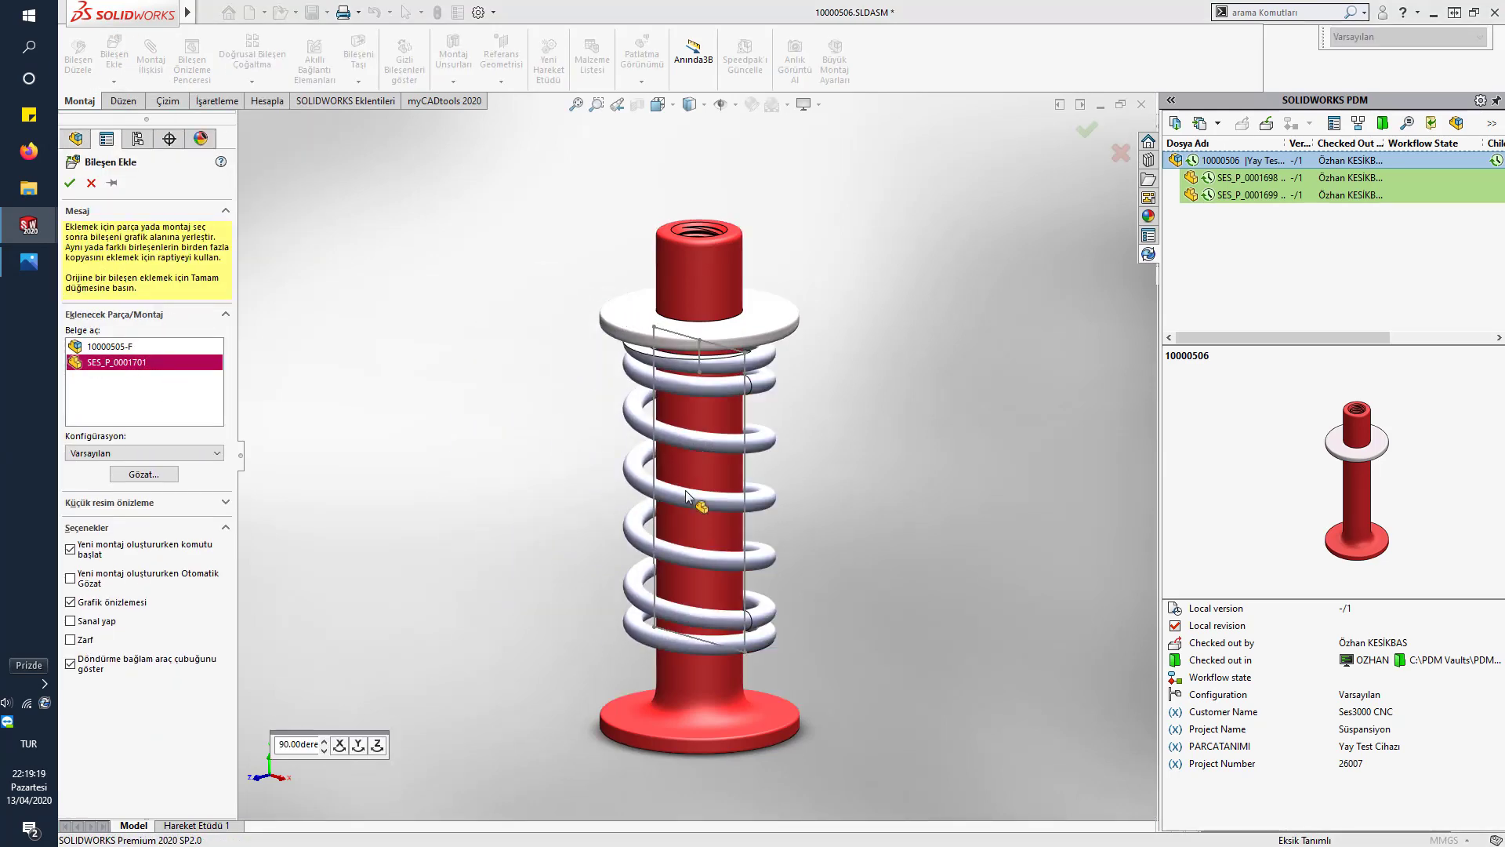
{"action": "left_click", "coordinate": [724, 512]}
{"action": "left_click", "coordinate": [744, 453]}
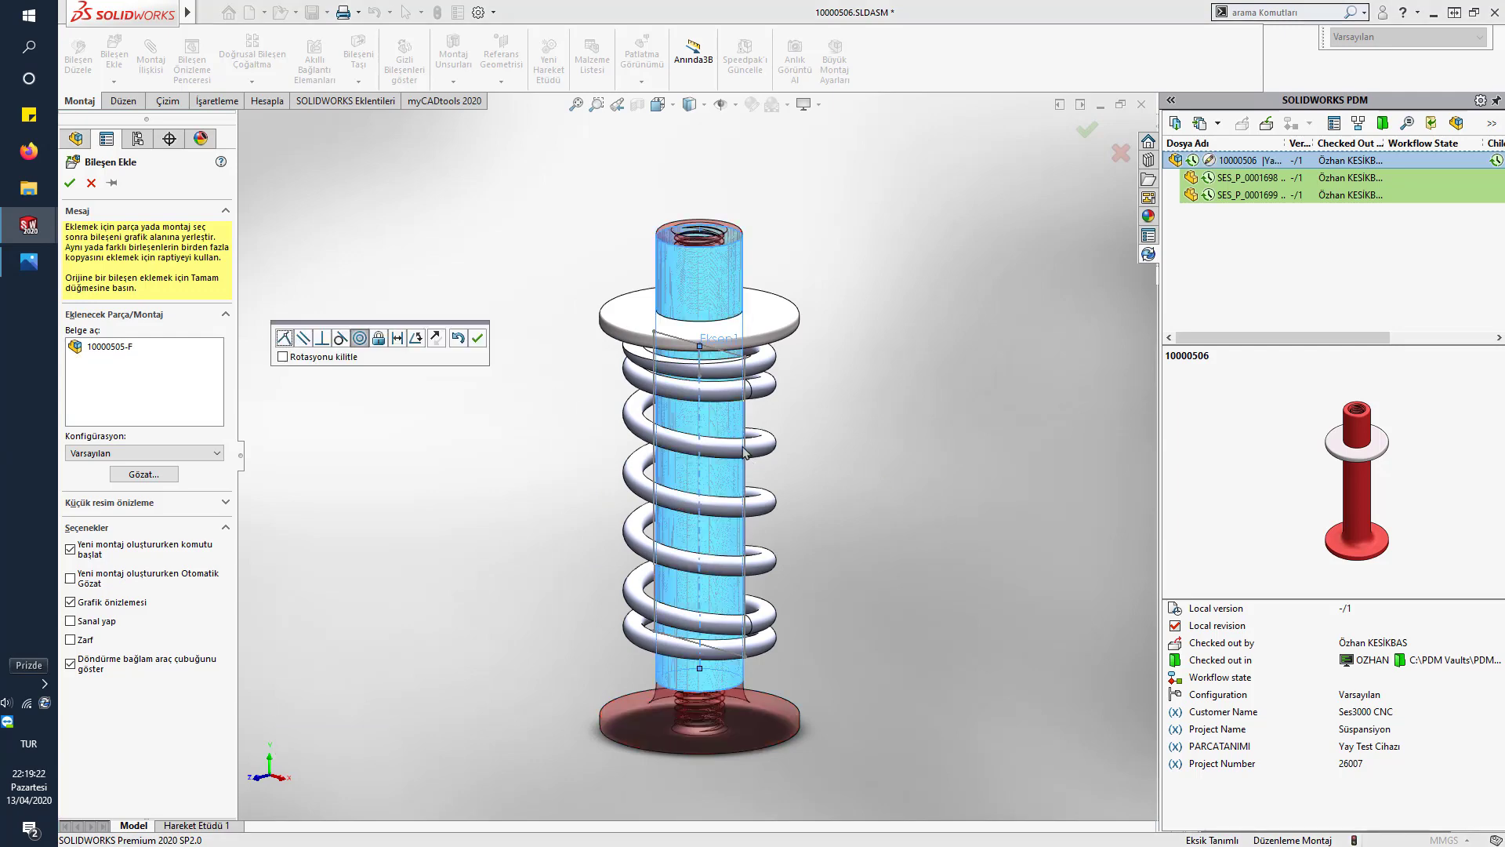
{"action": "left_click", "coordinate": [478, 338]}
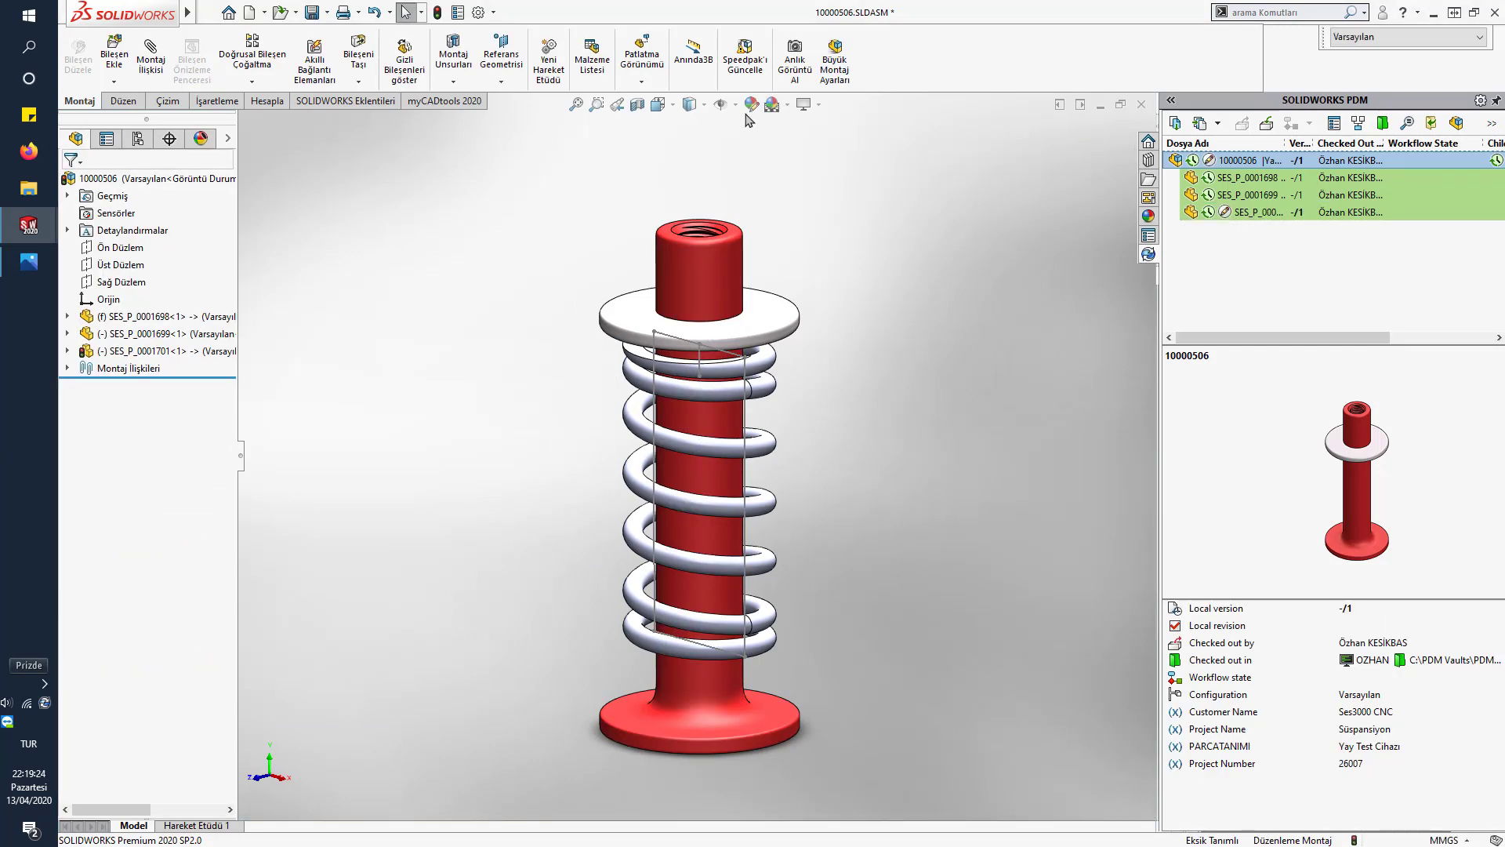
- Hide the reference geometry and mate the spring's bottom end face coincident with the top face of the red base flange
{"action": "left_click", "coordinate": [721, 104]}
{"action": "scroll", "coordinate": [473, 381], "scroll_direction": "up", "scroll_amount": 3}
{"action": "scroll", "coordinate": [776, 583], "scroll_direction": "down", "scroll_amount": 2}
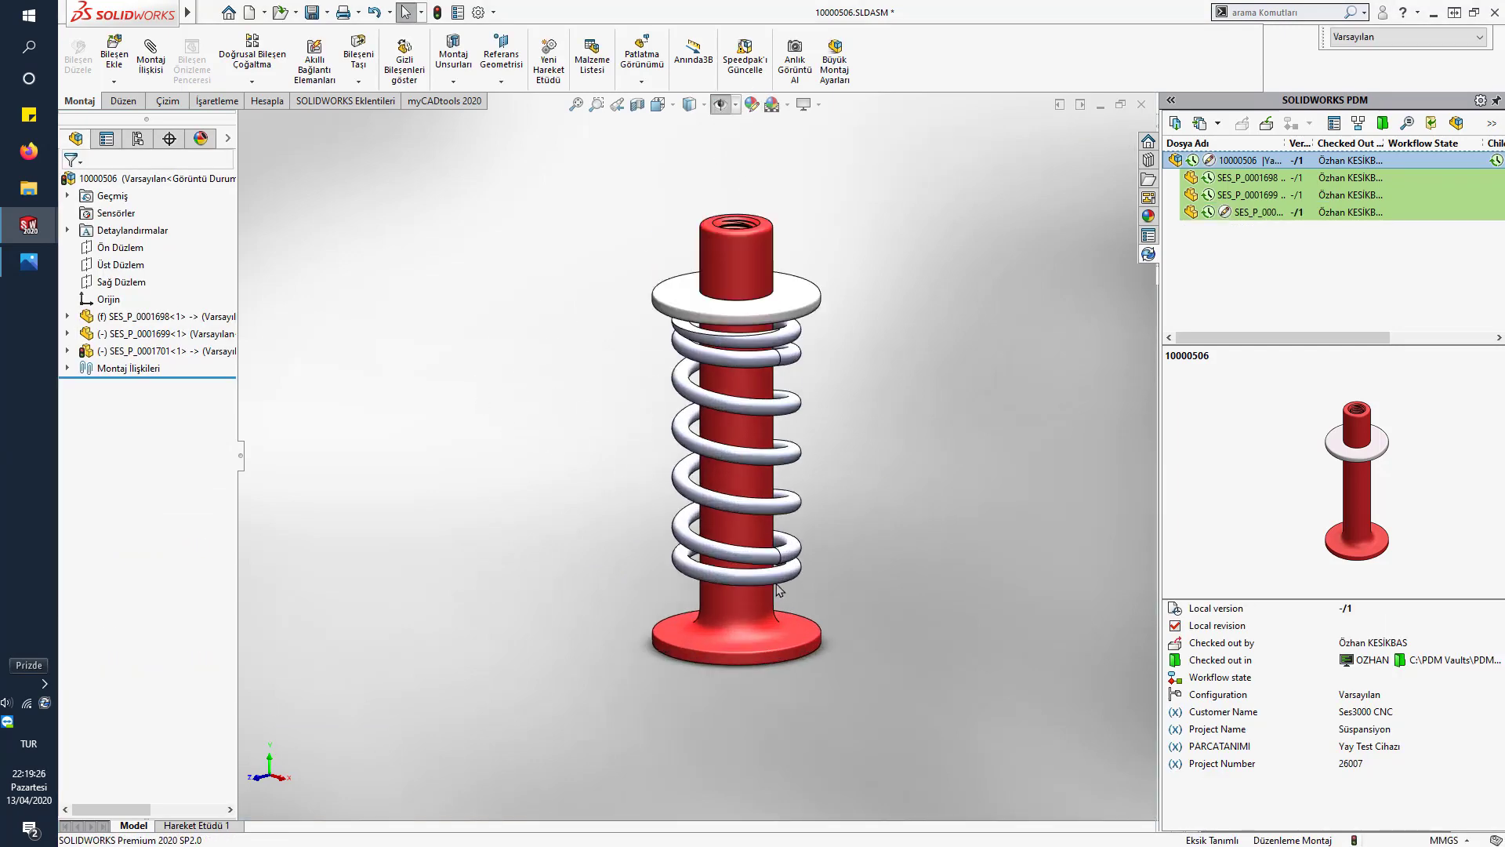
{"action": "scroll", "coordinate": [776, 583], "scroll_direction": "down", "scroll_amount": 2}
{"action": "middle_click_drag", "start_coordinate": [851, 709], "coordinate": [822, 632]}
{"action": "left_click", "coordinate": [798, 587]}
{"action": "left_click", "coordinate": [821, 632], "text": "ctrl"}
{"action": "left_click", "coordinate": [865, 618]}
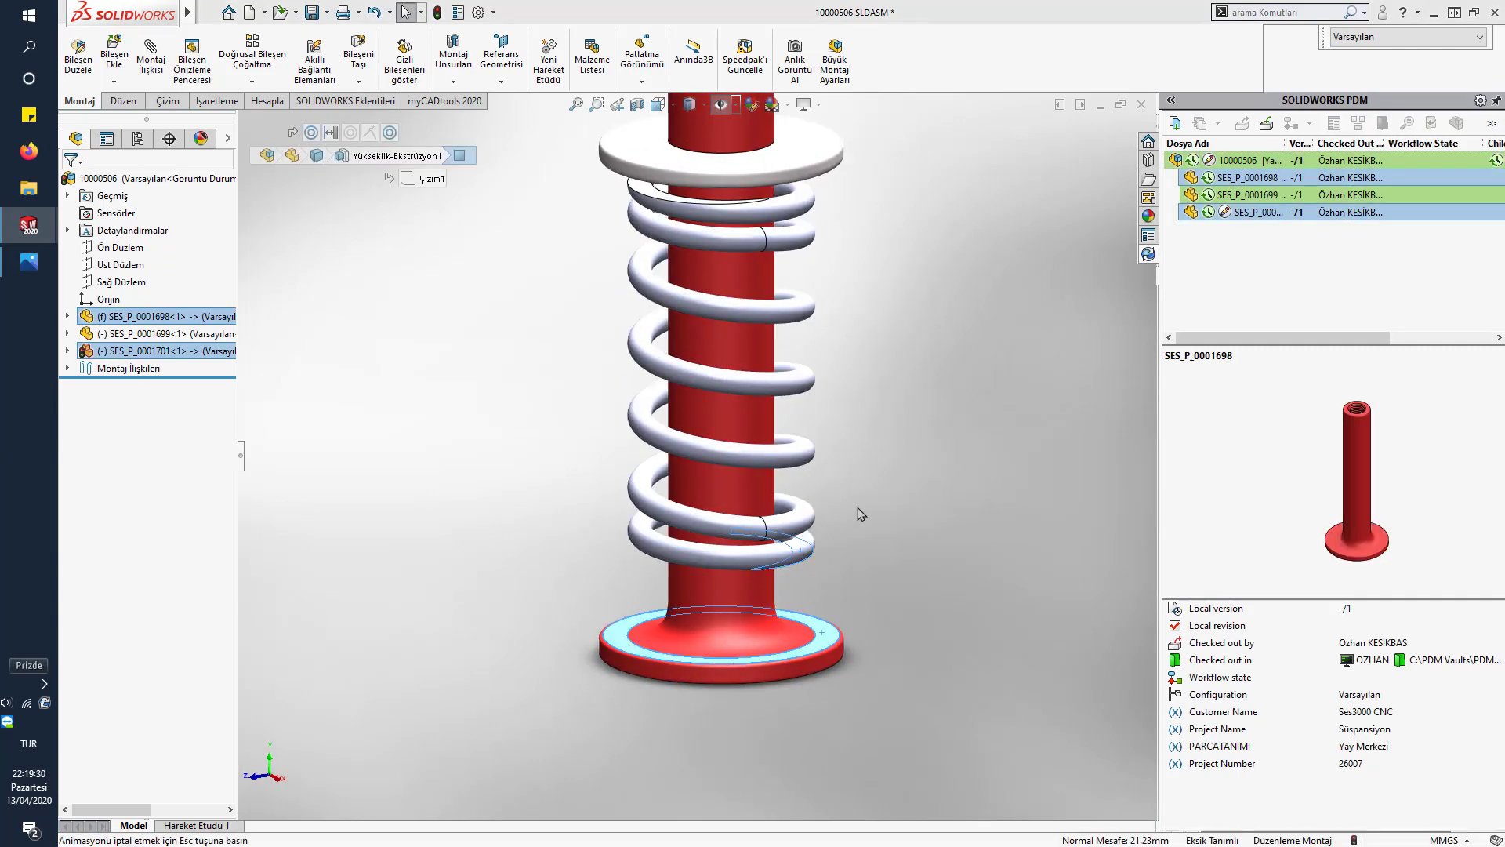
- Make the inserted spring flexible, using the underside face of white flange SES_P_0001699 as its Tepe Noktası reference
{"action": "left_click", "coordinate": [798, 153]}
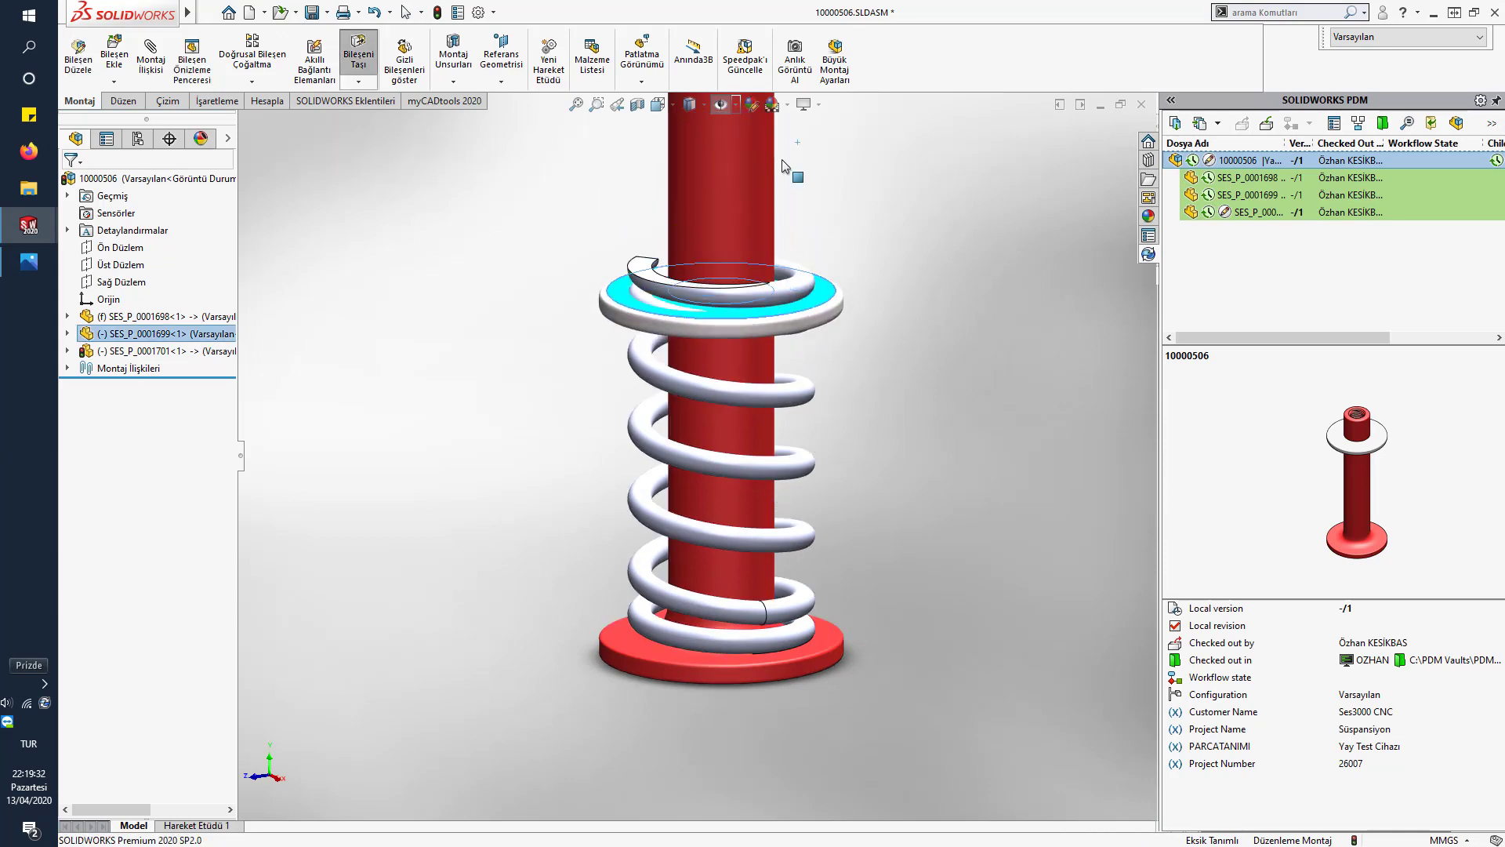
{"action": "right_click", "coordinate": [811, 294]}
{"action": "left_click", "coordinate": [902, 217]}
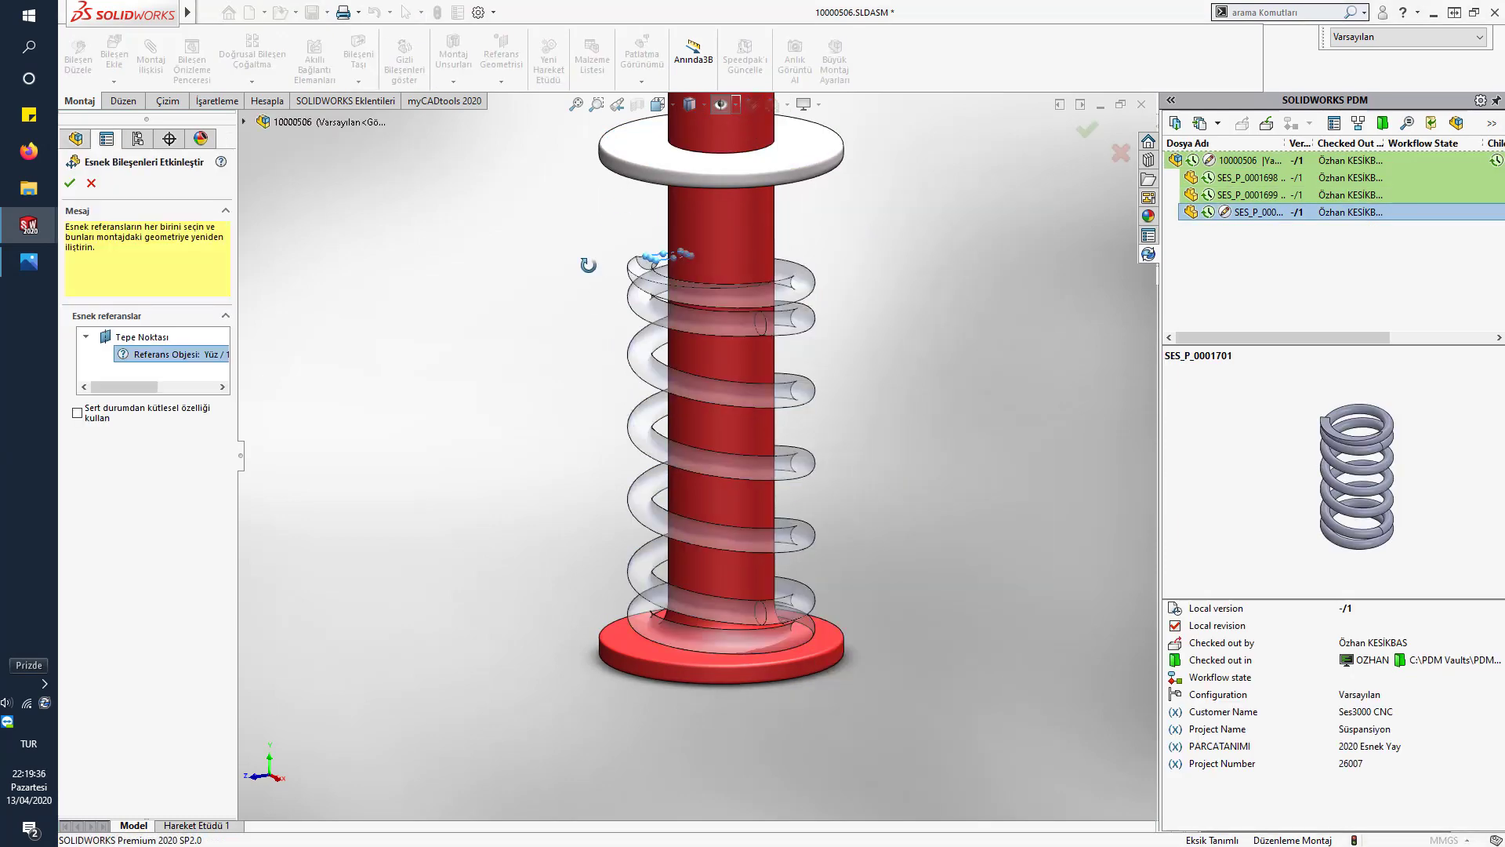
{"action": "left_click", "coordinate": [72, 184]}
{"action": "left_click", "coordinate": [724, 408]}
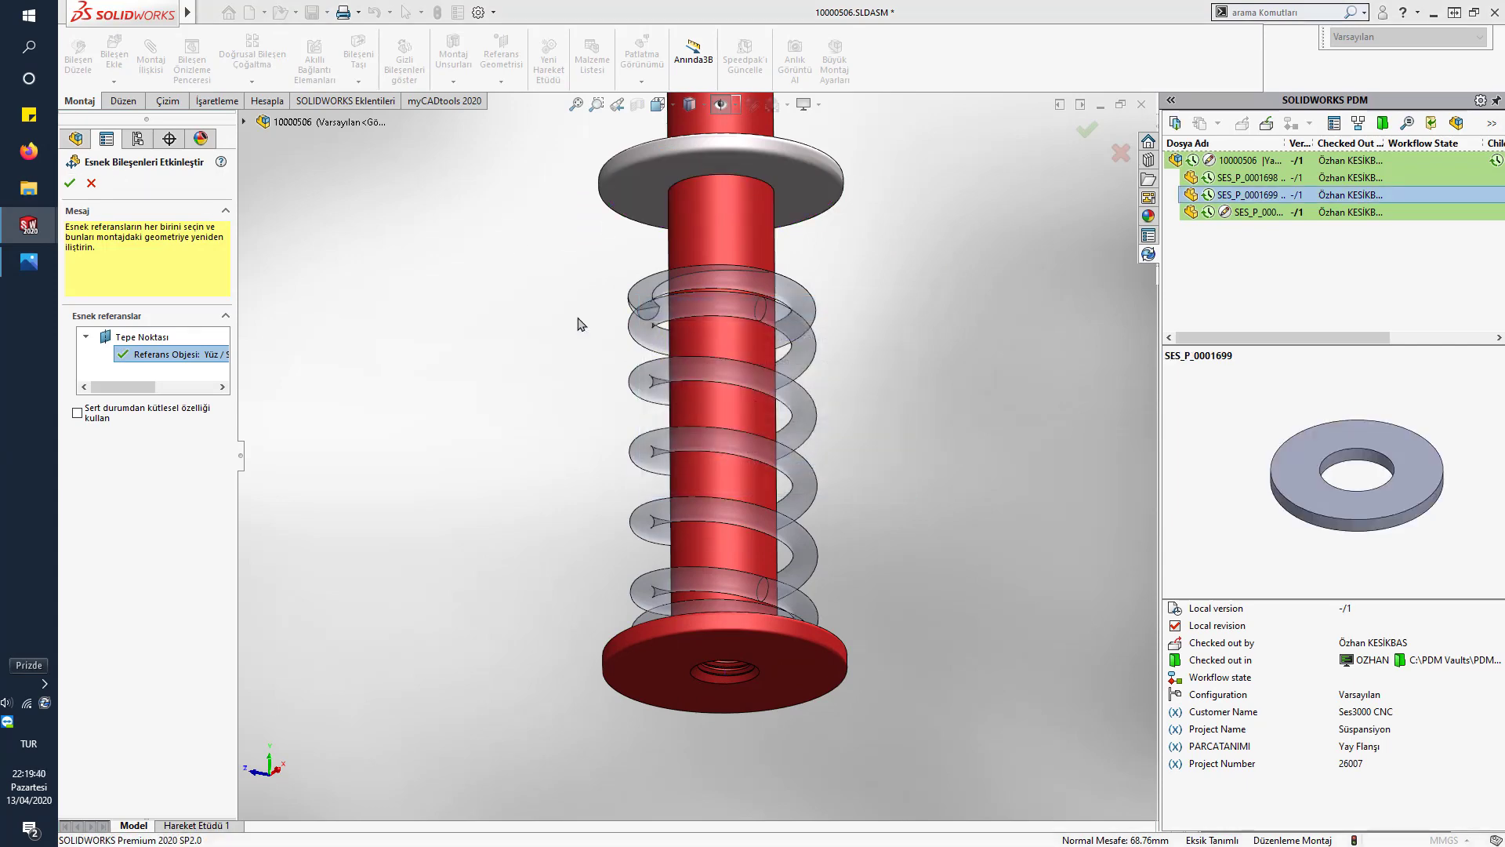
{"action": "left_click", "coordinate": [72, 184]}
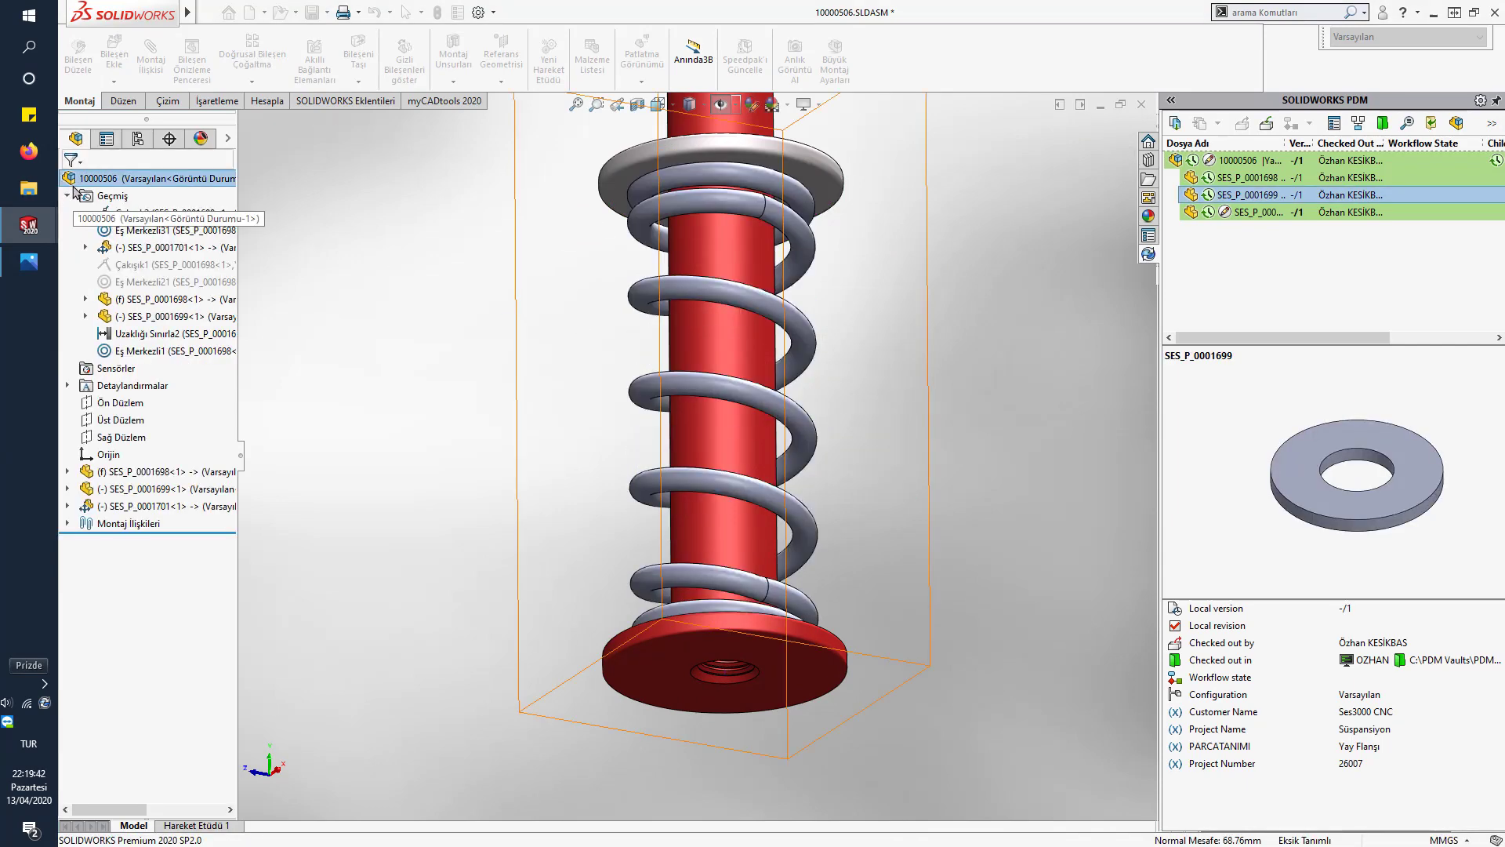
- Move the white flange down and up the shaft to flex the spring, switching to the front view and leaving it extended
{"action": "scroll", "coordinate": [695, 392], "scroll_direction": "up", "scroll_amount": 2}
{"action": "middle_click_drag", "start_coordinate": [710, 251], "coordinate": [708, 346]}
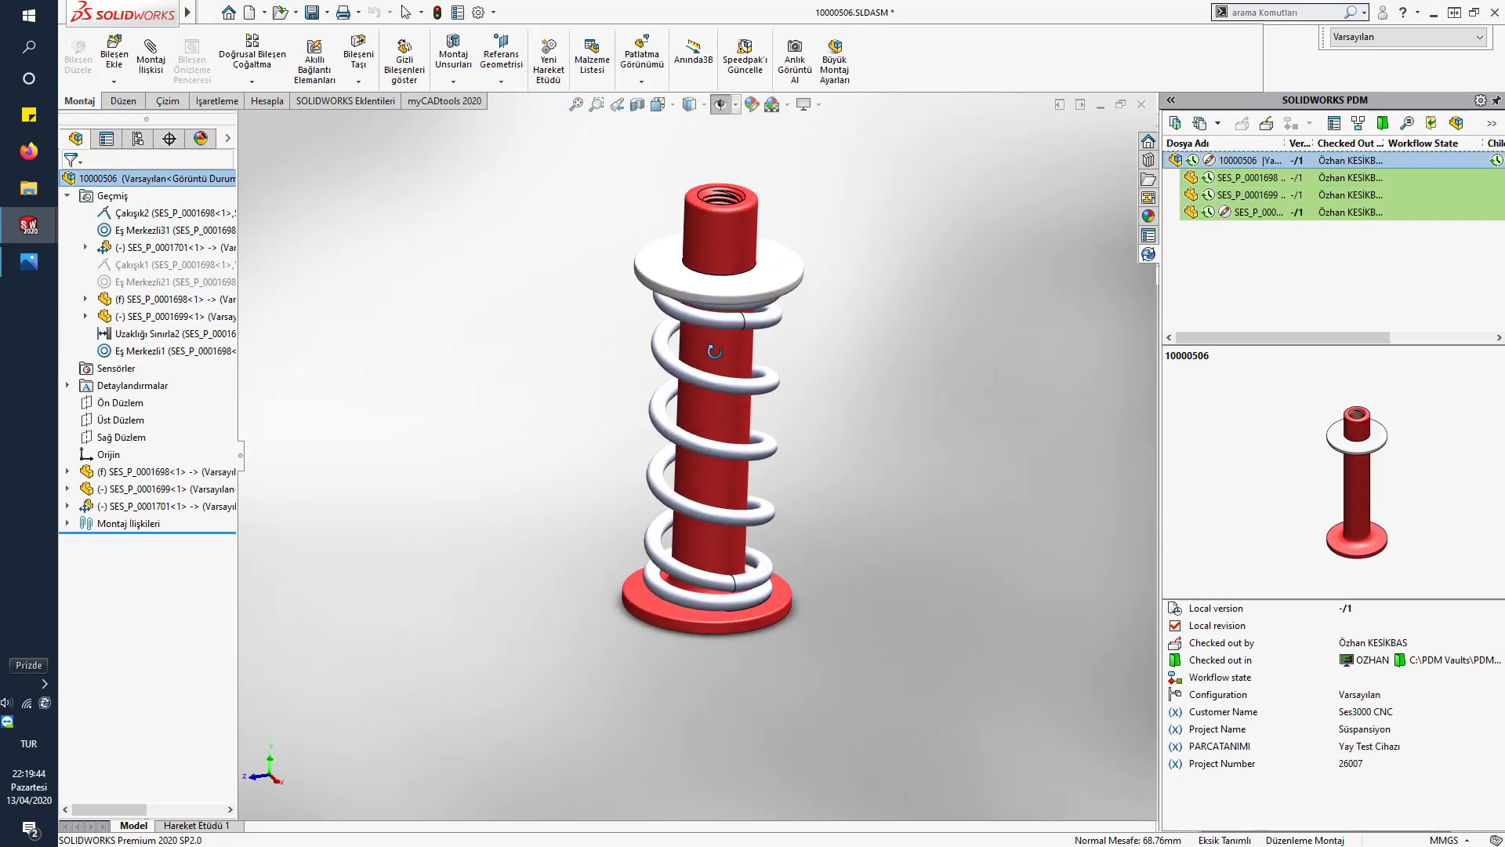
{"action": "left_click_drag", "start_coordinate": [658, 262], "coordinate": [623, 247]}
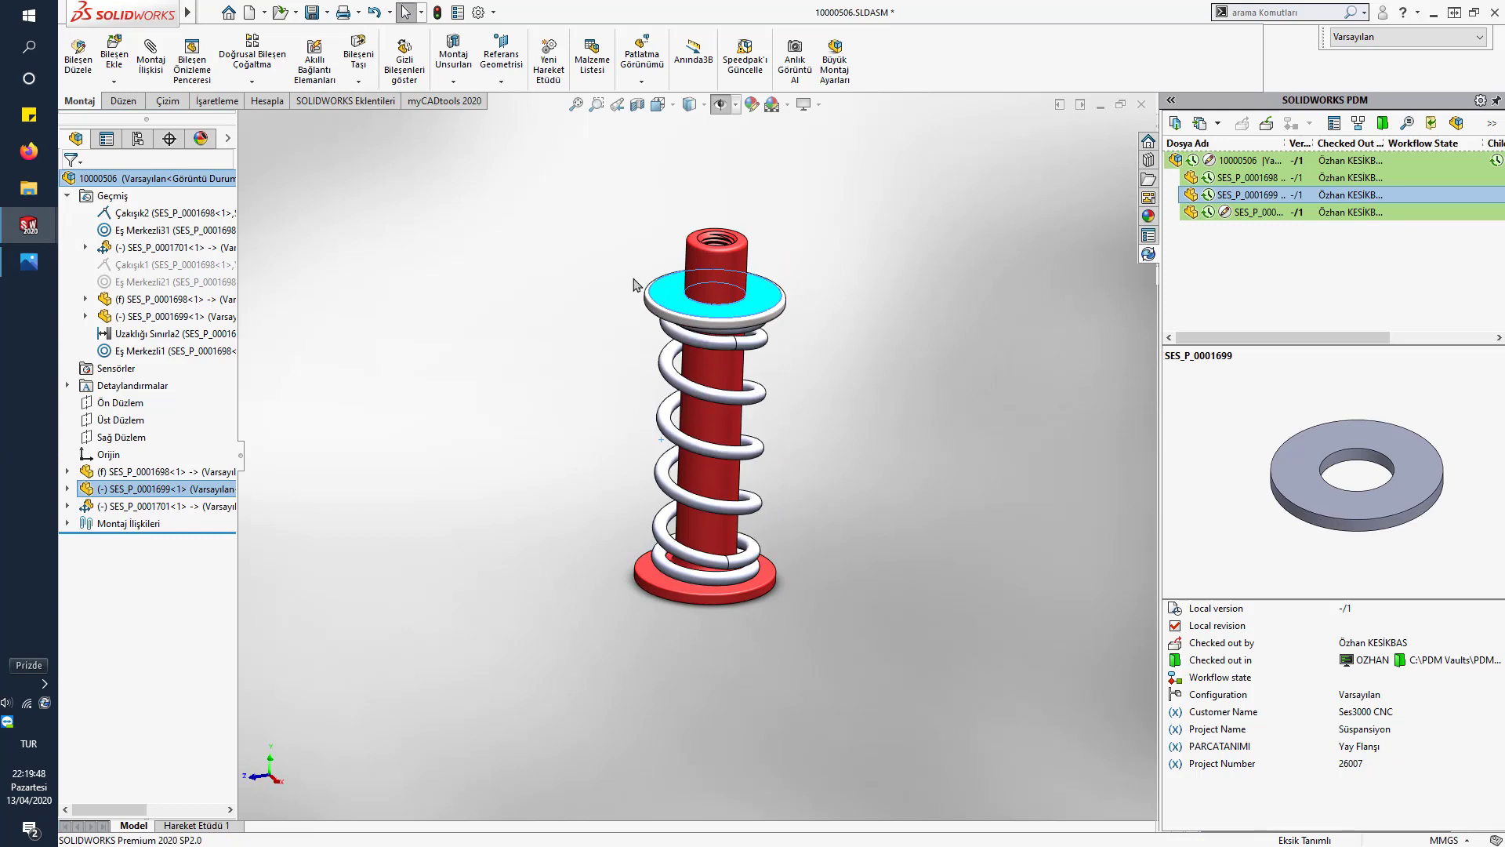
{"action": "left_click_drag", "start_coordinate": [664, 373], "coordinate": [586, 500]}
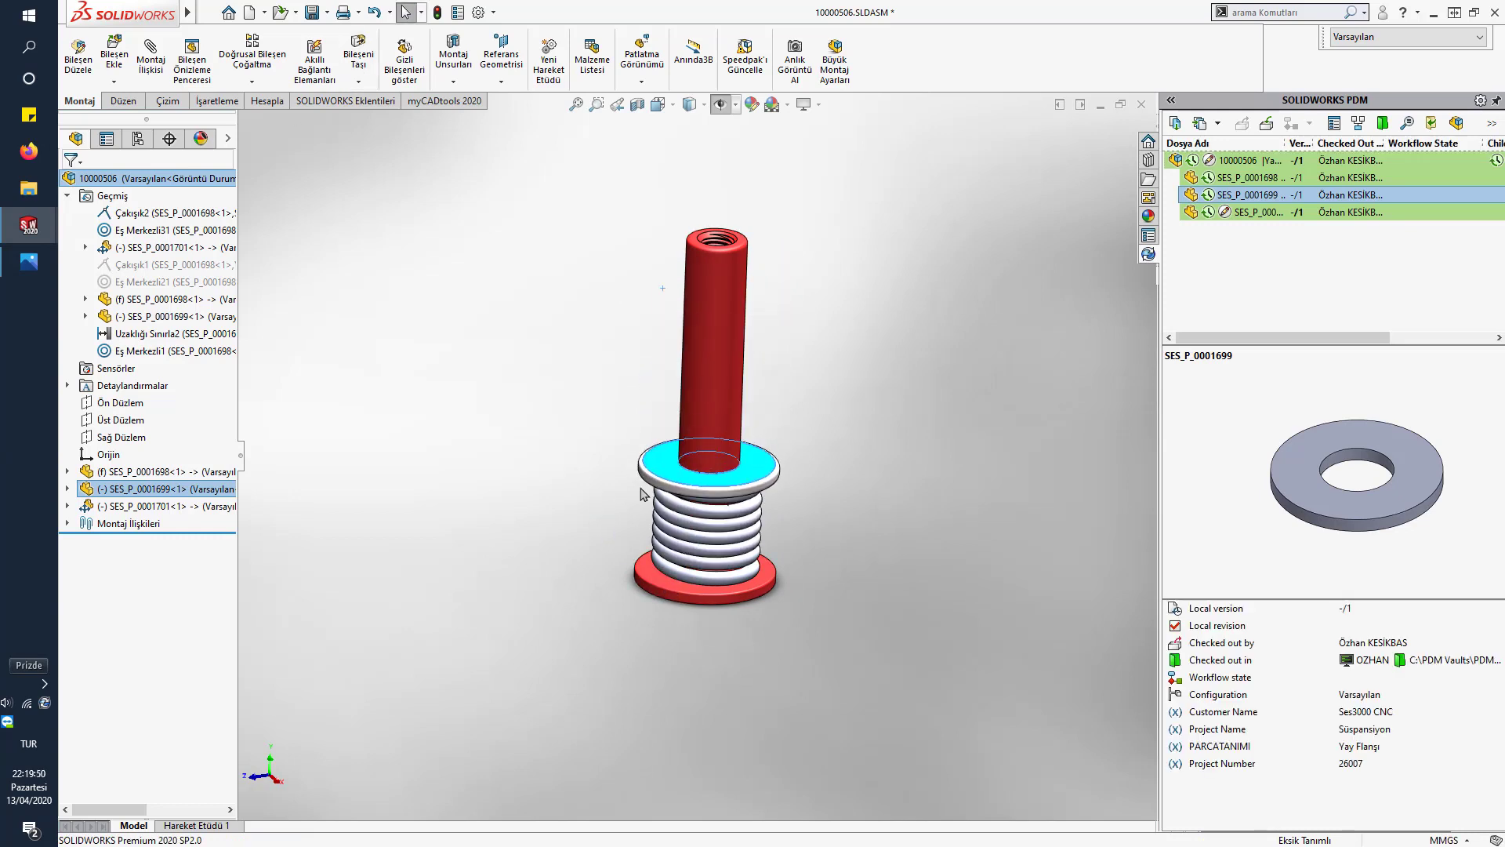
{"action": "middle_click_drag", "start_coordinate": [749, 470], "coordinate": [763, 388]}
{"action": "key", "text": "ctrl+1"}
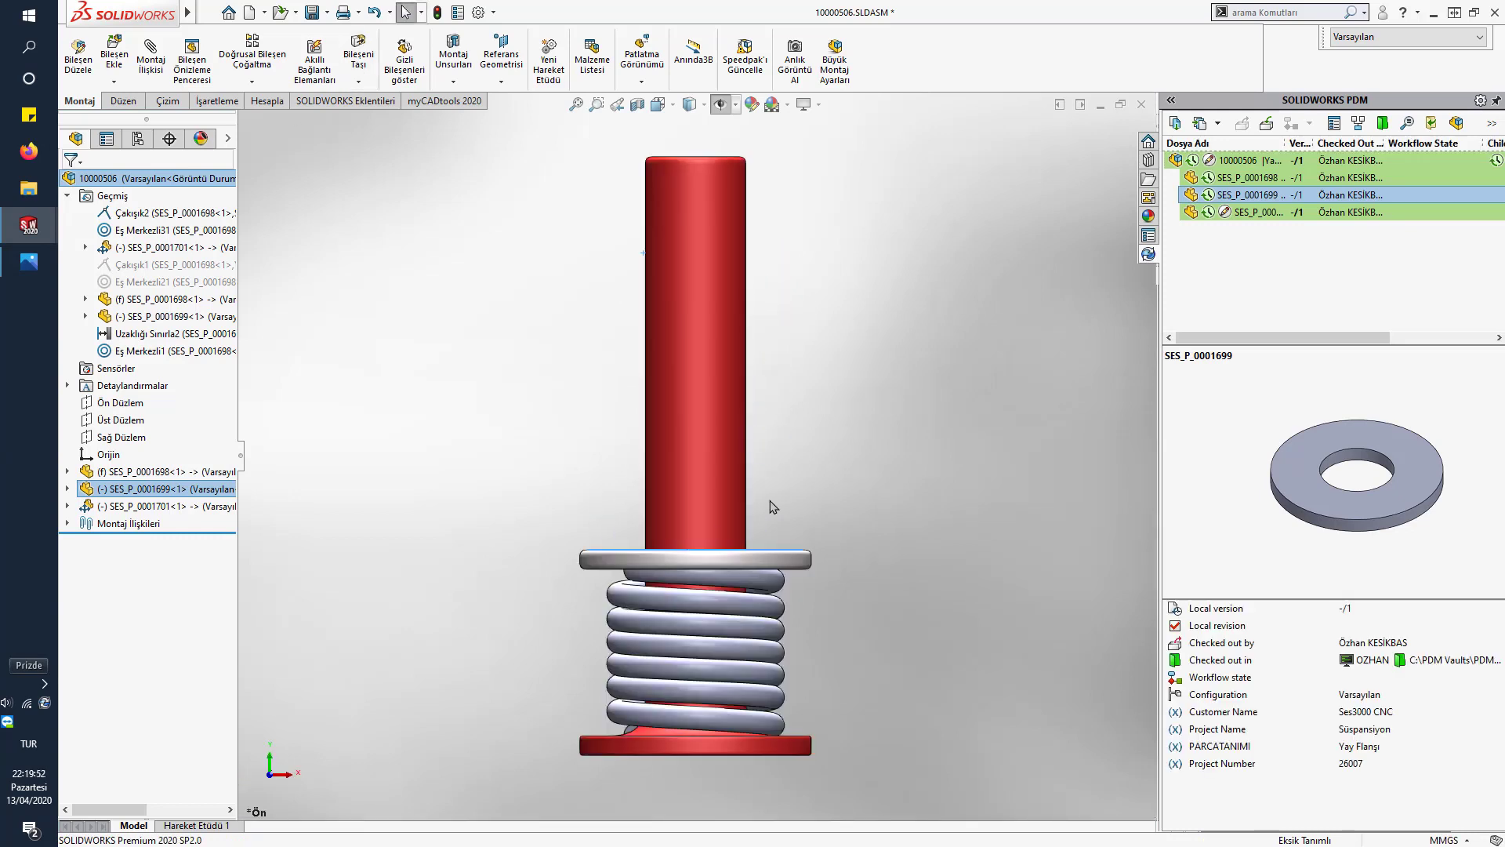
{"action": "left_click_drag", "start_coordinate": [600, 558], "coordinate": [590, 238]}
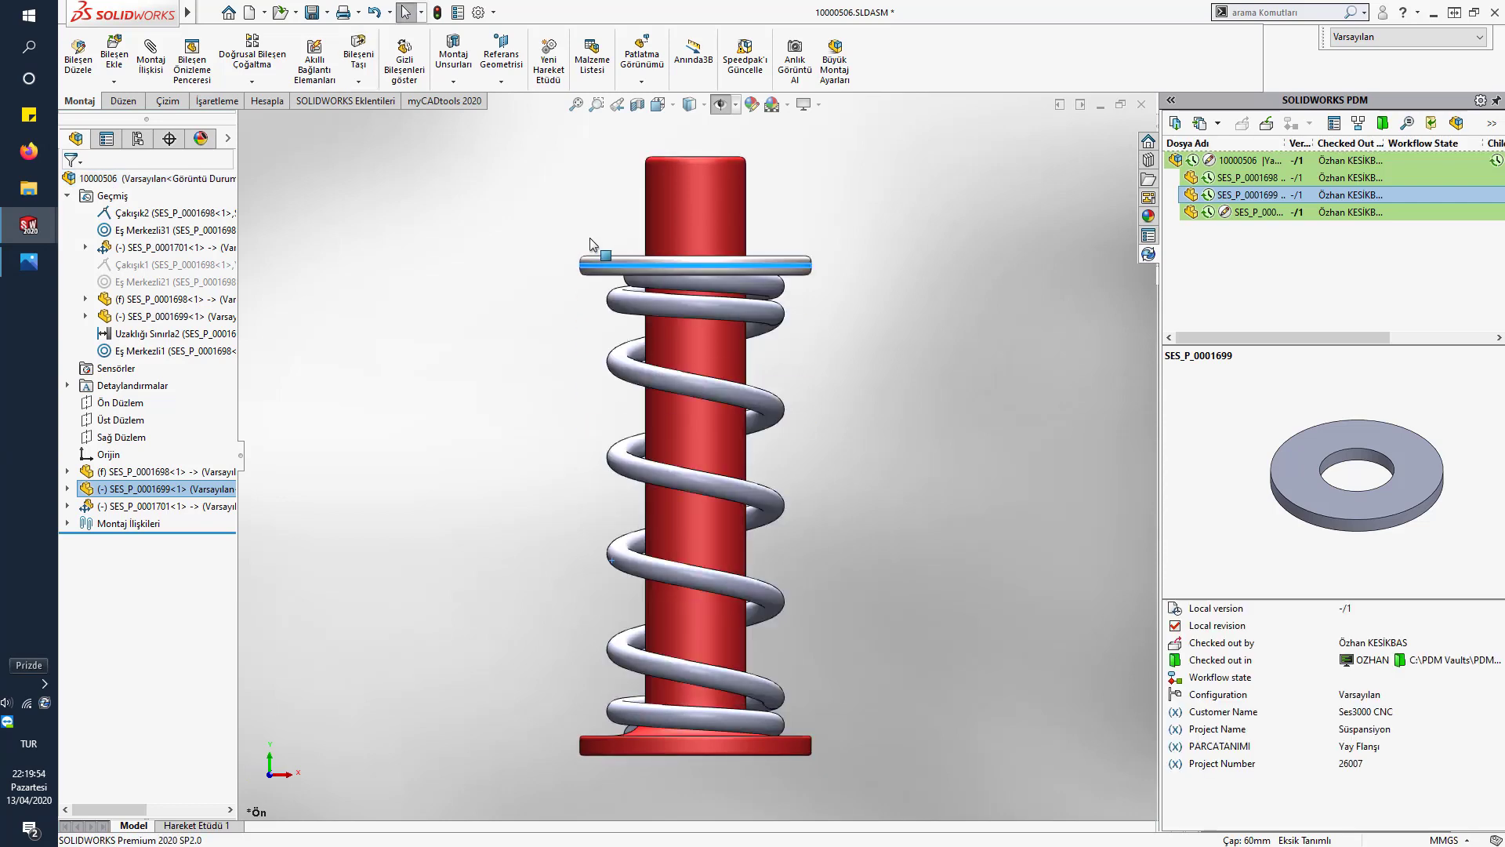